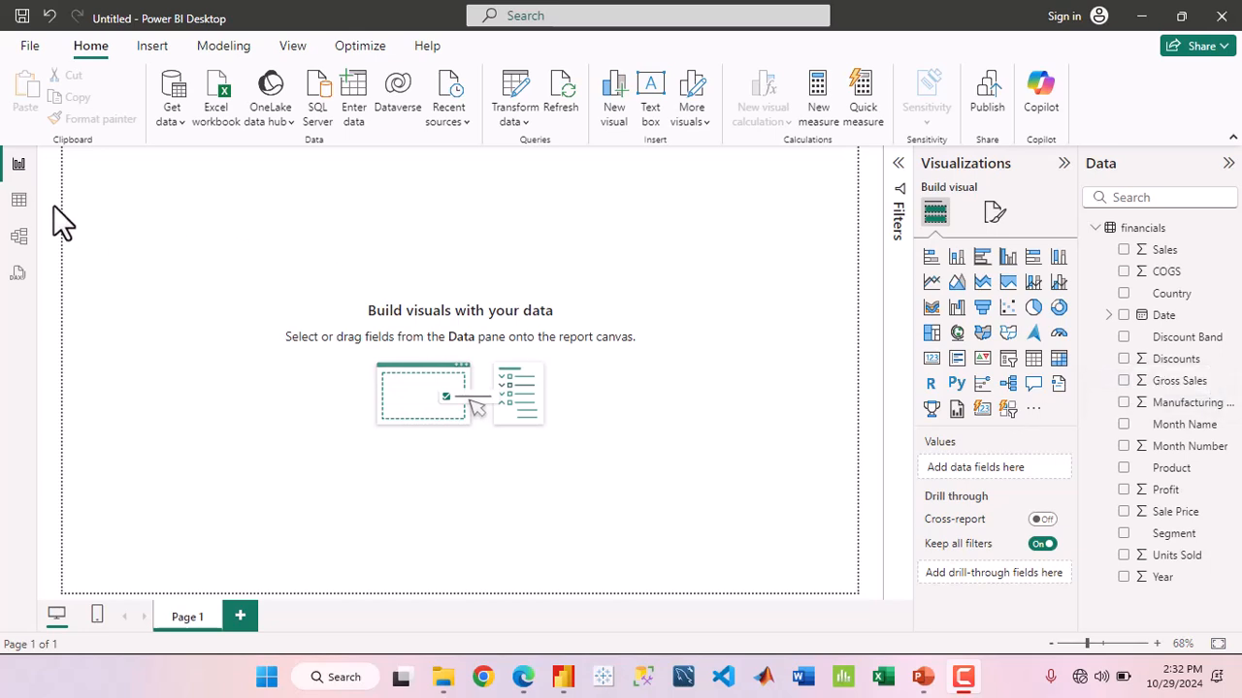
# Examine the rows and columns of the financials table in the data table view
pyautogui.click(29, 209)
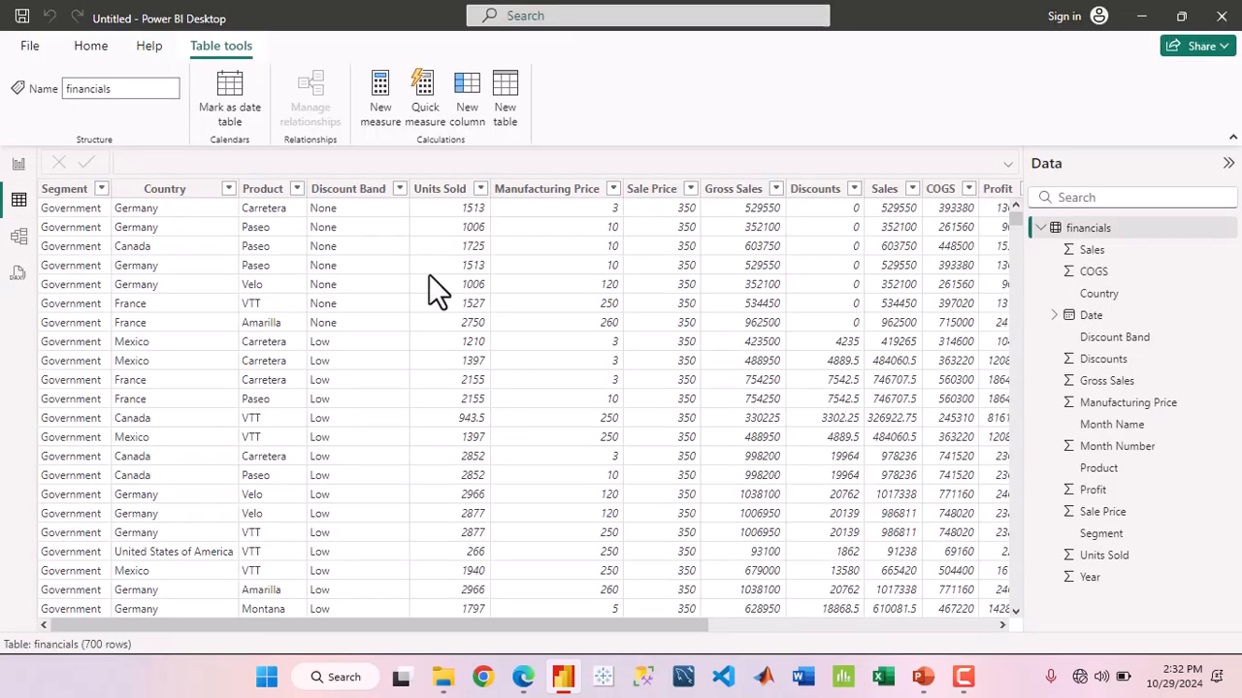
pyautogui.scroll(-10, 445, 391)
pyautogui.scroll(10, 445, 391)
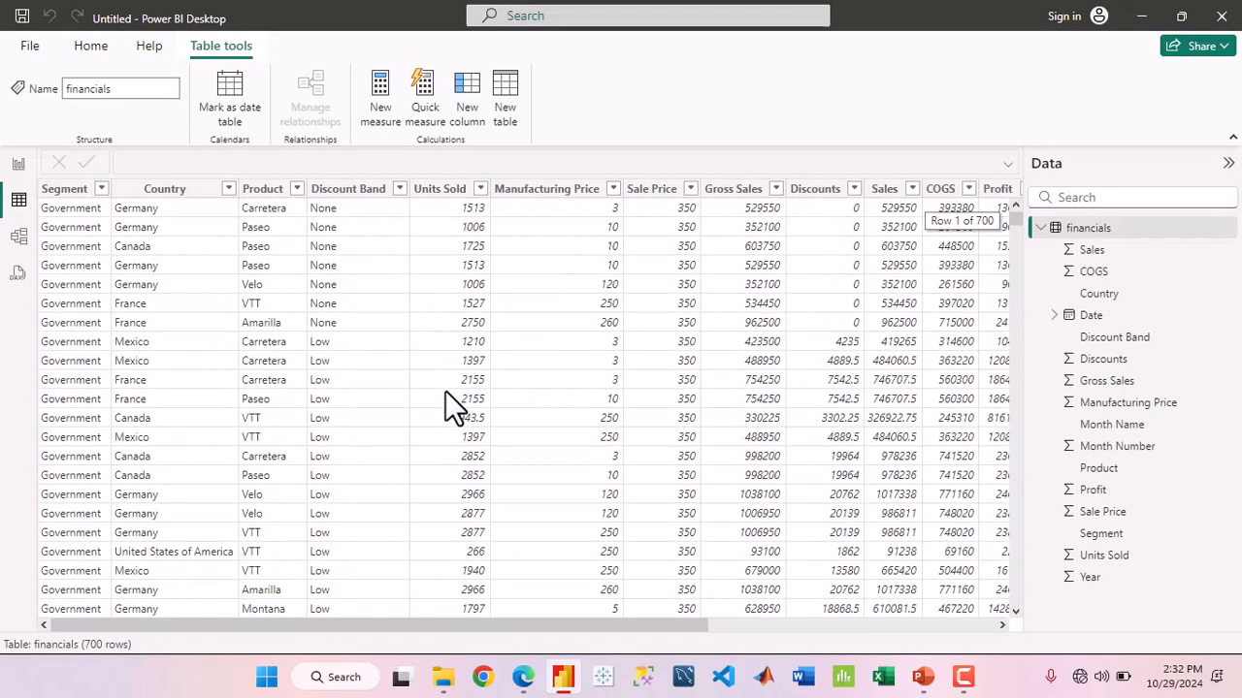
pyautogui.hscroll(6, 445, 391)
pyautogui.hscroll(-6, 445, 391)
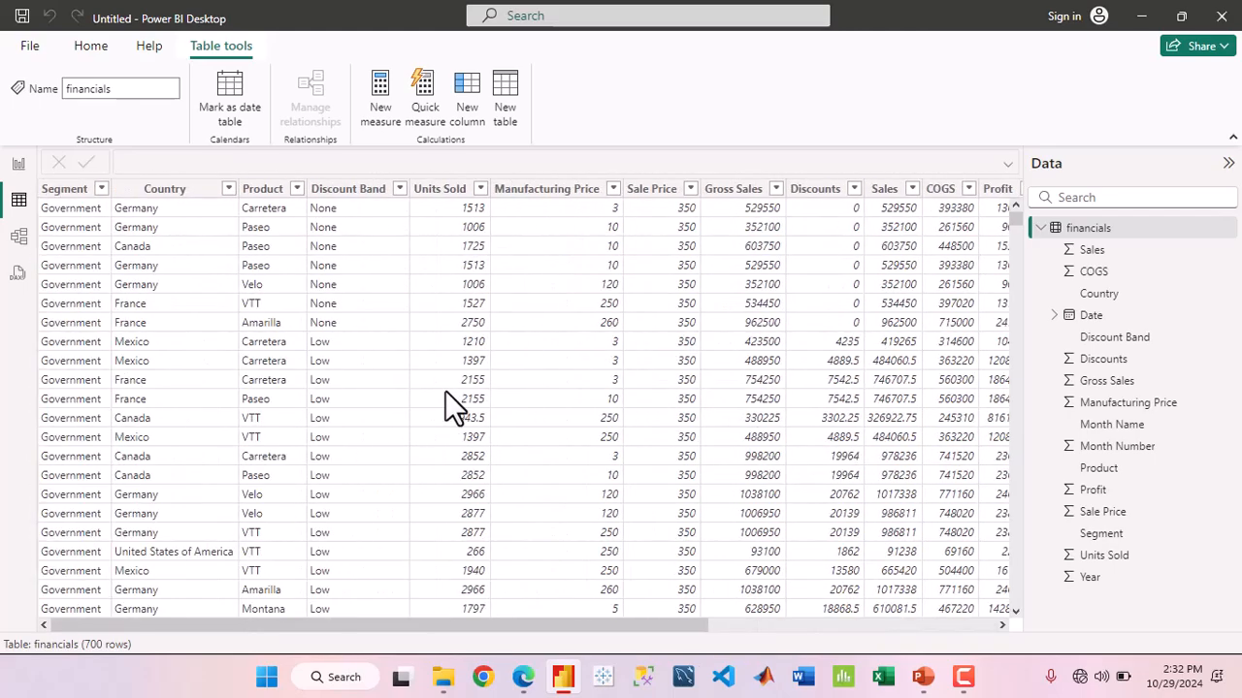
pyautogui.scroll(-15, 445, 391)
pyautogui.scroll(12, 445, 391)
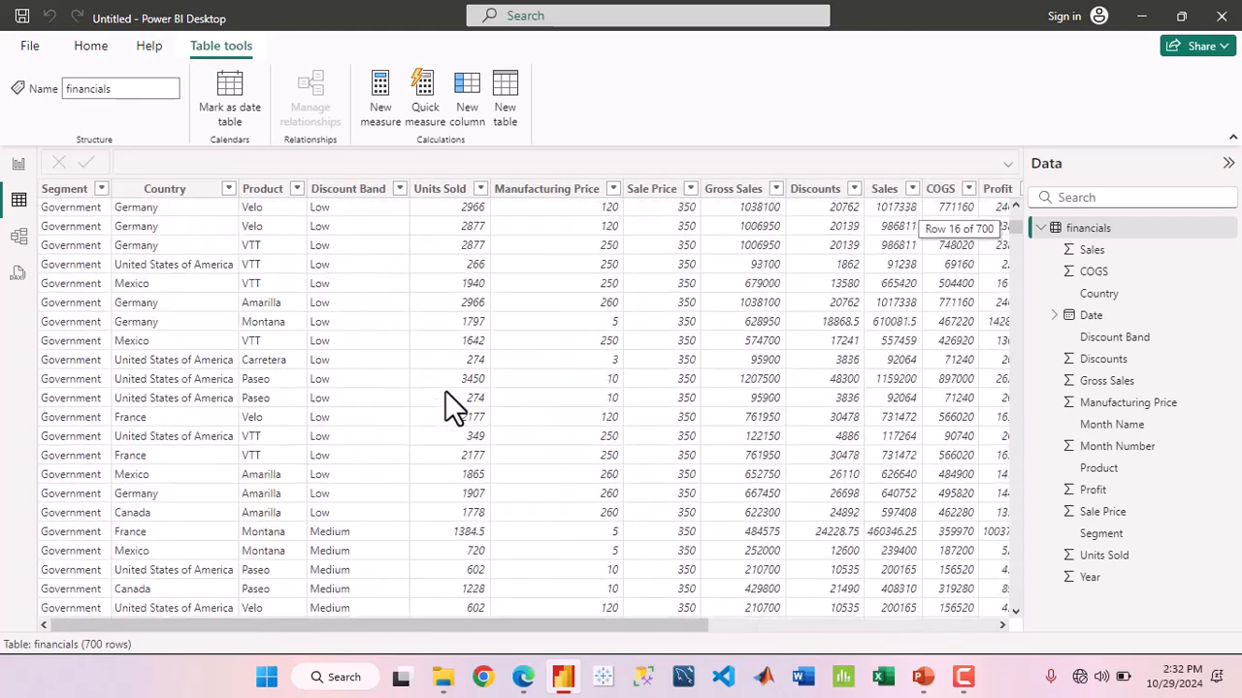
pyautogui.scroll(5, 445, 397)
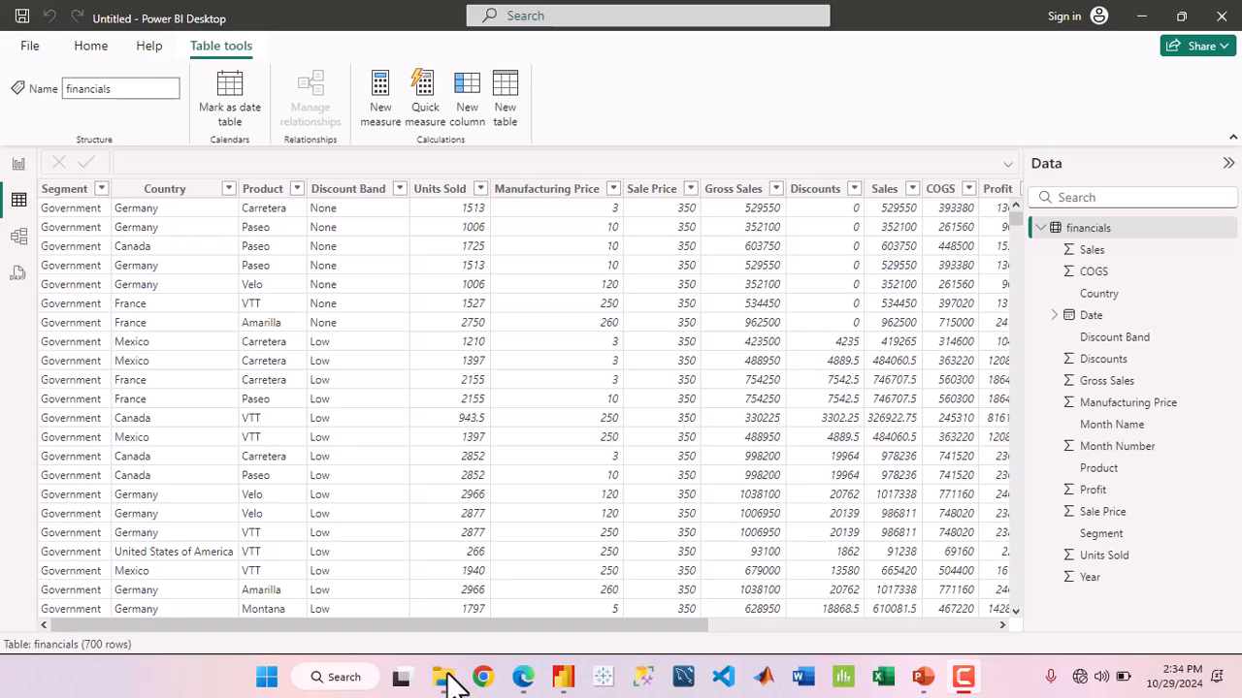
# Select the Sales column of the financials table and look through its values
pyautogui.hscroll(3, 583, 427)
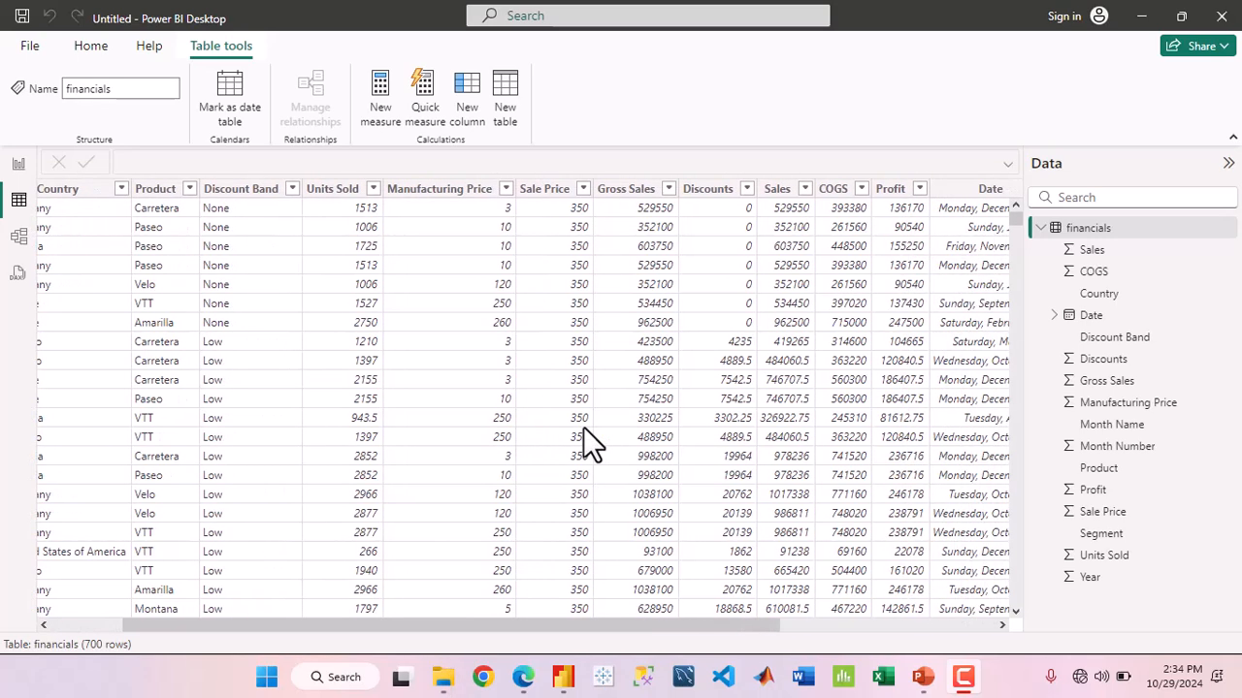
pyautogui.hscroll(2, 583, 426)
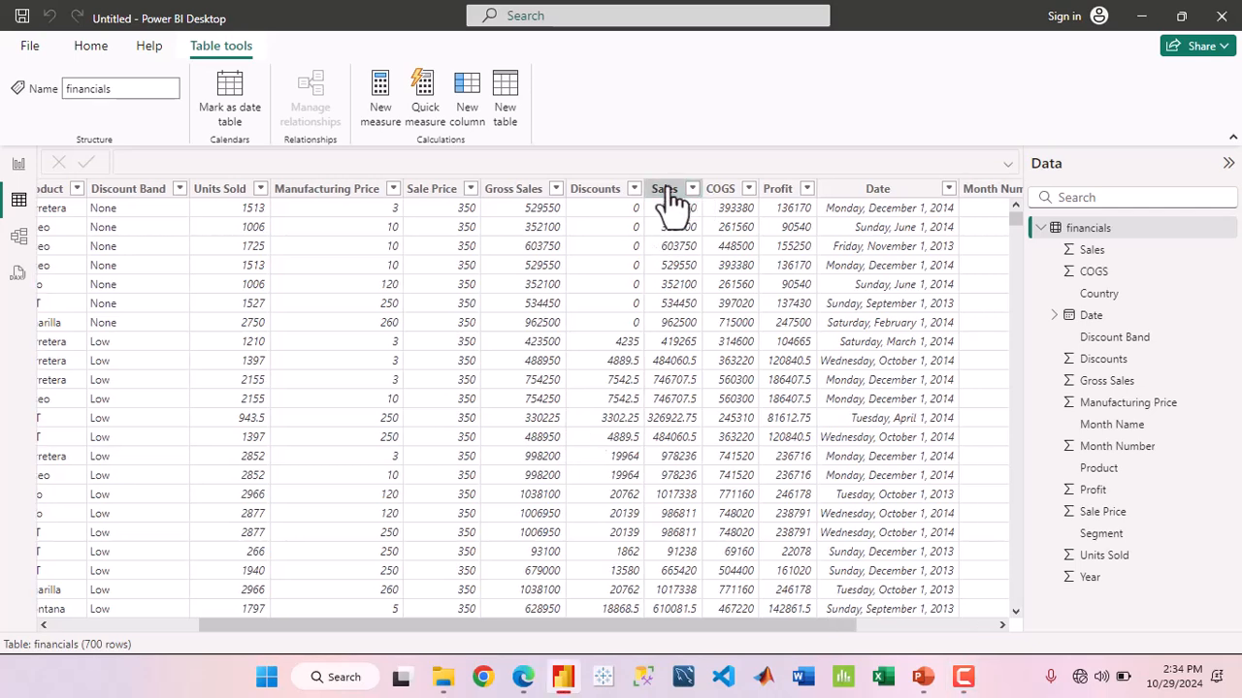
pyautogui.click(669, 194)
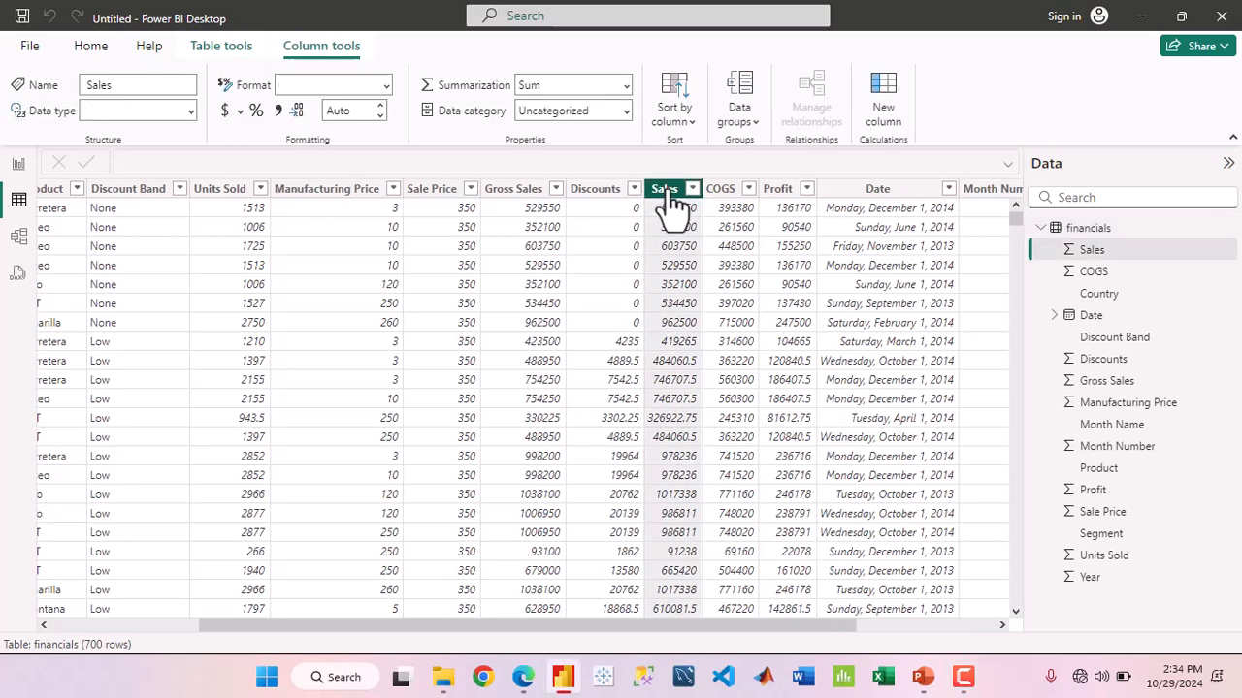
pyautogui.scroll(-10, 678, 335)
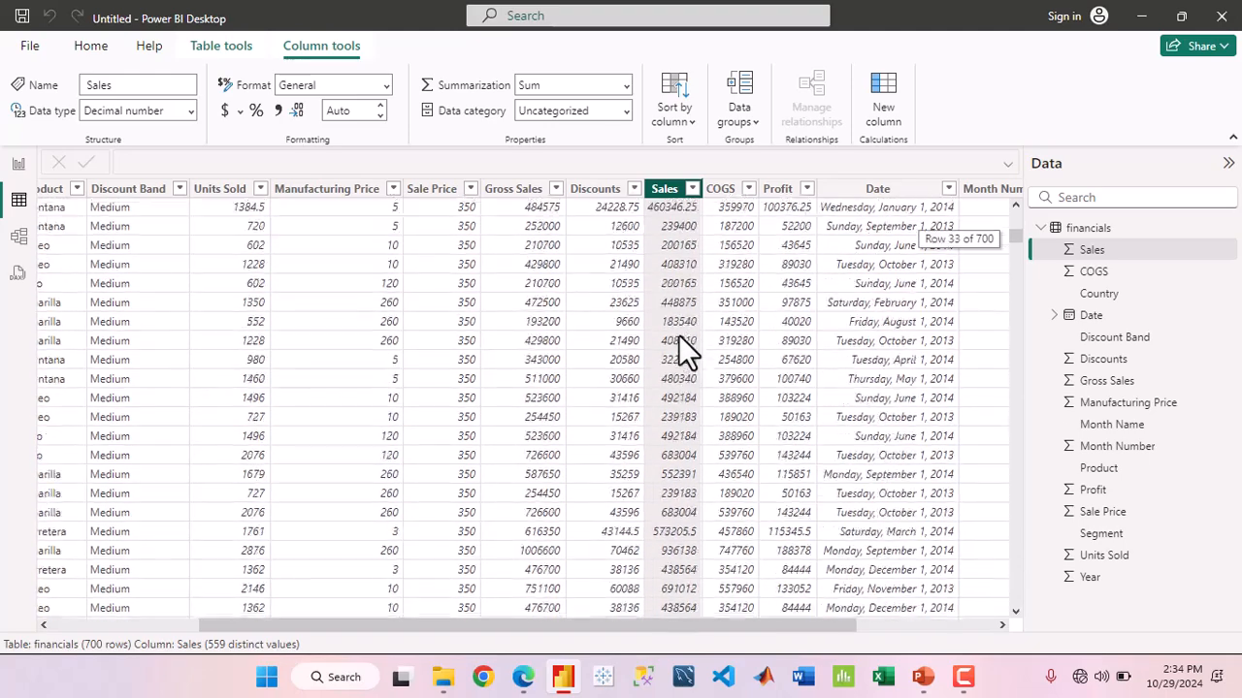
pyautogui.scroll(10, 679, 335)
pyautogui.hscroll(-2, 678, 335)
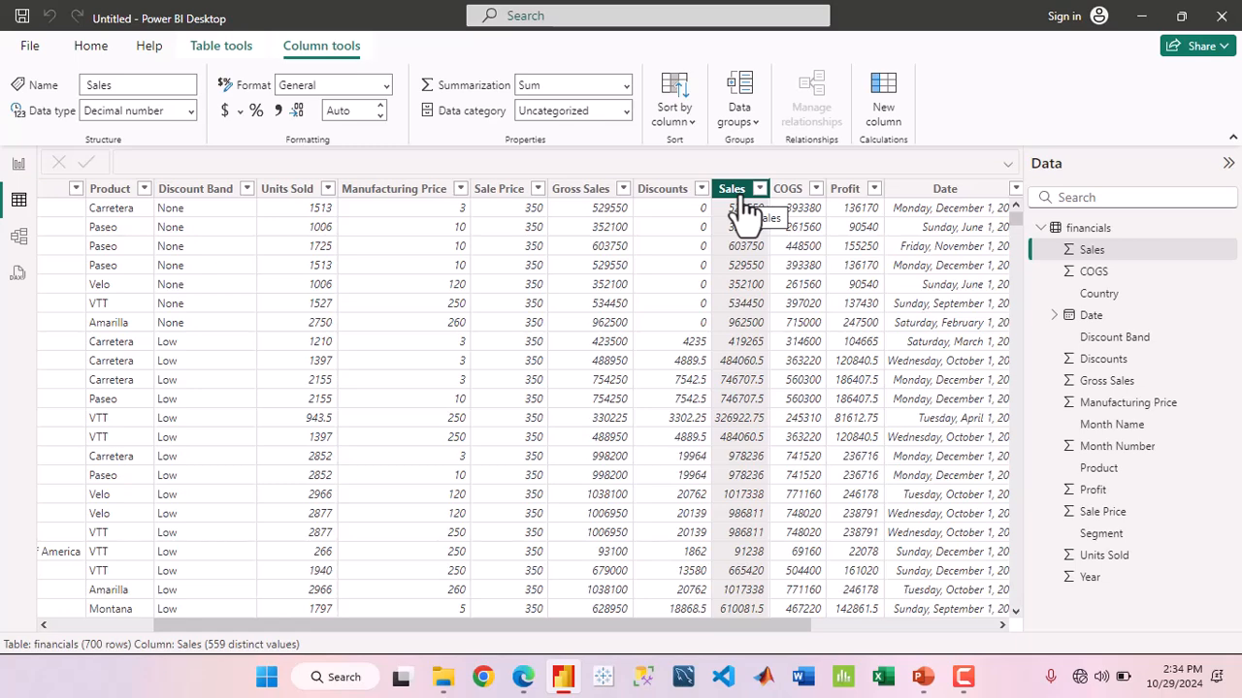
# Add a card visual to the report page and fill it with the Sales field
pyautogui.click(18, 170)
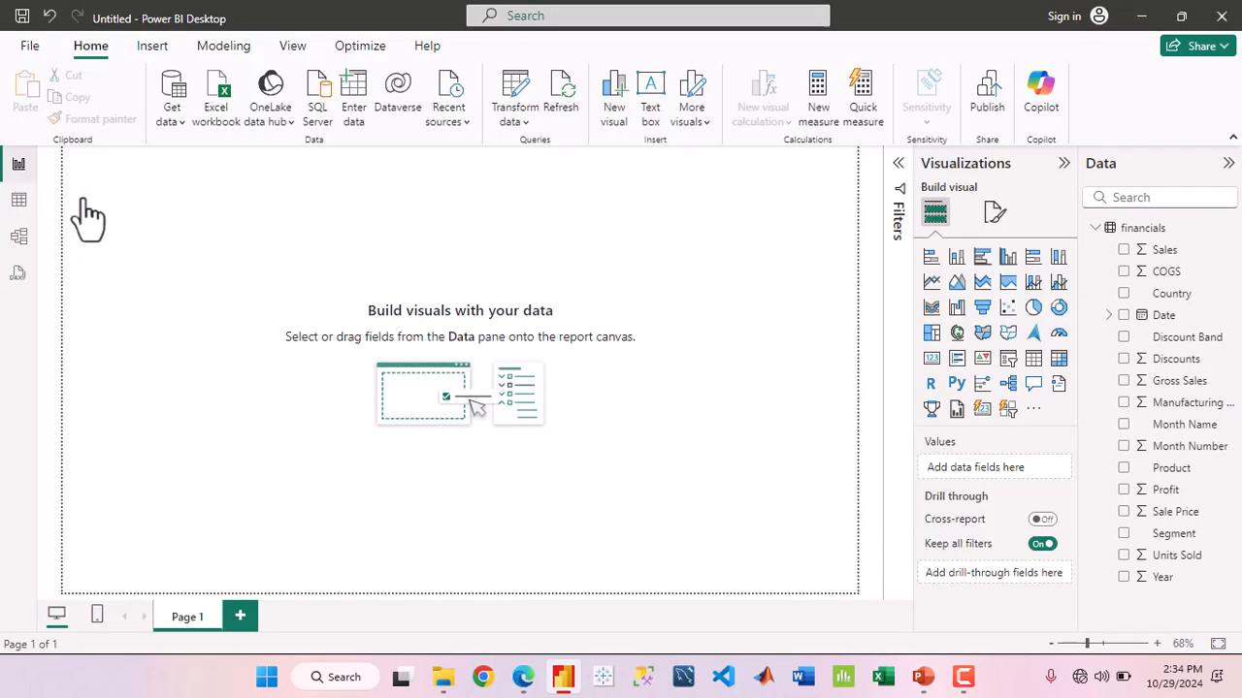
pyautogui.click(931, 361)
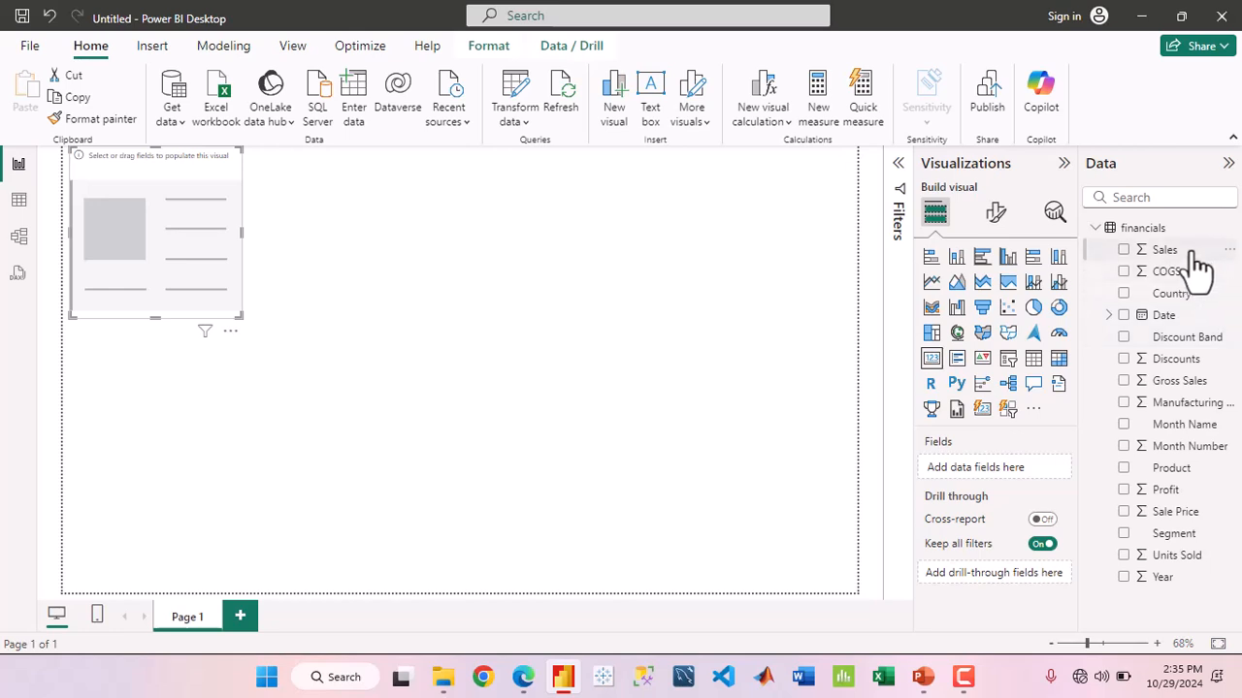
pyautogui.moveTo(1182, 254); pyautogui.dragTo(996, 477)
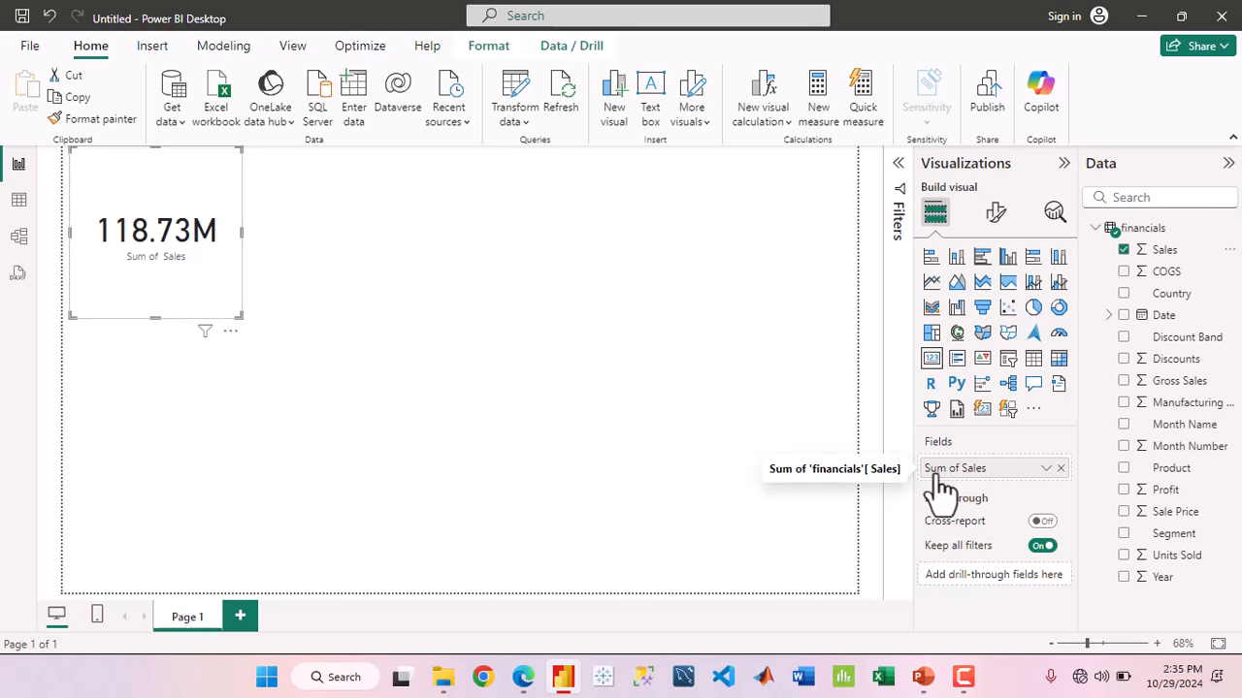
# Try the Average, Minimum and Maximum aggregations of Sales on the card and set it back to Sum
pyautogui.click(1046, 470)
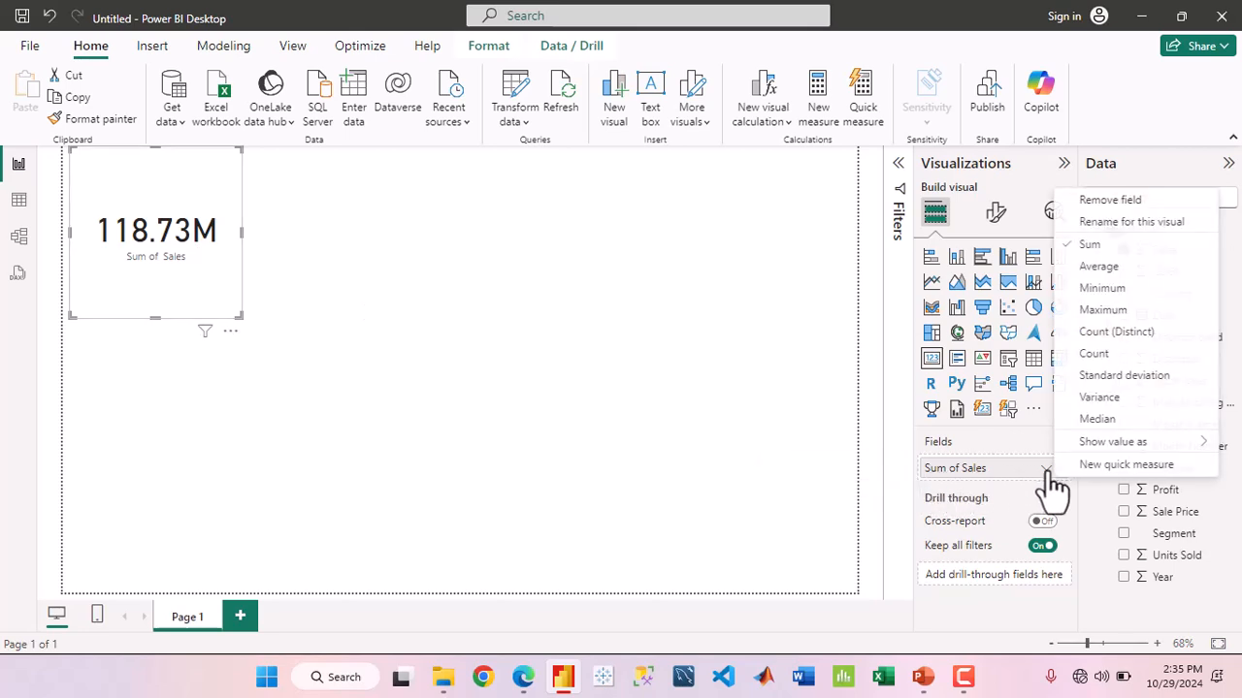
pyautogui.click(1117, 270)
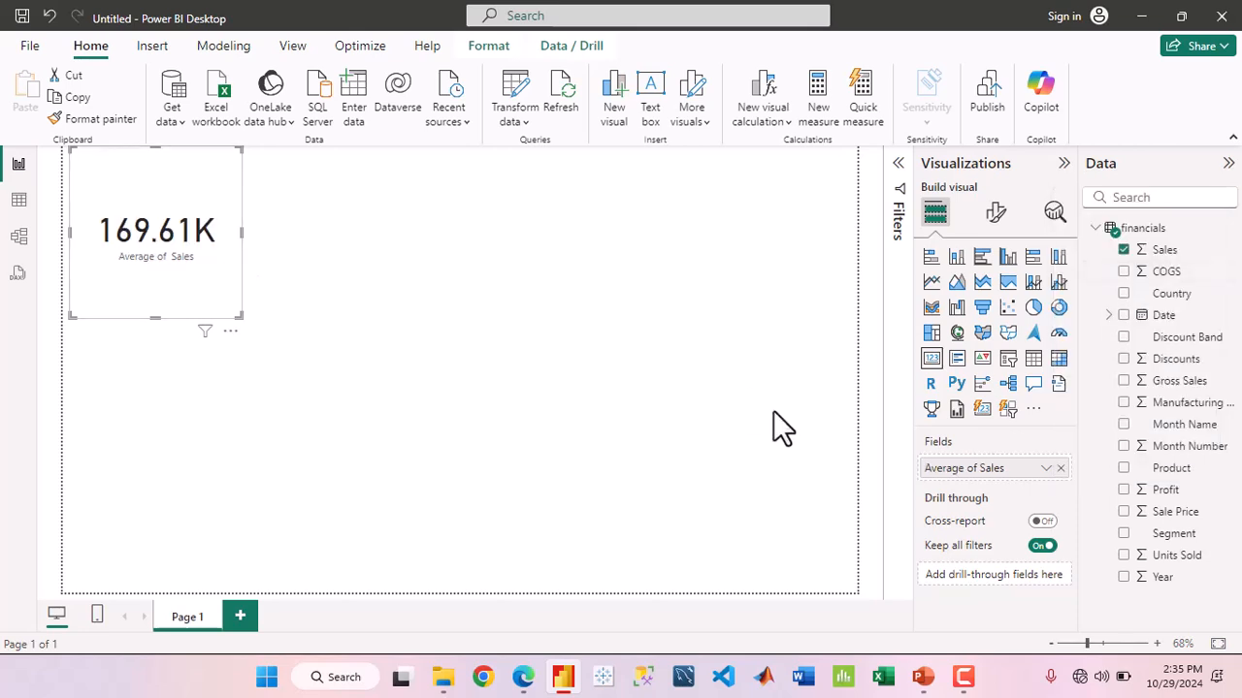
pyautogui.click(1045, 469)
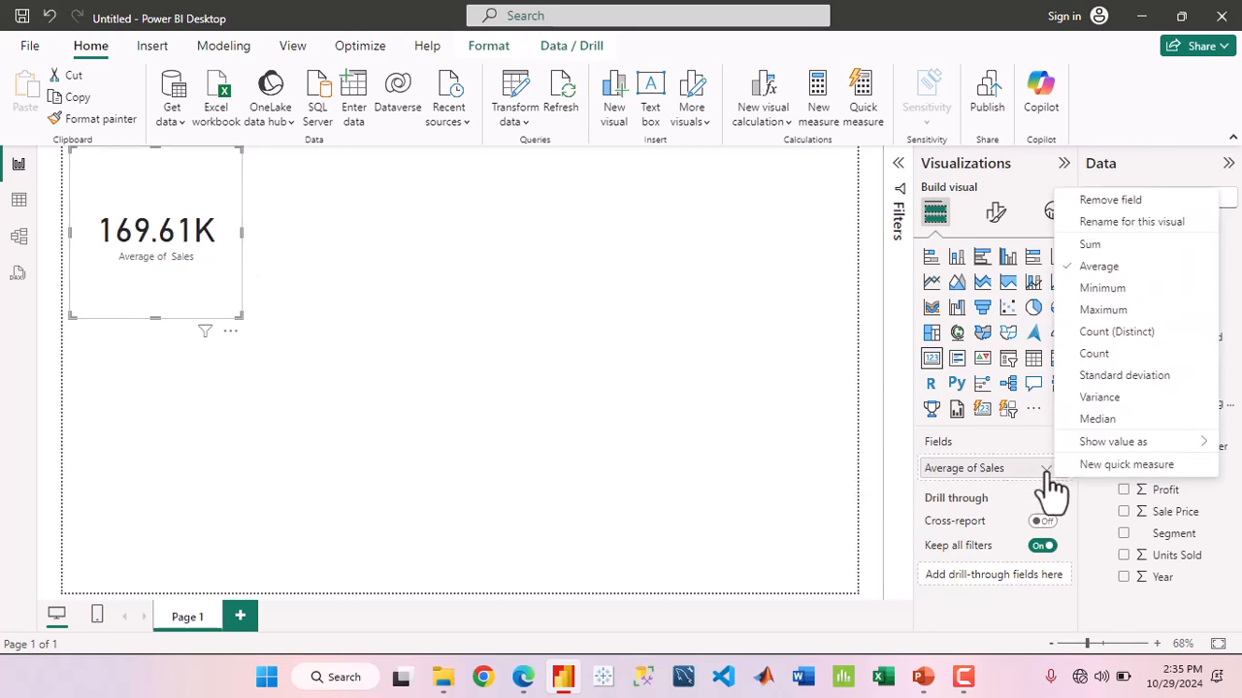
pyautogui.click(1106, 288)
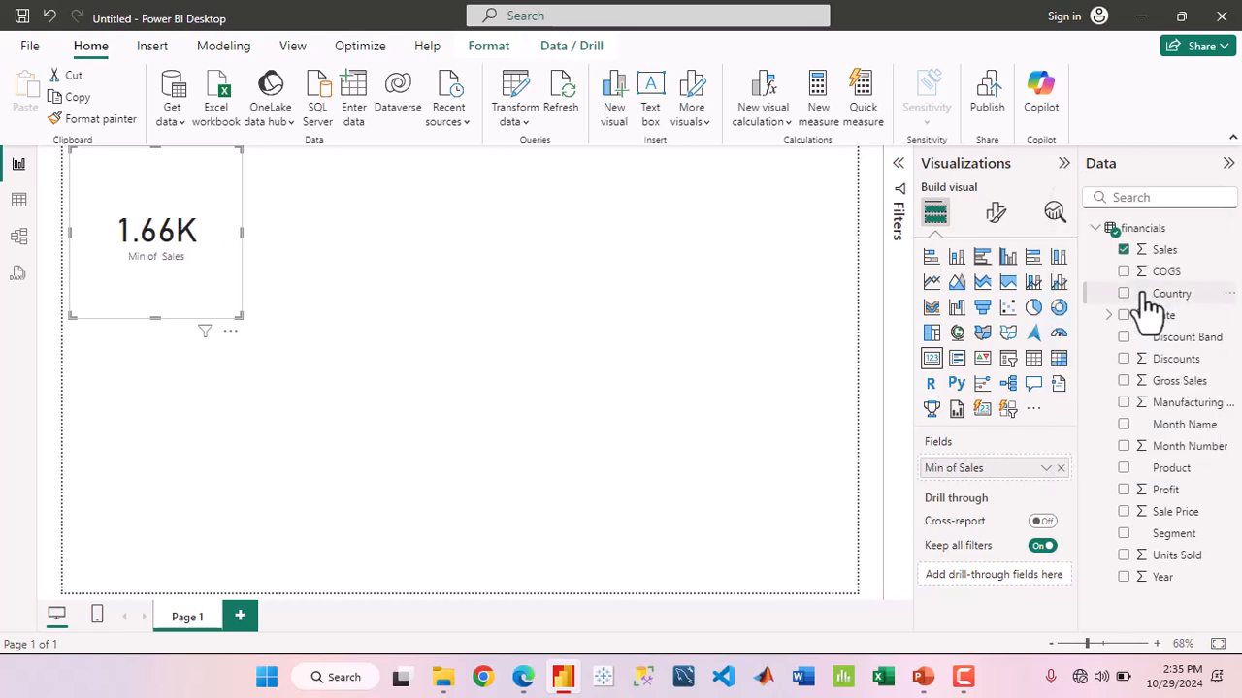
pyautogui.click(1046, 470)
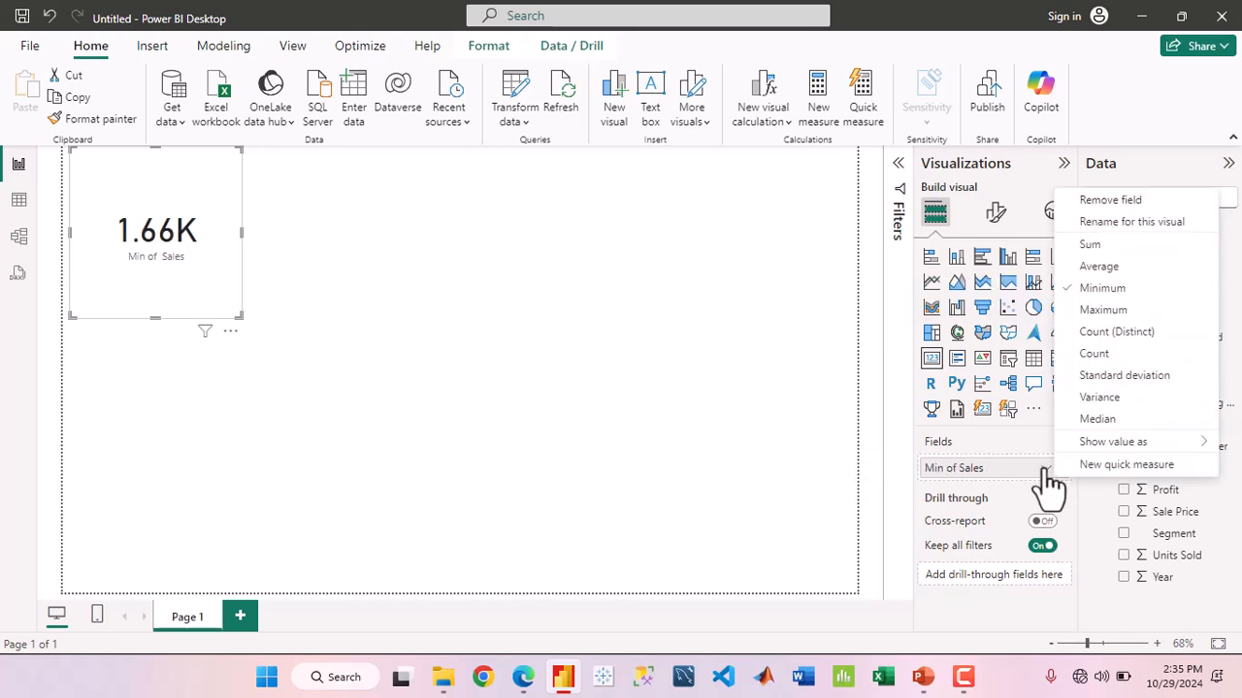
pyautogui.click(1115, 309)
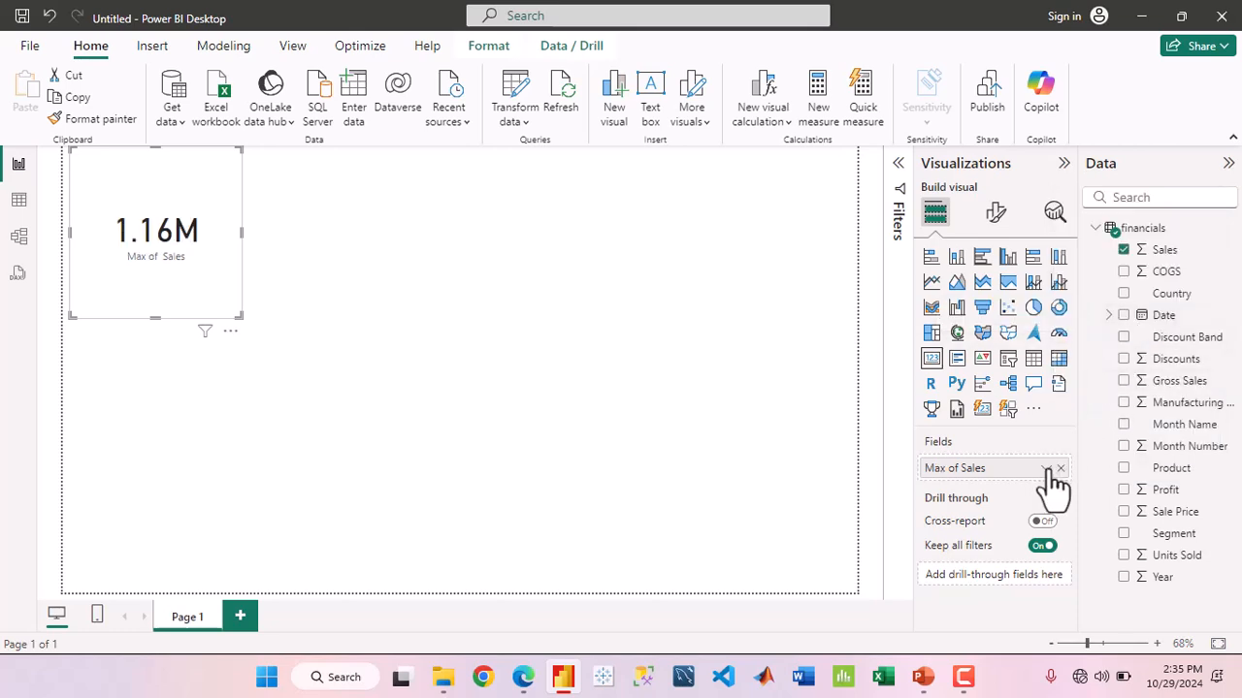
pyautogui.click(1047, 470)
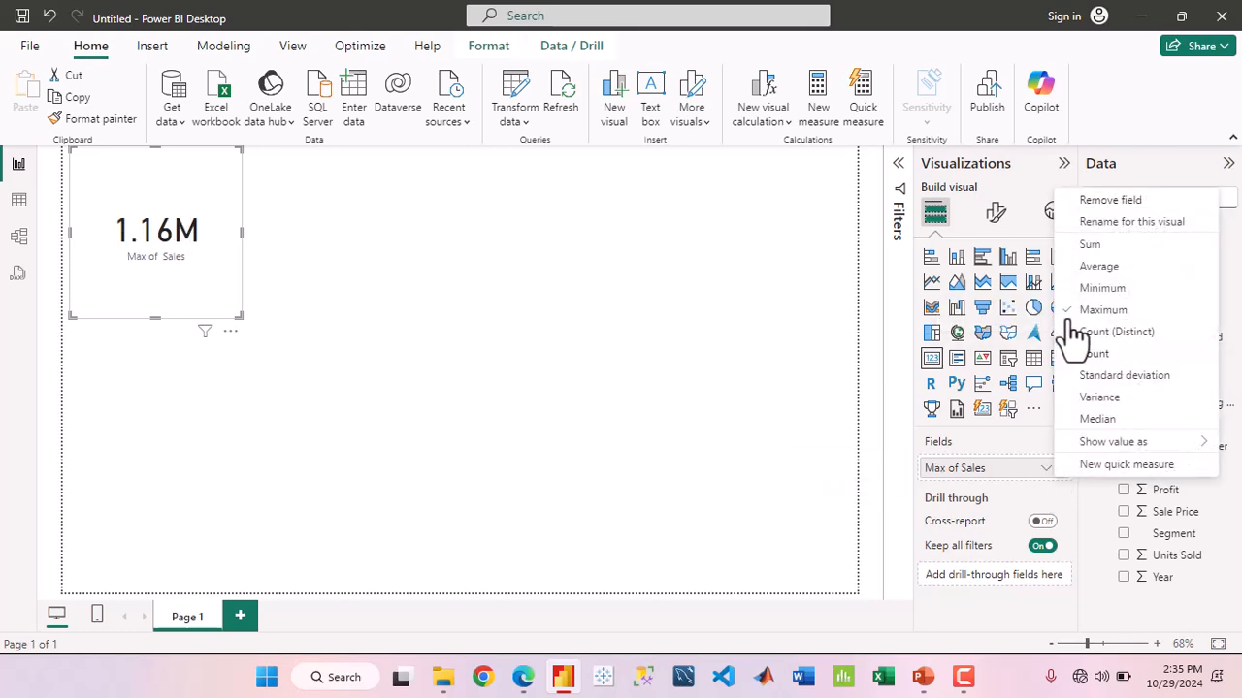
pyautogui.click(1088, 244)
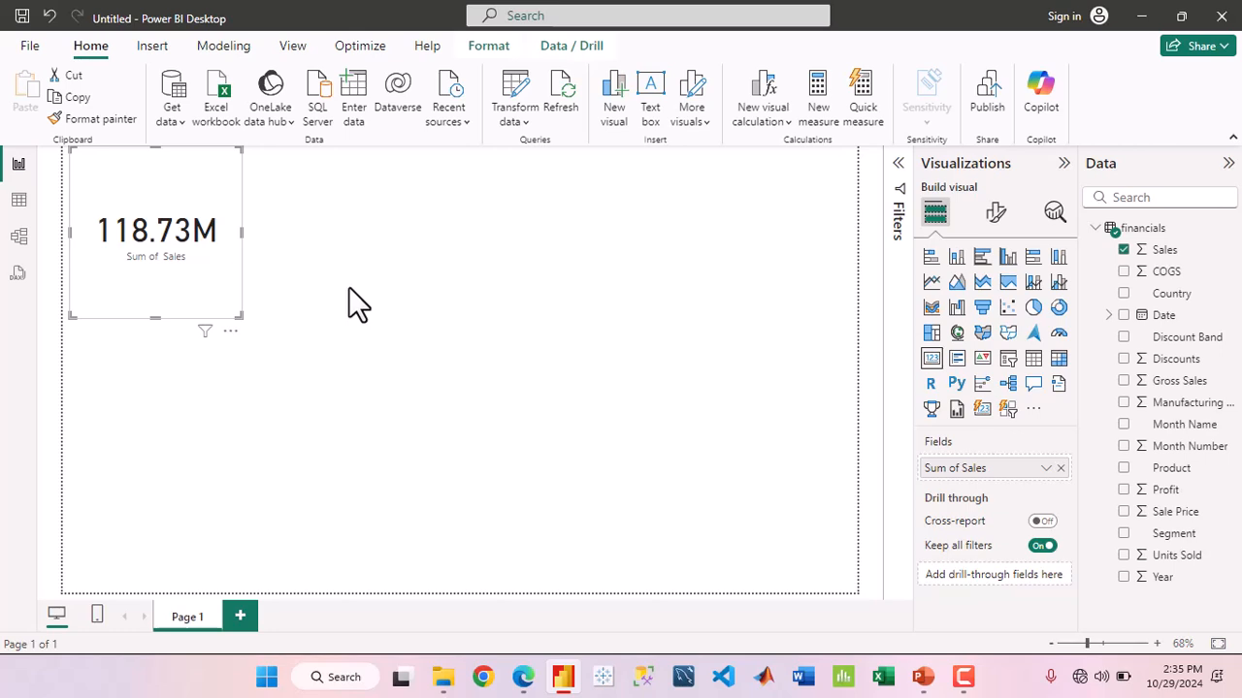
# Create a new measure in the financials table from the data table view and enlarge the formula text
pyautogui.click(20, 207)
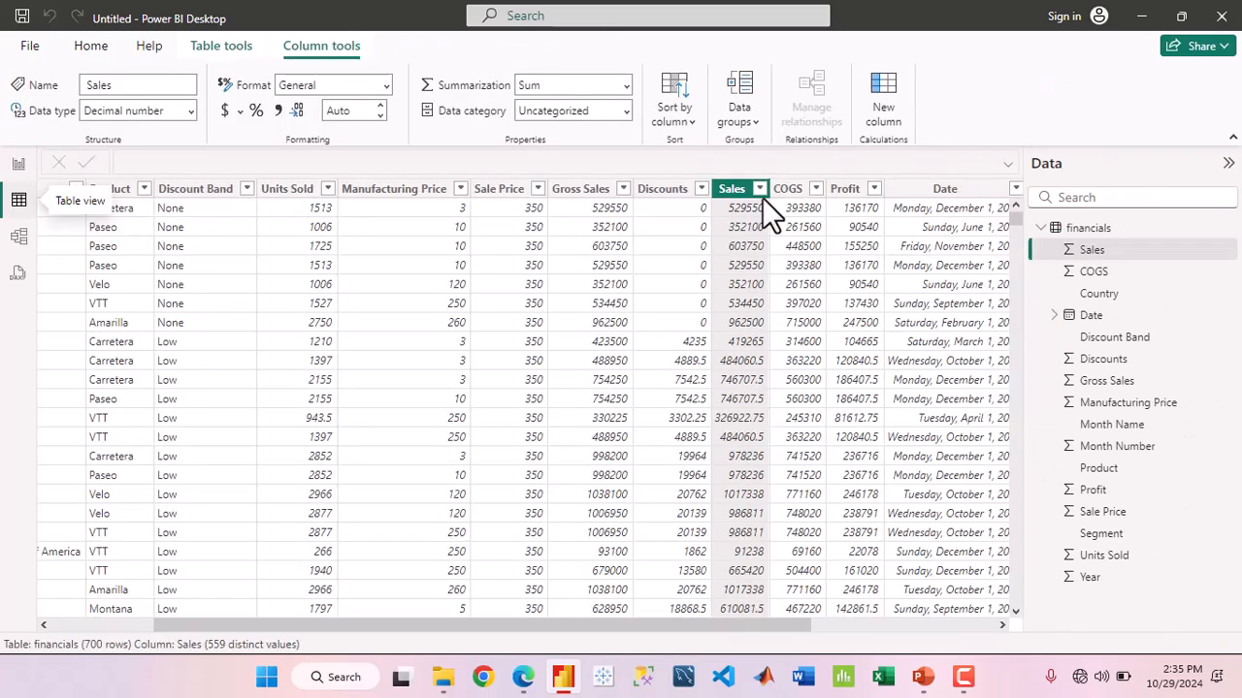
pyautogui.click(233, 47)
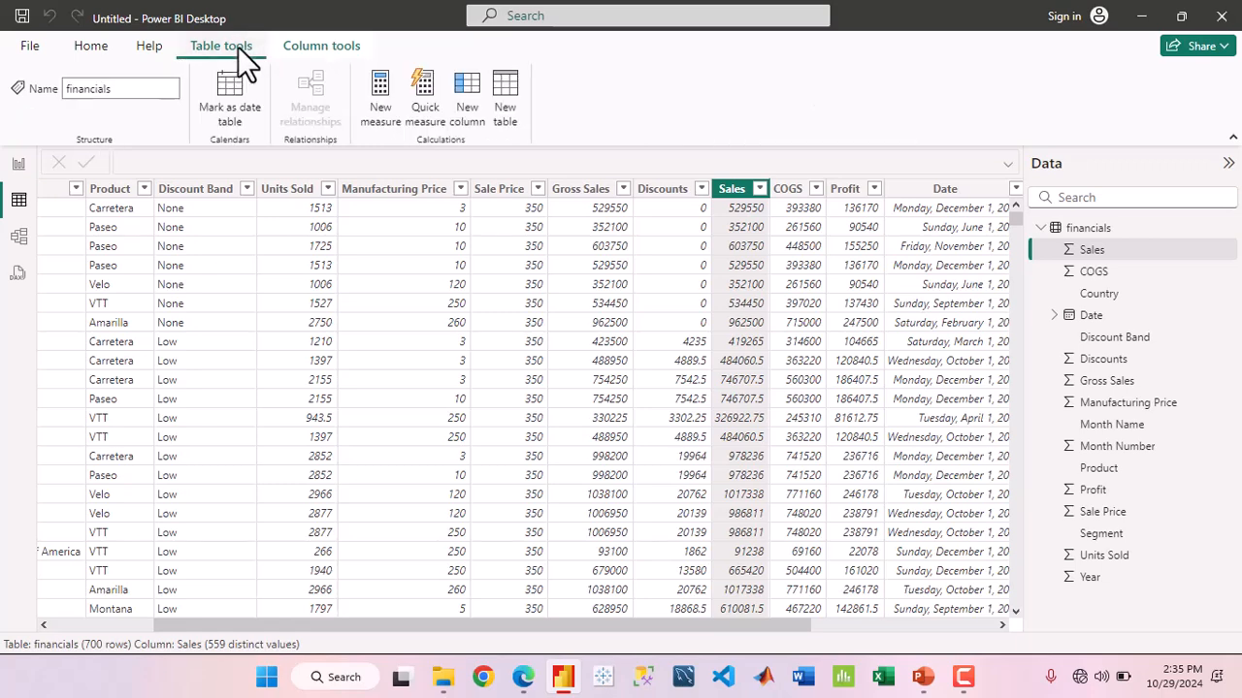
pyautogui.click(385, 92)
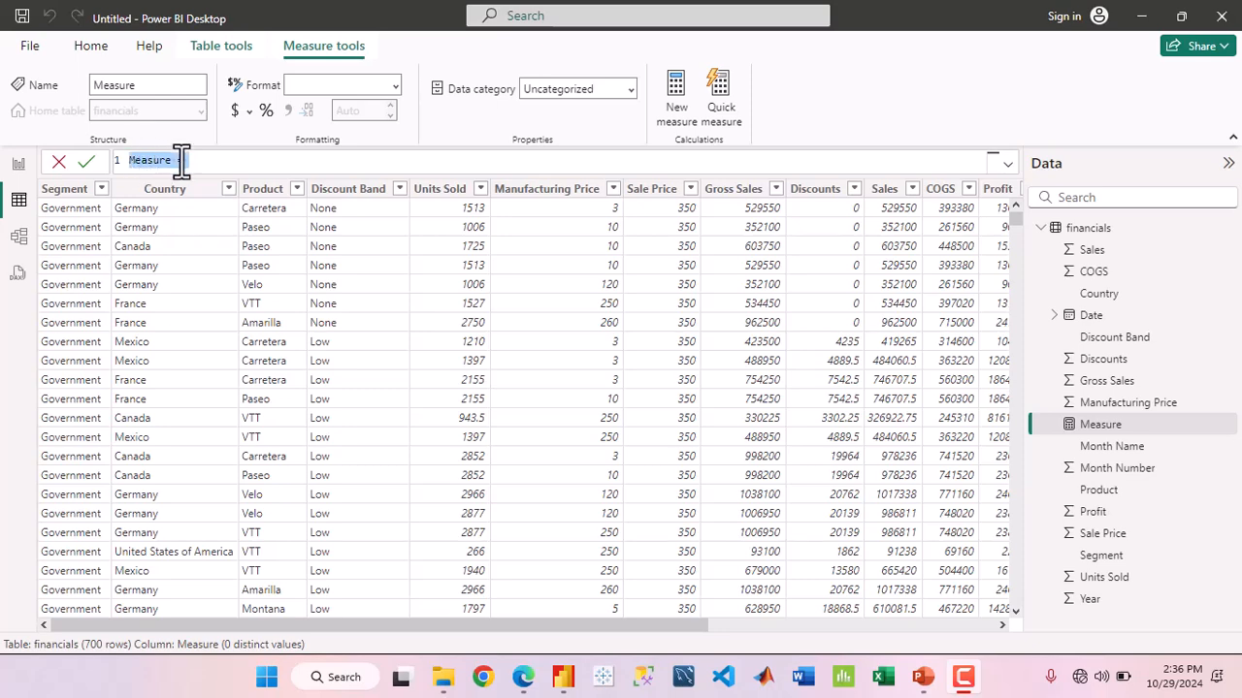
pyautogui.keyDown('ctrl'); pyautogui.scroll(5, 204, 165); pyautogui.keyUp('ctrl')
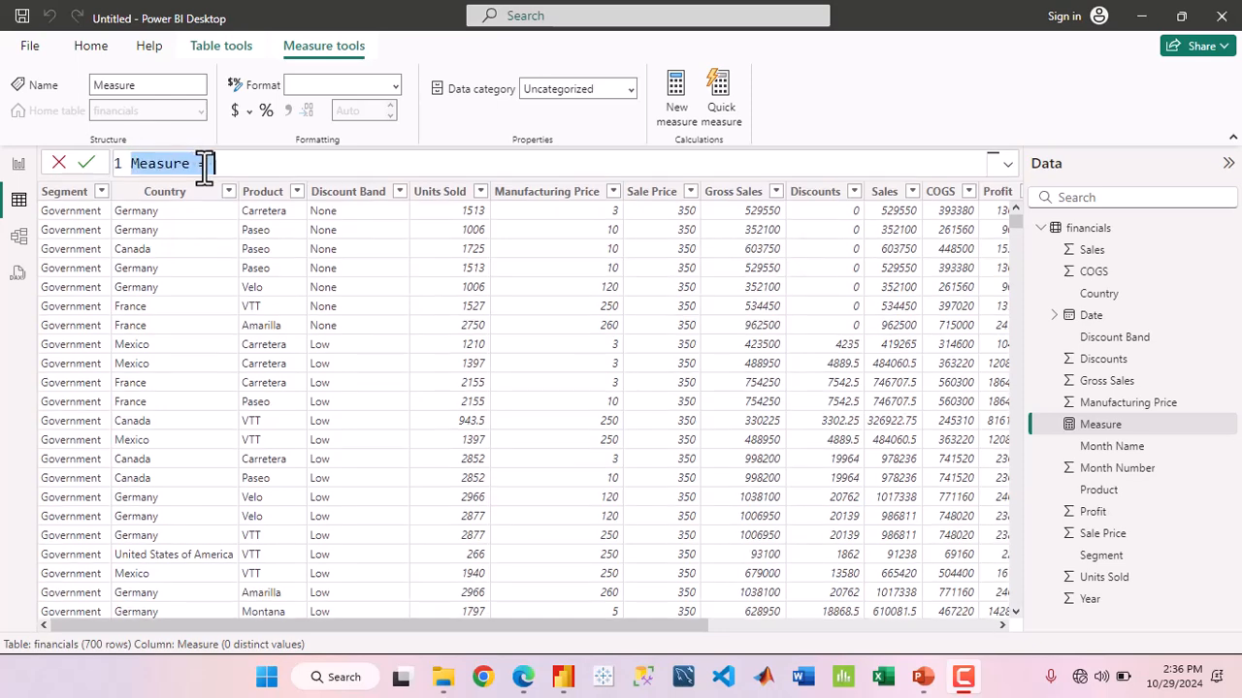
pyautogui.keyDown('ctrl'); pyautogui.scroll(1, 204, 170); pyautogui.keyUp('ctrl')
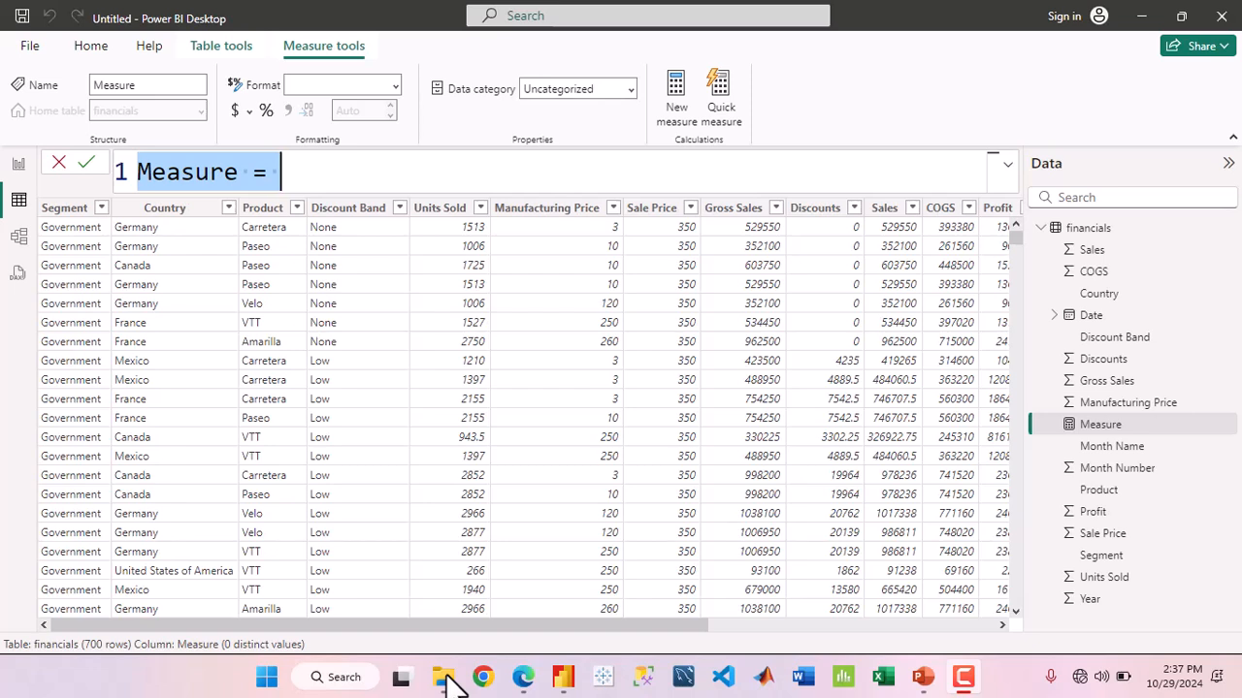
# Replace the default measure text with the formula Grand Total Sales = SUM(financials[ Sales]) and commit it
pyautogui.click(279, 173)
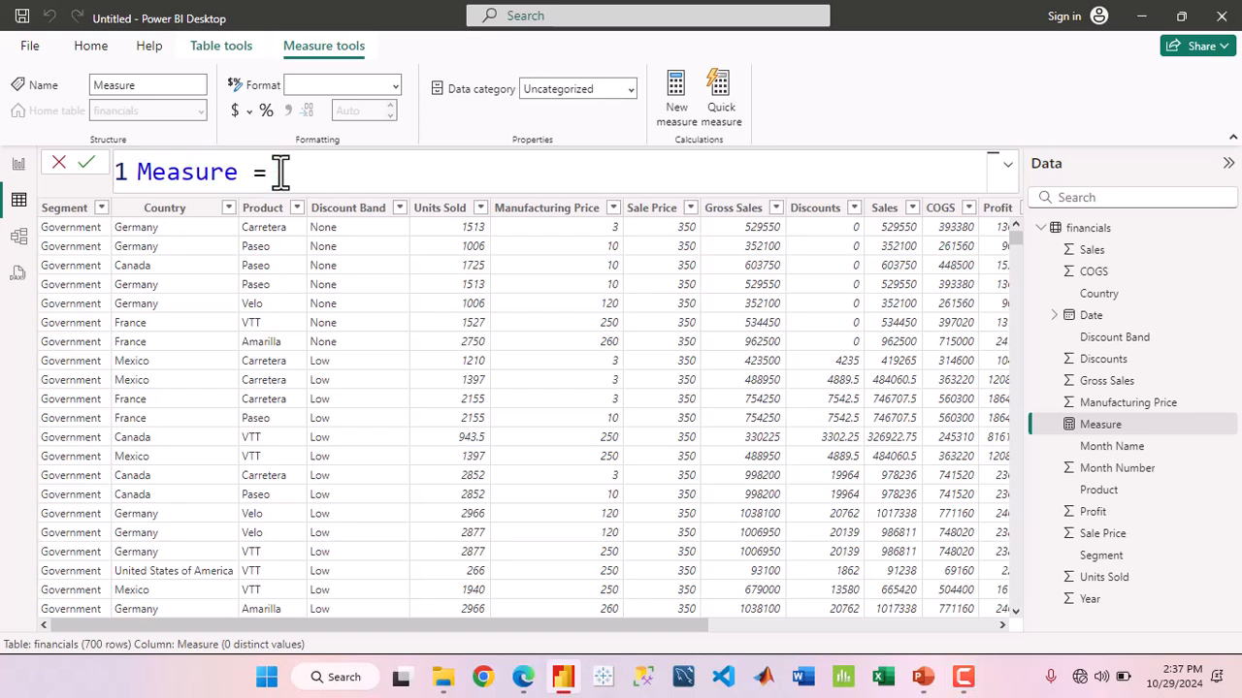
pyautogui.press('BackSpace')
pyautogui.press('BackSpace')
pyautogui.press('BackSpace')
pyautogui.press('BackSpace')
pyautogui.press('BackSpace')
pyautogui.press('BackSpace')
pyautogui.press('BackSpace')
pyautogui.press('BackSpace')
pyautogui.press('BackSpace')
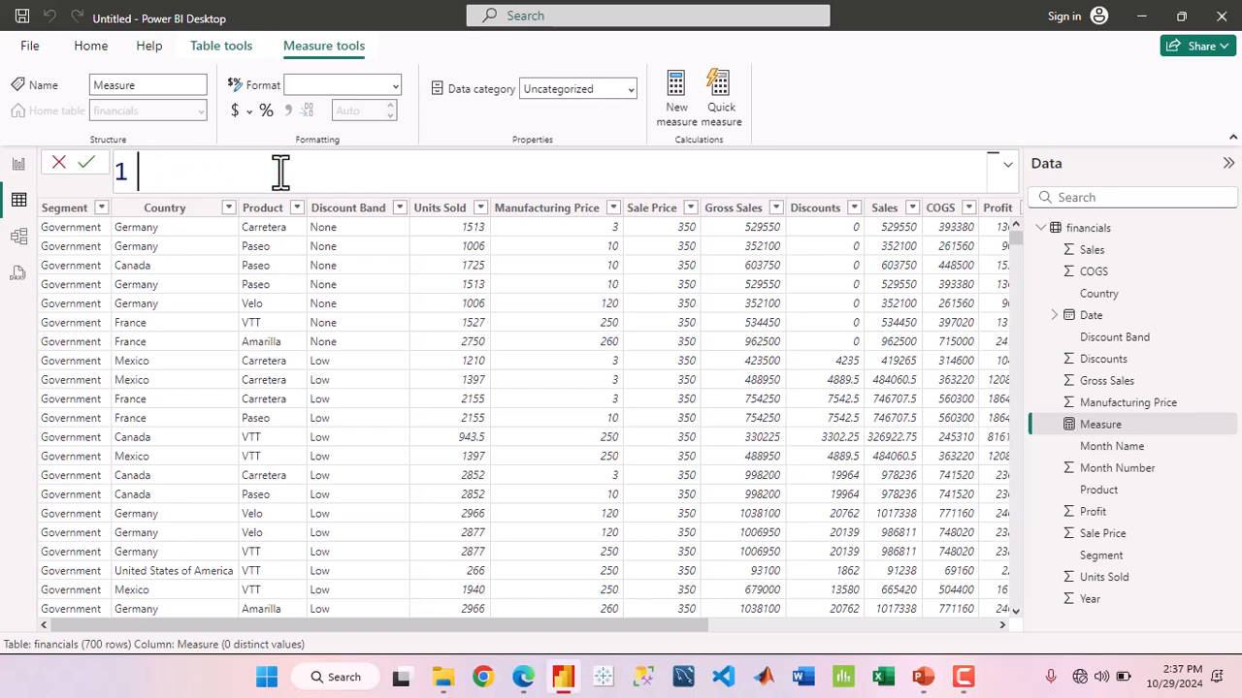
pyautogui.write('Grand To')
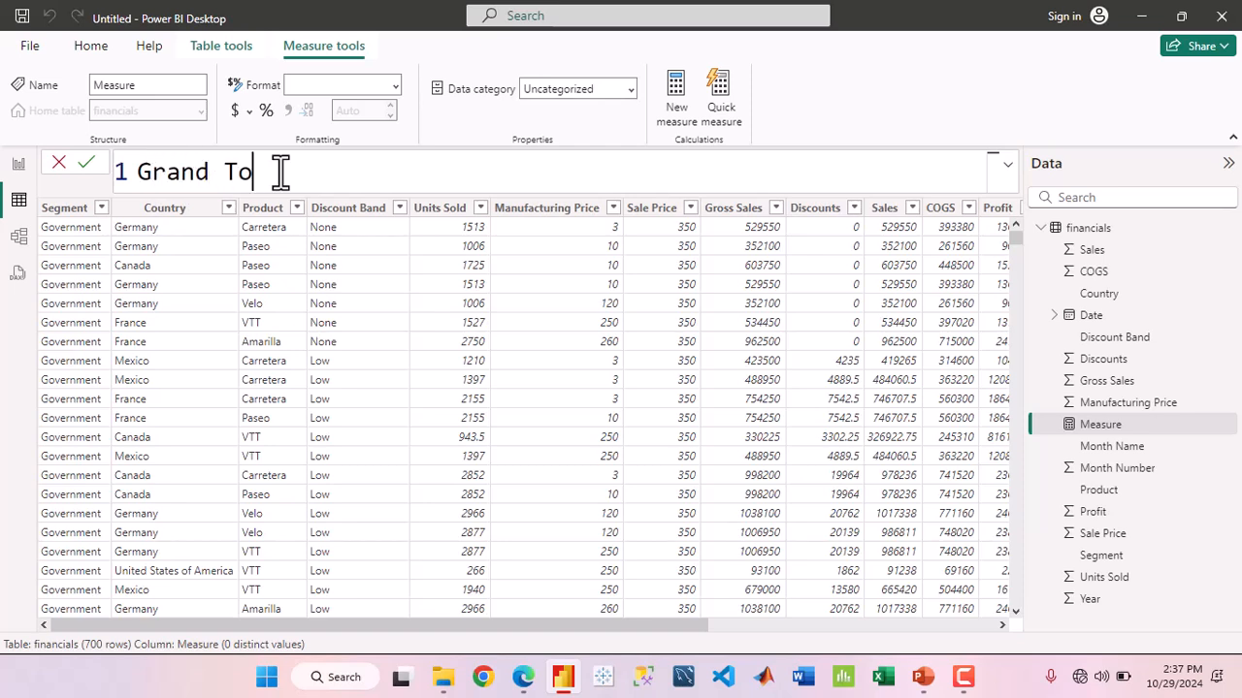
pyautogui.write('tal Sales  = sum')
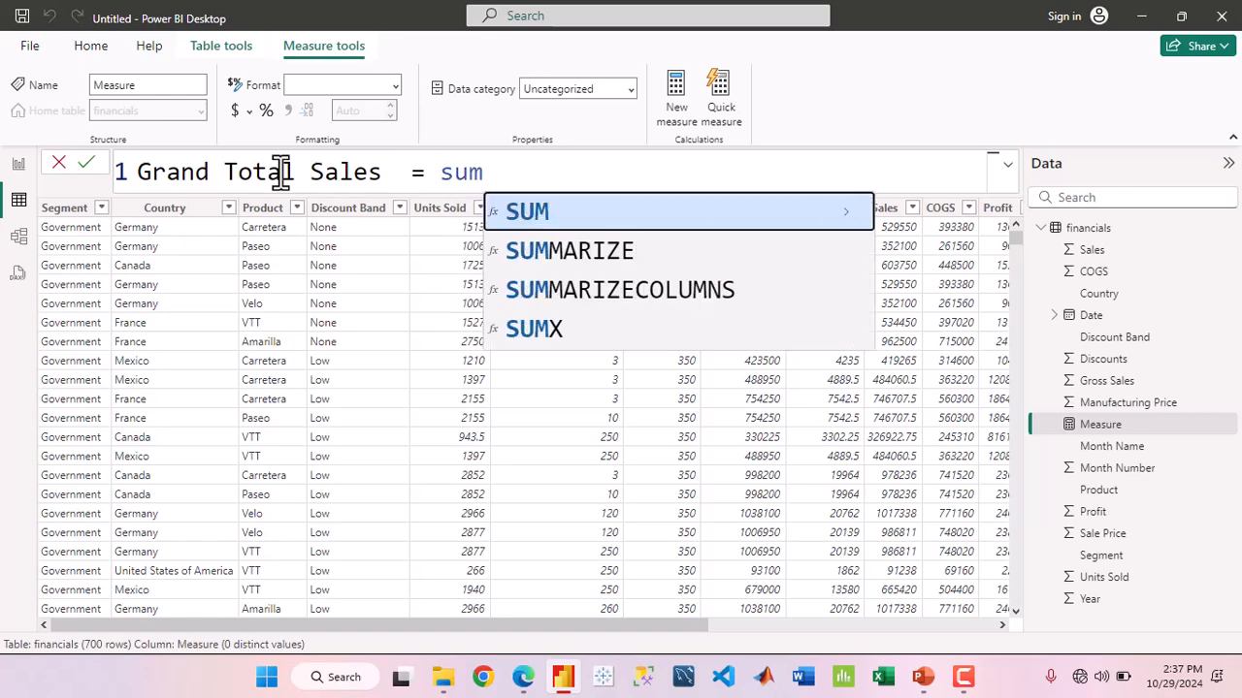
pyautogui.press('Tab')
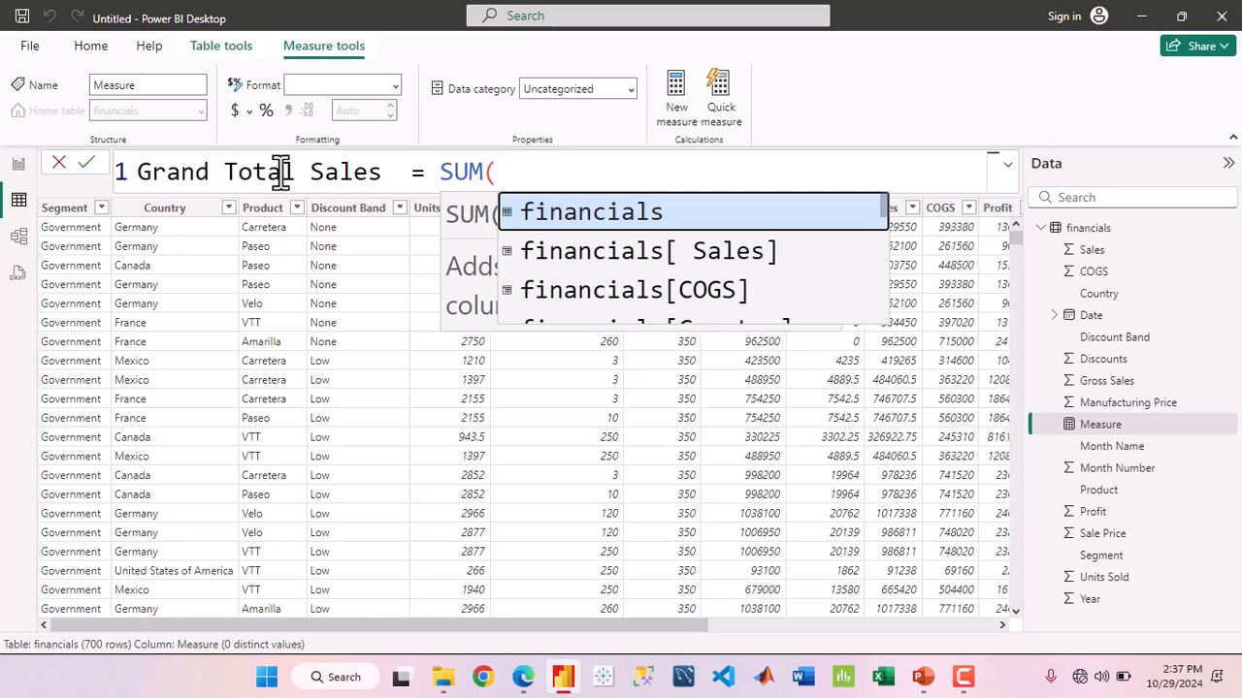
pyautogui.press('Down')
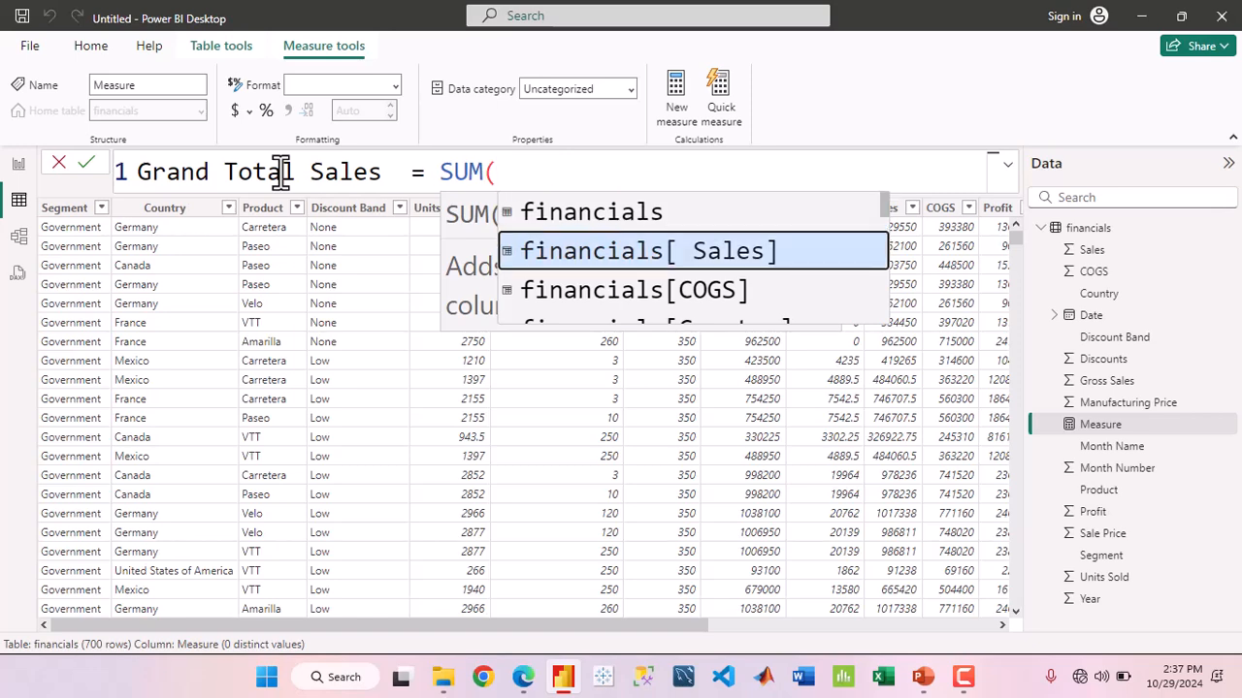
pyautogui.press('Tab')
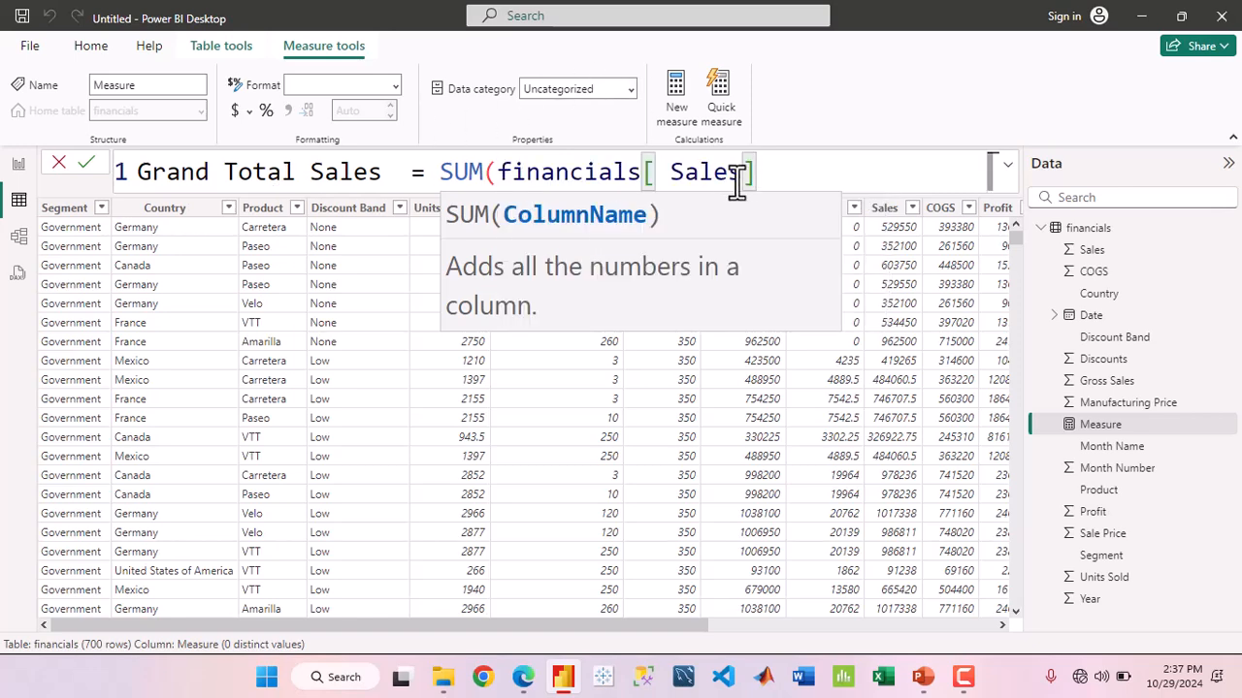
pyautogui.write(')')
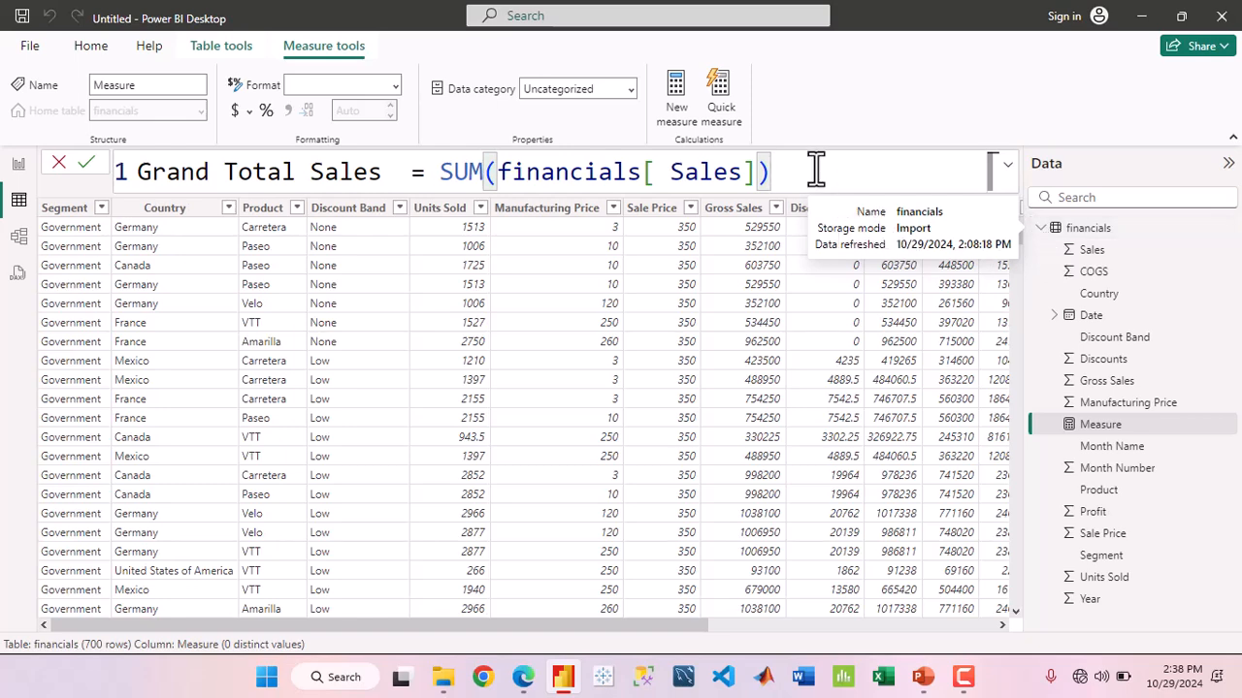
pyautogui.press('Return')
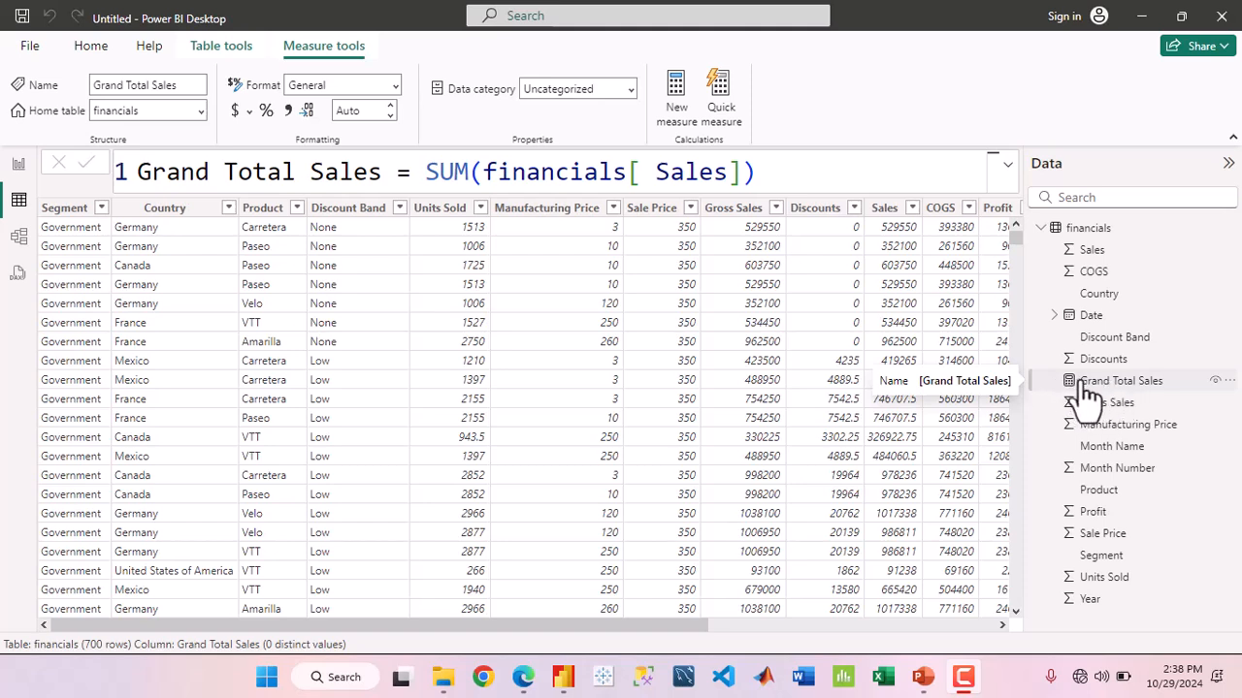
# Add a second card visual to the report page and fill it with the Grand Total Sales measure
pyautogui.click(20, 166)
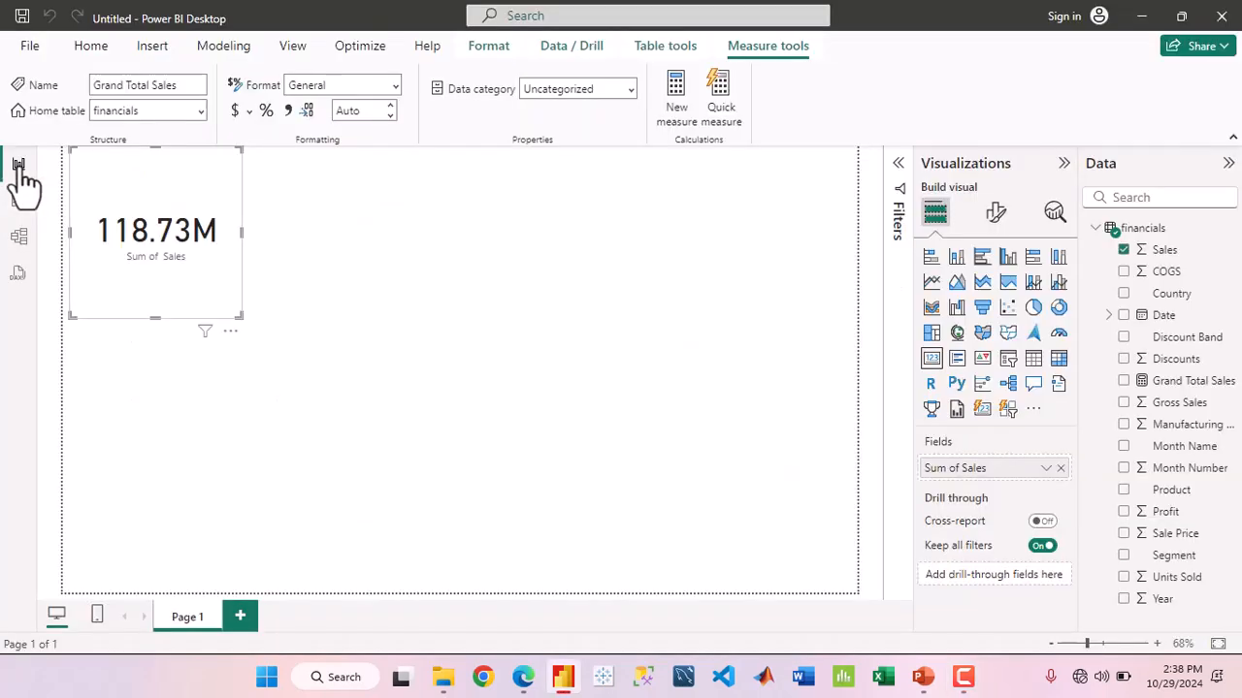
pyautogui.click(397, 321)
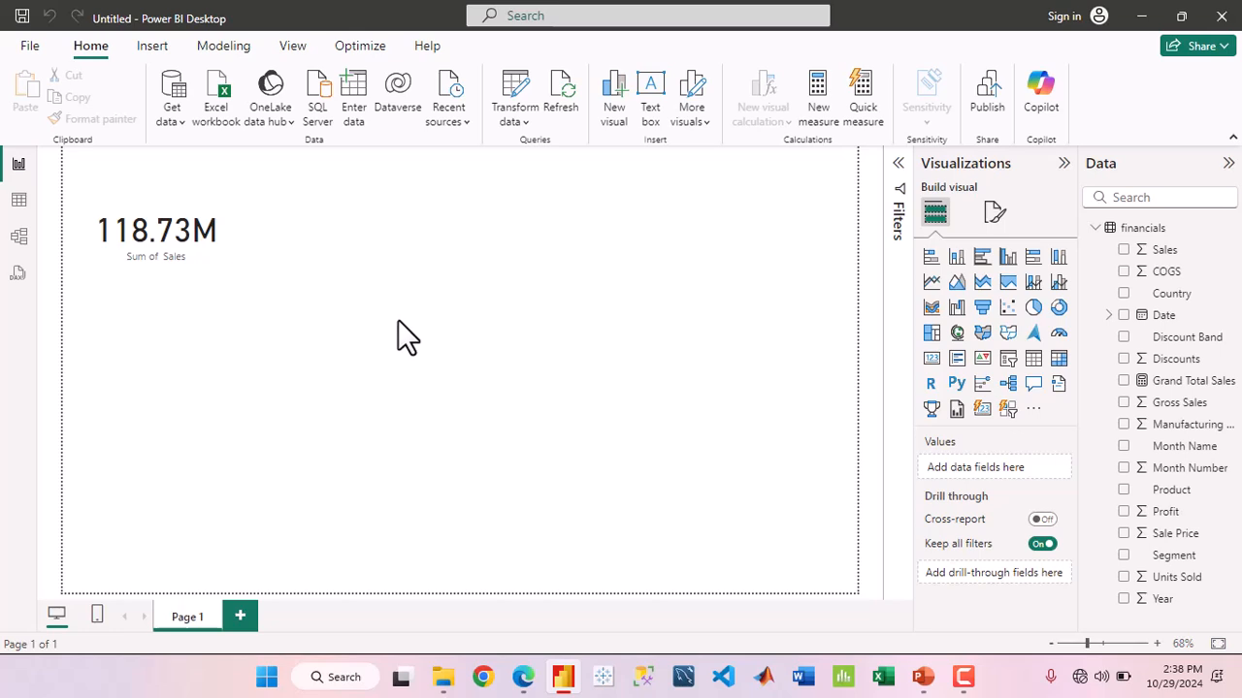
pyautogui.click(931, 364)
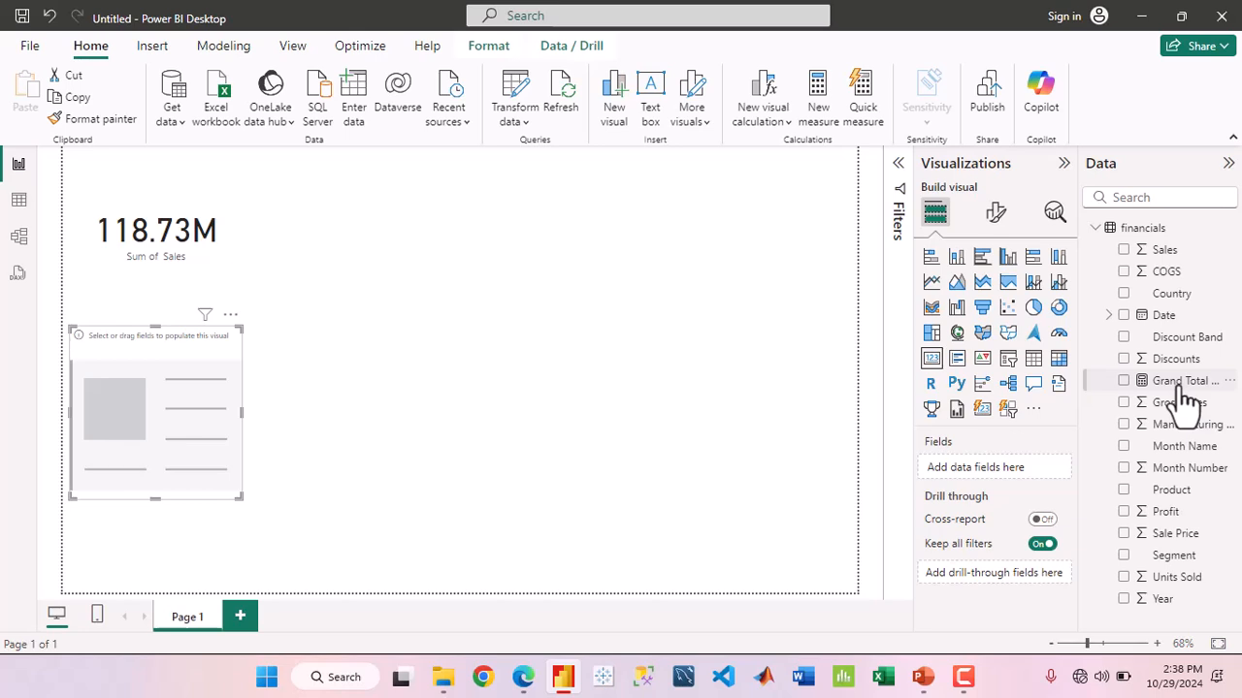
pyautogui.moveTo(1184, 388); pyautogui.dragTo(992, 478)
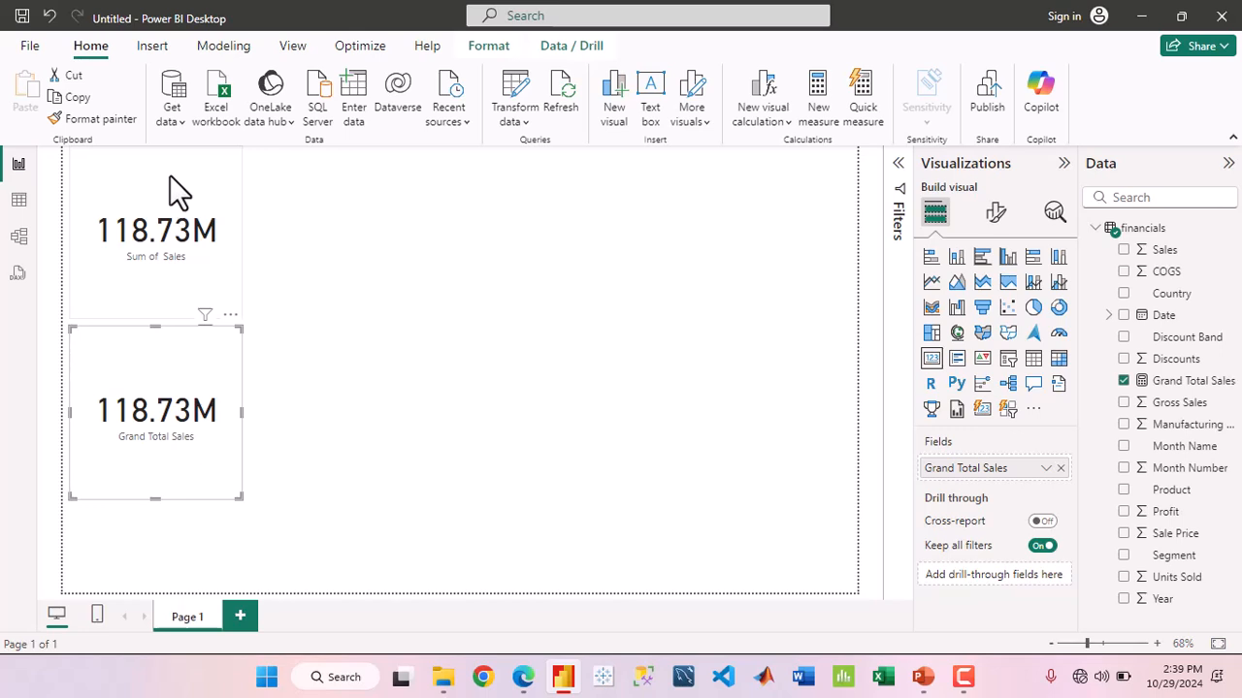
pyautogui.click(186, 197)
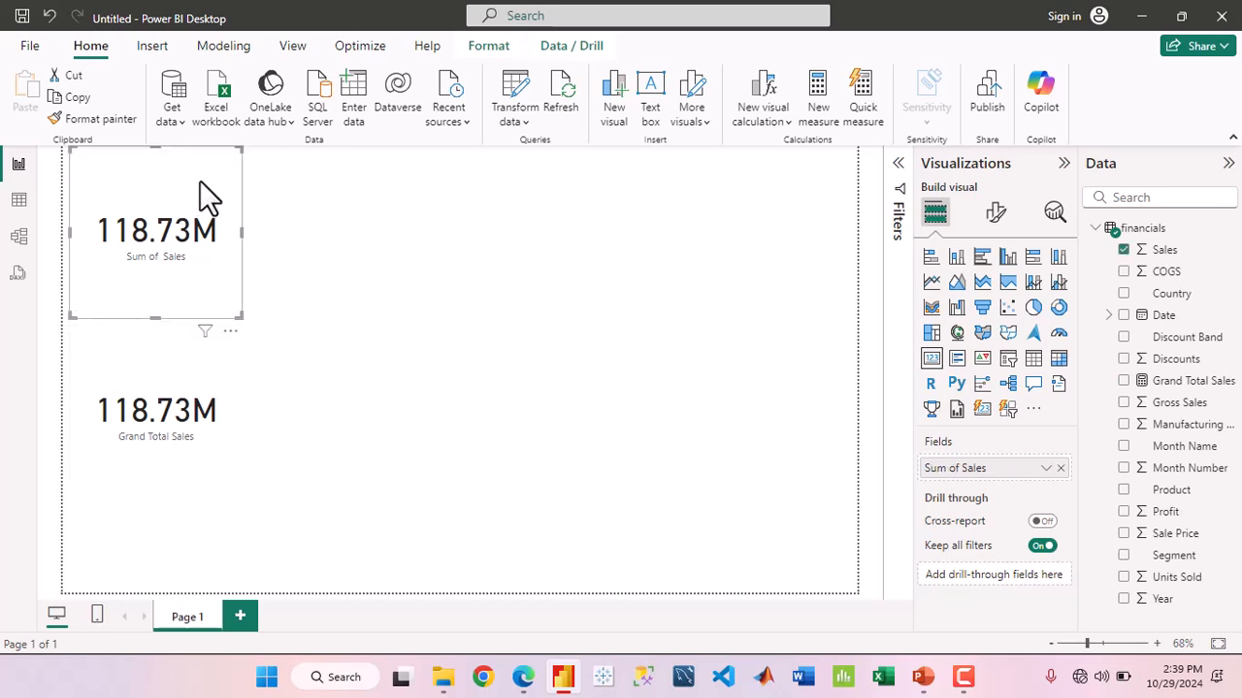
pyautogui.click(164, 361)
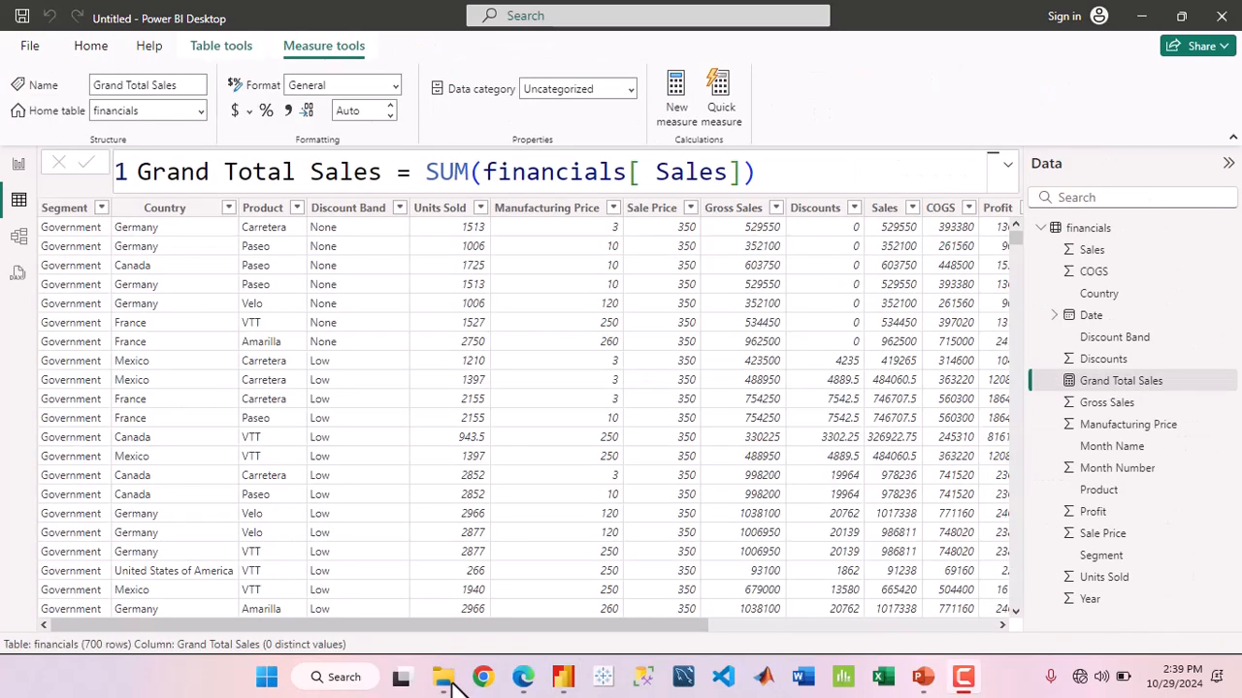
# Replace SUM with the AVERAGE function in the Grand Total Sales formula from the data table view
pyautogui.doubleClick(475, 174)
pyautogui.write('S')
pyautogui.press('BackSpace')
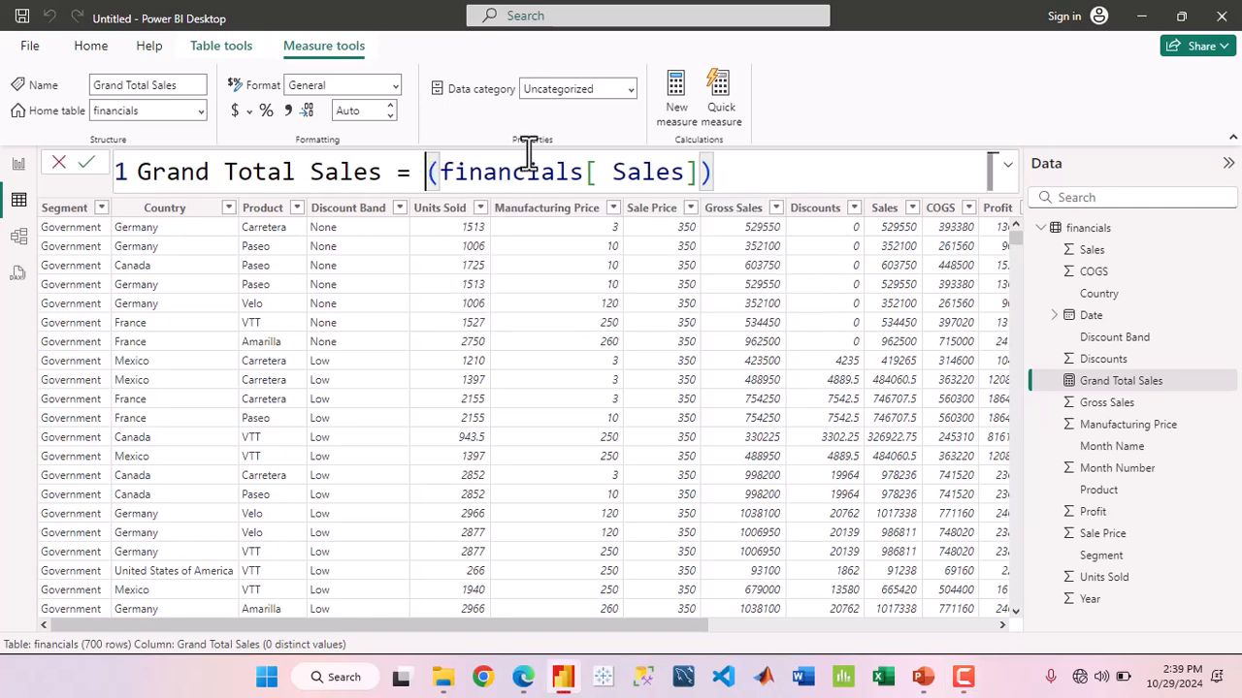
pyautogui.write('av')
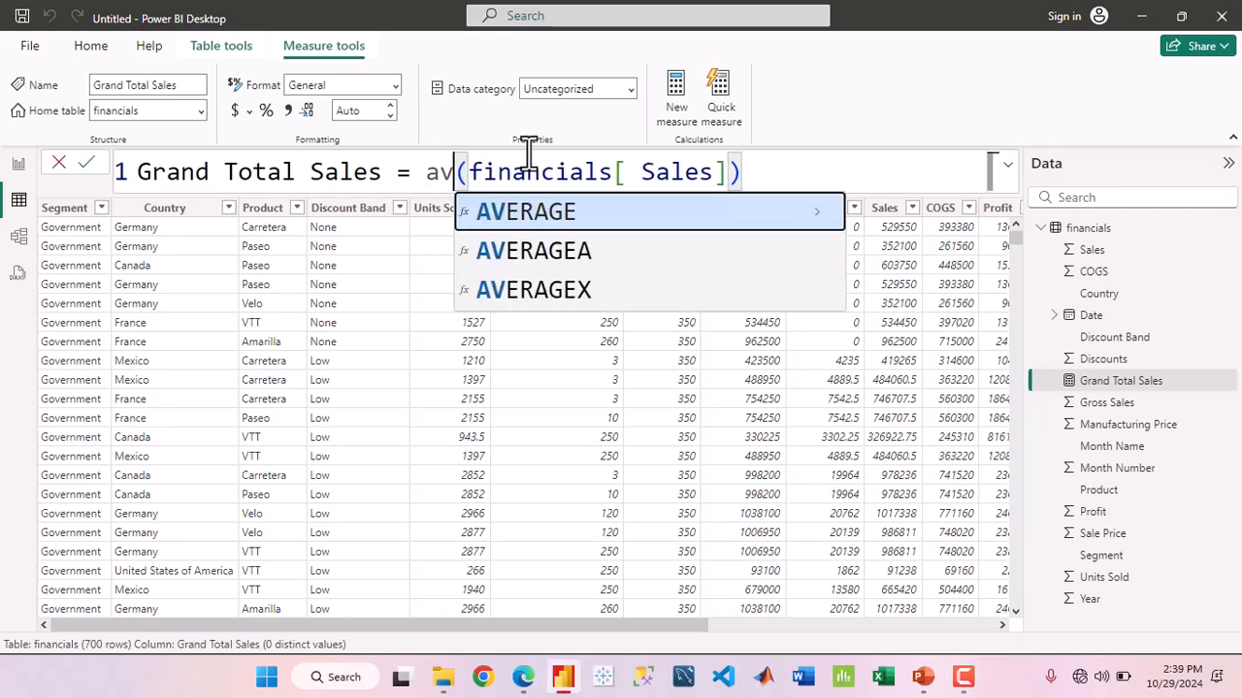
pyautogui.click(560, 230)
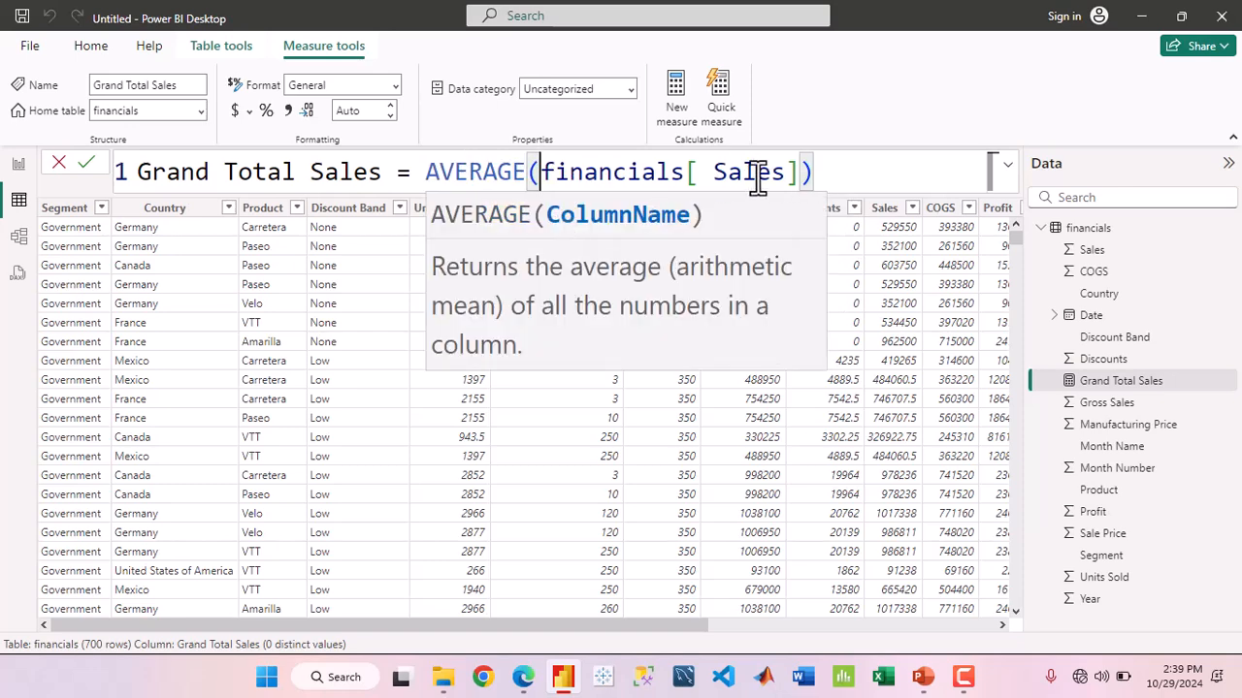
# Try MIN and MAX as the aggregation function in the Grand Total Sales formula
pyautogui.press('BackSpace')
pyautogui.press('BackSpace')
pyautogui.press('BackSpace')
pyautogui.press('BackSpace')
pyautogui.press('BackSpace')
pyautogui.press('BackSpace')
pyautogui.press('BackSpace')
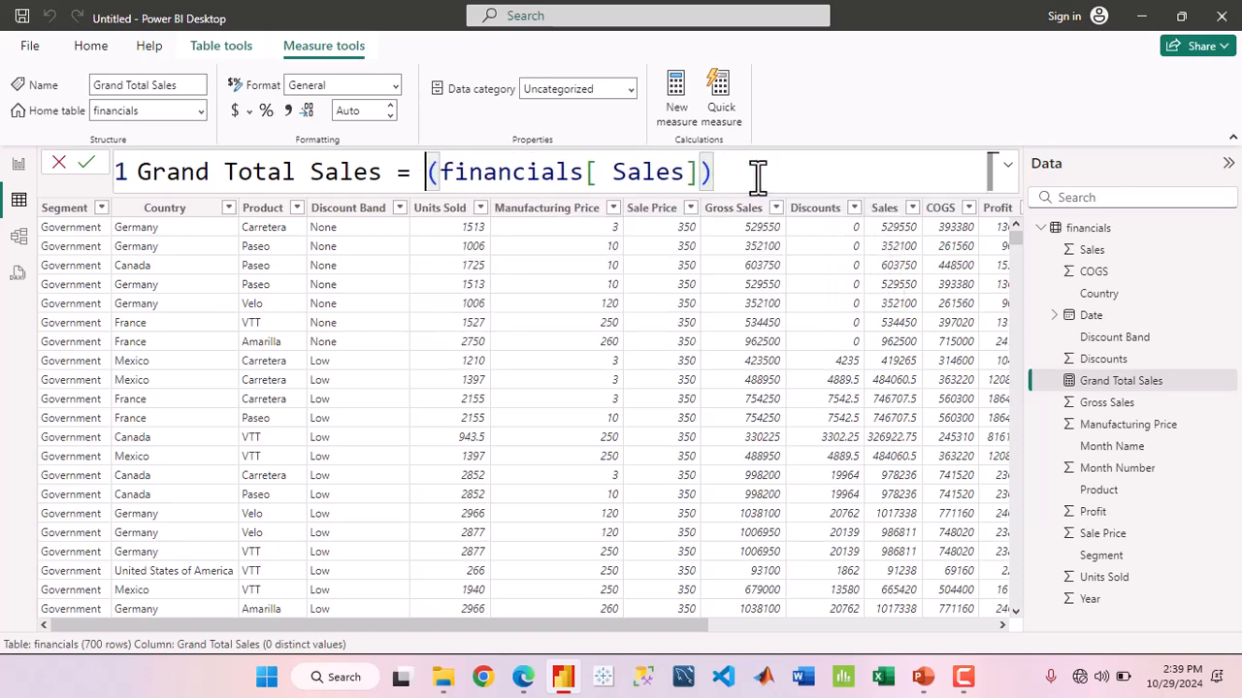
pyautogui.write('min')
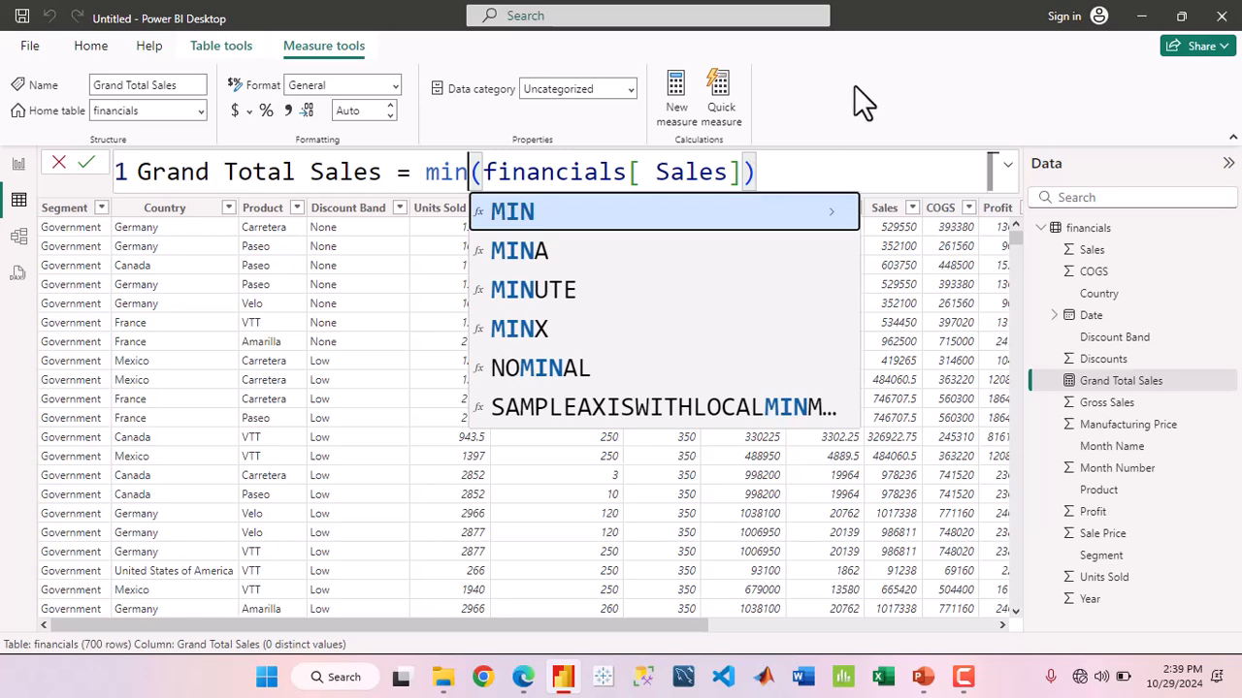
pyautogui.press('BackSpace')
pyautogui.press('BackSpace')
pyautogui.write('ax')
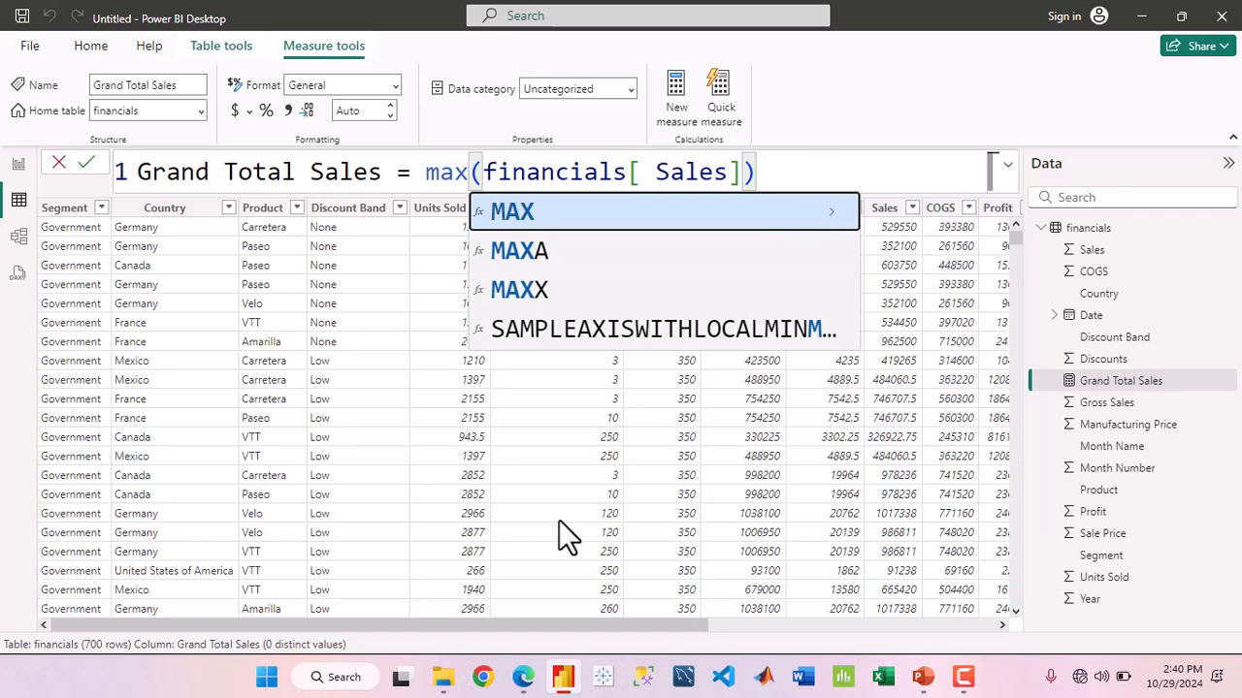
# Restore the Grand Total Sales formula to SUM(financials[ Sales]) and reselect the measure
pyautogui.press('BackSpace')
pyautogui.press('BackSpace')
pyautogui.press('BackSpace')
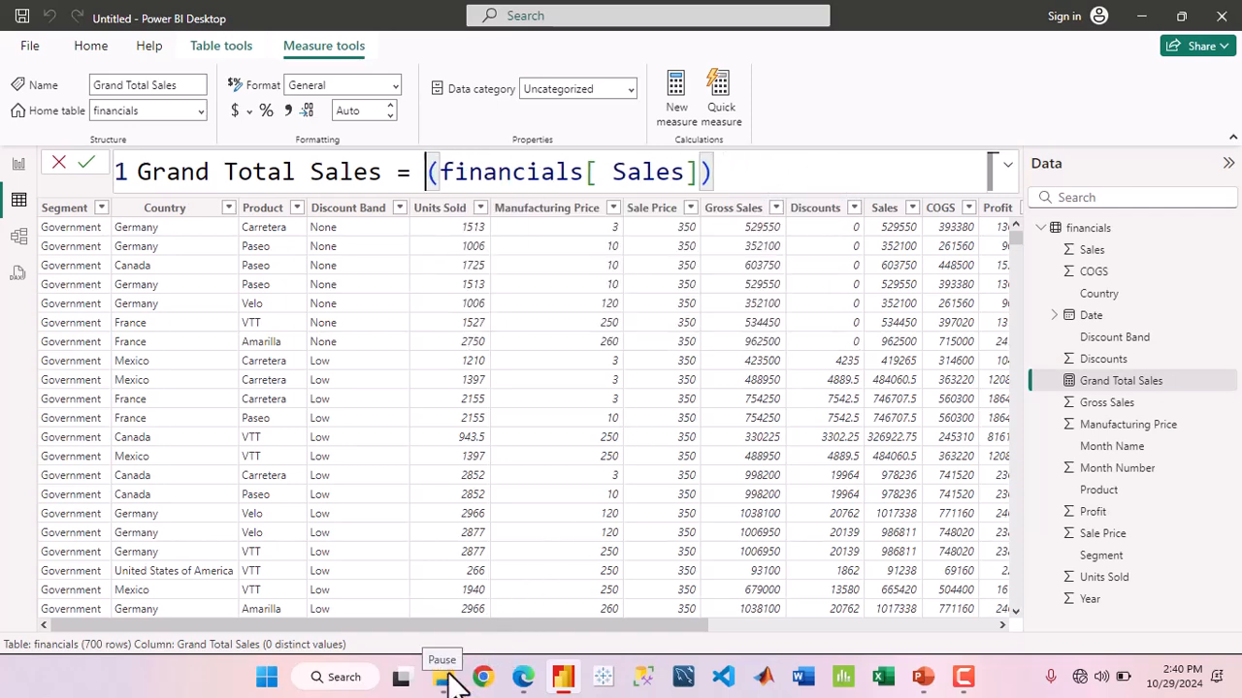
pyautogui.write('sum')
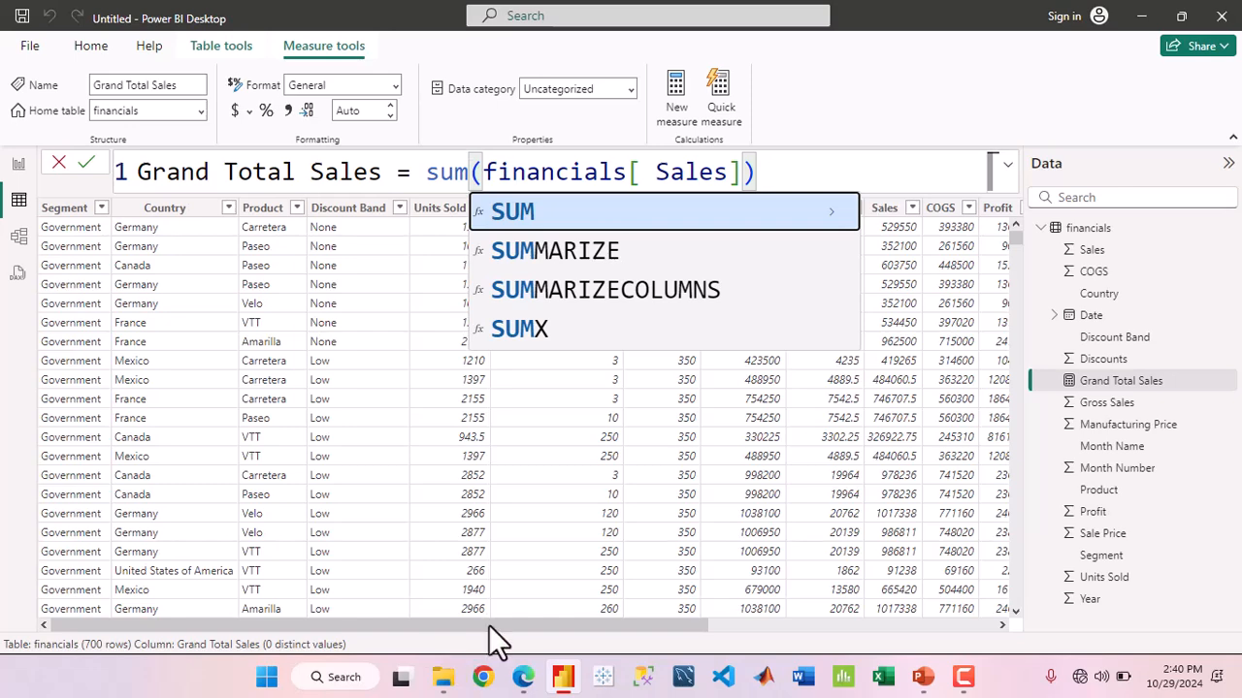
pyautogui.press('Tab')
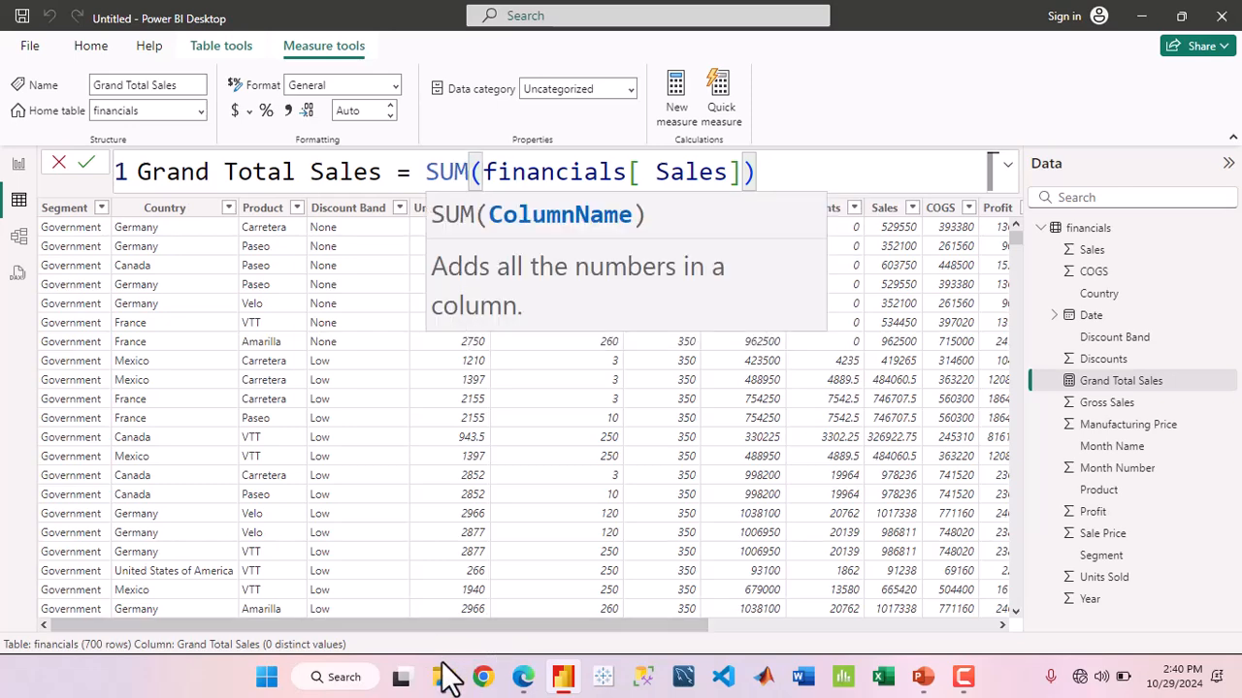
pyautogui.press('F9')
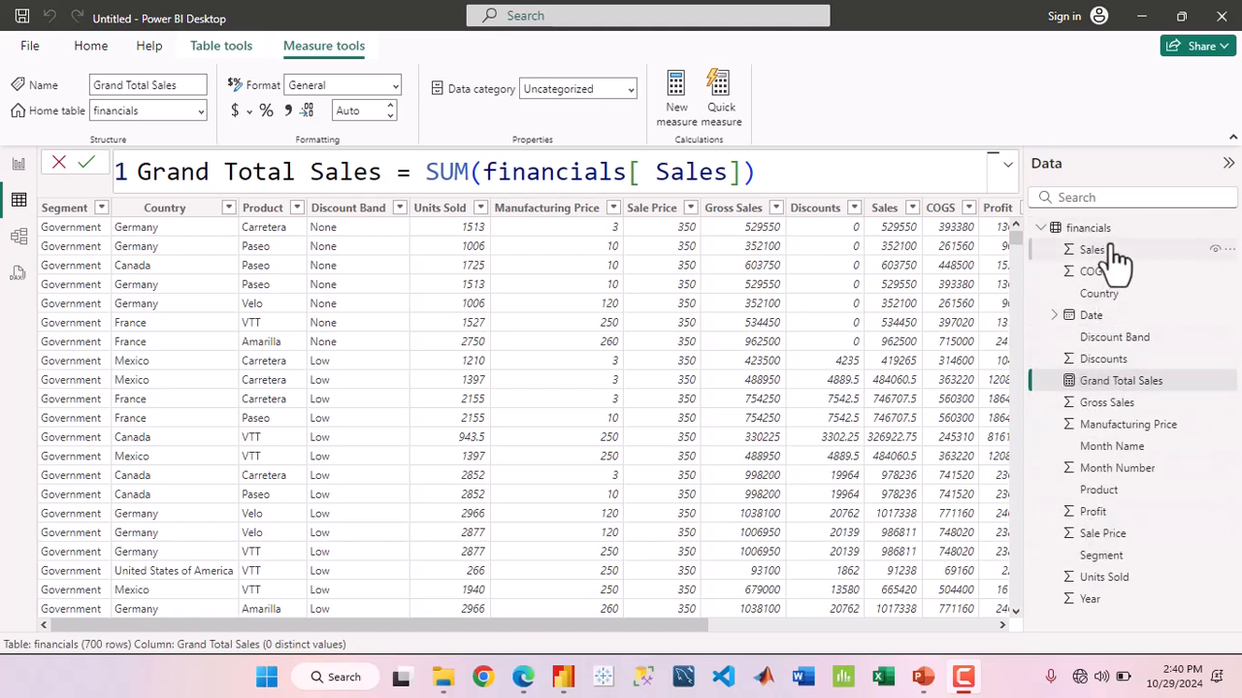
pyautogui.click(1118, 381)
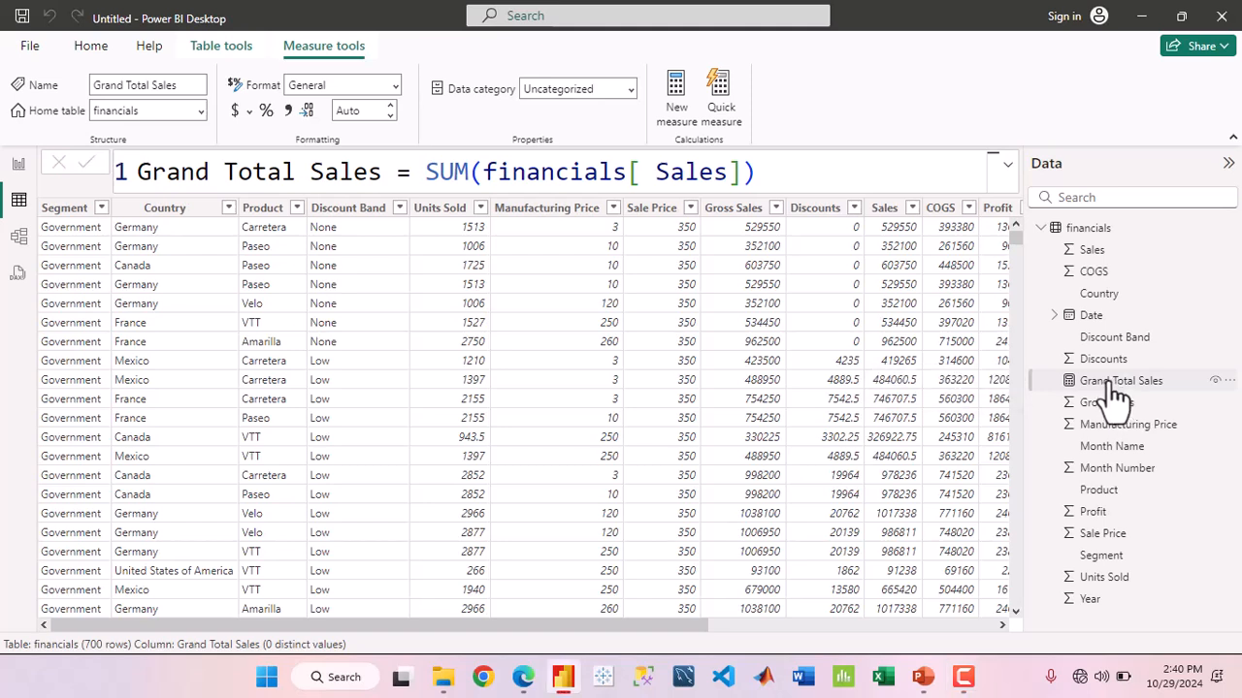
# Put Grand Total Sales in a display folder named Measure from the model view, and check the folder by collapsing and expanding it
pyautogui.click(19, 238)
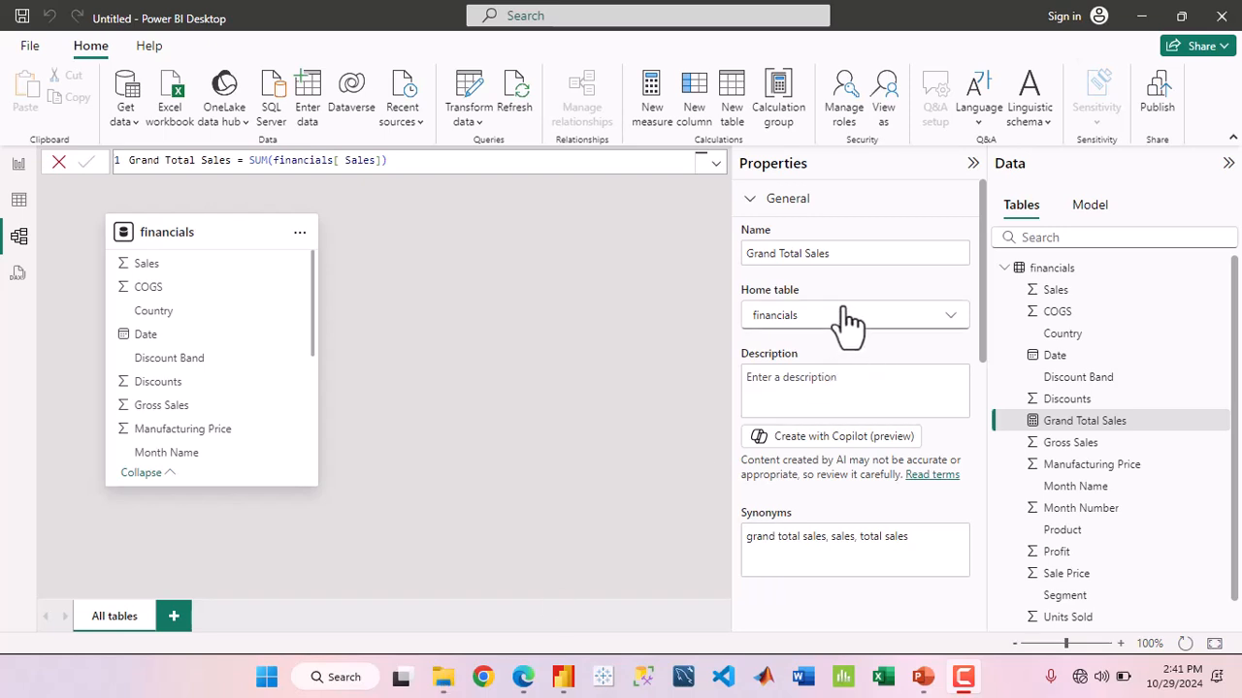
pyautogui.scroll(-5, 846, 325)
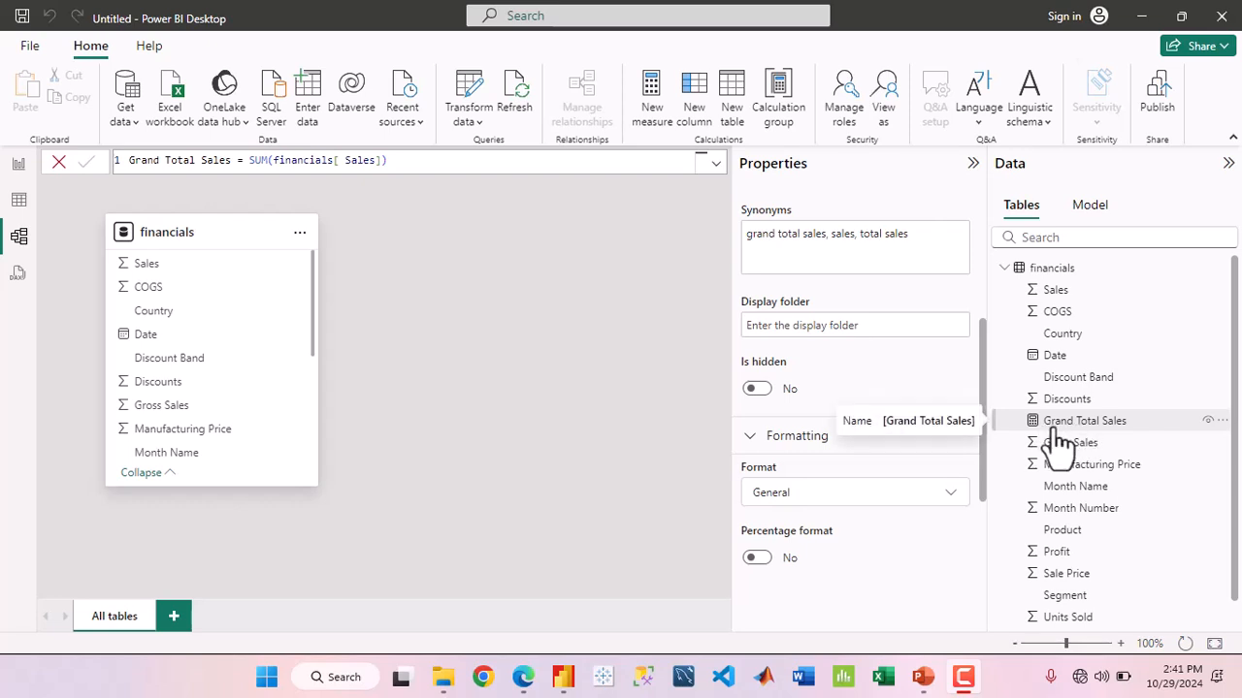
pyautogui.click(832, 325)
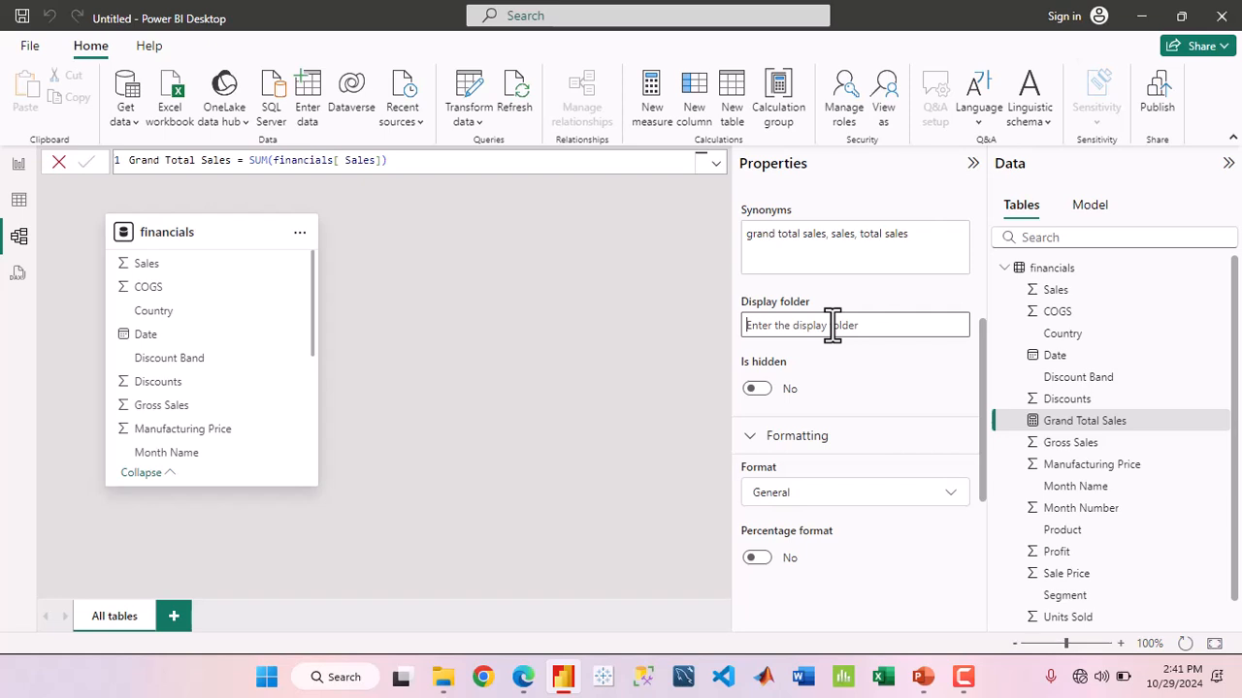
pyautogui.write('Measure')
pyautogui.press('Return')
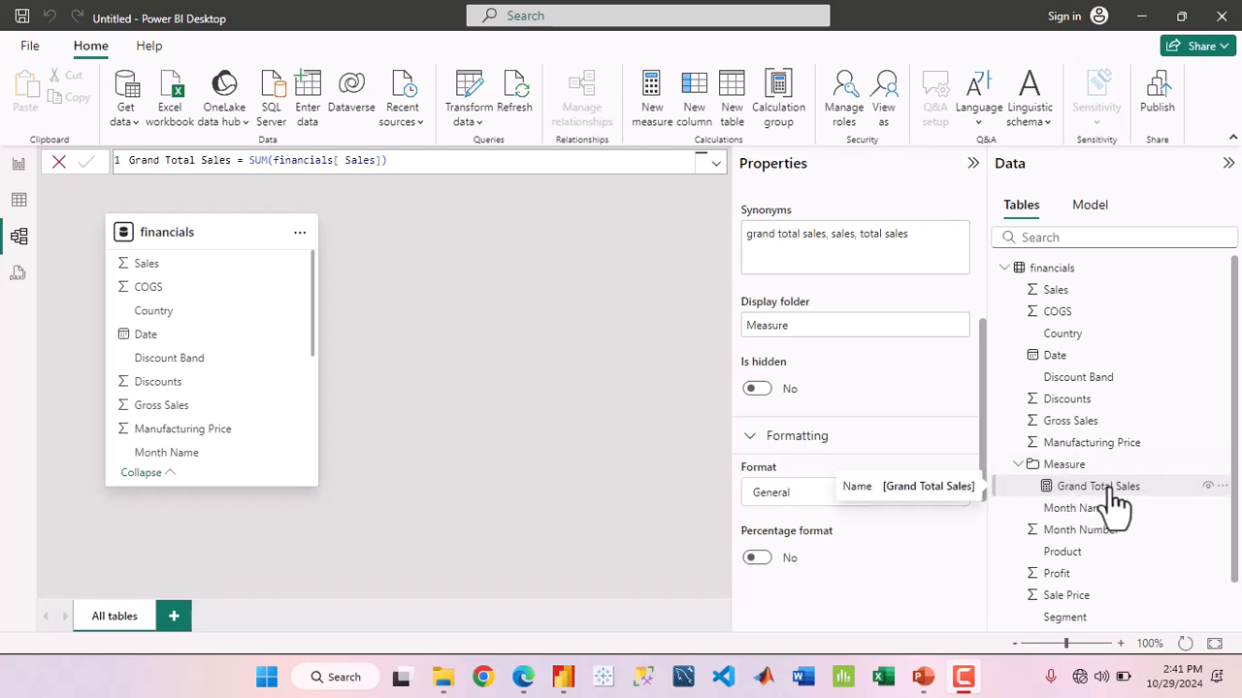
pyautogui.click(1019, 466)
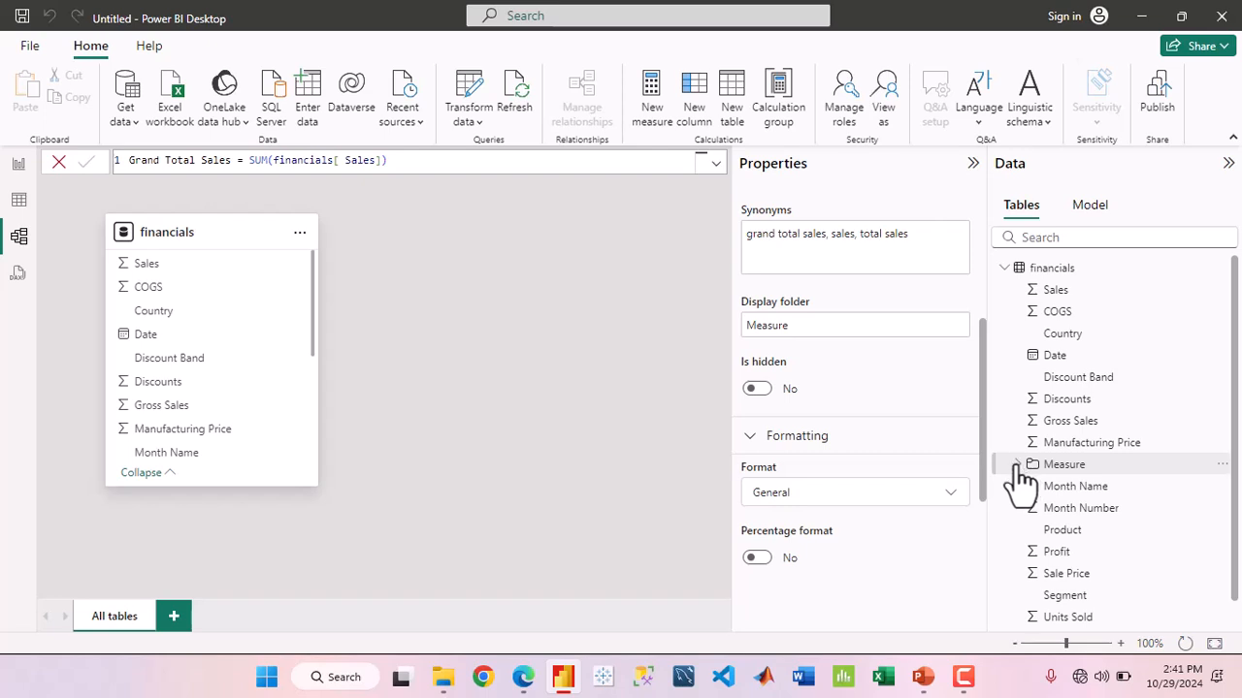
pyautogui.click(1018, 466)
pyautogui.click(1019, 465)
pyautogui.click(1019, 466)
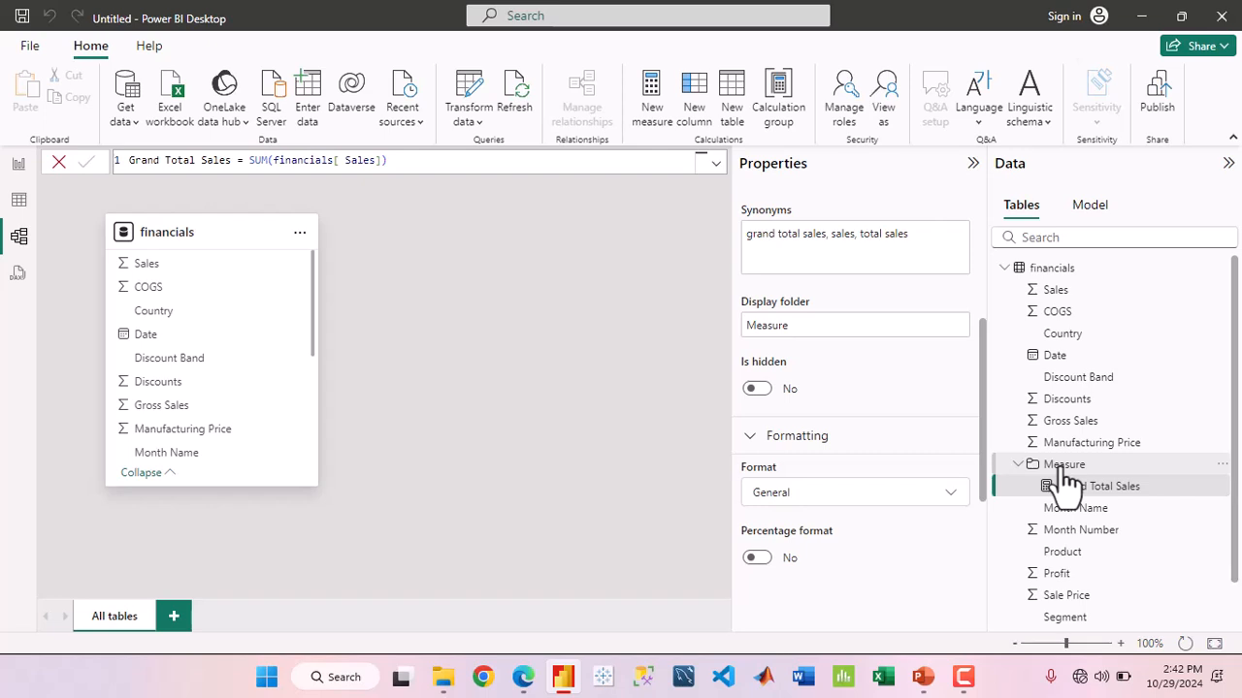
# Start a new measure inside the Measure folder from the data table view and discard it
pyautogui.click(19, 202)
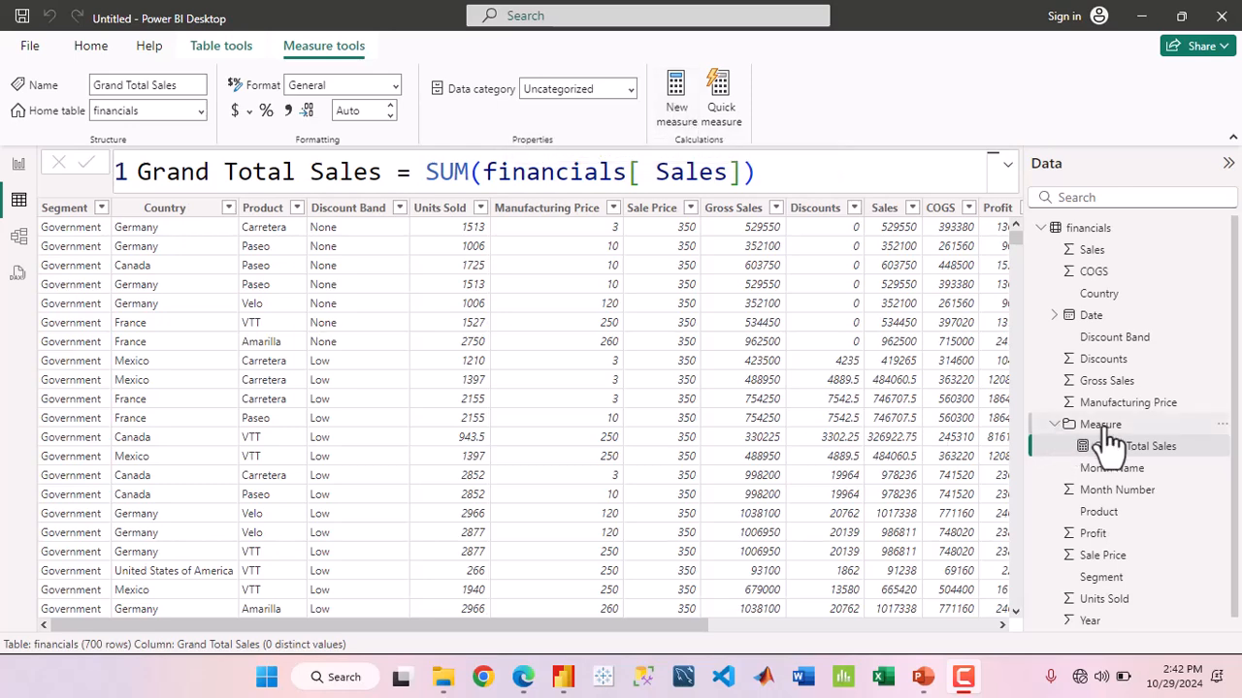
pyautogui.click(1222, 425)
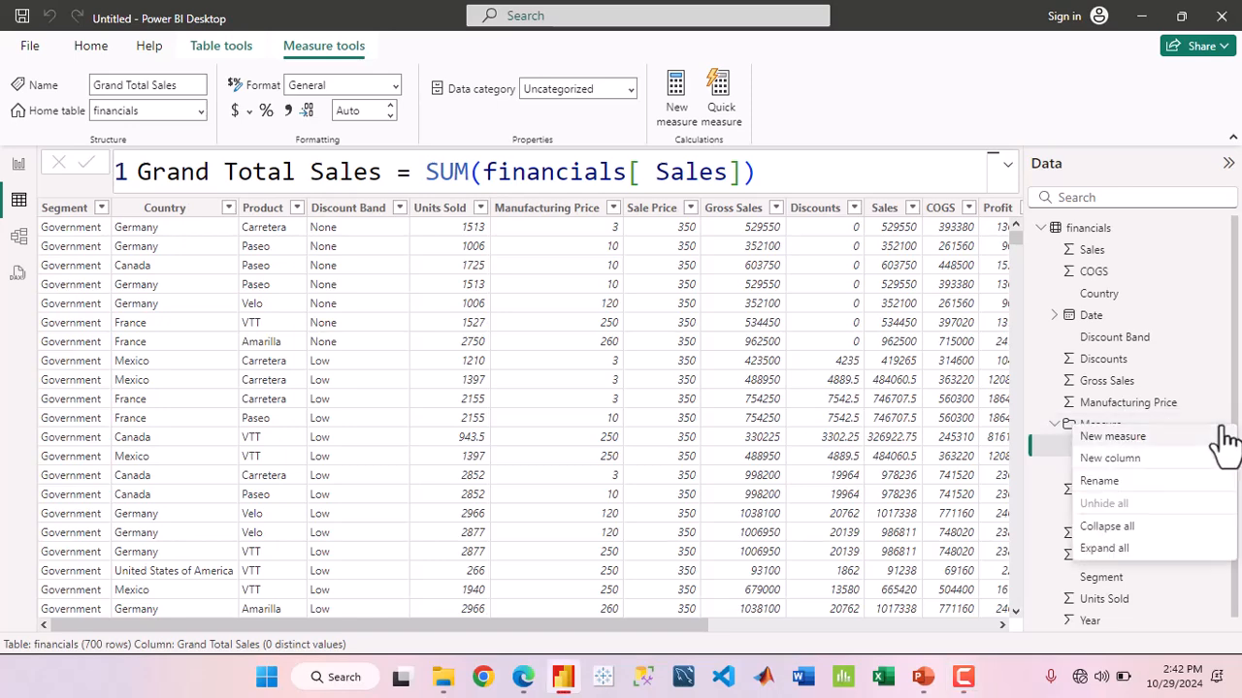
pyautogui.click(1163, 441)
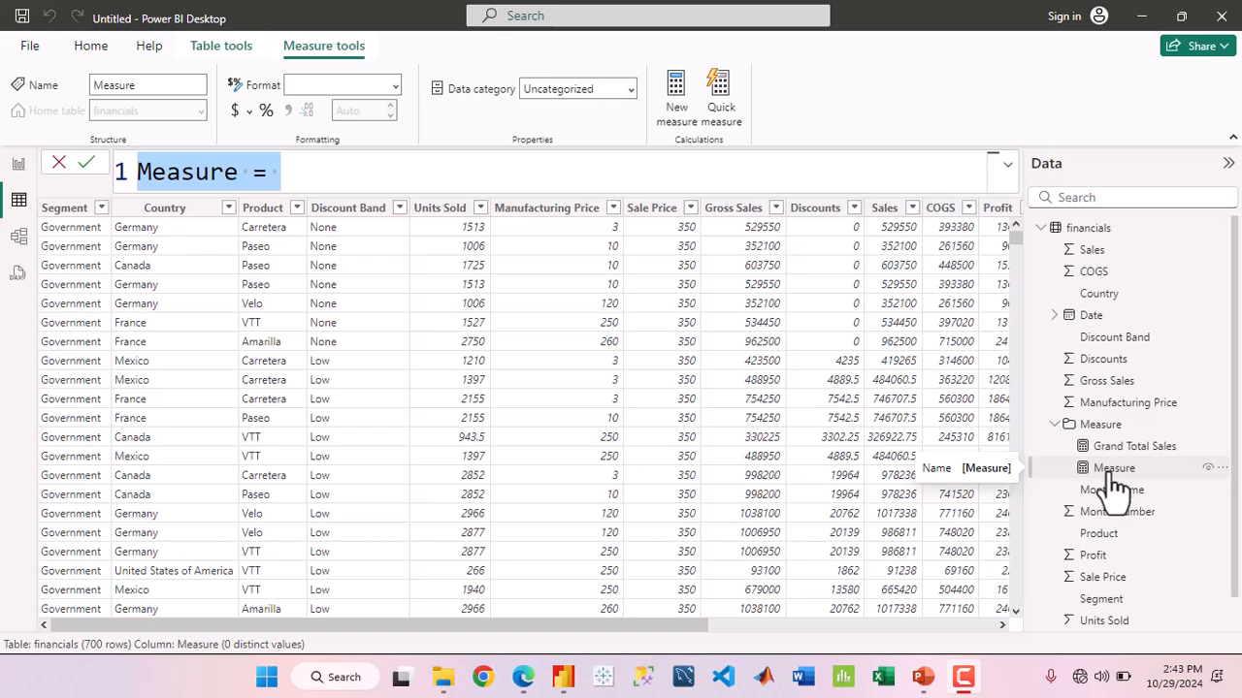
pyautogui.click(438, 682)
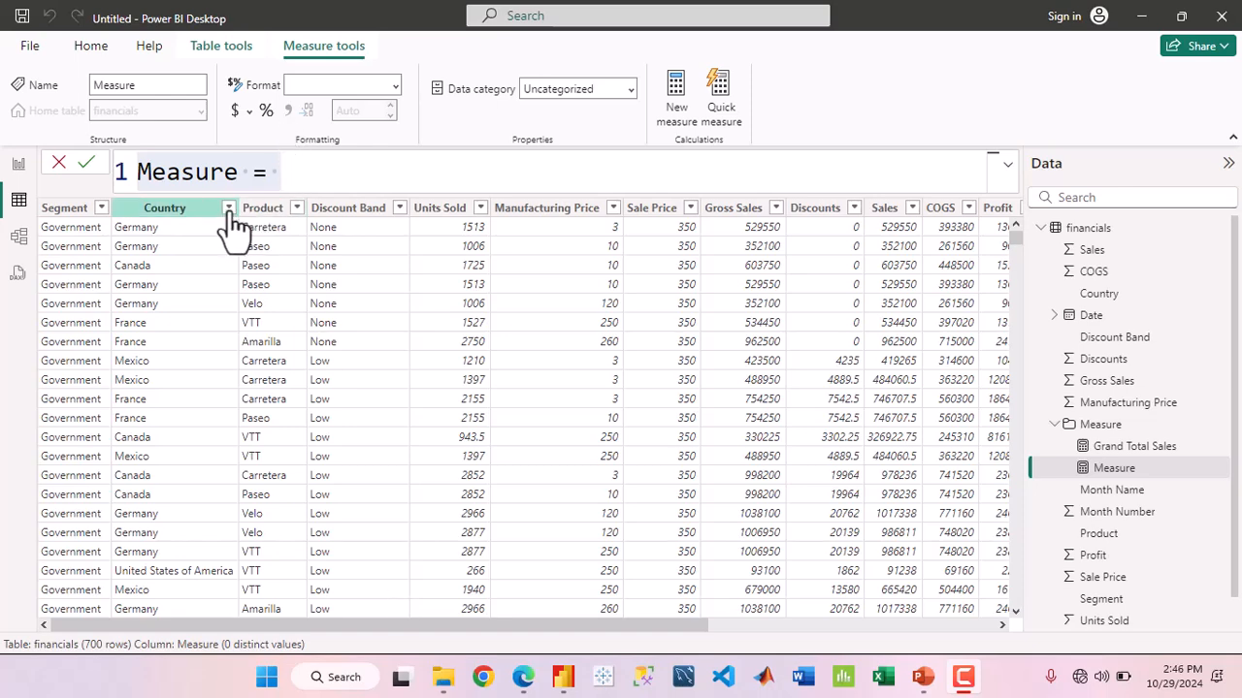
pyautogui.click(208, 221)
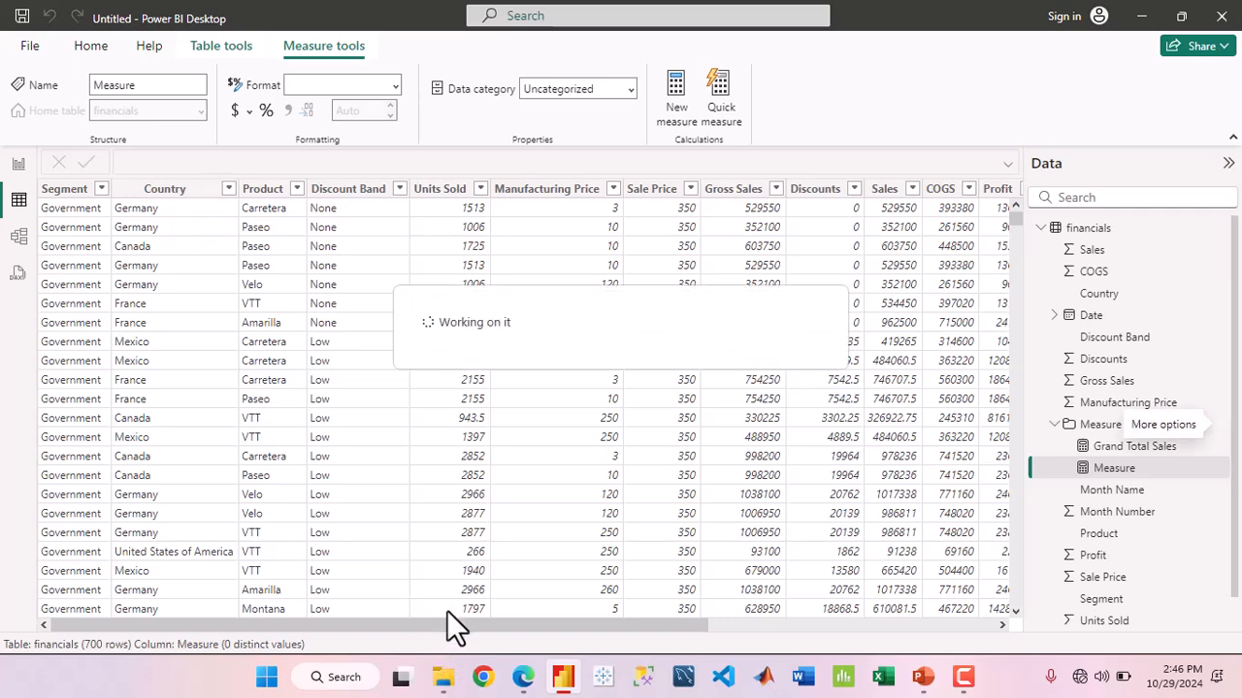
# Examine the country values in the Country column's filter, keeping all of them selected
pyautogui.click(228, 189)
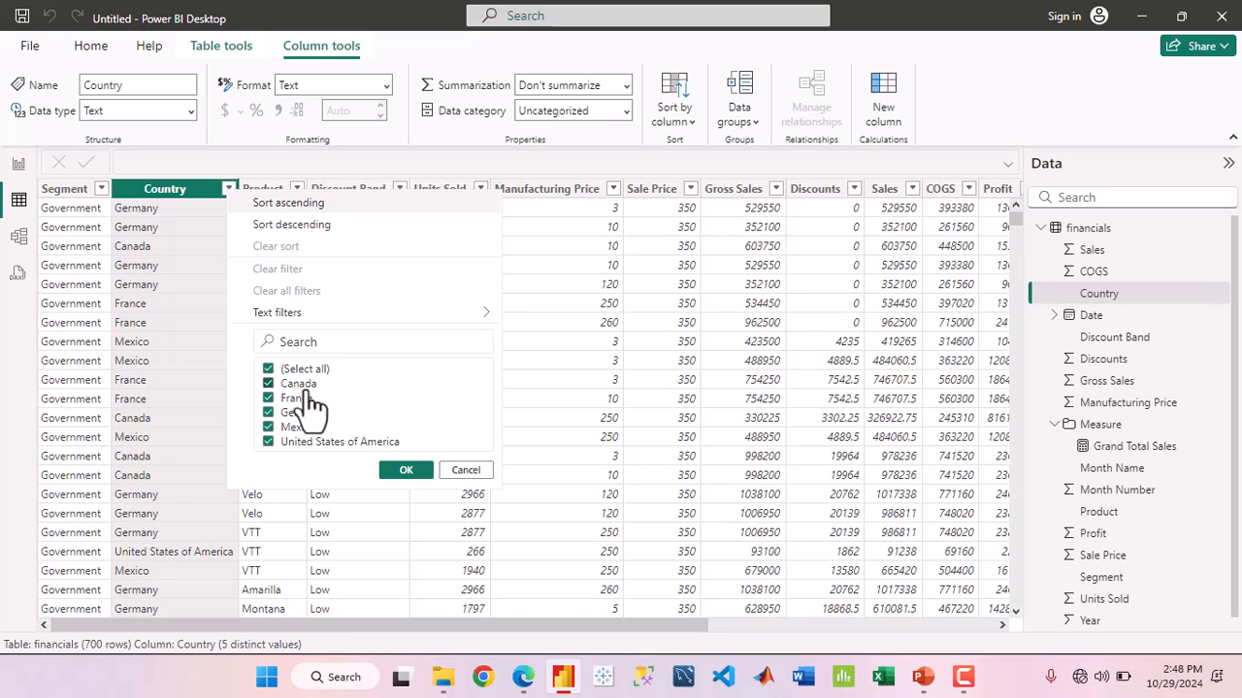
pyautogui.click(405, 467)
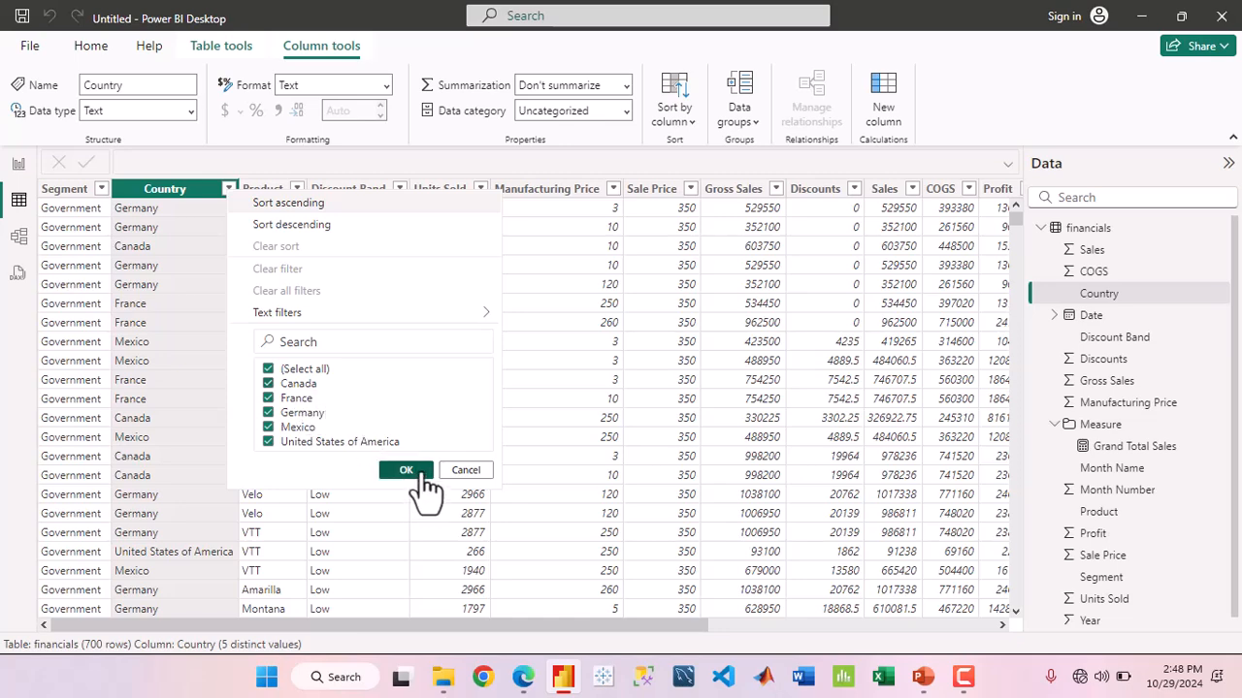
# Start a new measure inside the Measure folder of the financials table
pyautogui.click(1159, 429)
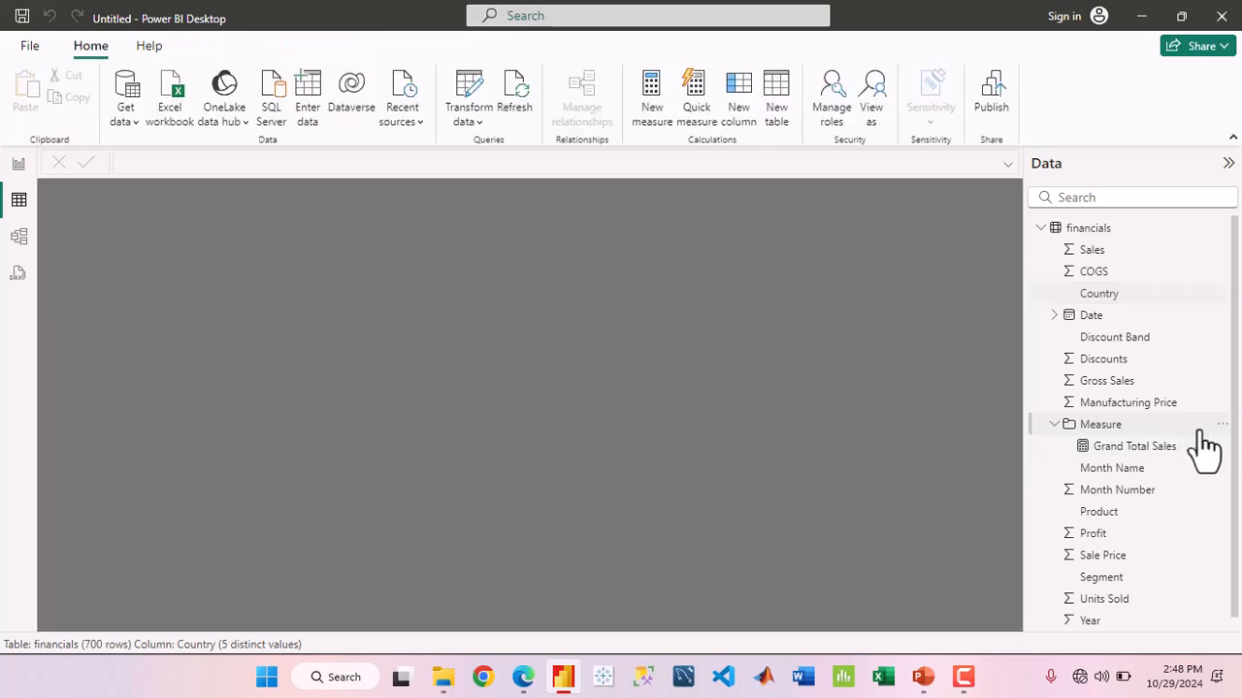
pyautogui.click(1141, 448)
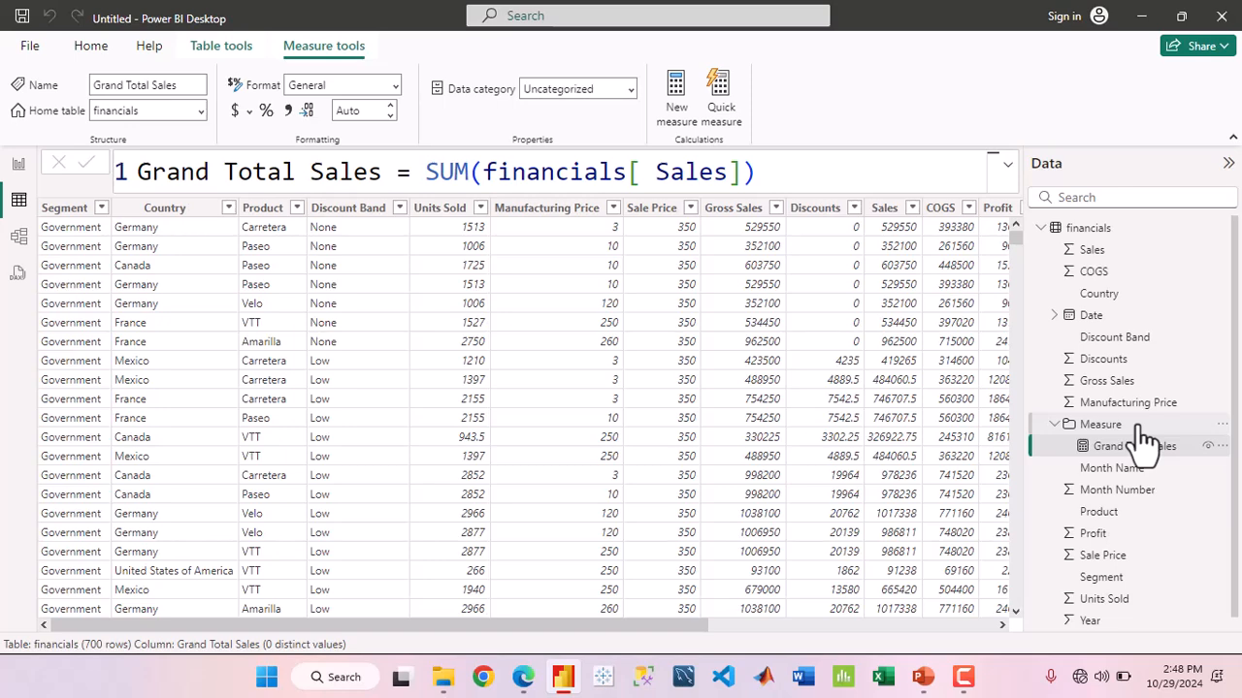
pyautogui.click(1139, 428)
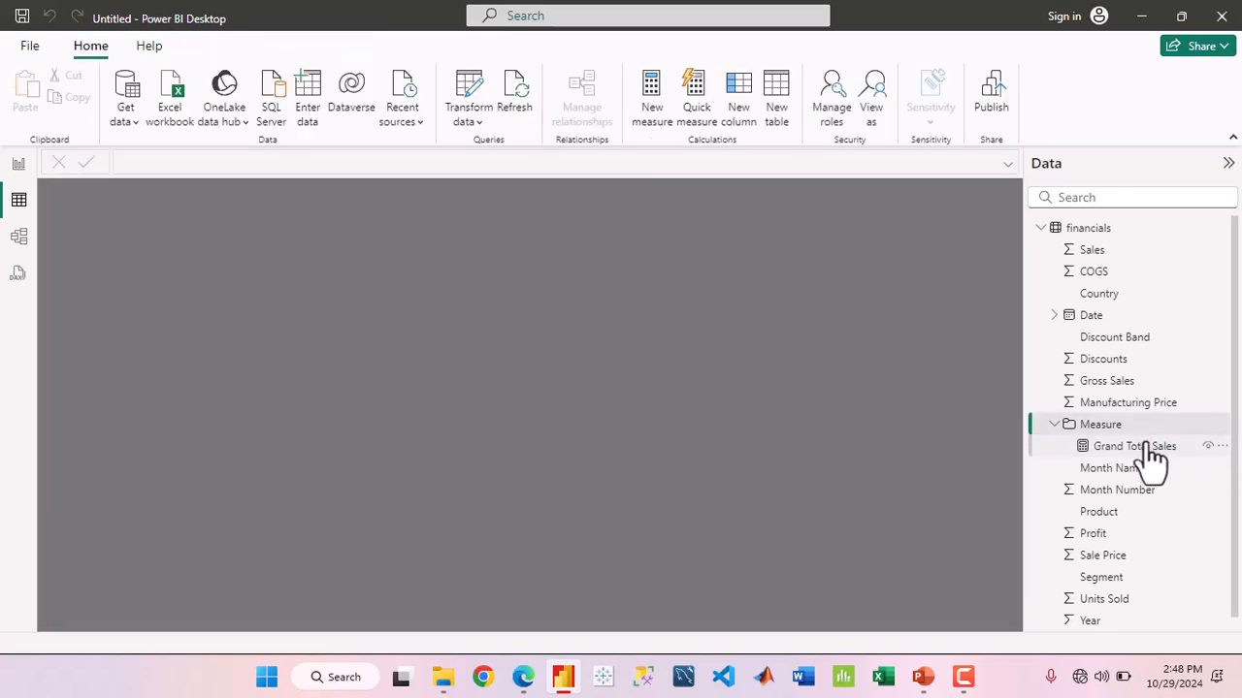
pyautogui.click(1148, 448)
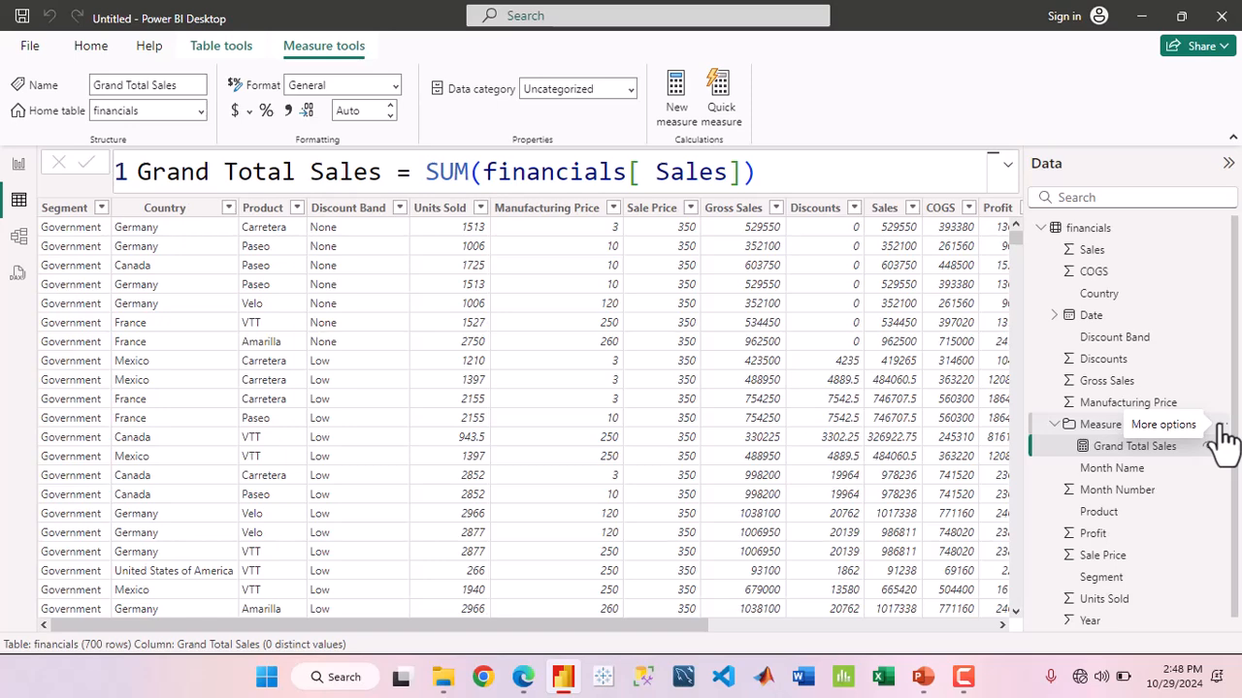
pyautogui.click(1220, 427)
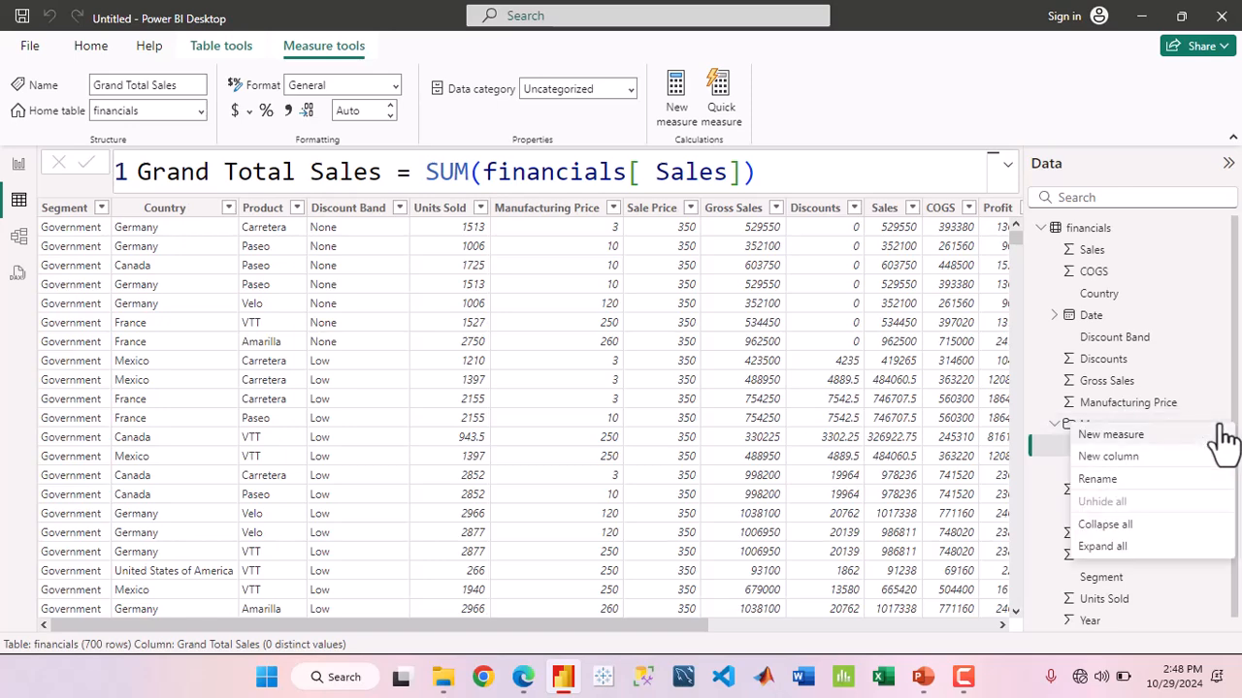
pyautogui.click(1145, 440)
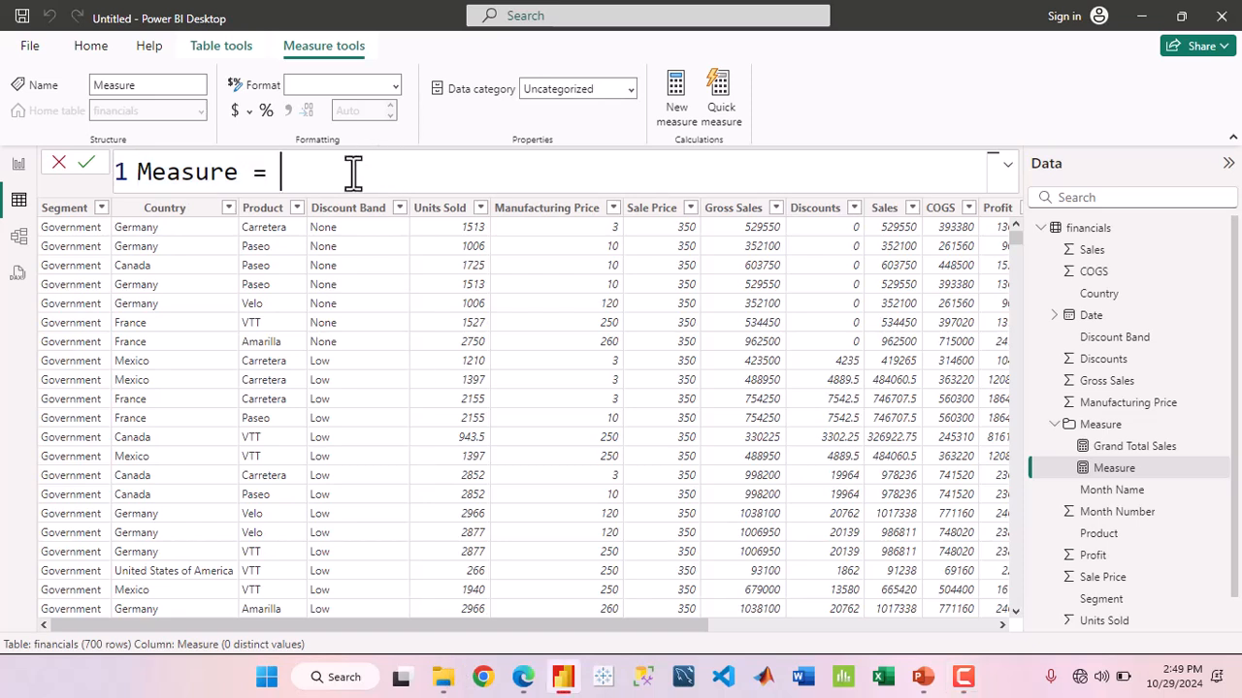
# Replace the default measure name with Totals for Canada, followed by the equals sign
pyautogui.press('BackSpace')
pyautogui.press('BackSpace')
pyautogui.press('BackSpace')
pyautogui.press('BackSpace')
pyautogui.press('BackSpace')
pyautogui.press('BackSpace')
pyautogui.press('BackSpace')
pyautogui.press('BackSpace')
pyautogui.press('BackSpace')
pyautogui.press('BackSpace')
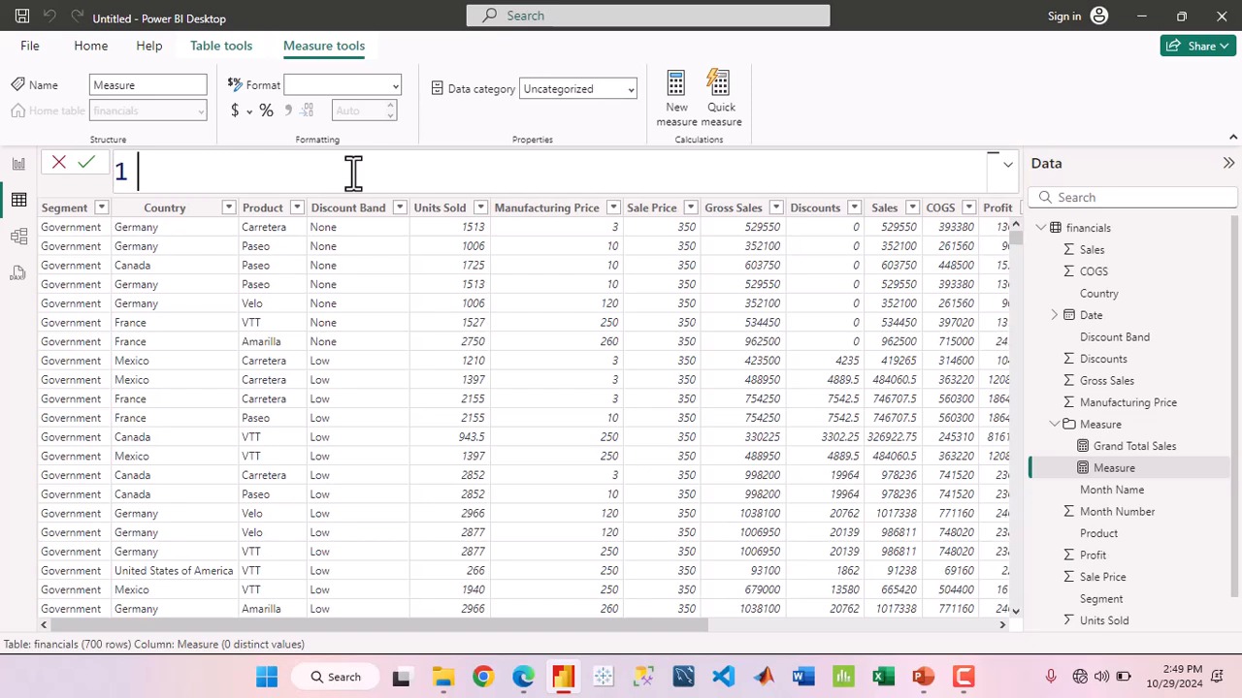
pyautogui.write('Totals fo')
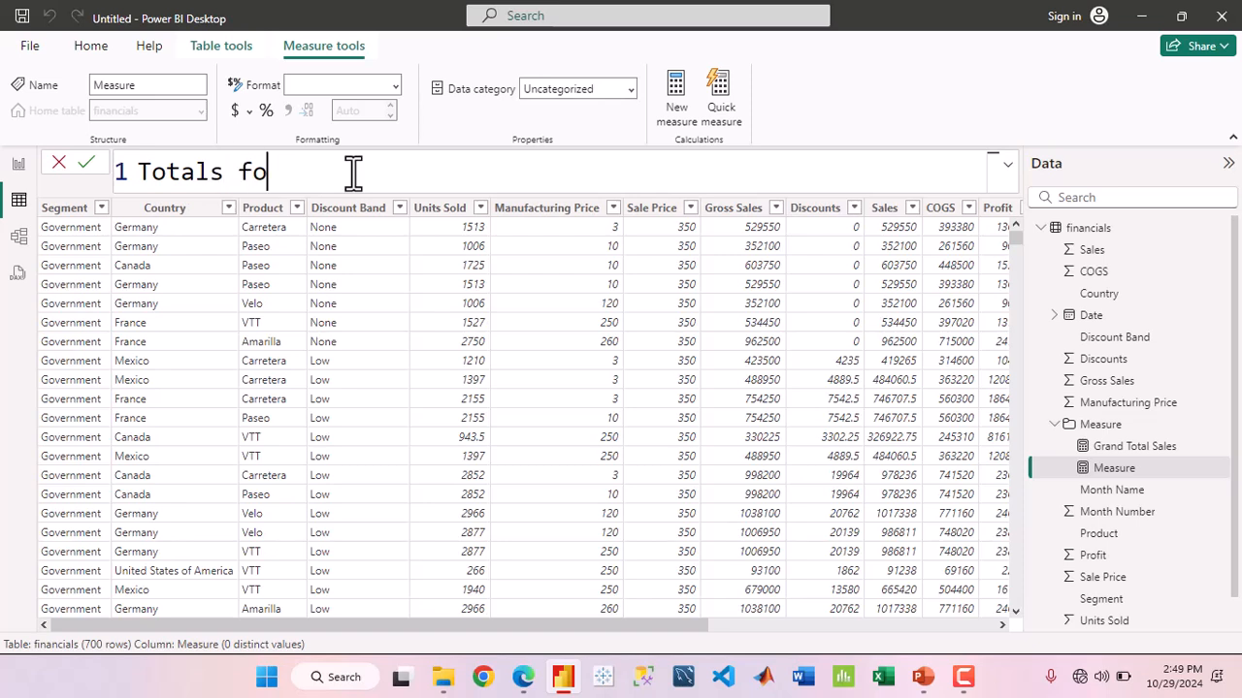
pyautogui.write('r Canada =')
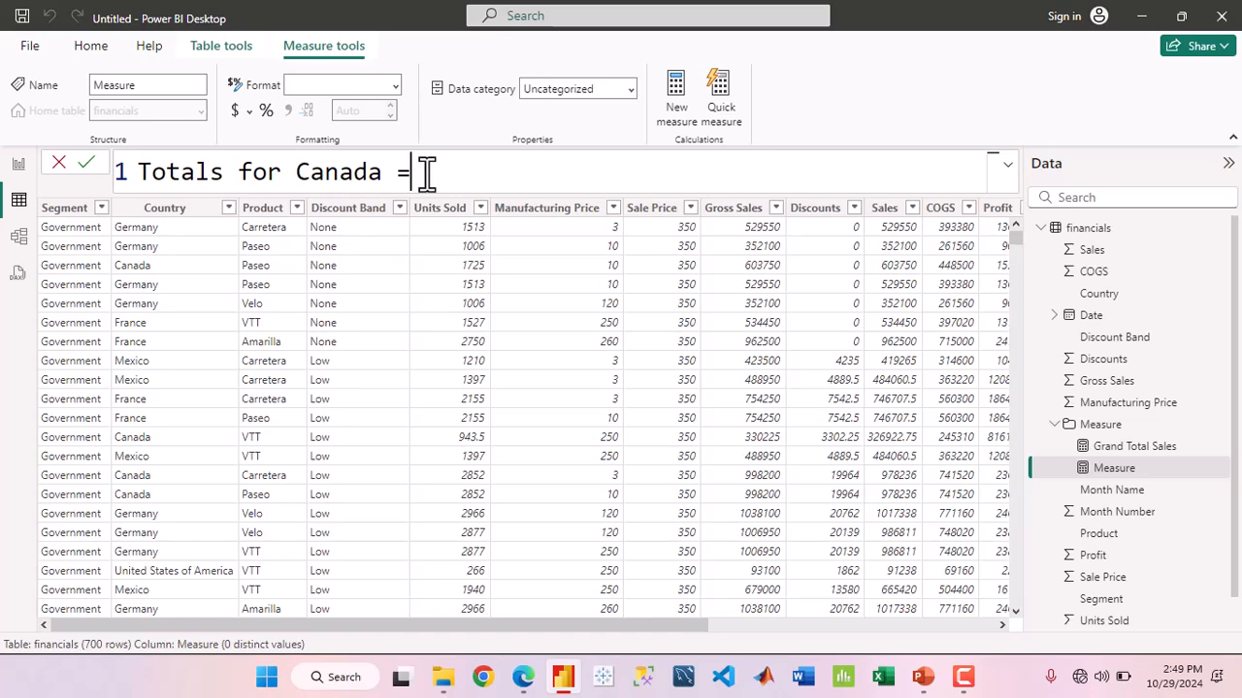
# Begin the formula with CALCULATE(SUM(financials[ Sales]), and put the CALCULATE expression on a second line
pyautogui.write('ca')
pyautogui.press('BackSpace')
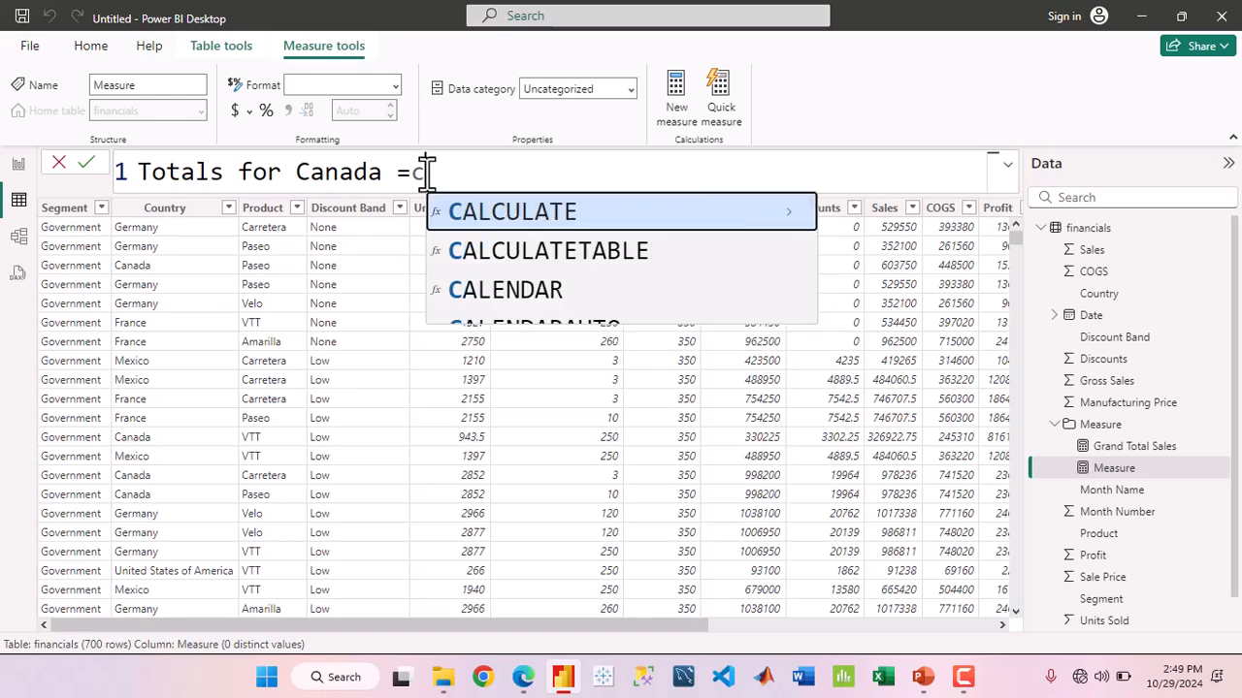
pyautogui.write('al')
pyautogui.press('Tab')
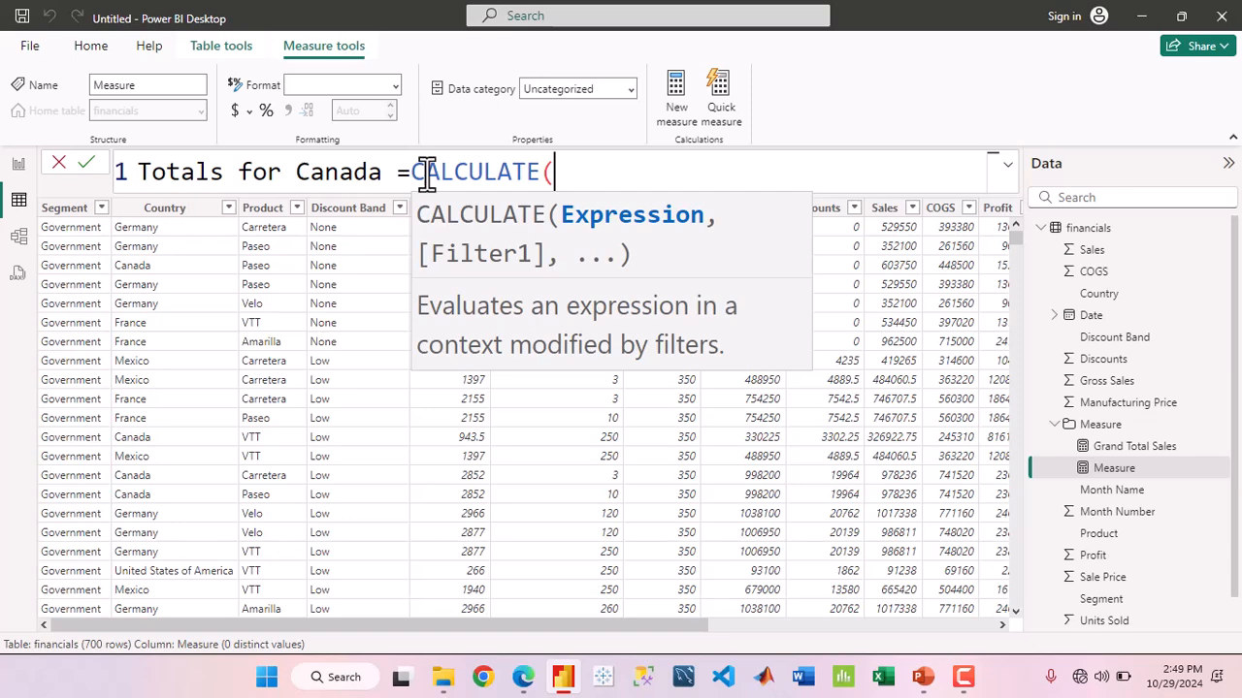
pyautogui.write('sum')
pyautogui.press('Tab')
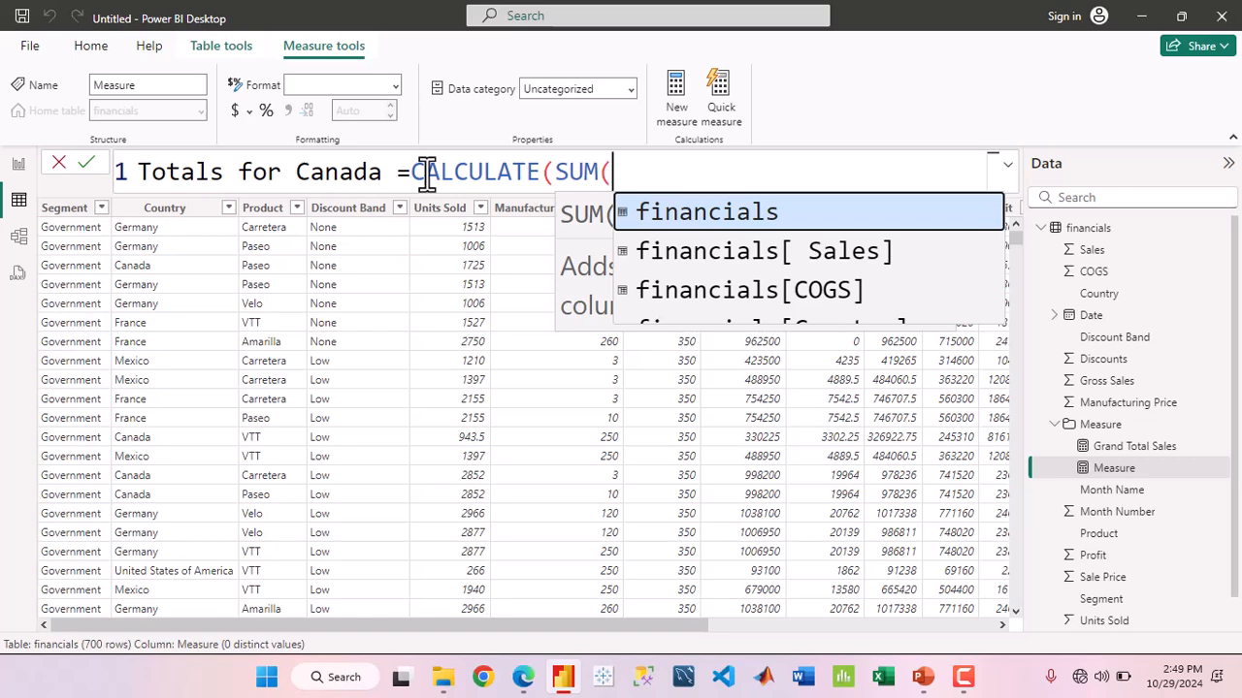
pyautogui.press('Down')
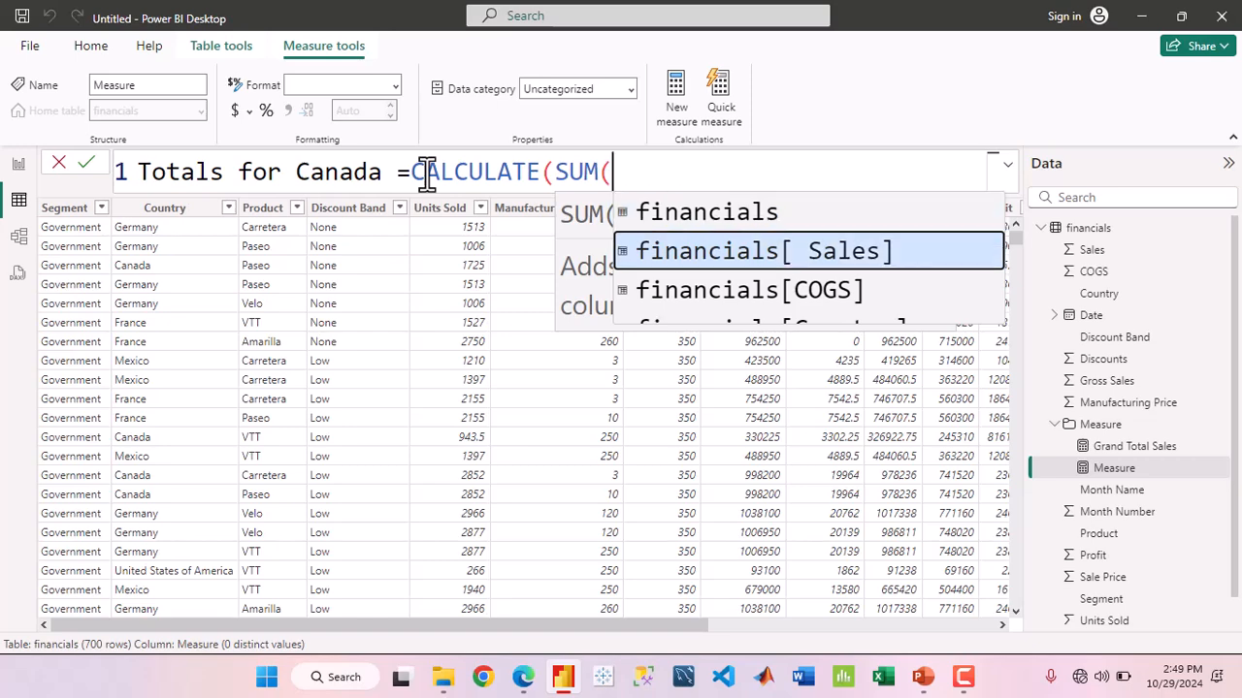
pyautogui.press('Tab')
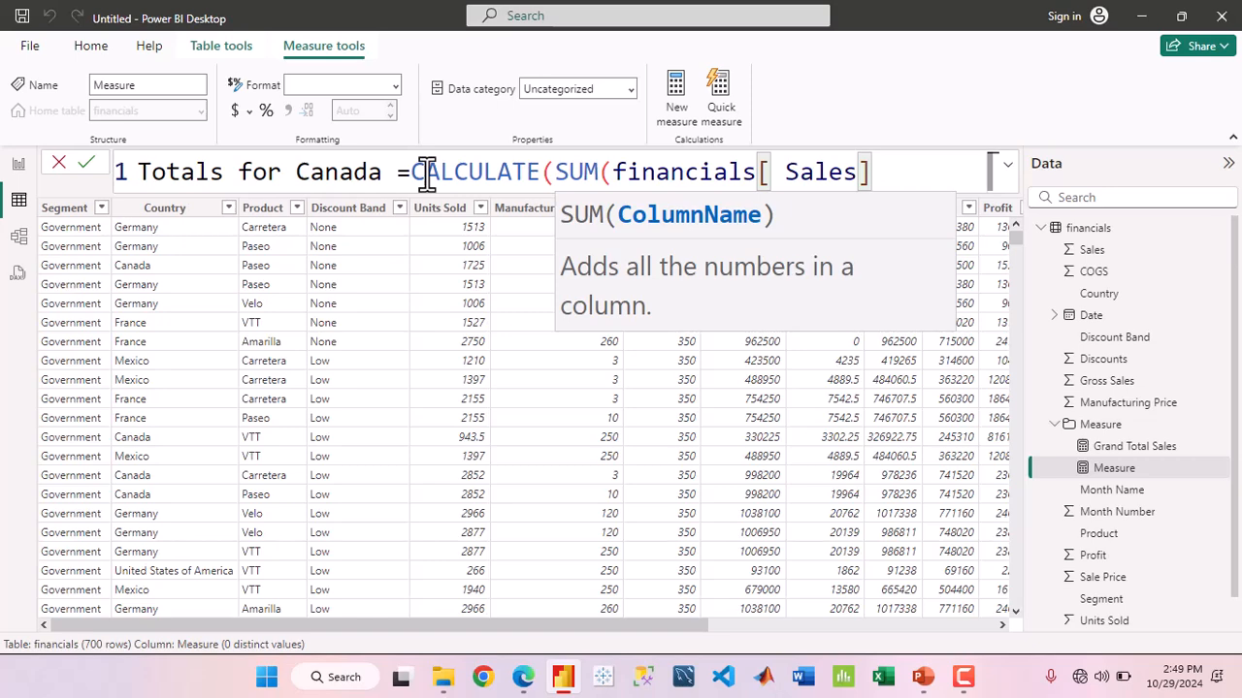
pyautogui.write(')')
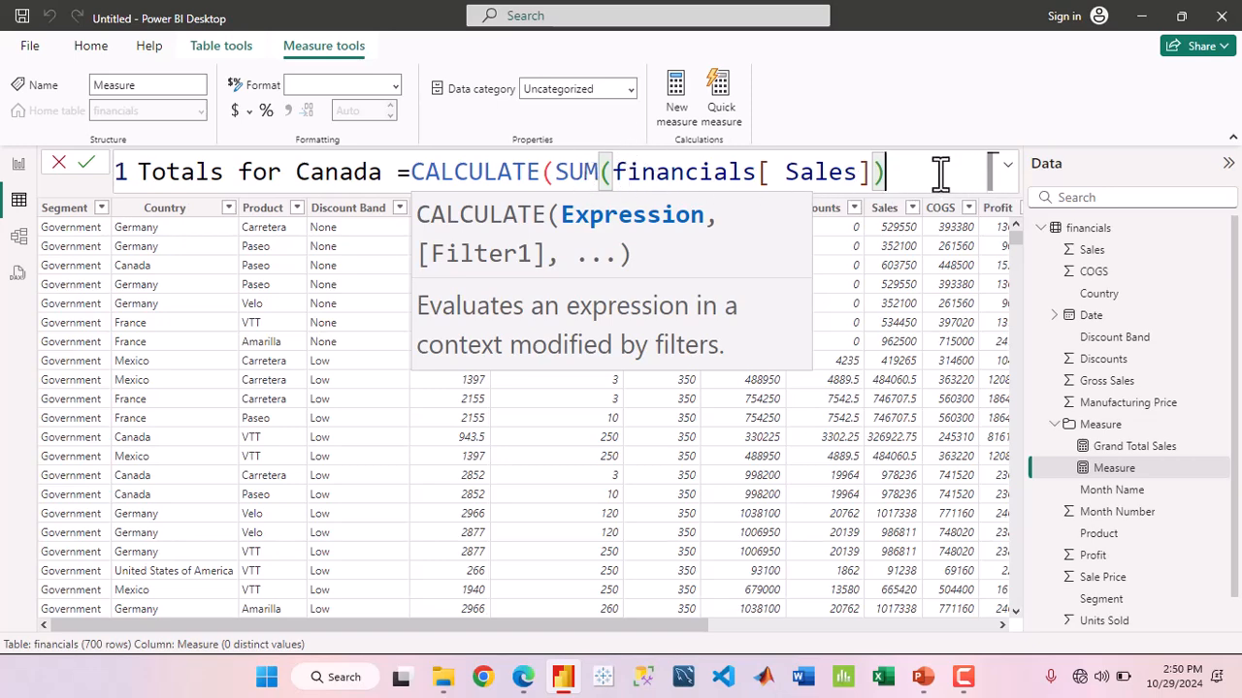
pyautogui.write(',')
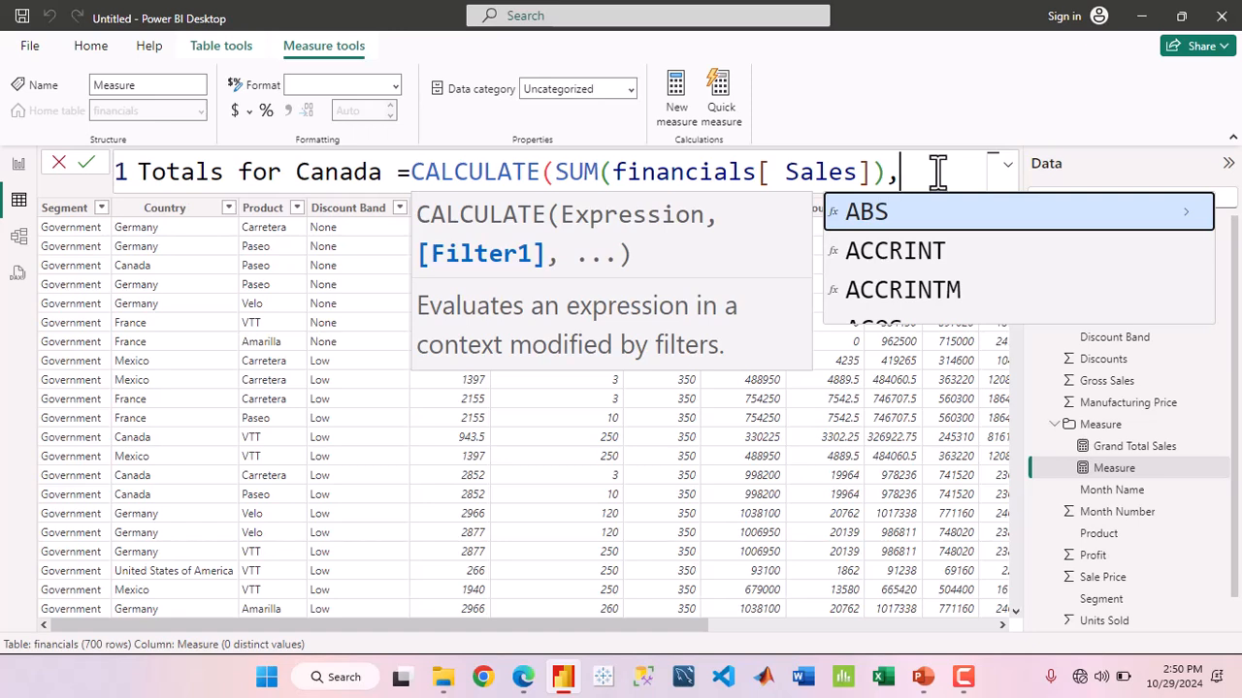
pyautogui.doubleClick(414, 172)
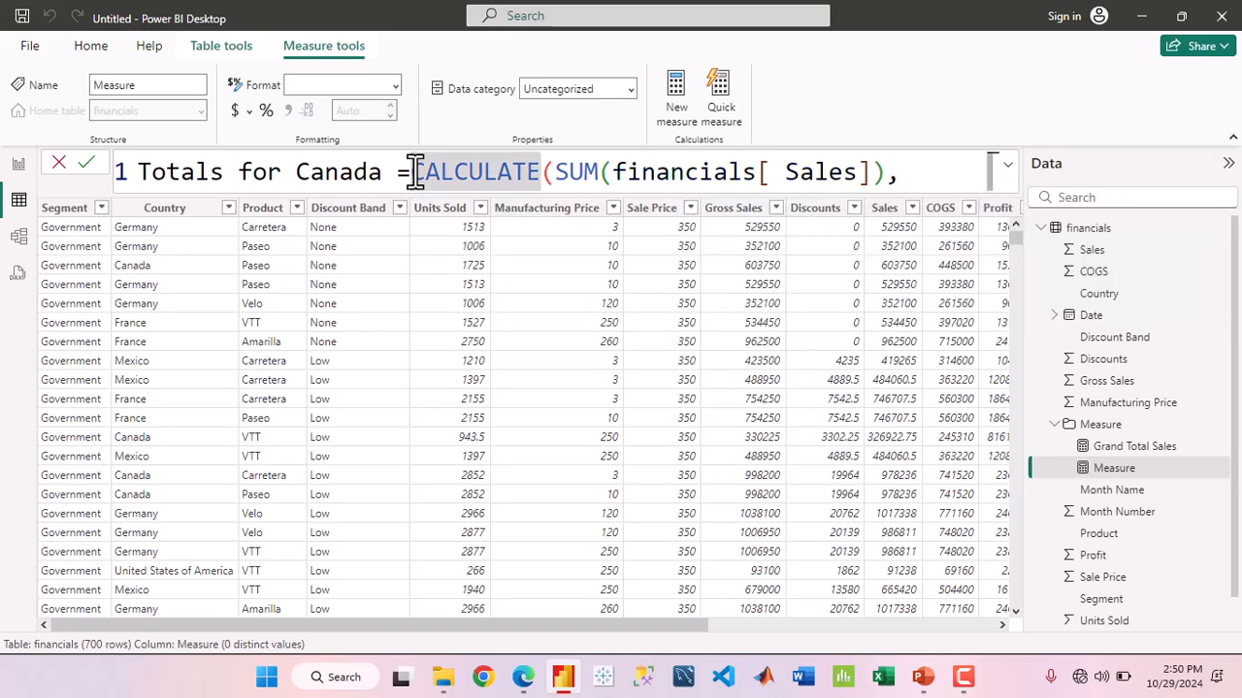
pyautogui.hotkey('shift', 'Return')
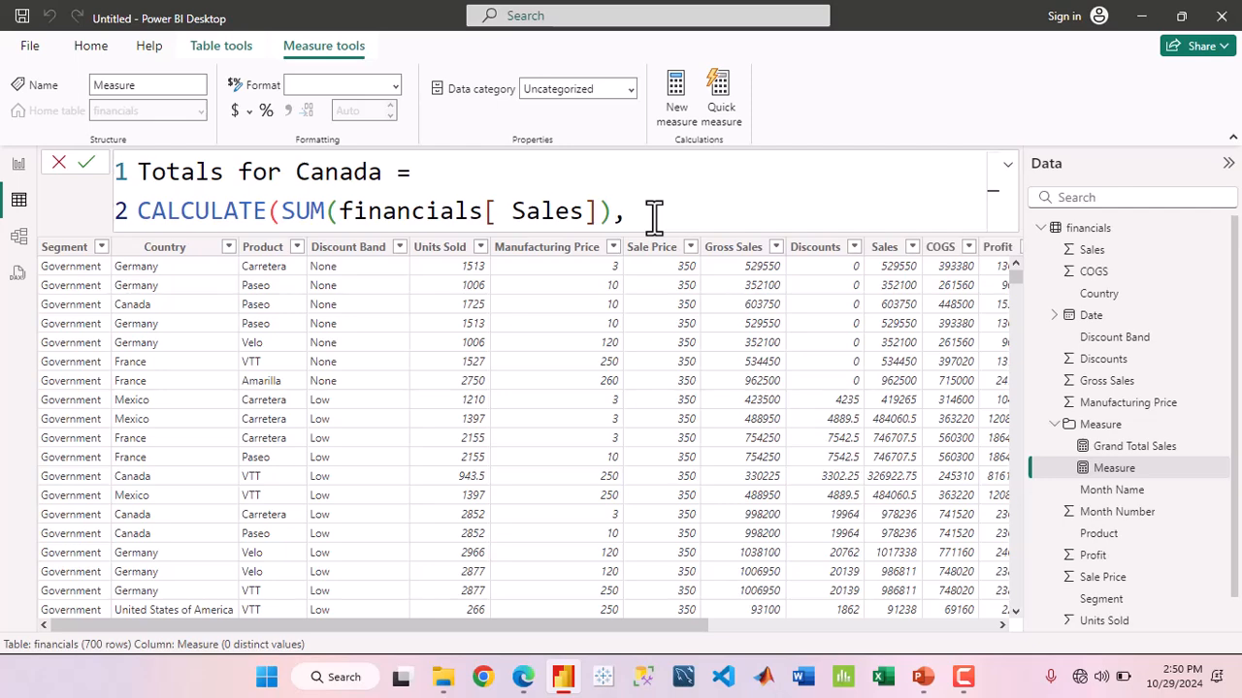
# Add financials[Country]= as the start of the filter argument in the CALCULATE expression
pyautogui.write('sa')
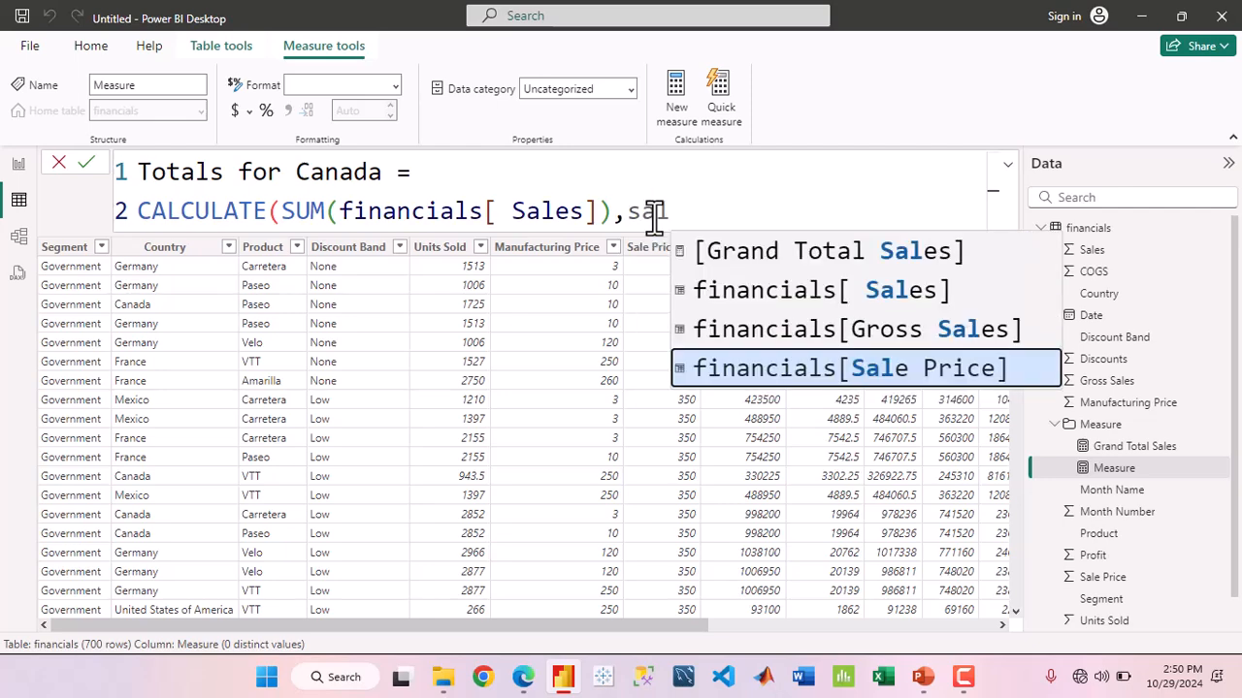
pyautogui.press('Up')
pyautogui.press('Up')
pyautogui.press('Tab')
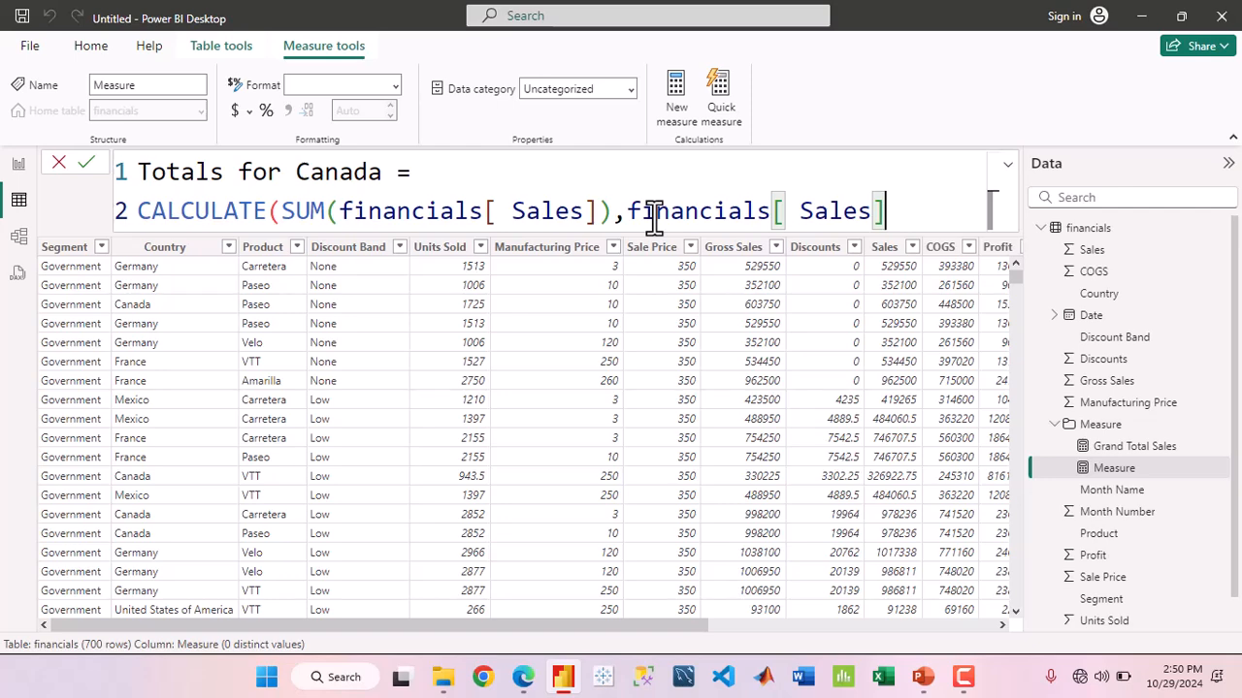
pyautogui.press('BackSpace')
pyautogui.press('BackSpace')
pyautogui.press('BackSpace')
pyautogui.press('BackSpace')
pyautogui.press('BackSpace')
pyautogui.press('BackSpace')
pyautogui.press('BackSpace')
pyautogui.press('BackSpace')
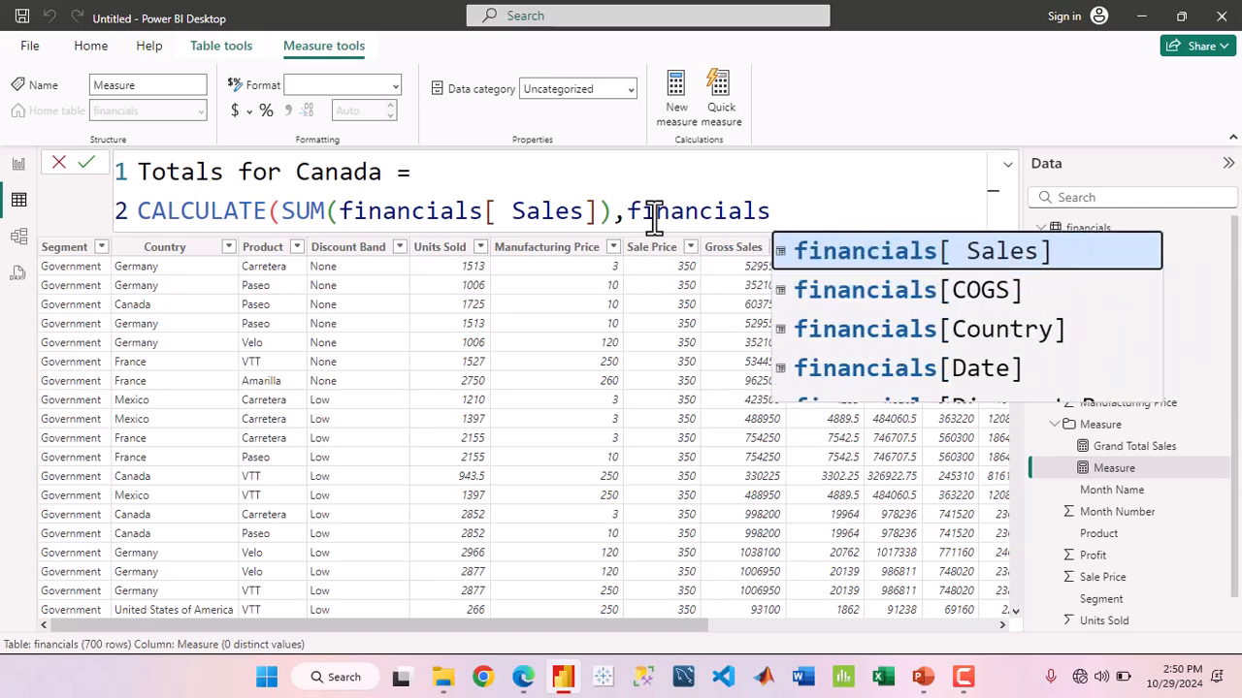
pyautogui.write('[')
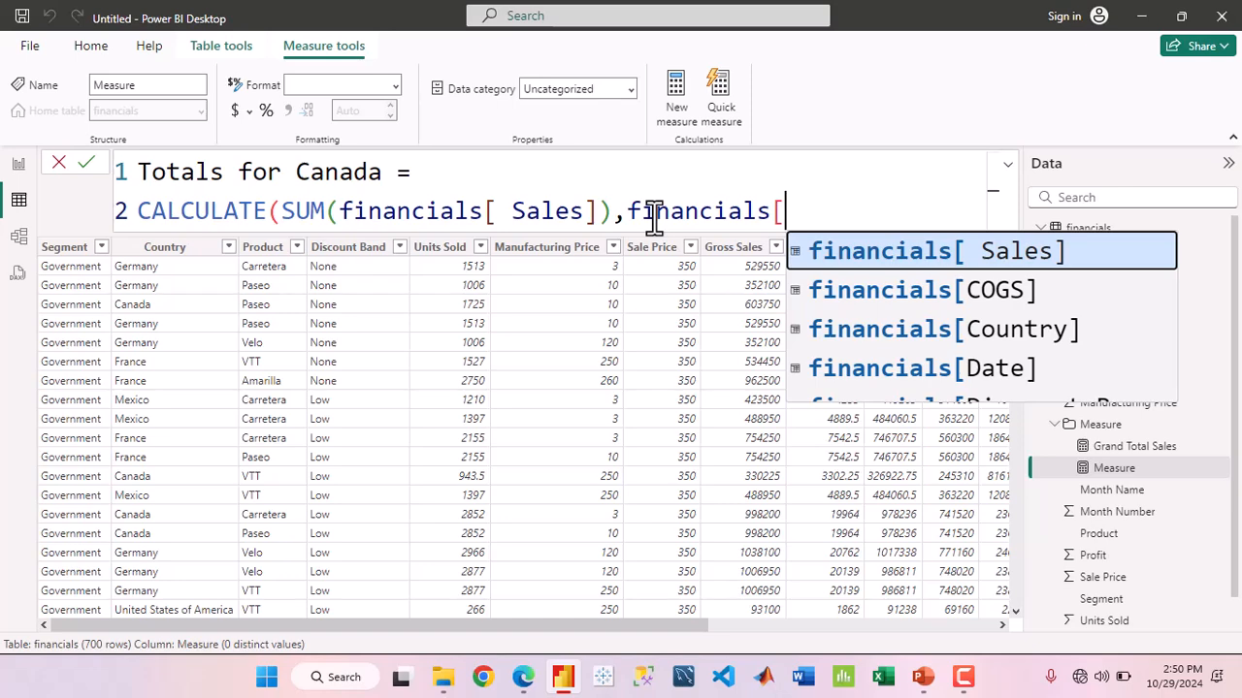
pyautogui.write('cou')
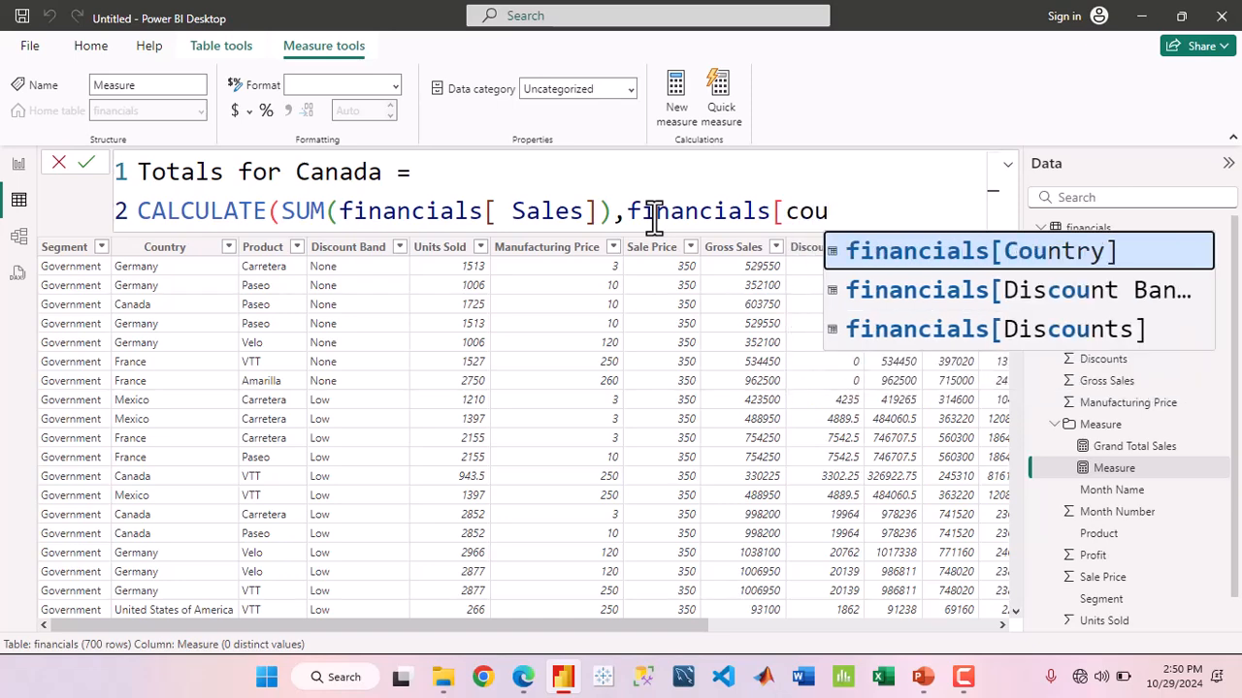
pyautogui.press('Tab')
pyautogui.write('=')
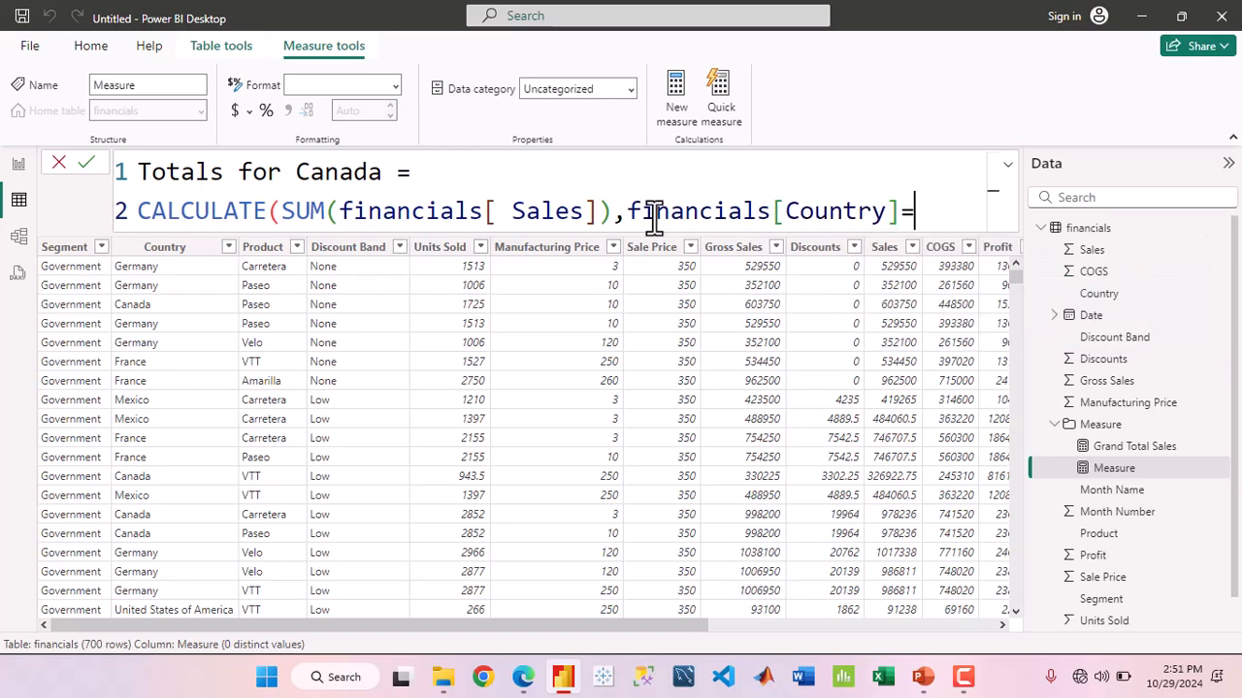
# Complete the filter with "Canada", close and commit the formula, and check the Measure folder by collapsing and expanding it
pyautogui.write('"Cand')
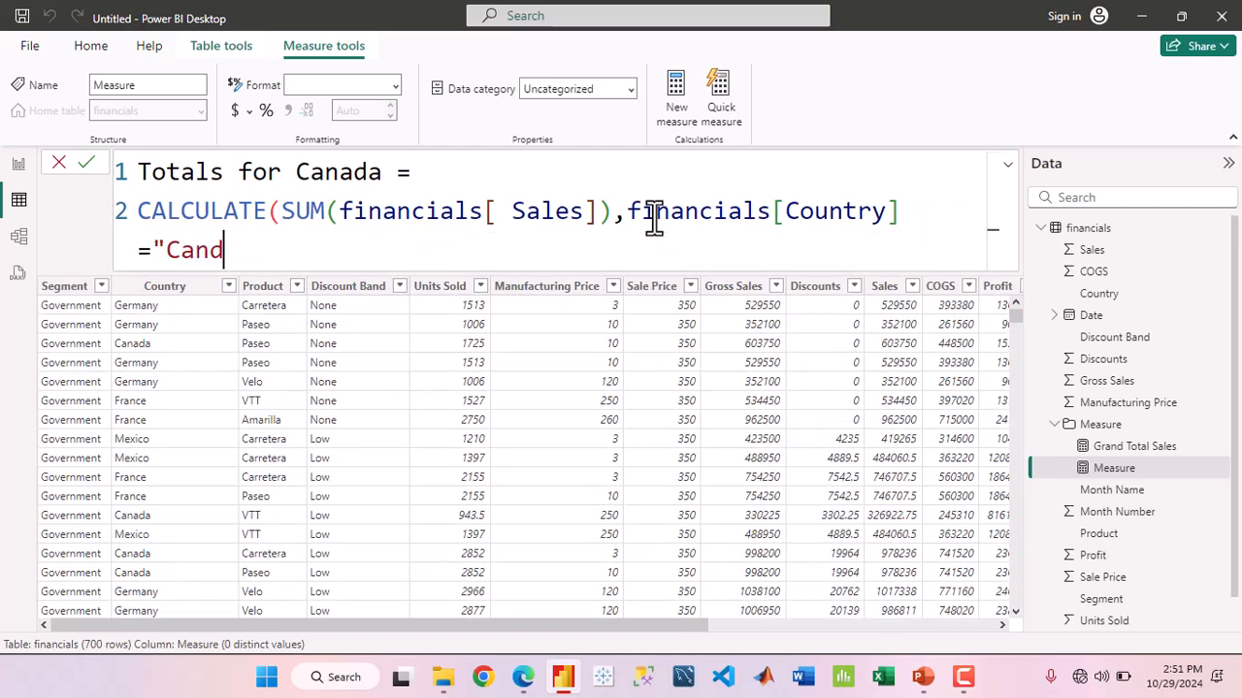
pyautogui.write('a"')
pyautogui.press('BackSpace')
pyautogui.press('BackSpace')
pyautogui.press('BackSpace')
pyautogui.write('aDa')
pyautogui.press('BackSpace')
pyautogui.press('BackSpace')
pyautogui.write('da")')
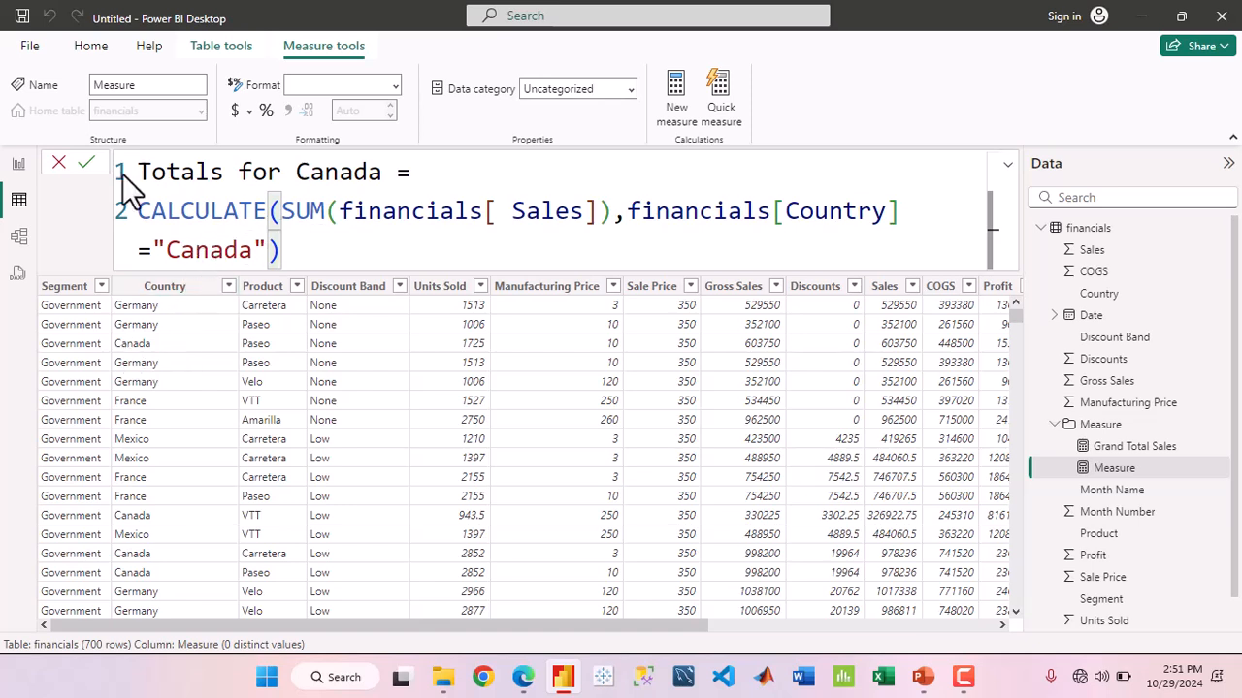
pyautogui.click(86, 163)
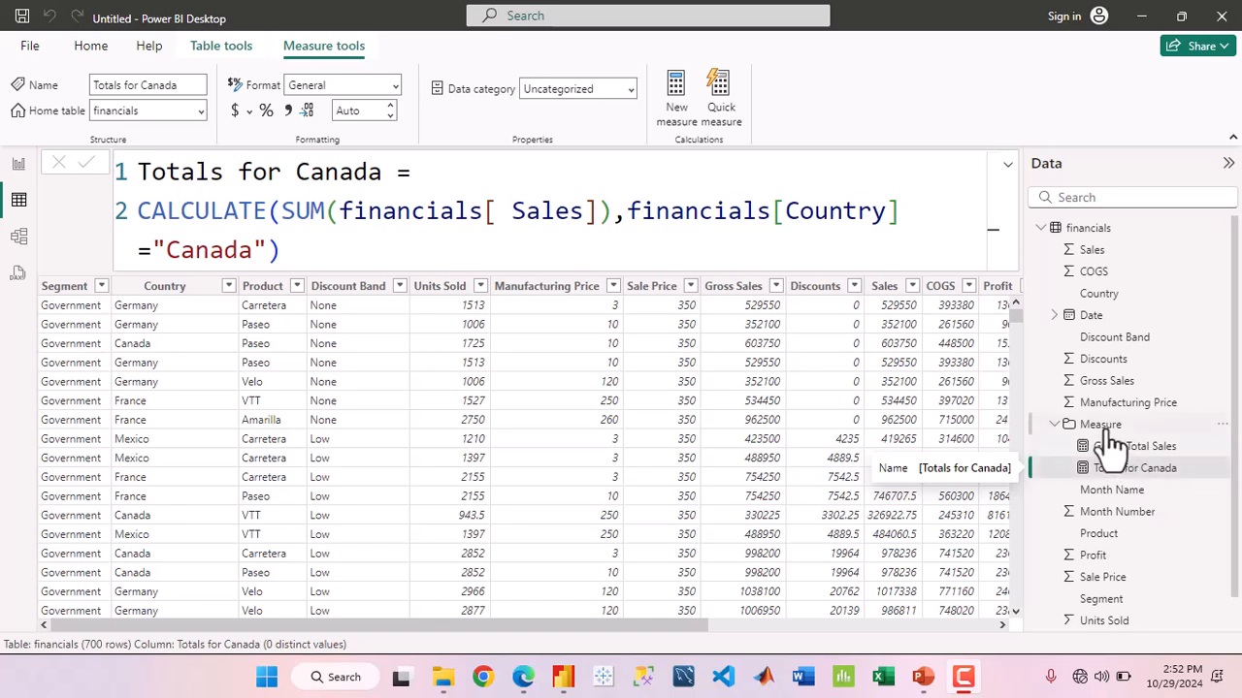
pyautogui.click(1053, 428)
pyautogui.click(1054, 428)
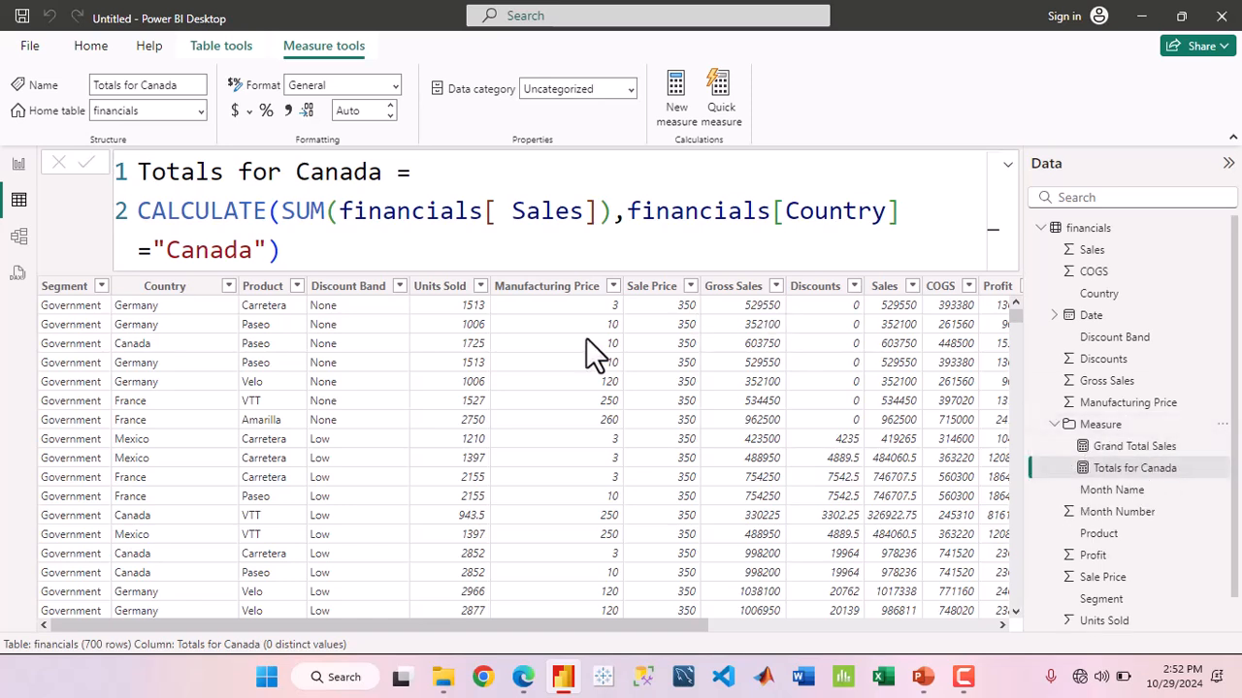
# Add a new card to the report page and fill it with the Totals for Canada measure
pyautogui.click(17, 171)
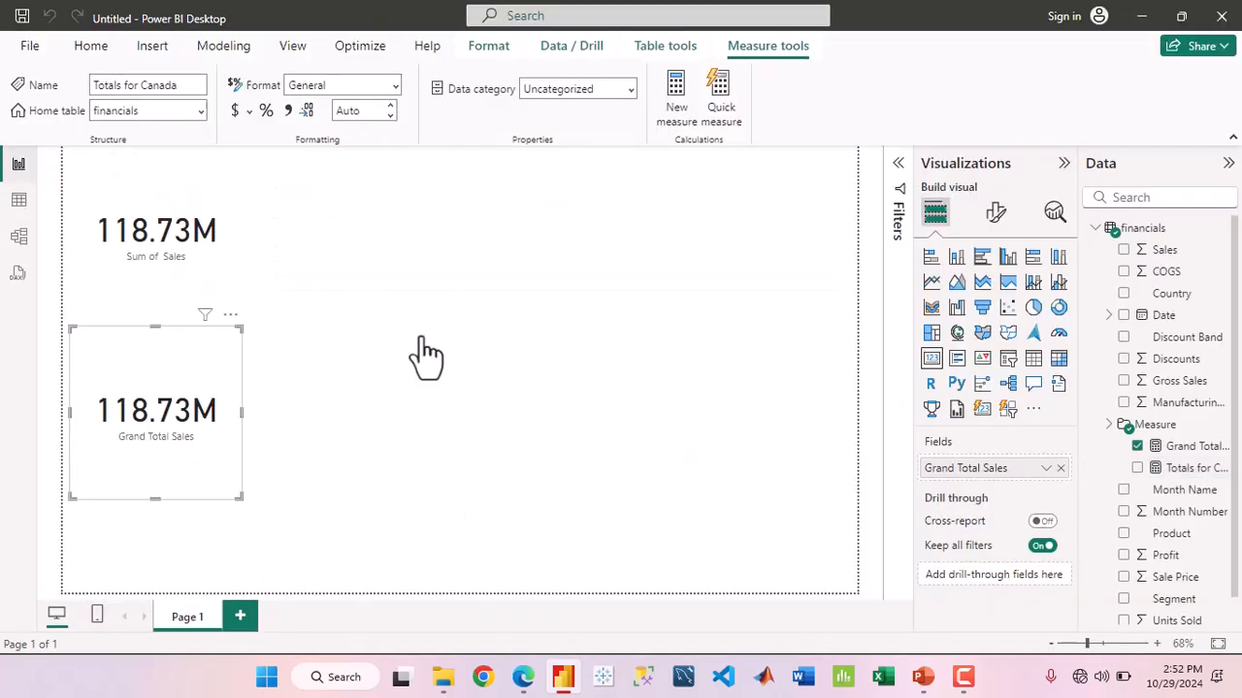
pyautogui.click(563, 419)
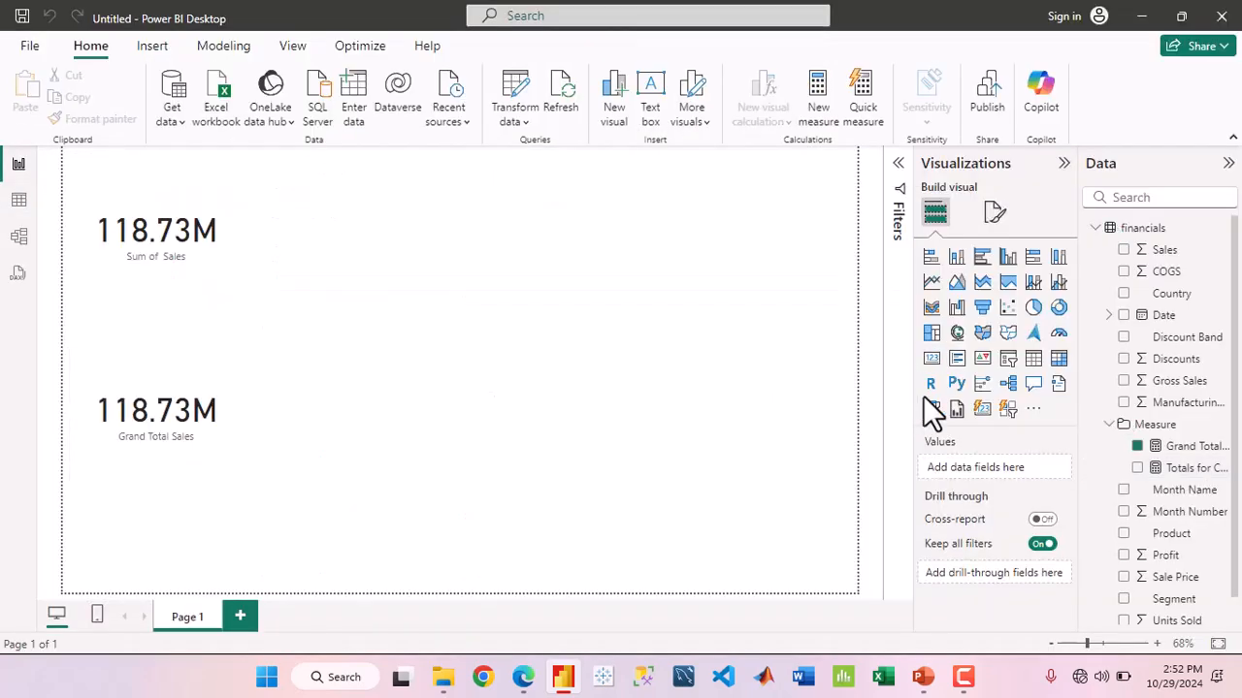
pyautogui.click(931, 361)
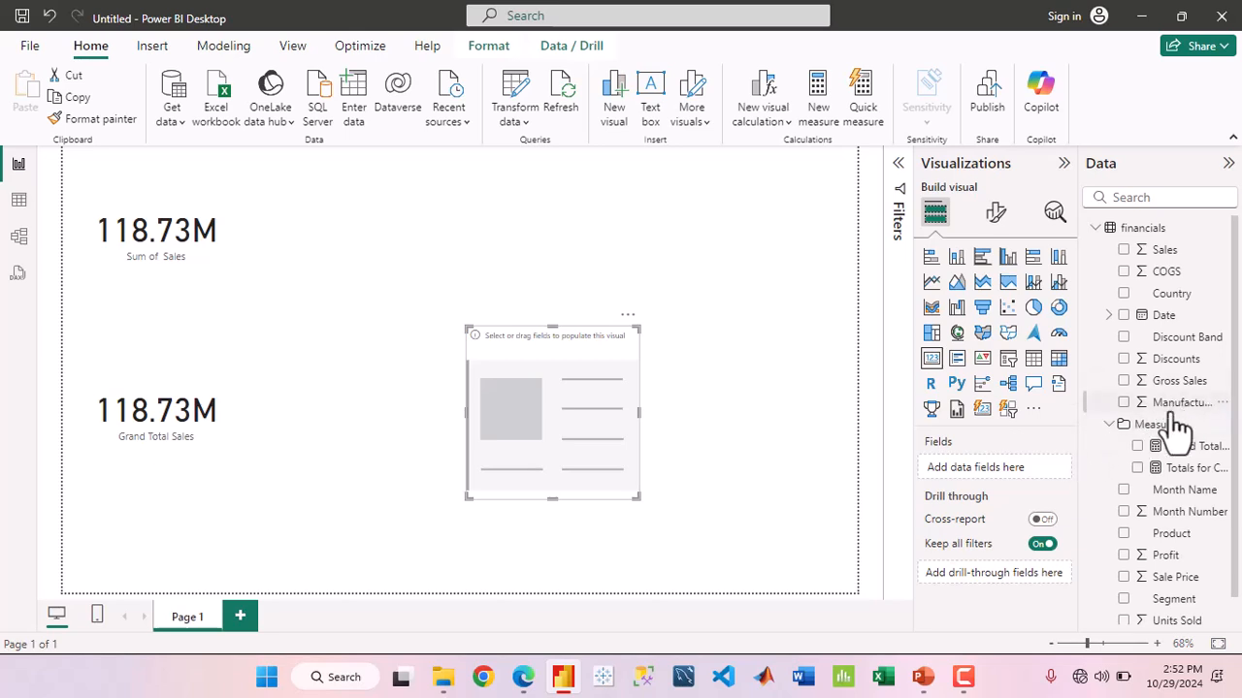
pyautogui.moveTo(1078, 424); pyautogui.dragTo(990, 430)
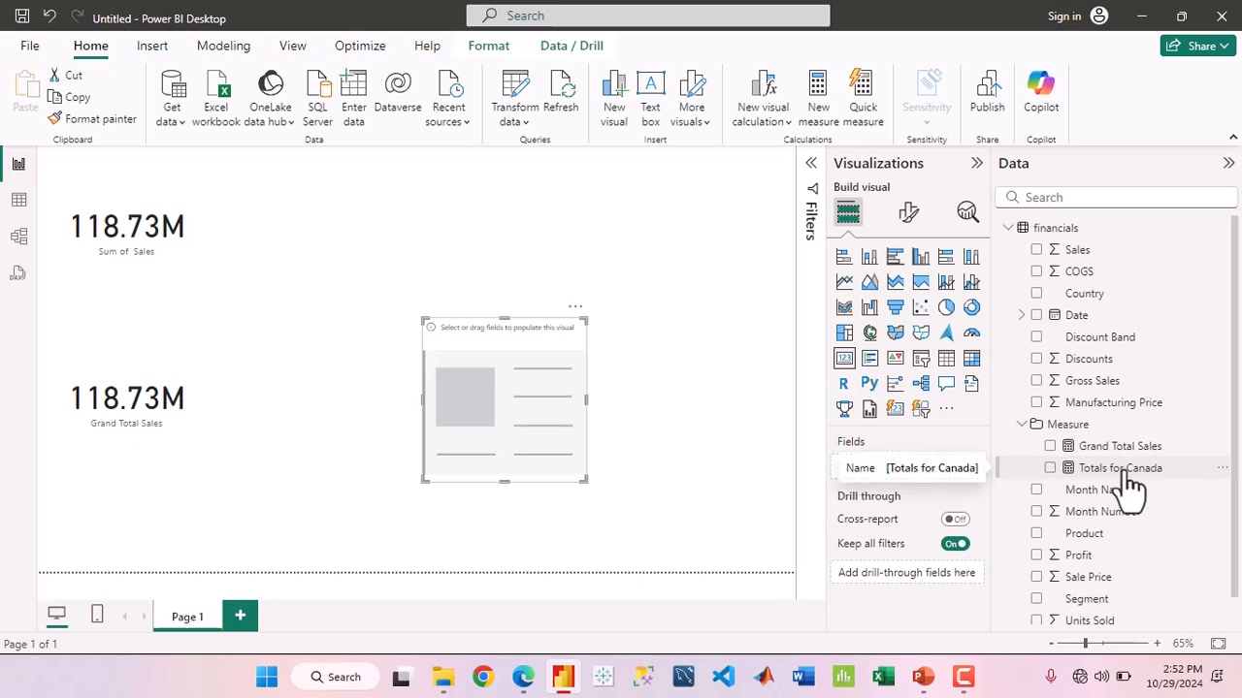
pyautogui.moveTo(1128, 473); pyautogui.dragTo(948, 480)
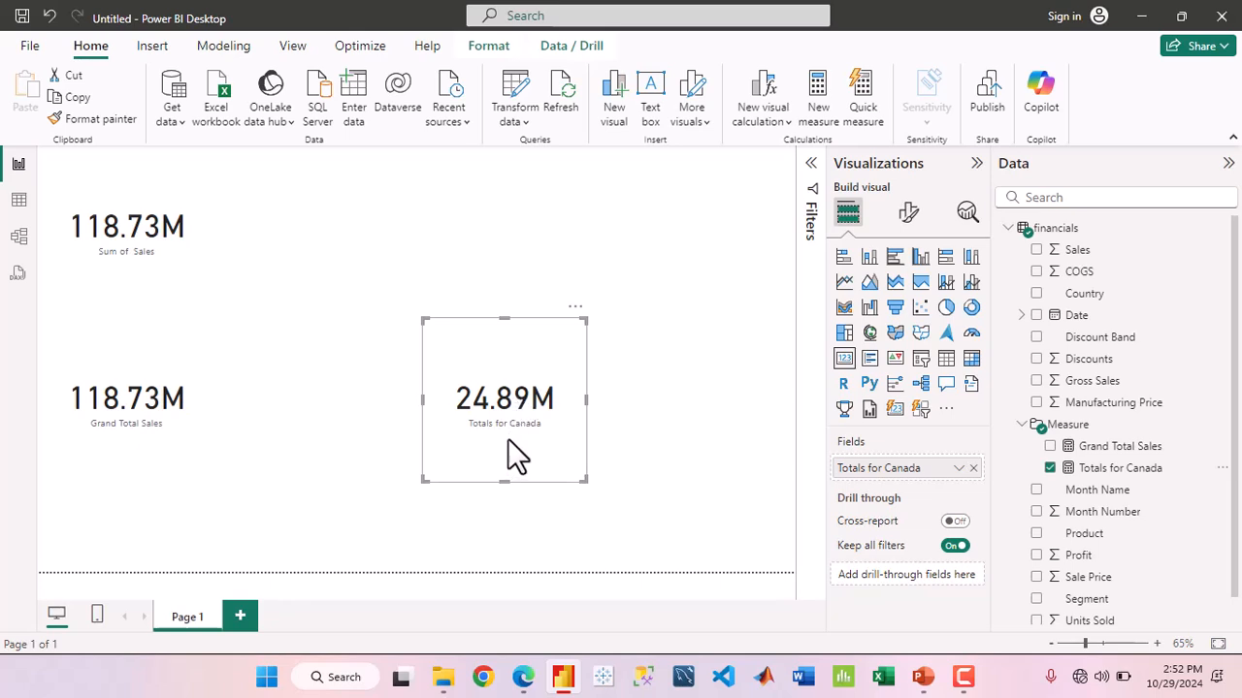
# Display the Totals for Canada formula in the report view and enlarge its text for reading
pyautogui.click(1104, 472)
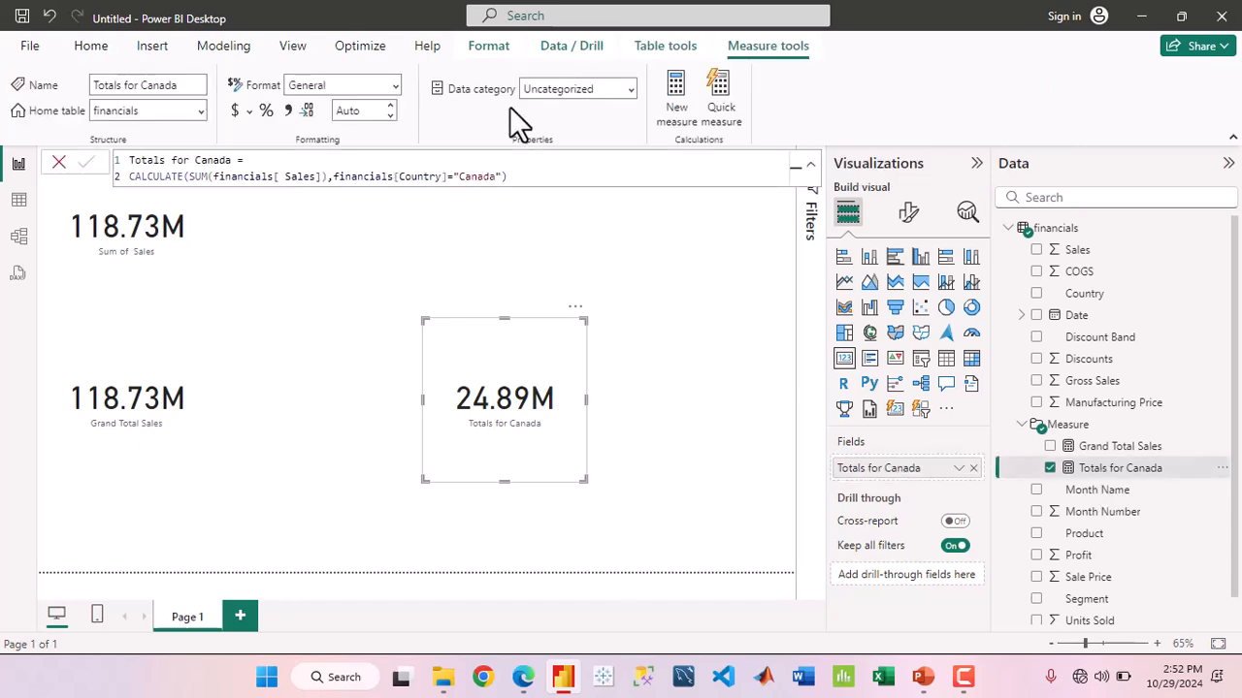
pyautogui.click(543, 168)
pyautogui.keyDown('ctrl'); pyautogui.scroll(5, 543, 168); pyautogui.keyUp('ctrl')
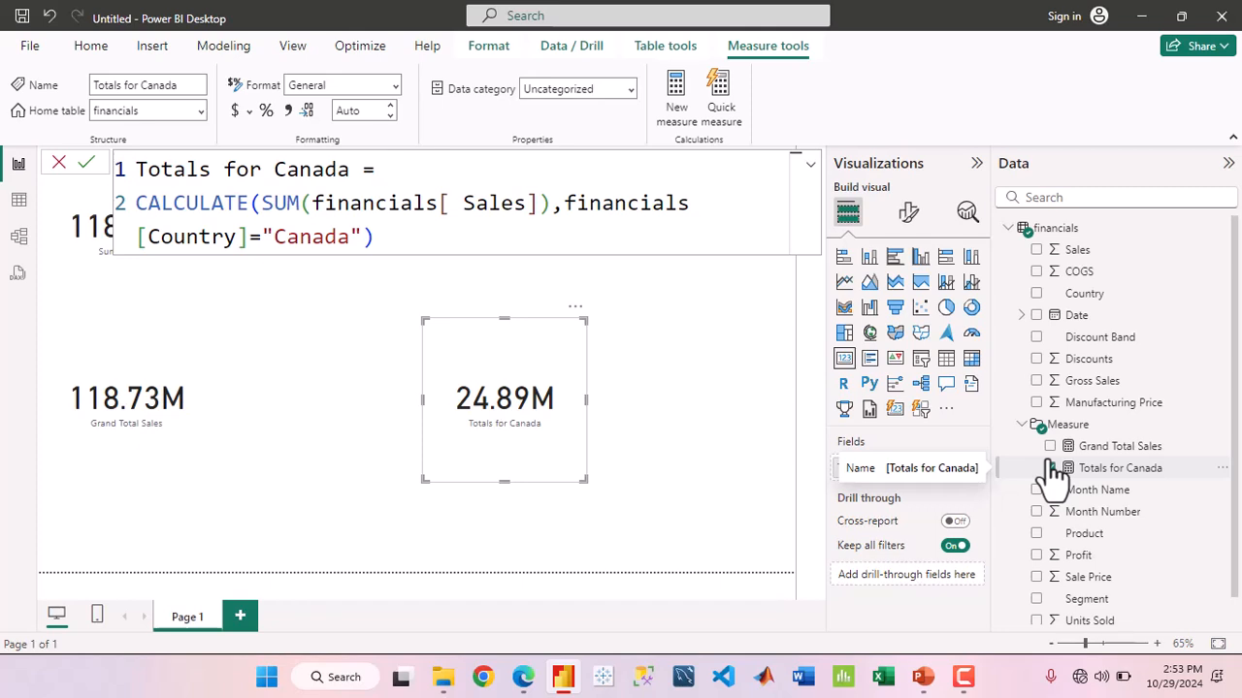
# Show the financials data as a table and list the distinct values available in the Country column's filter
pyautogui.click(19, 202)
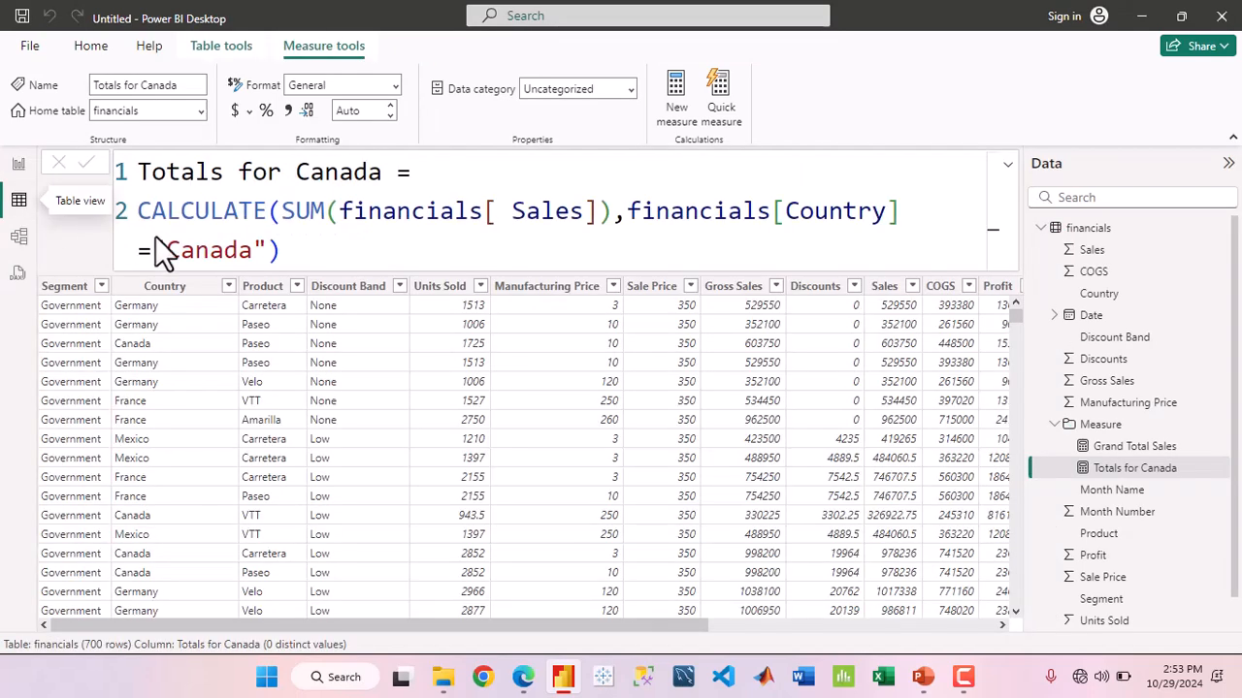
pyautogui.click(230, 289)
pyautogui.click(229, 191)
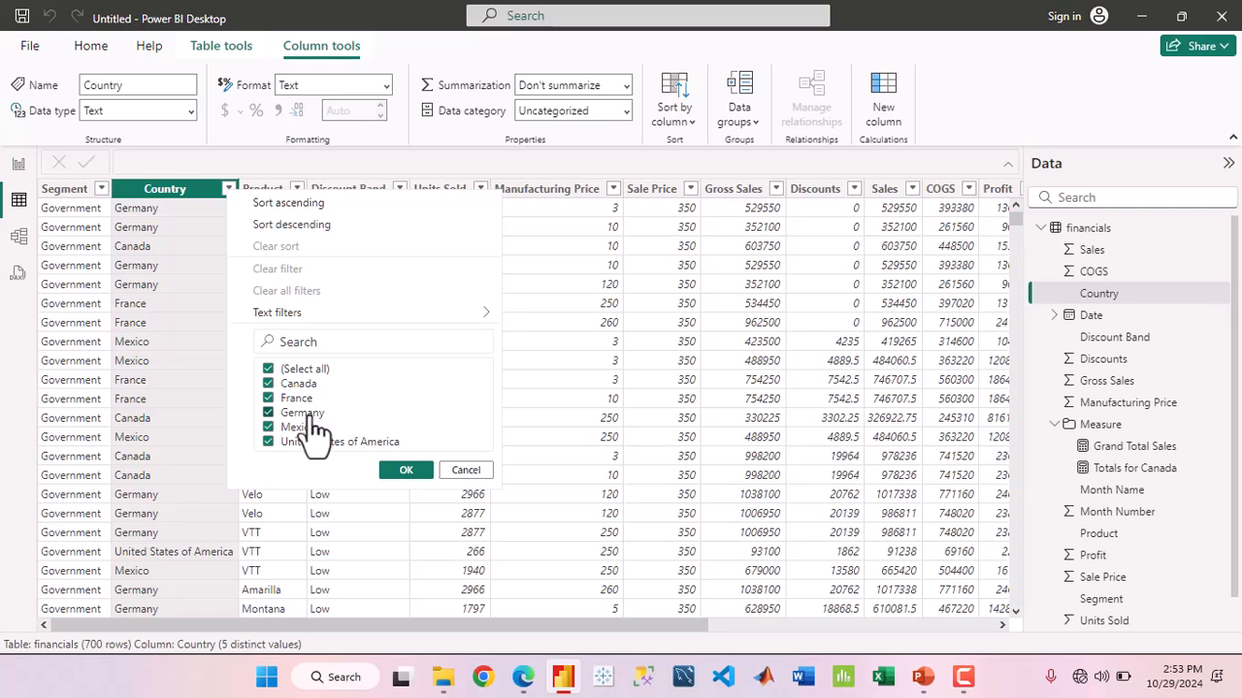
# Create a new measure inside the Measure folder of the financials table
pyautogui.click(1191, 446)
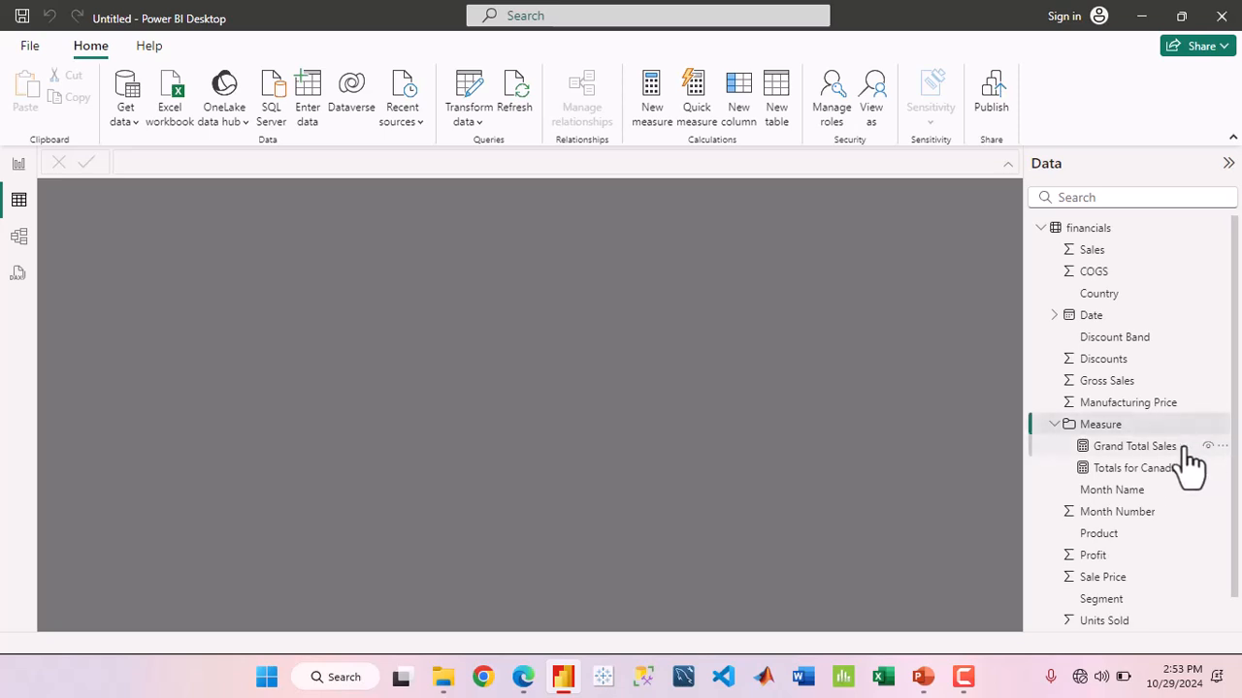
pyautogui.click(1214, 449)
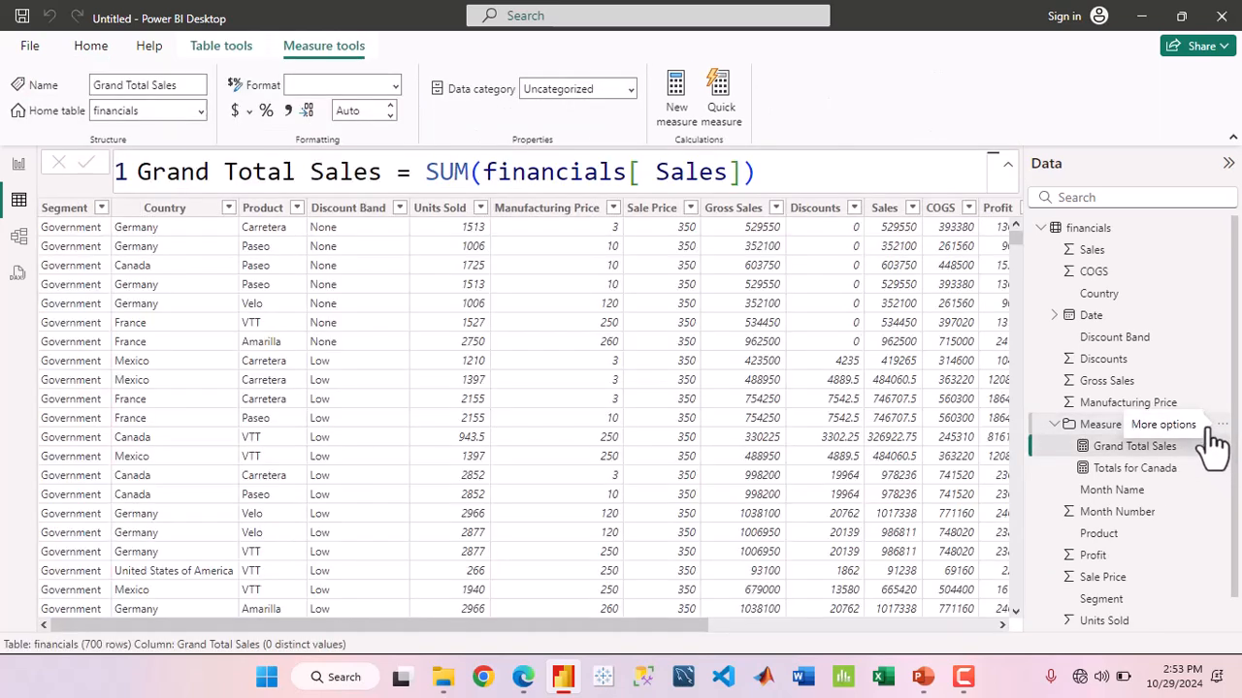
pyautogui.click(1222, 425)
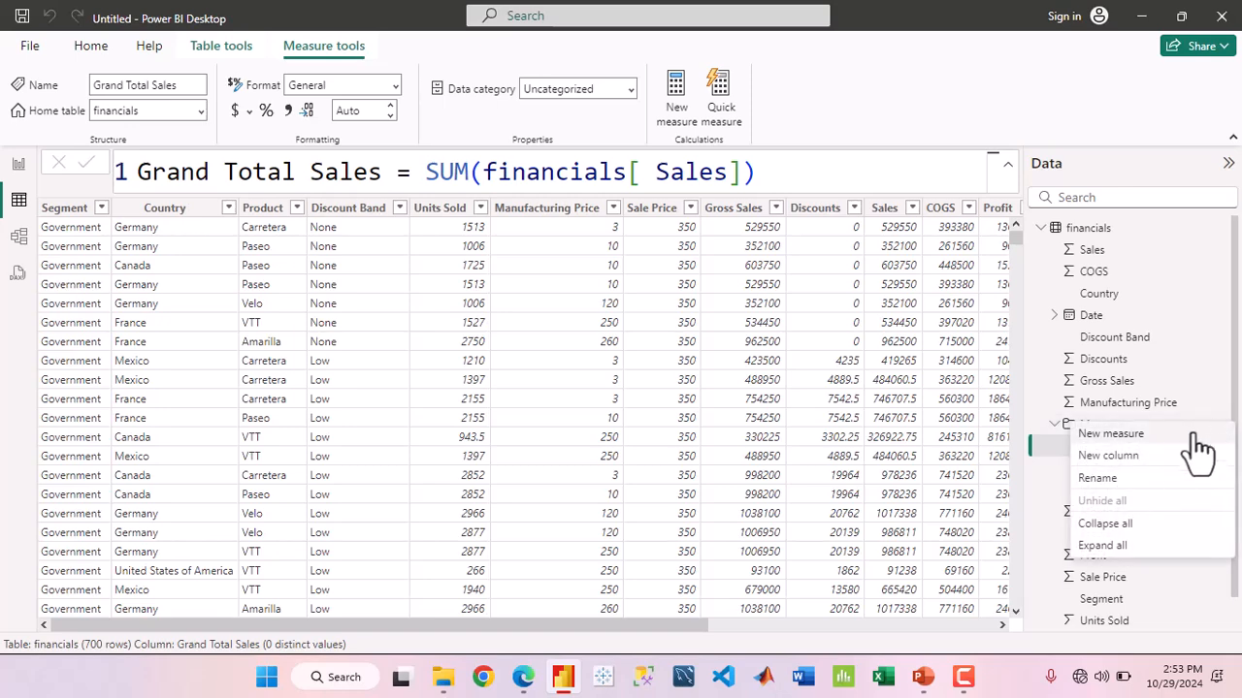
pyautogui.press('Escape')
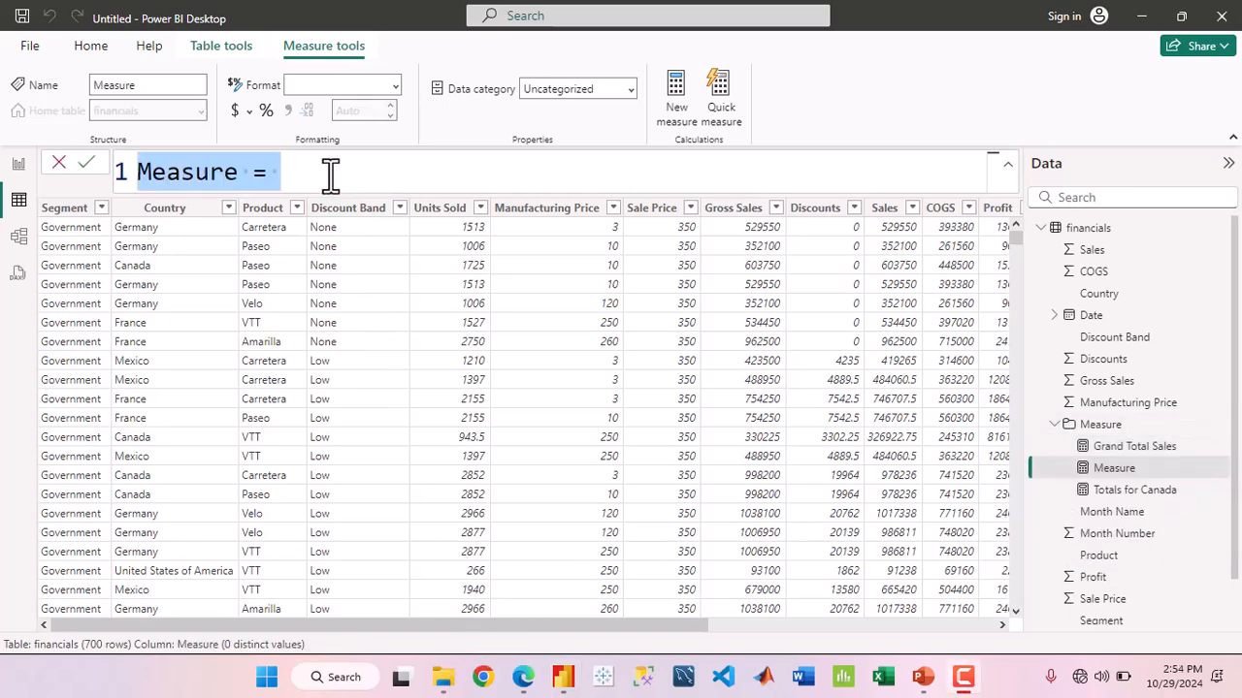
# Replace the default measure name with "Totals Sales for Mexico and Germany" followed by an equals sign
pyautogui.click(438, 679)
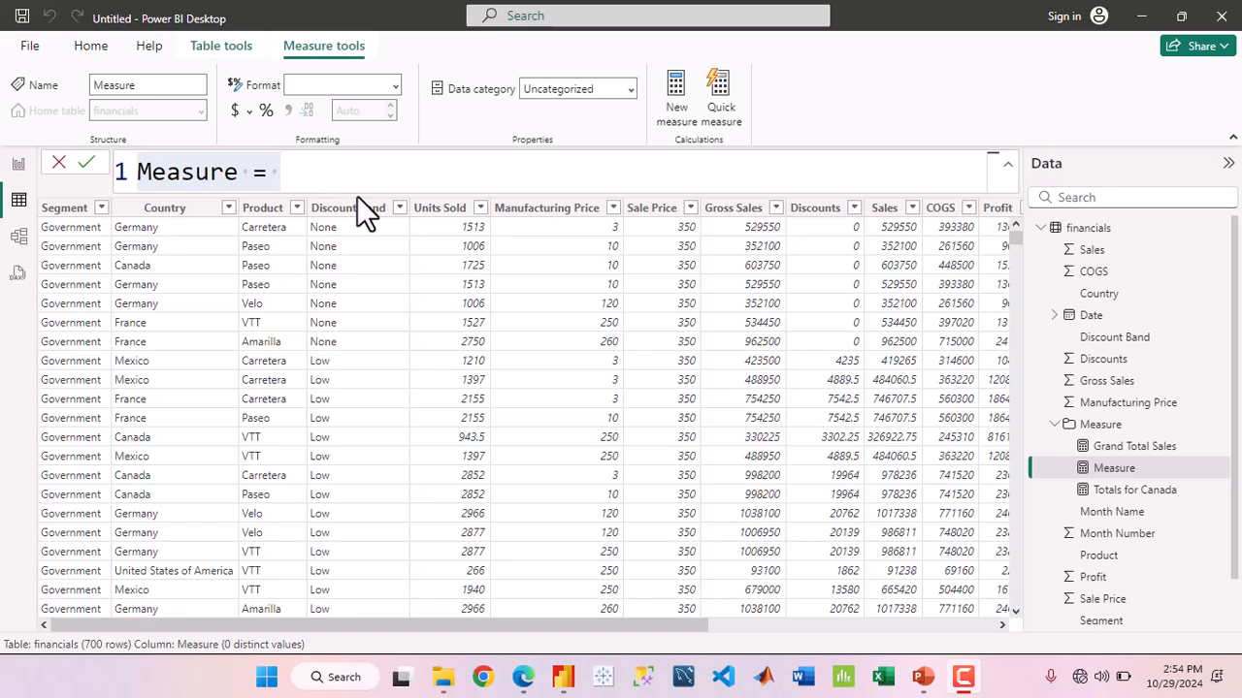
pyautogui.click(334, 177)
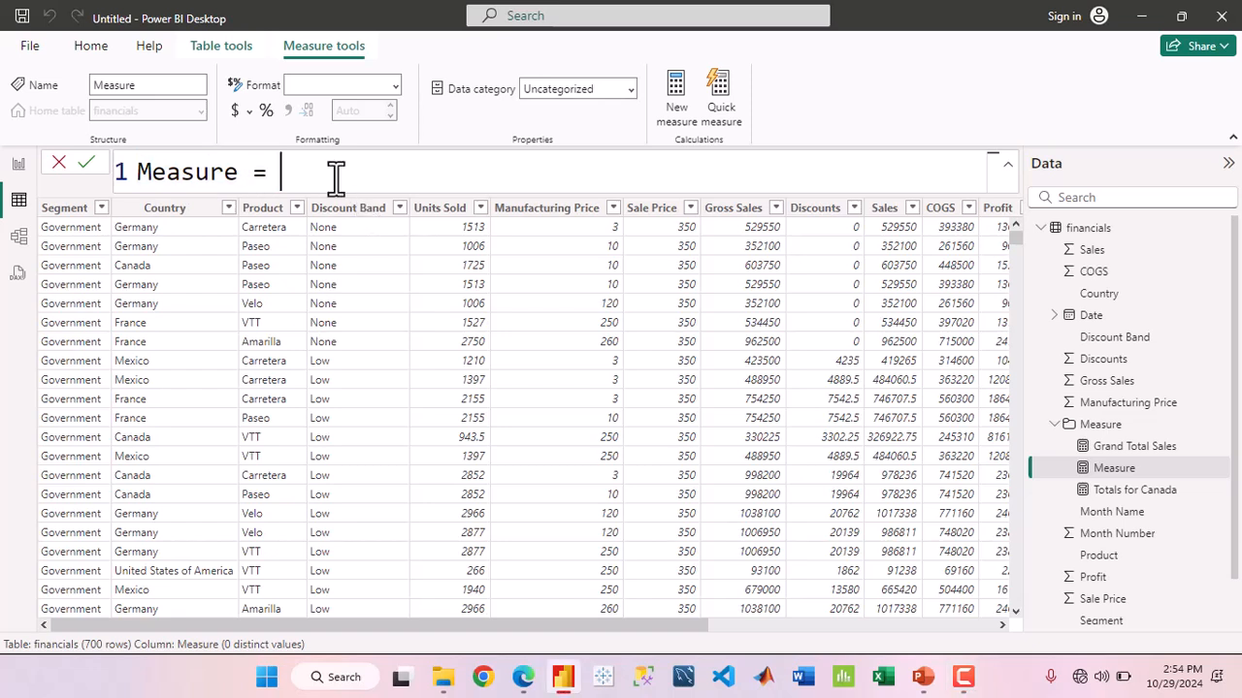
pyautogui.press('BackSpace')
pyautogui.press('BackSpace')
pyautogui.press('BackSpace')
pyautogui.press('BackSpace')
pyautogui.press('BackSpace')
pyautogui.press('BackSpace')
pyautogui.press('BackSpace')
pyautogui.press('BackSpace')
pyautogui.press('BackSpace')
pyautogui.press('BackSpace')
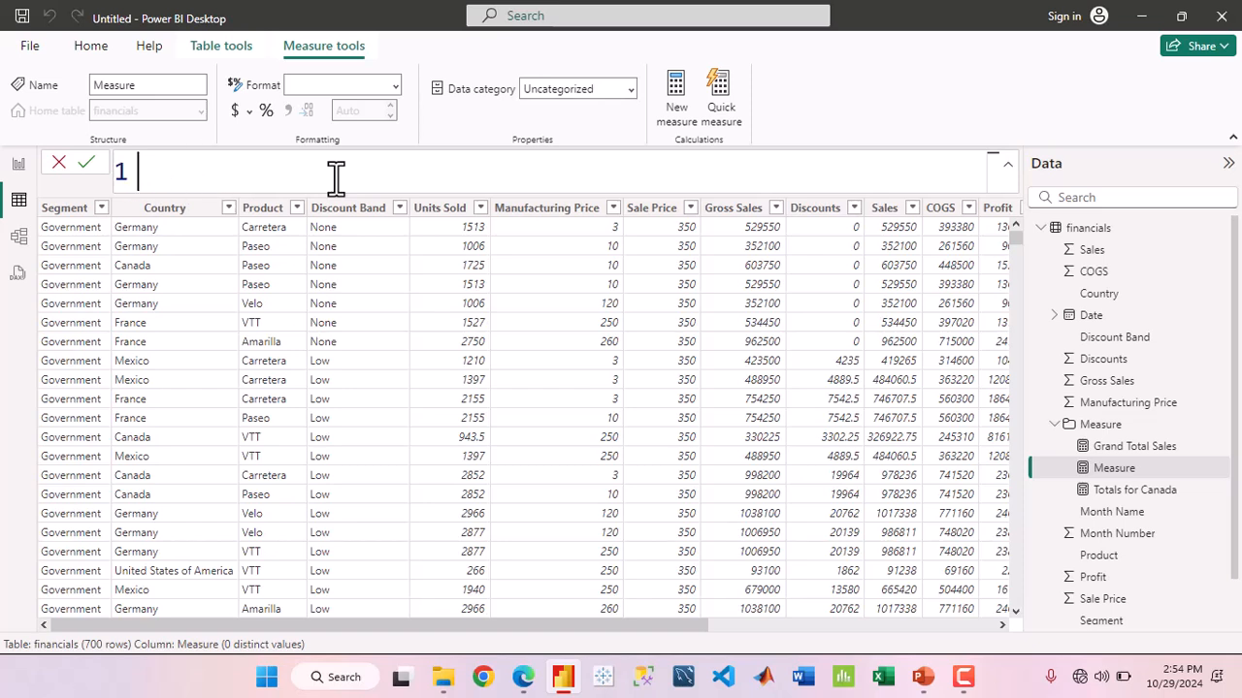
pyautogui.write('Total')
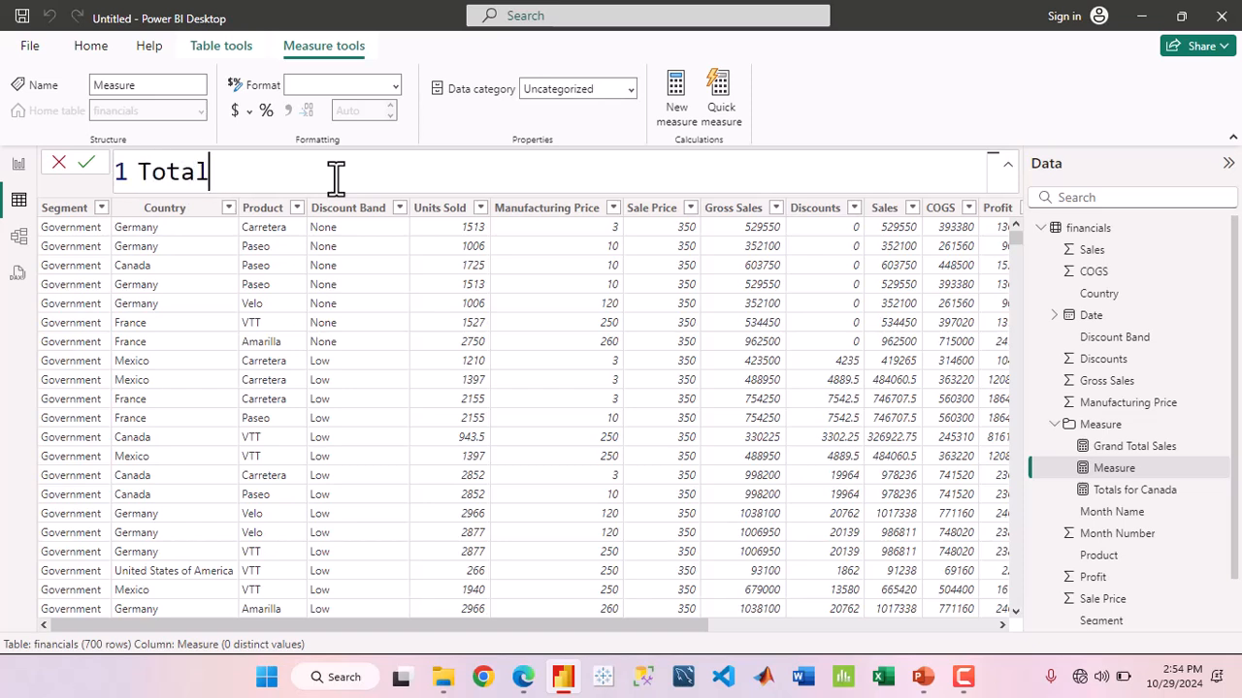
pyautogui.write('s Sales for ')
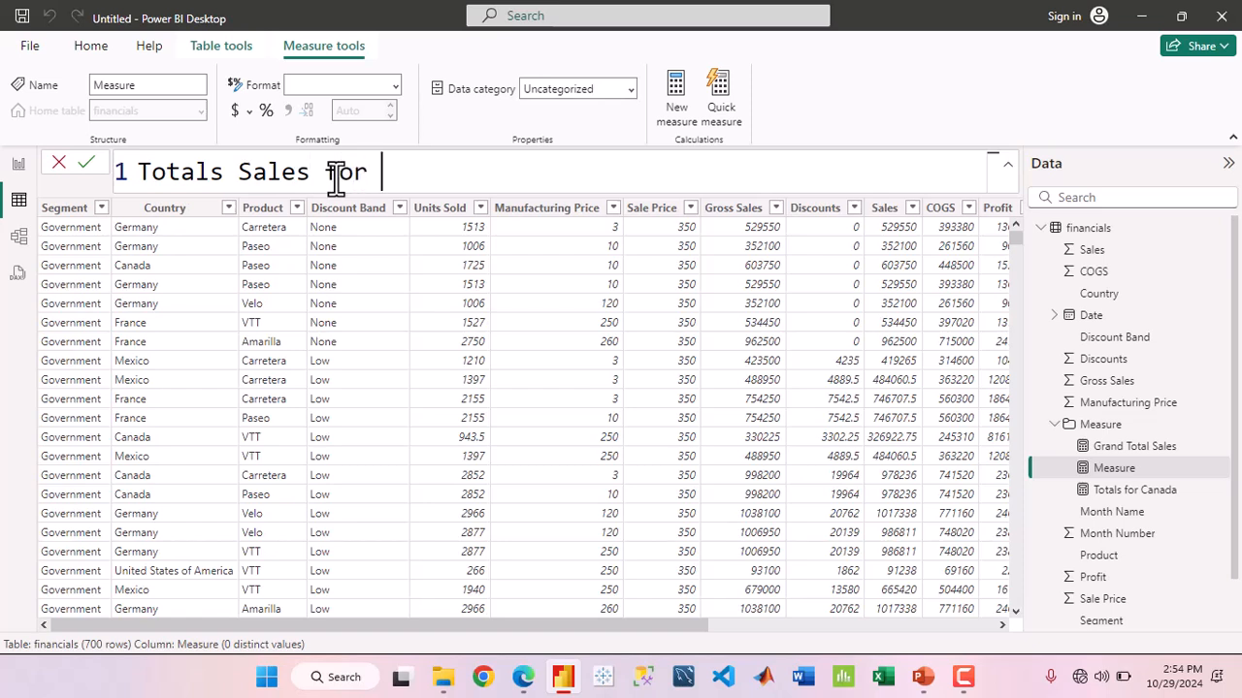
pyautogui.write('Mexico')
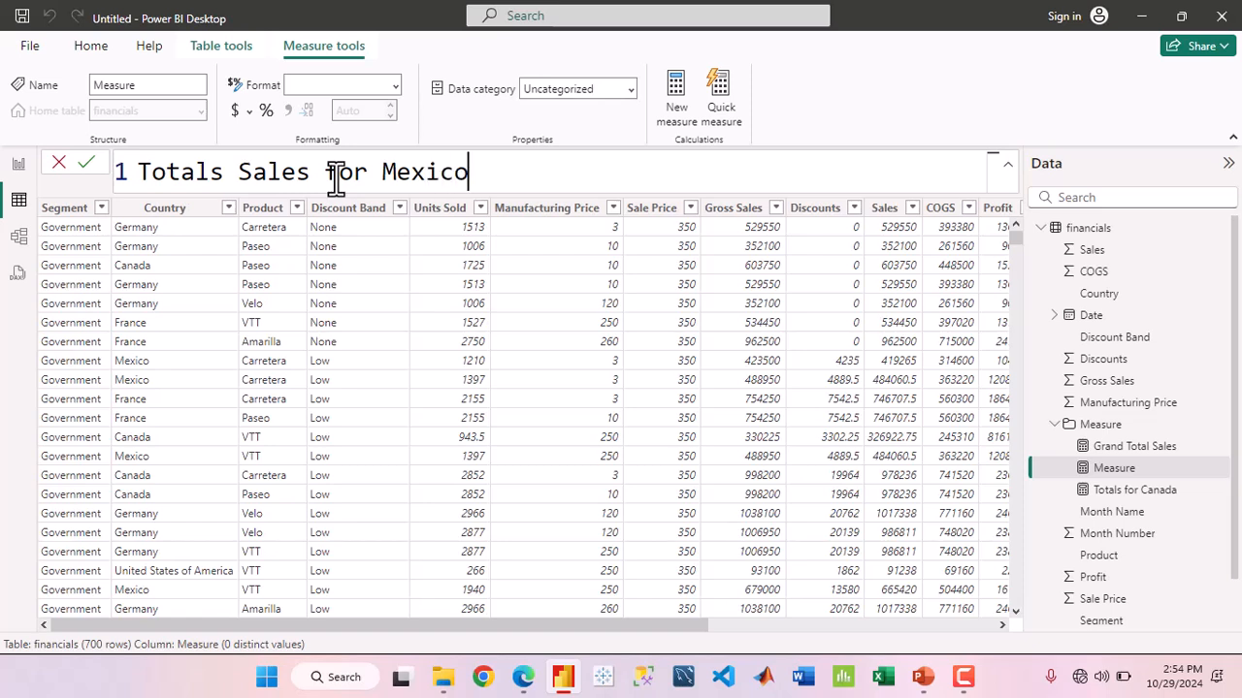
pyautogui.write(' and Ger')
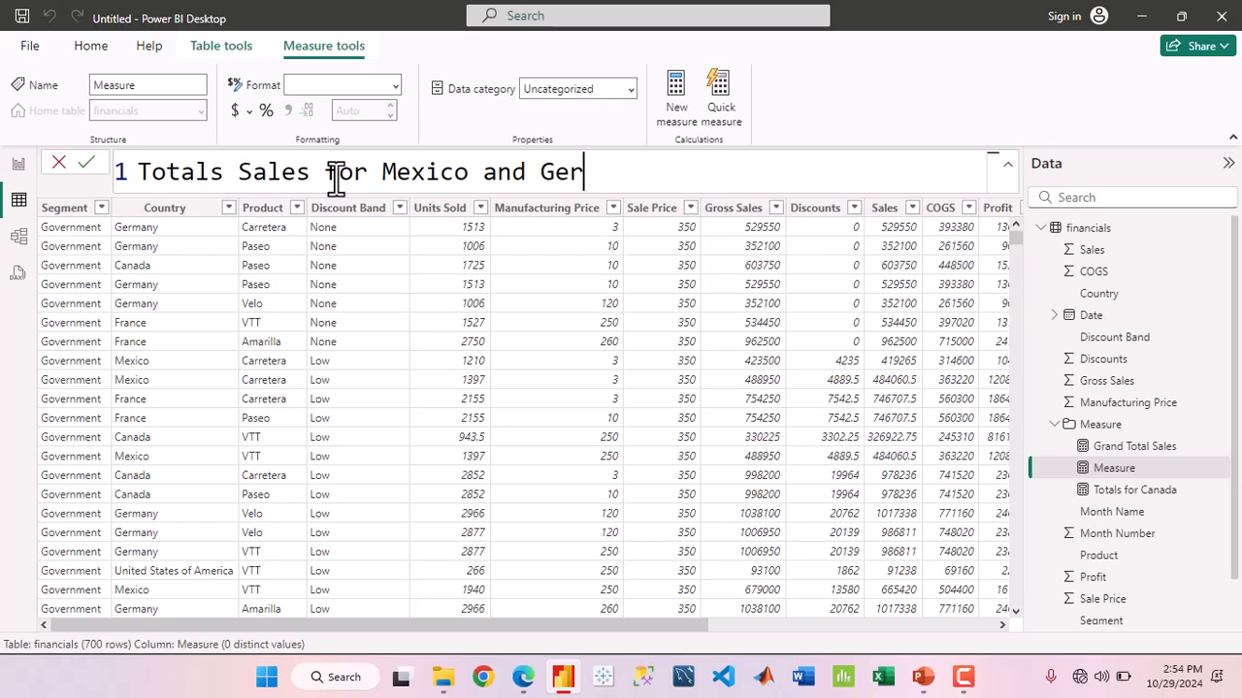
pyautogui.write('many =')
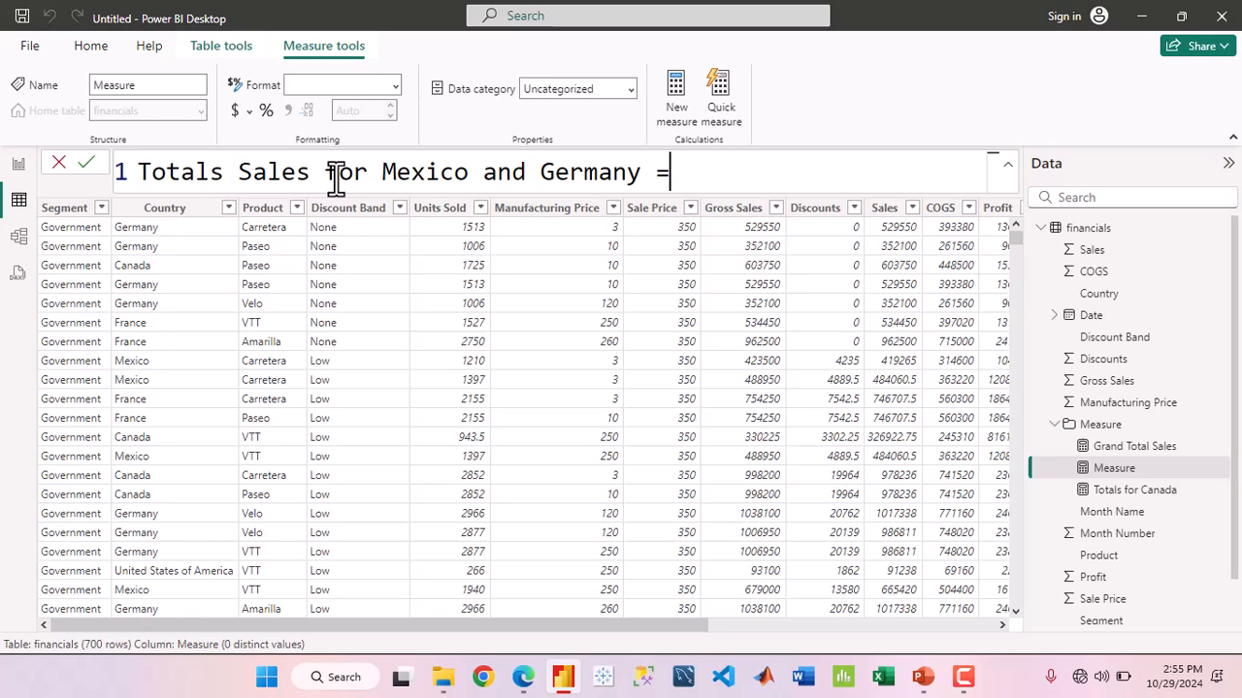
# Begin the measure's expression on a second line with the CALCULATE function
pyautogui.hotkey('shift', 'Return')
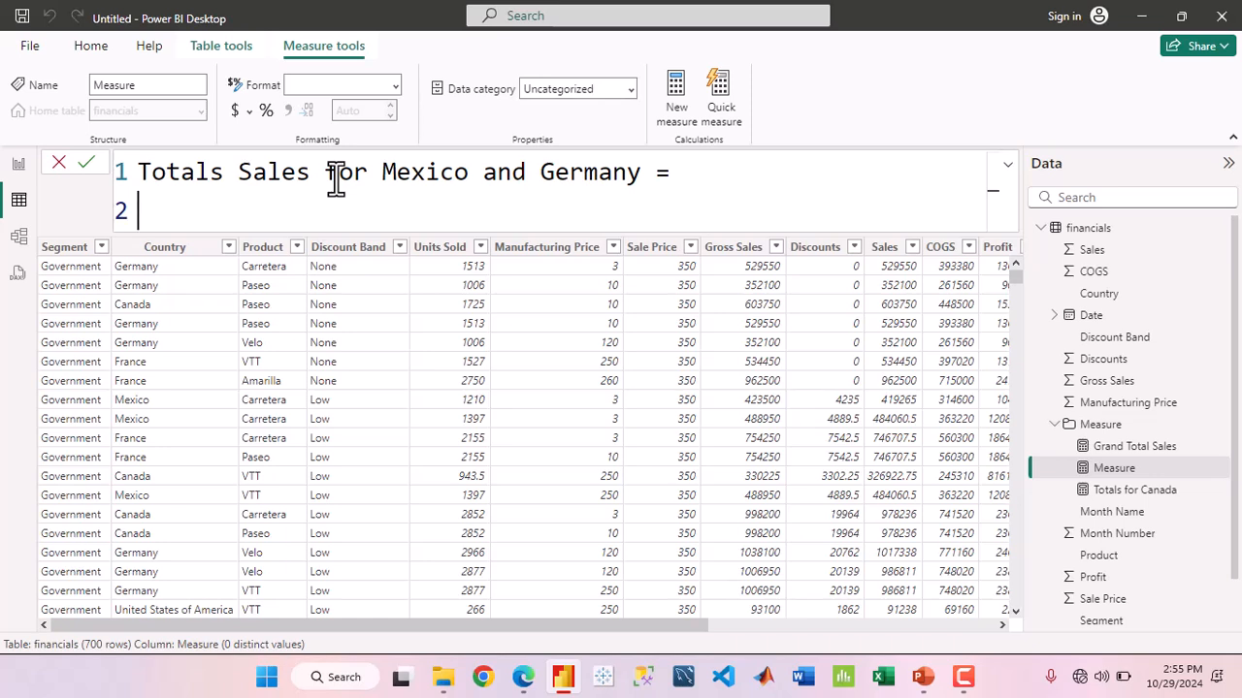
pyautogui.write('cal')
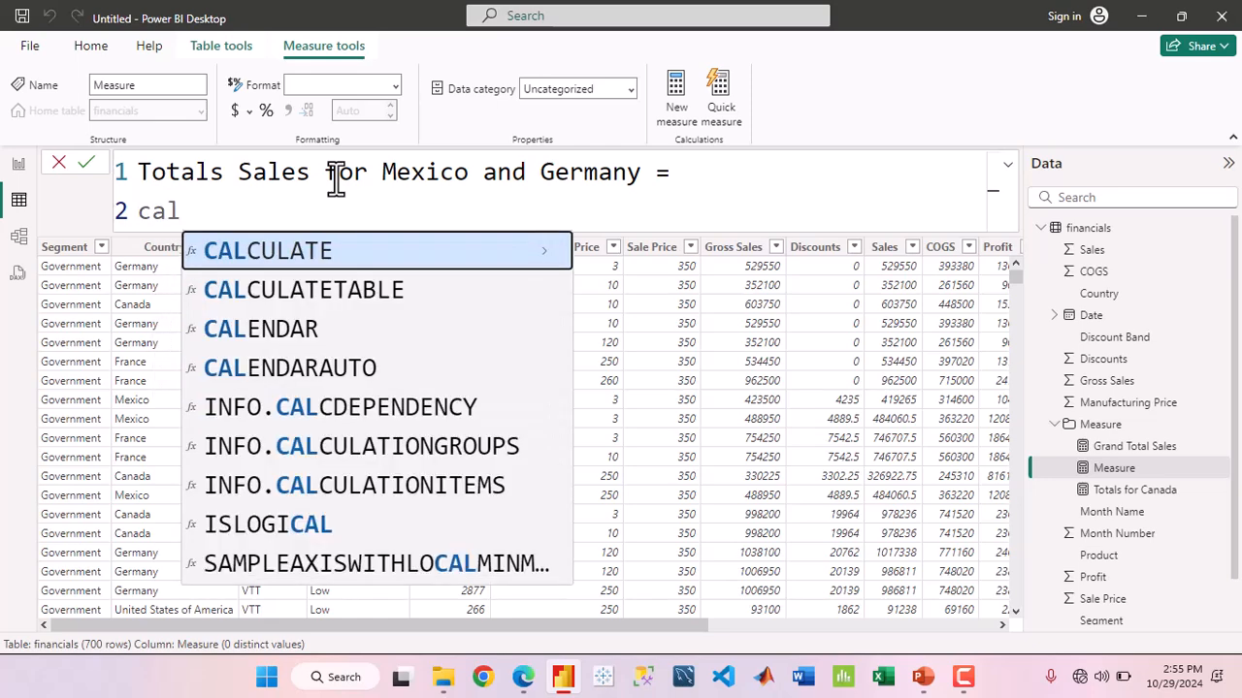
pyautogui.press('Tab')
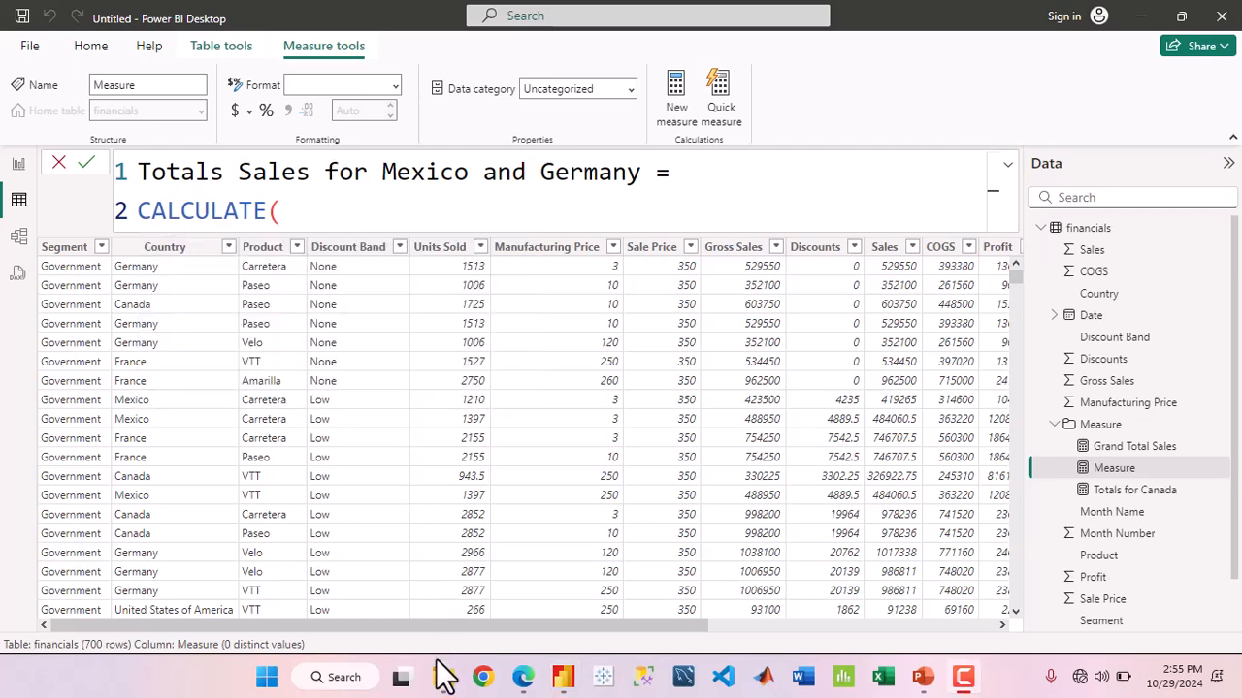
pyautogui.click(309, 221)
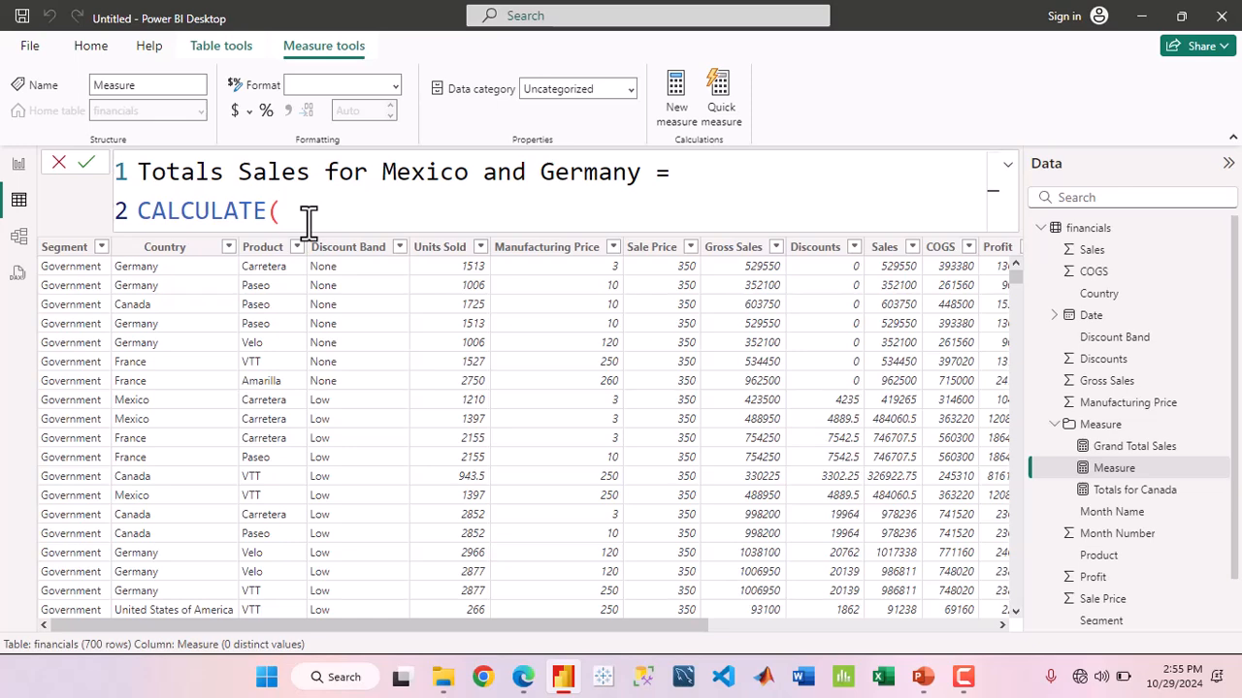
pyautogui.write('sum')
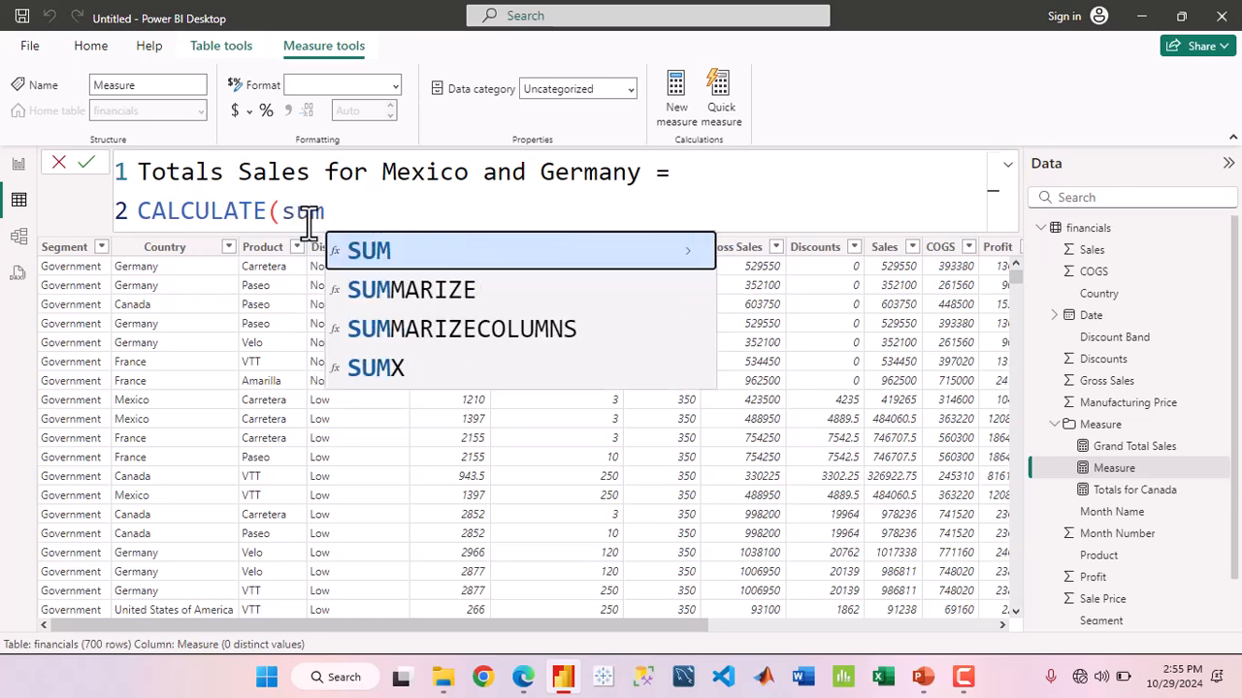
pyautogui.press('BackSpace')
pyautogui.press('BackSpace')
pyautogui.press('BackSpace')
pyautogui.write('ava')
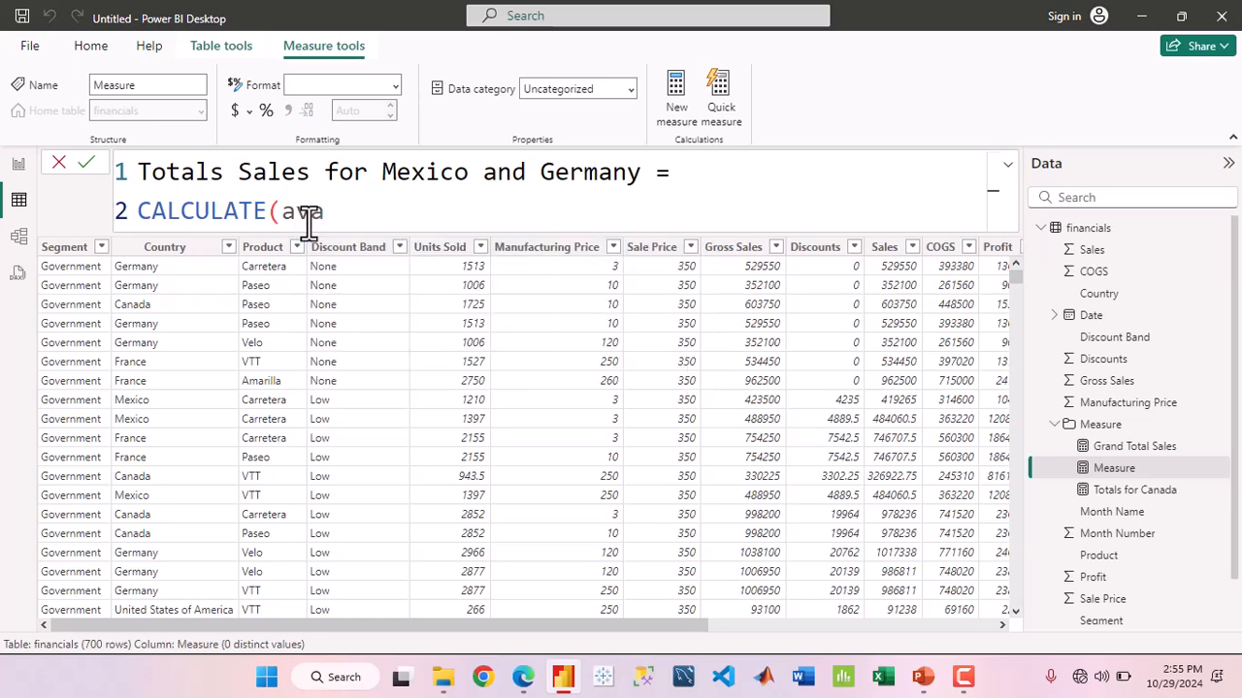
pyautogui.press('BackSpace')
pyautogui.write('e')
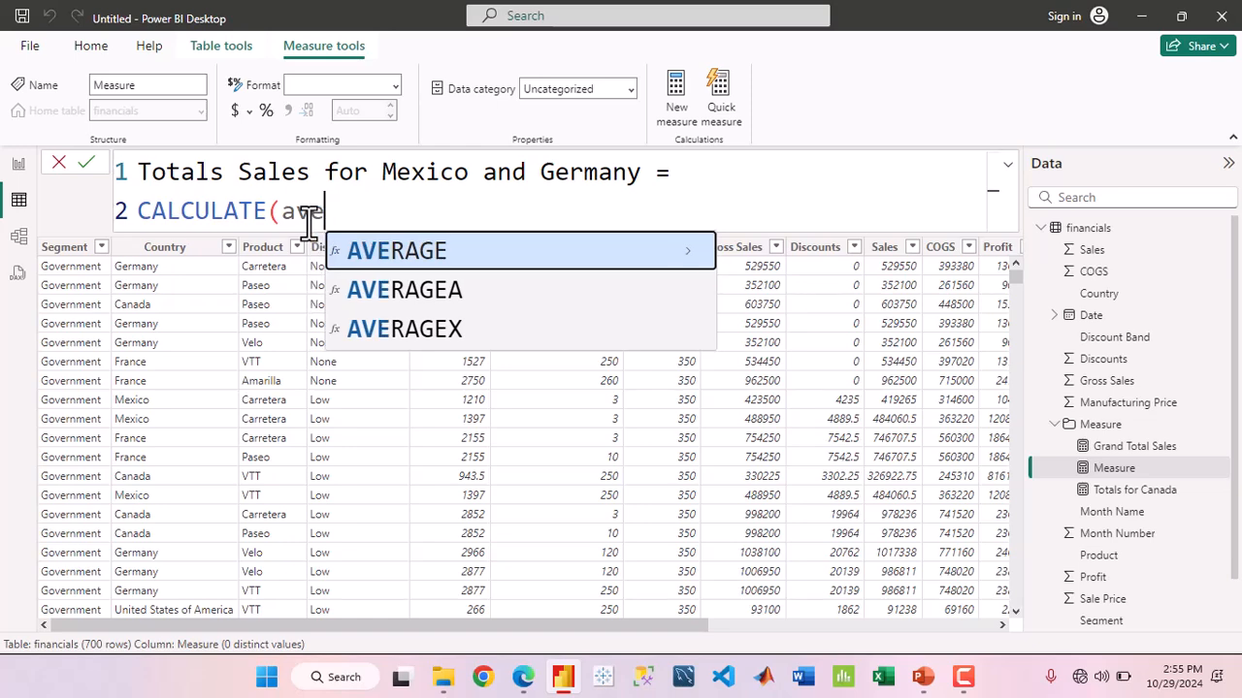
pyautogui.press('BackSpace')
pyautogui.press('BackSpace')
pyautogui.press('BackSpace')
# Add SUM(financials[ Sales]) as the first CALCULATE argument, followed by a comma
pyautogui.write('sum')
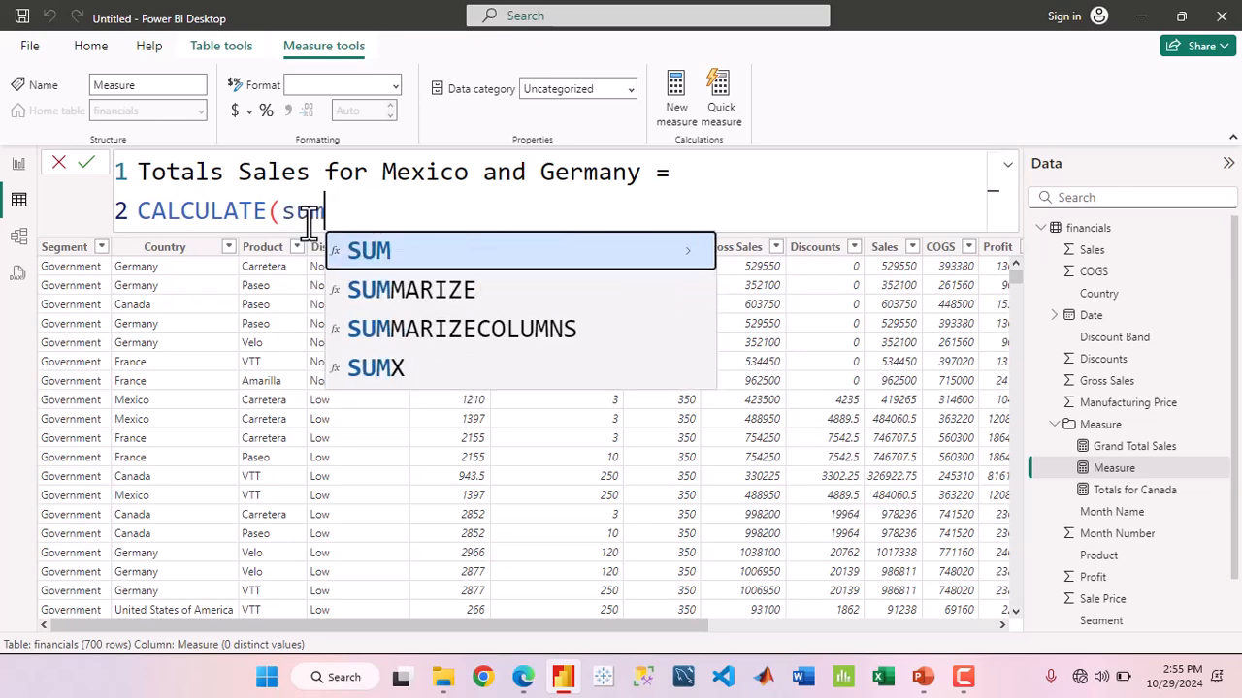
pyautogui.press('Tab')
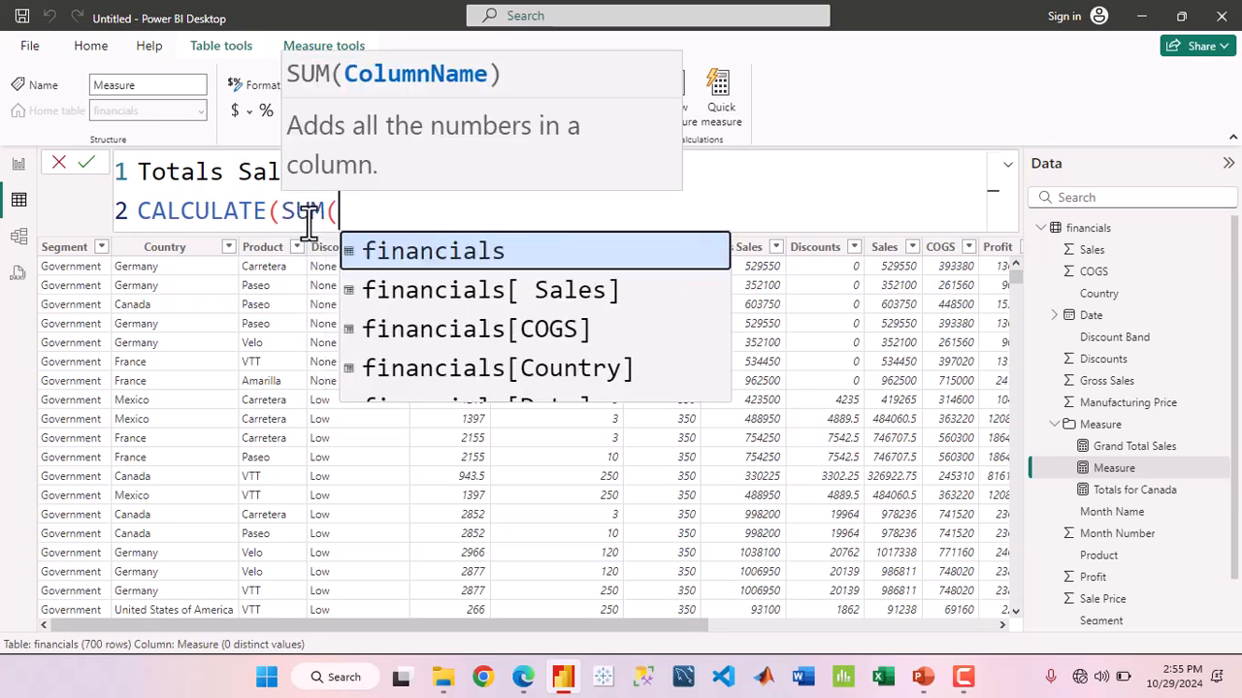
pyautogui.press('Down')
pyautogui.press('Tab')
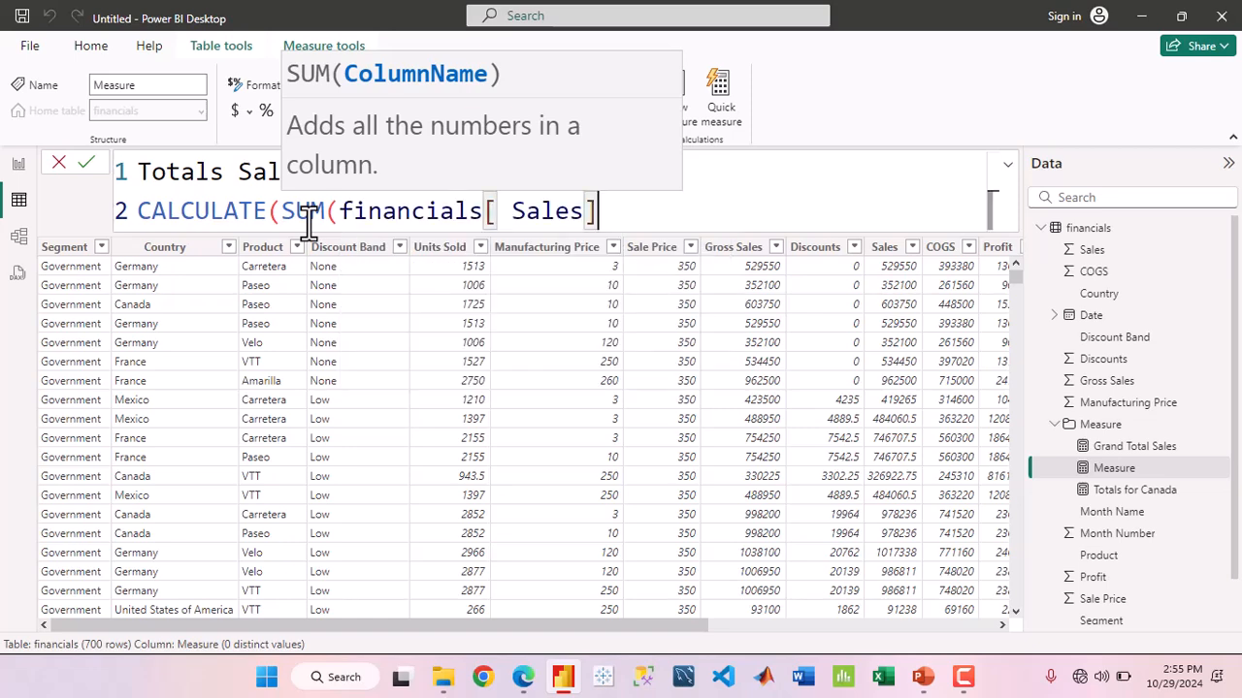
pyautogui.write(')')
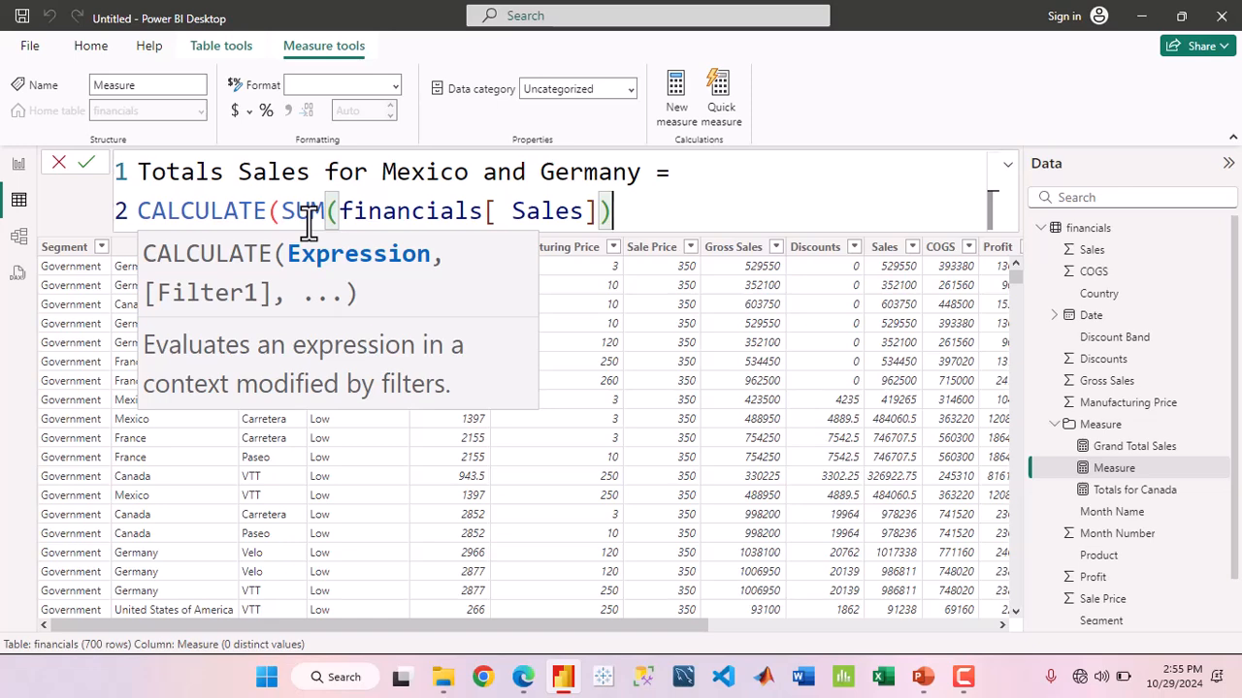
pyautogui.write(',')
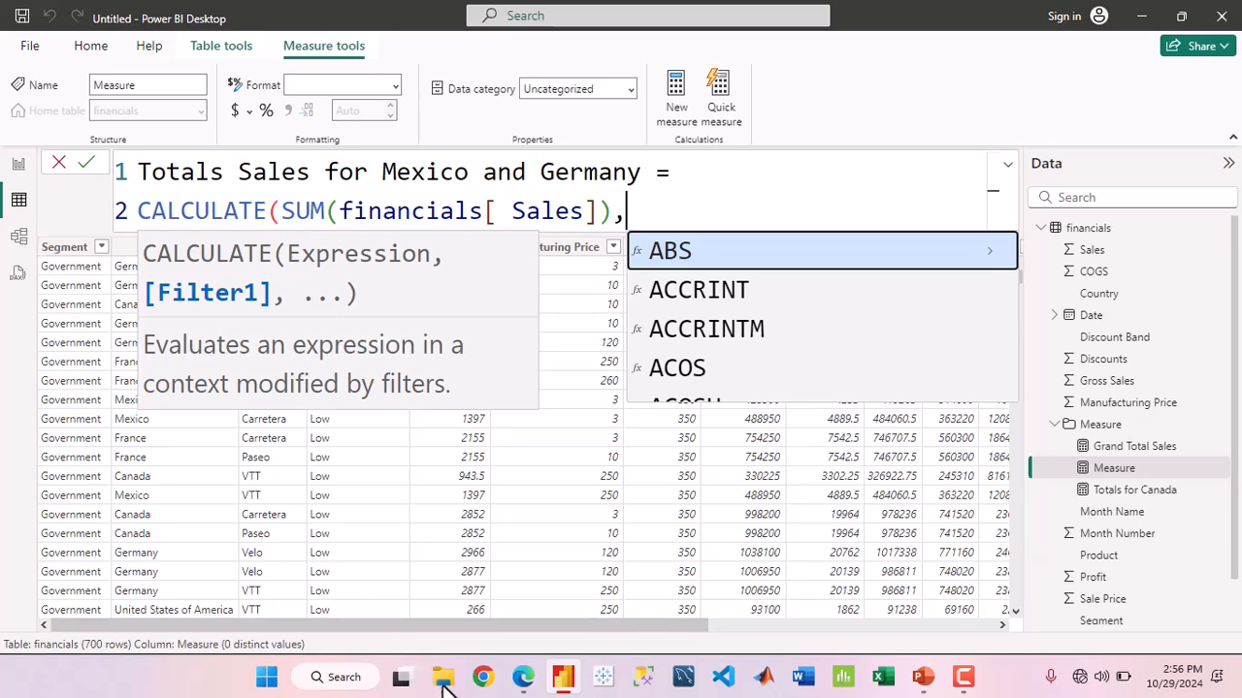
# Start the CALCULATE filter argument with financials[Country] and the IN operator
pyautogui.press('Escape')
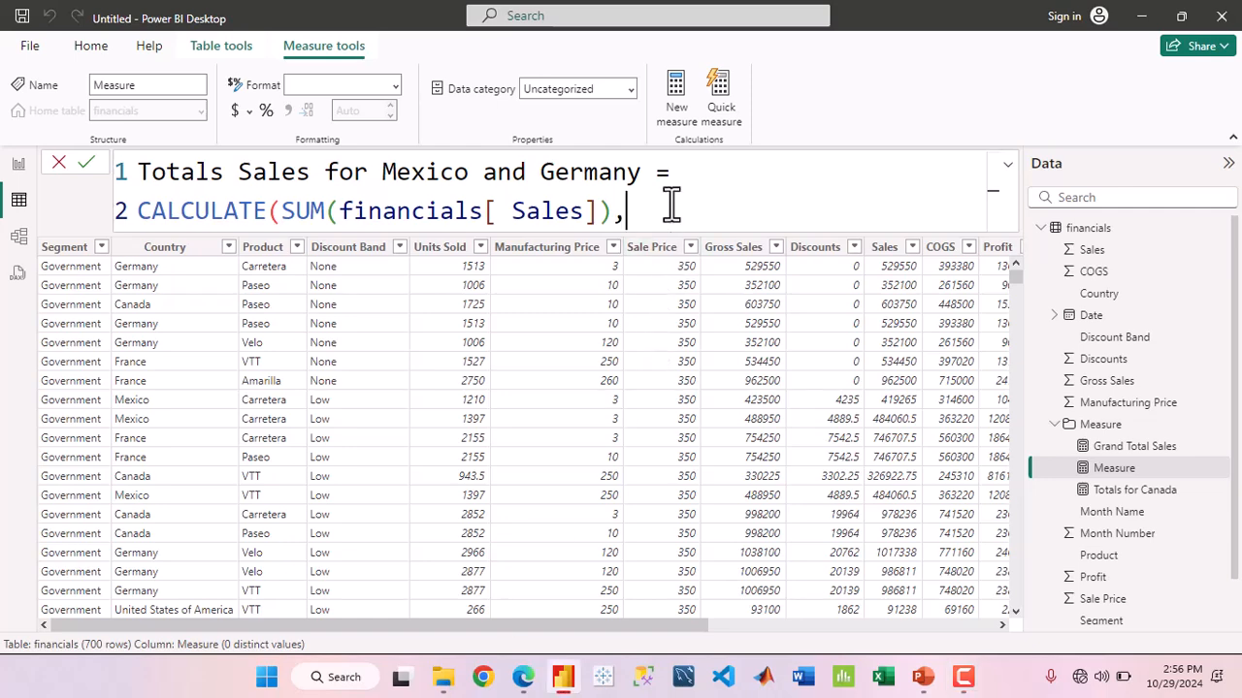
pyautogui.write('cou')
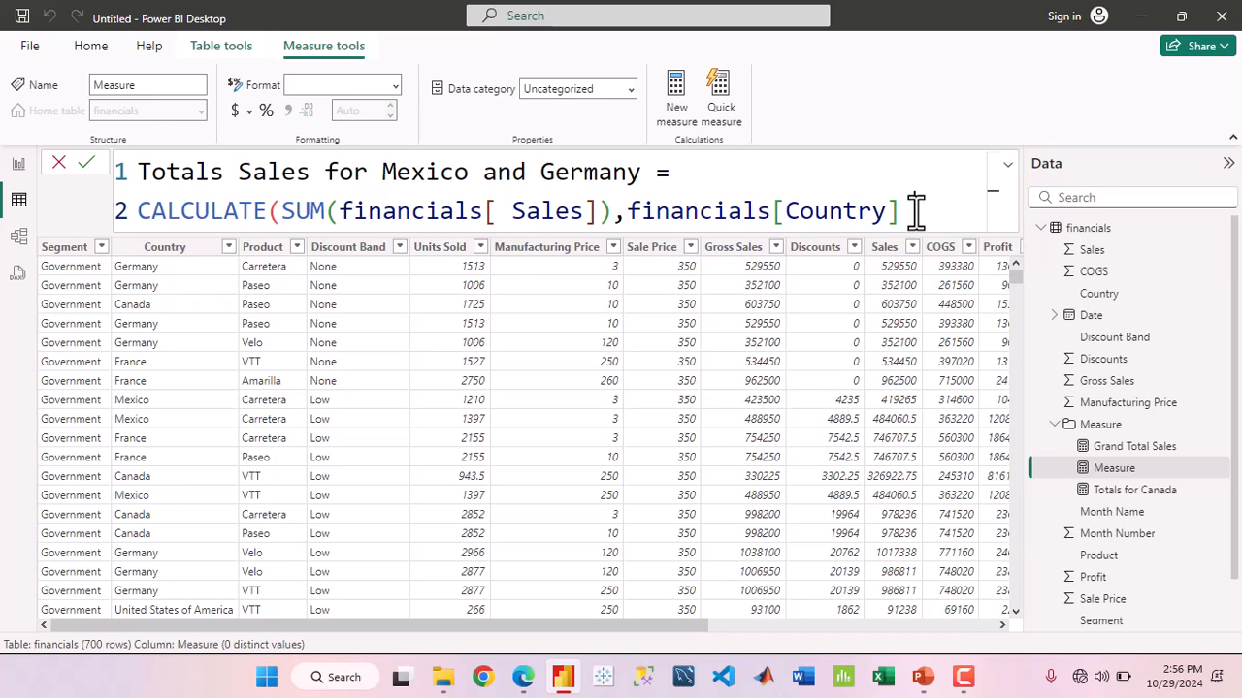
pyautogui.write('in')
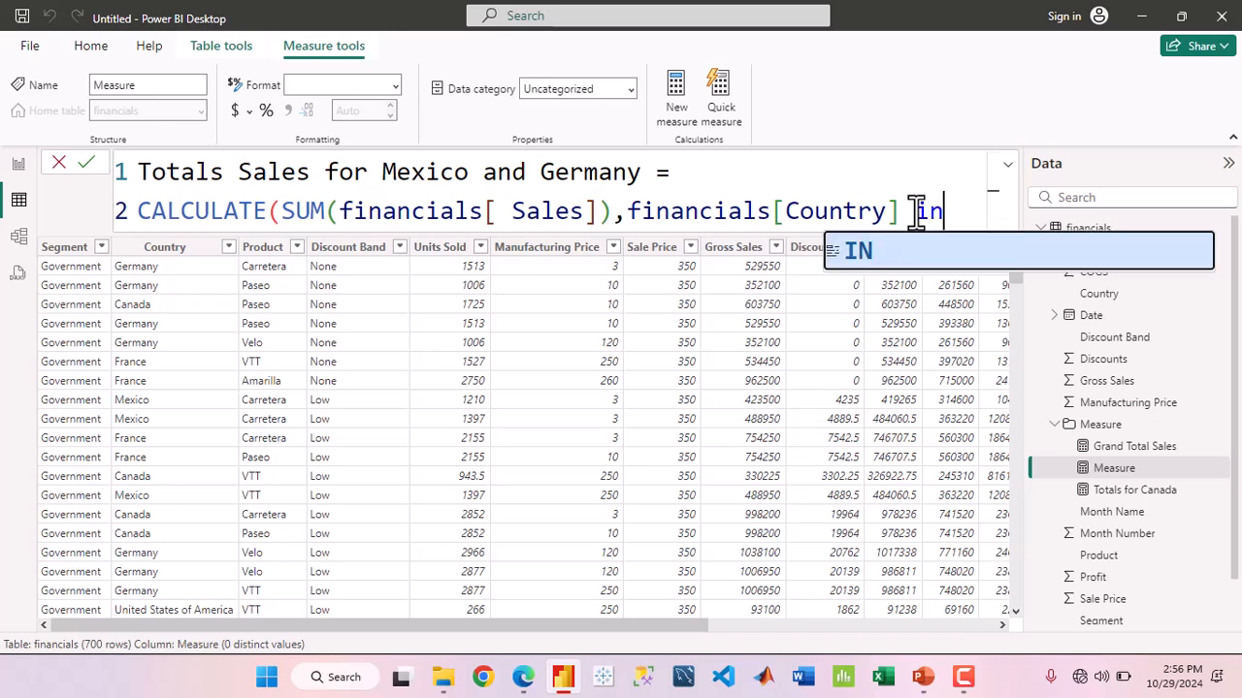
pyautogui.press('Tab')
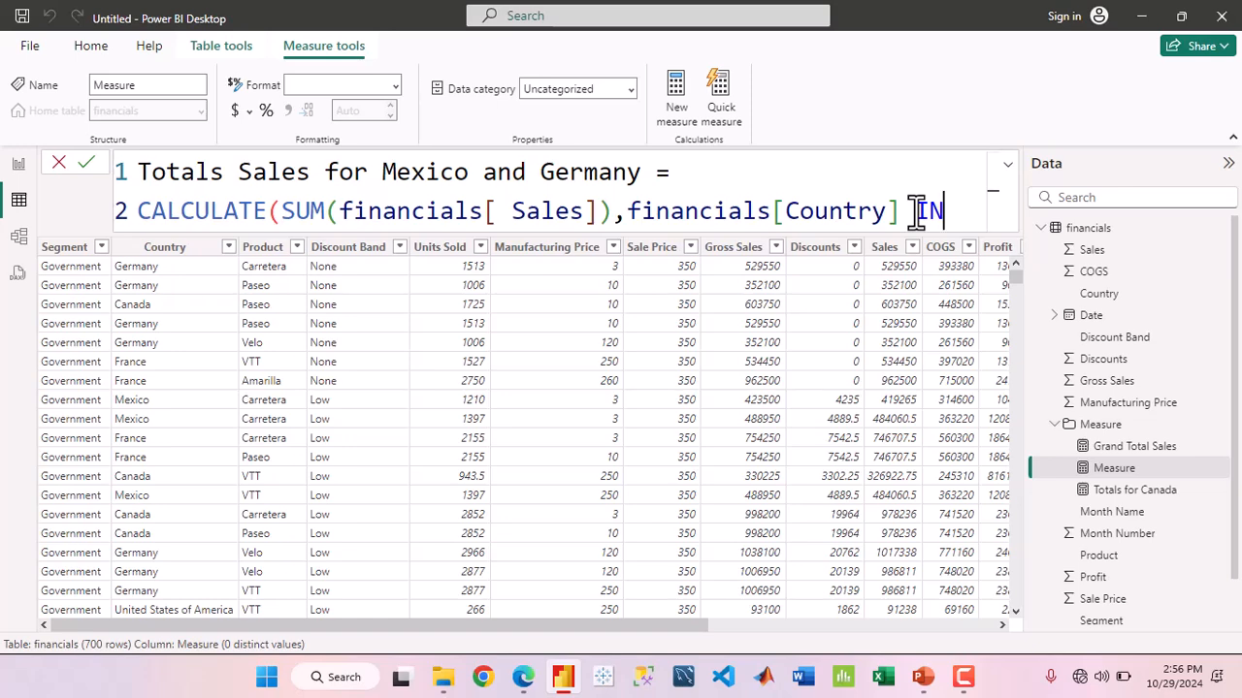
# Complete the measure's filter on a third line with {"Mexico","Germany"}, close the CALCULATE function and commit the measure
pyautogui.hotkey('shift', 'Return')
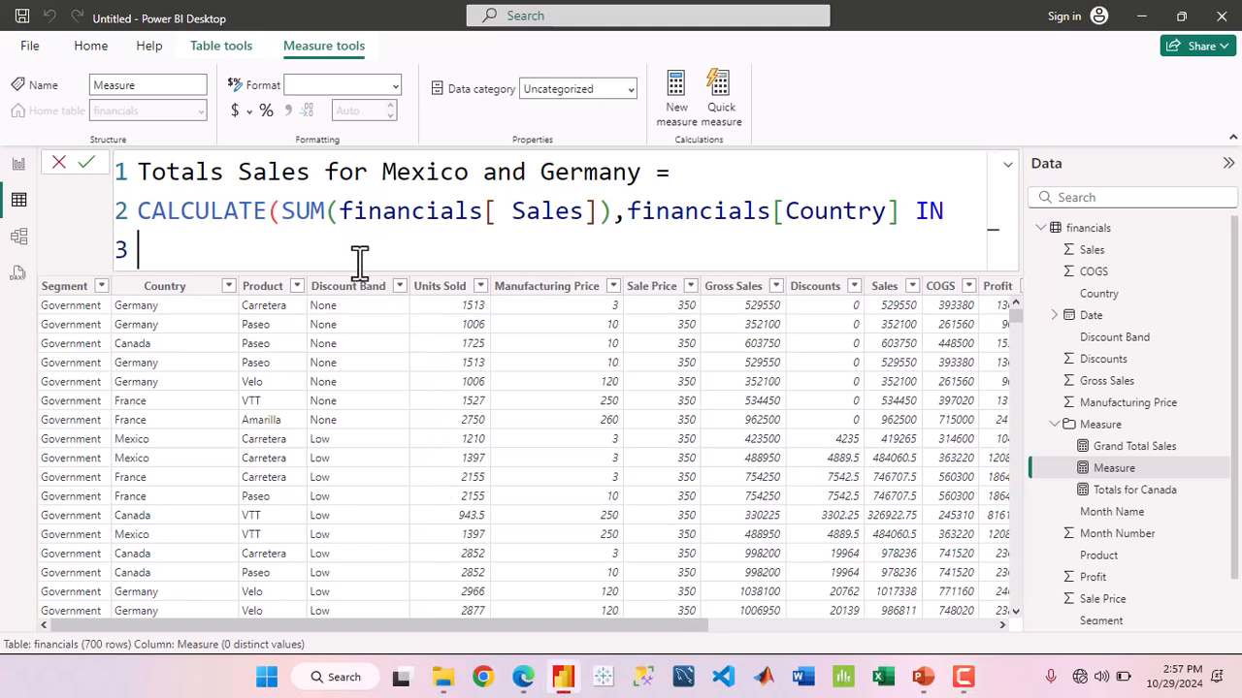
pyautogui.write('{"Mexi')
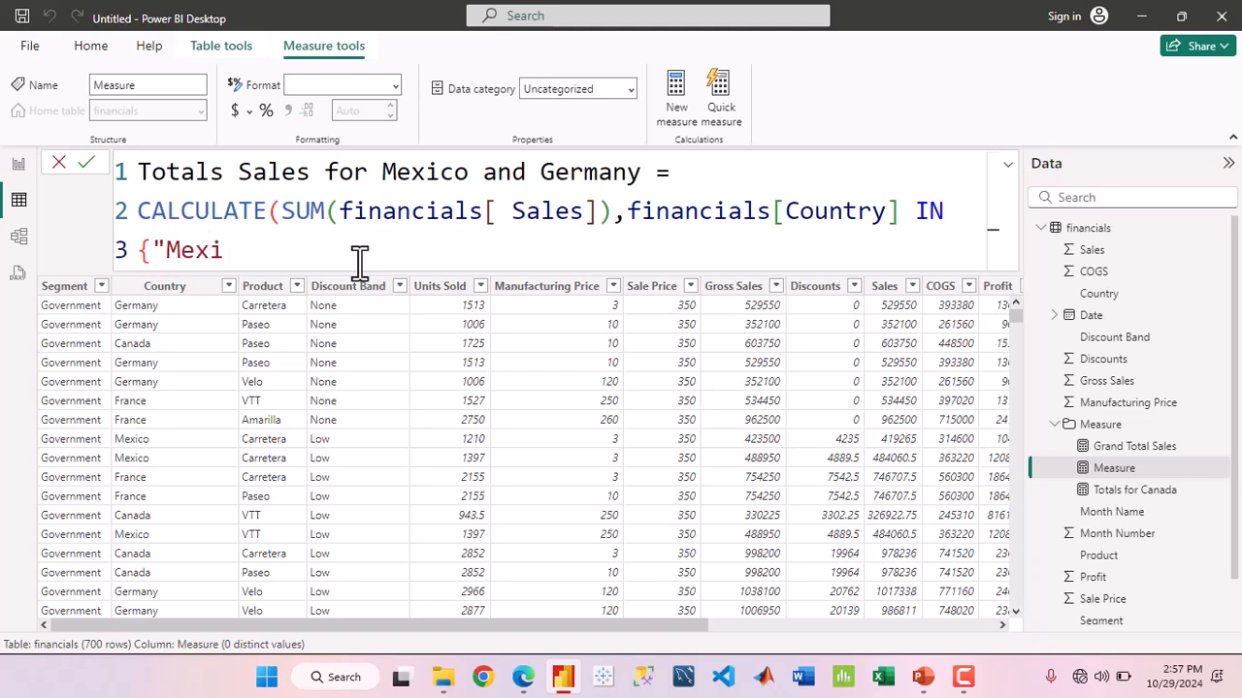
pyautogui.write('co",')
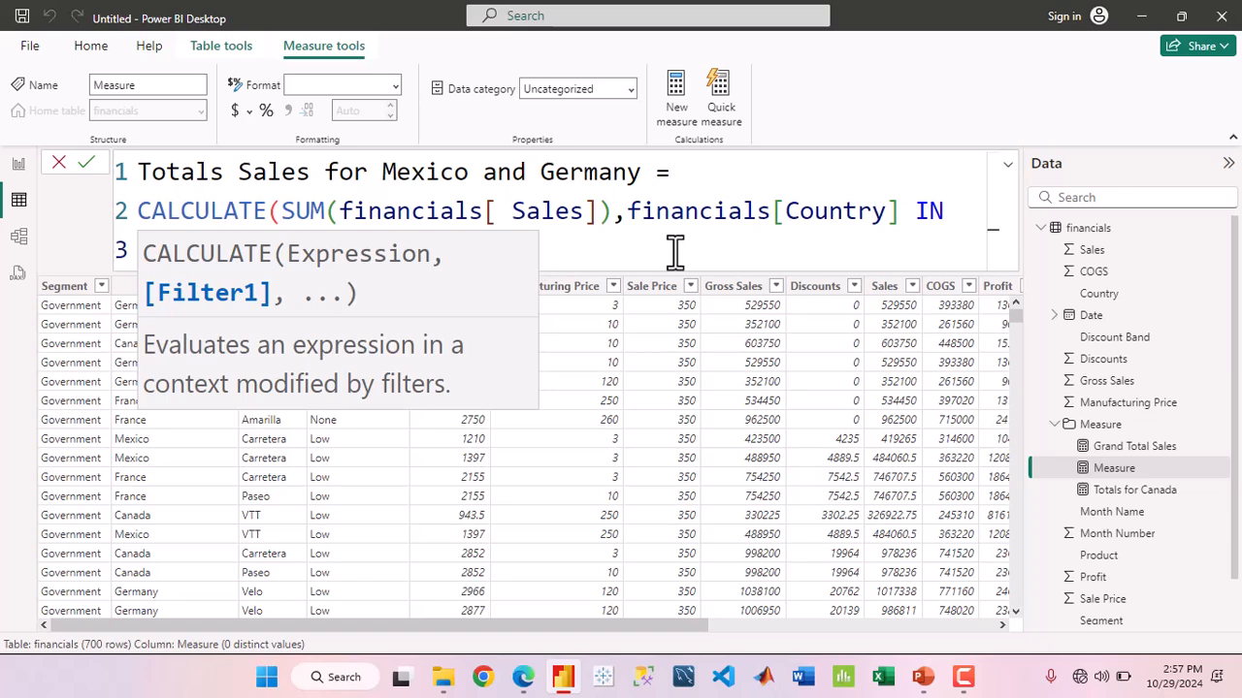
pyautogui.click(485, 180)
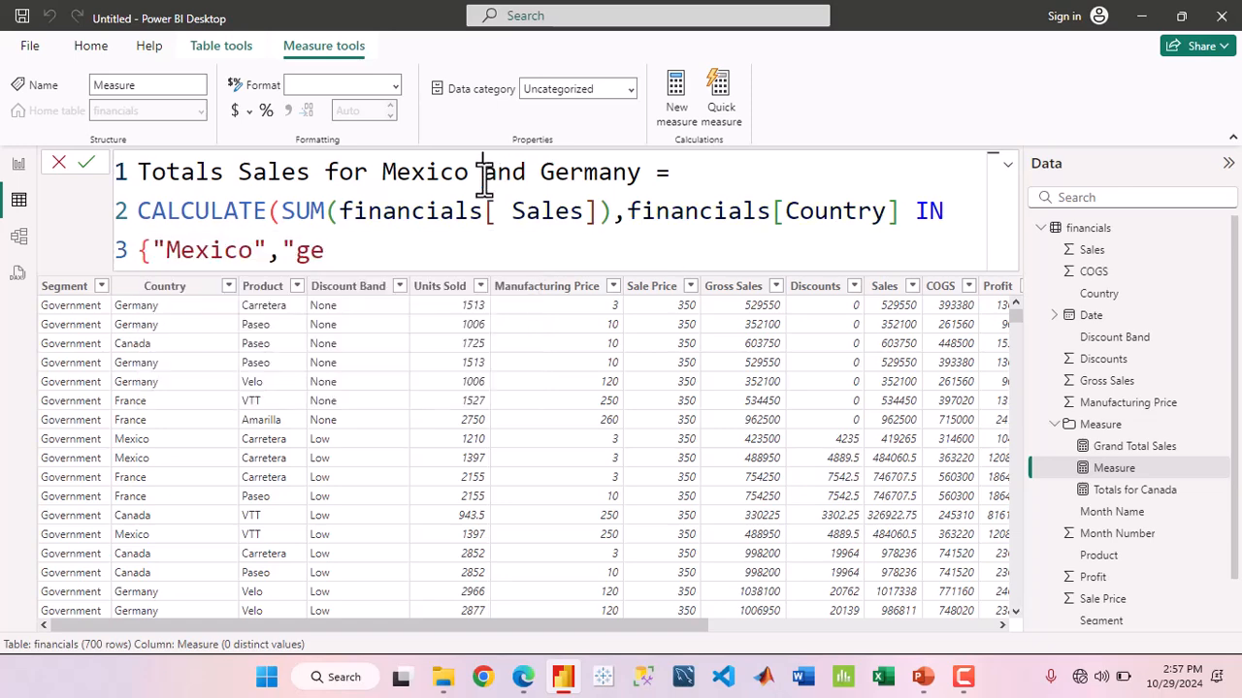
pyautogui.doubleClick(349, 254)
pyautogui.press('BackSpace')
pyautogui.write('Ger')
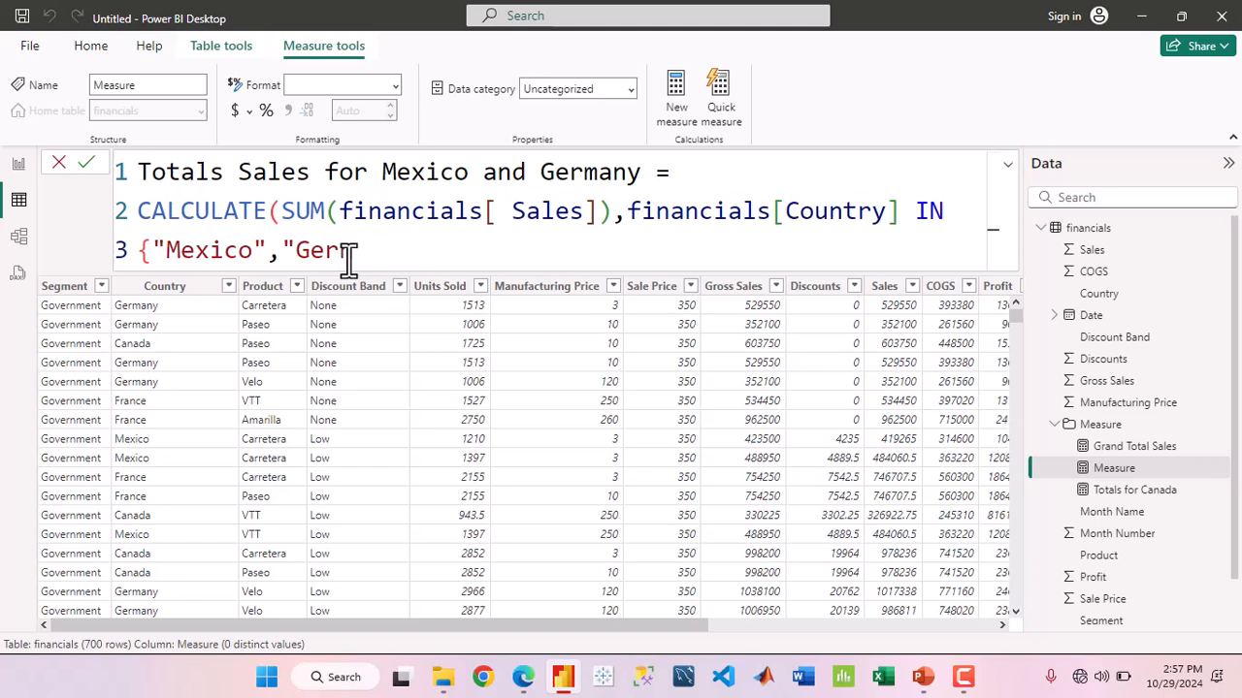
pyautogui.write('many"}')
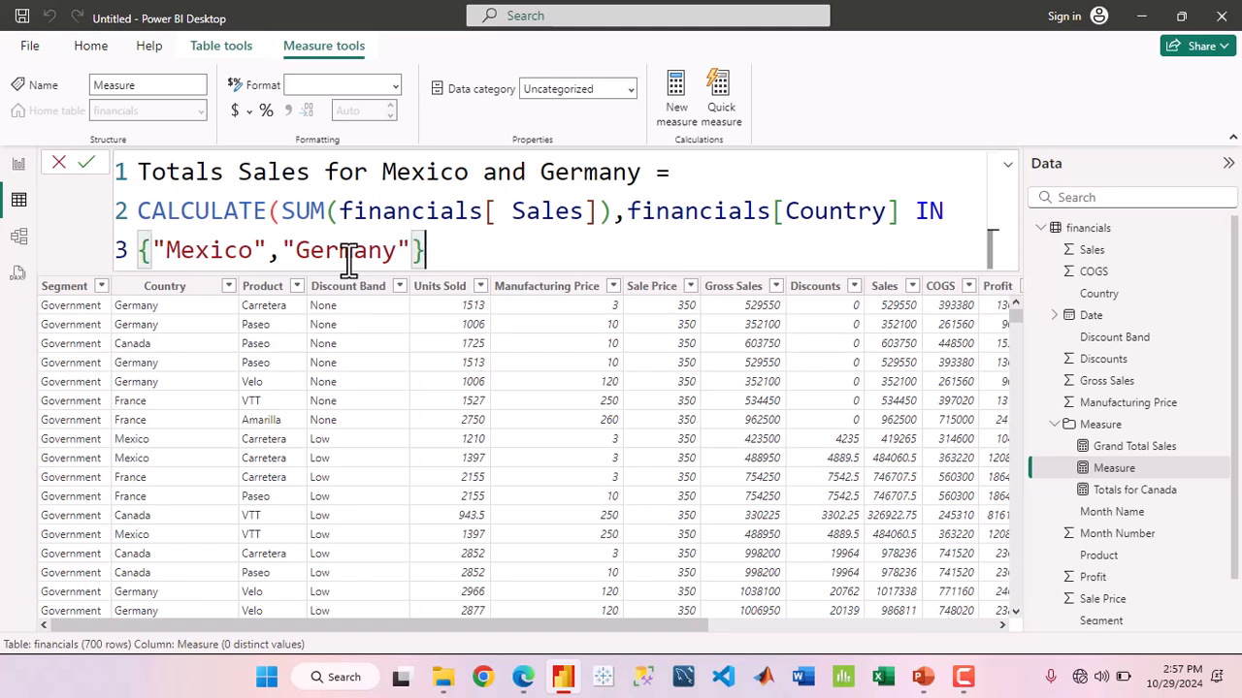
pyautogui.write(')')
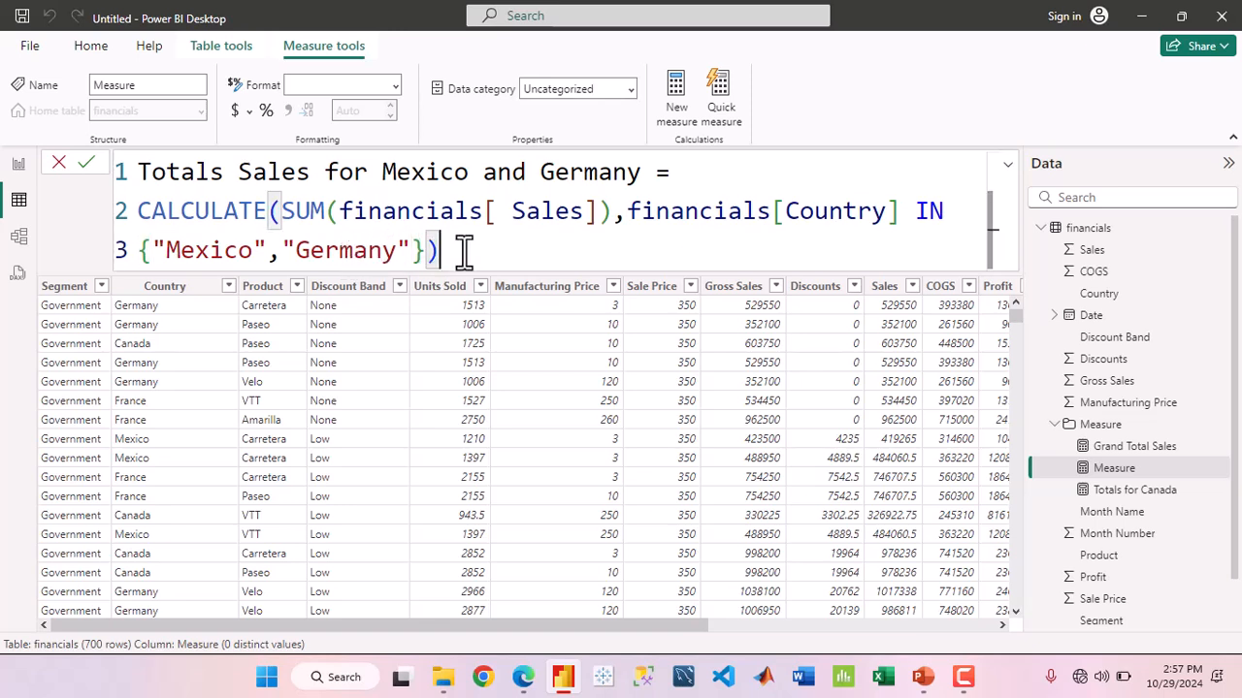
pyautogui.press('Return')
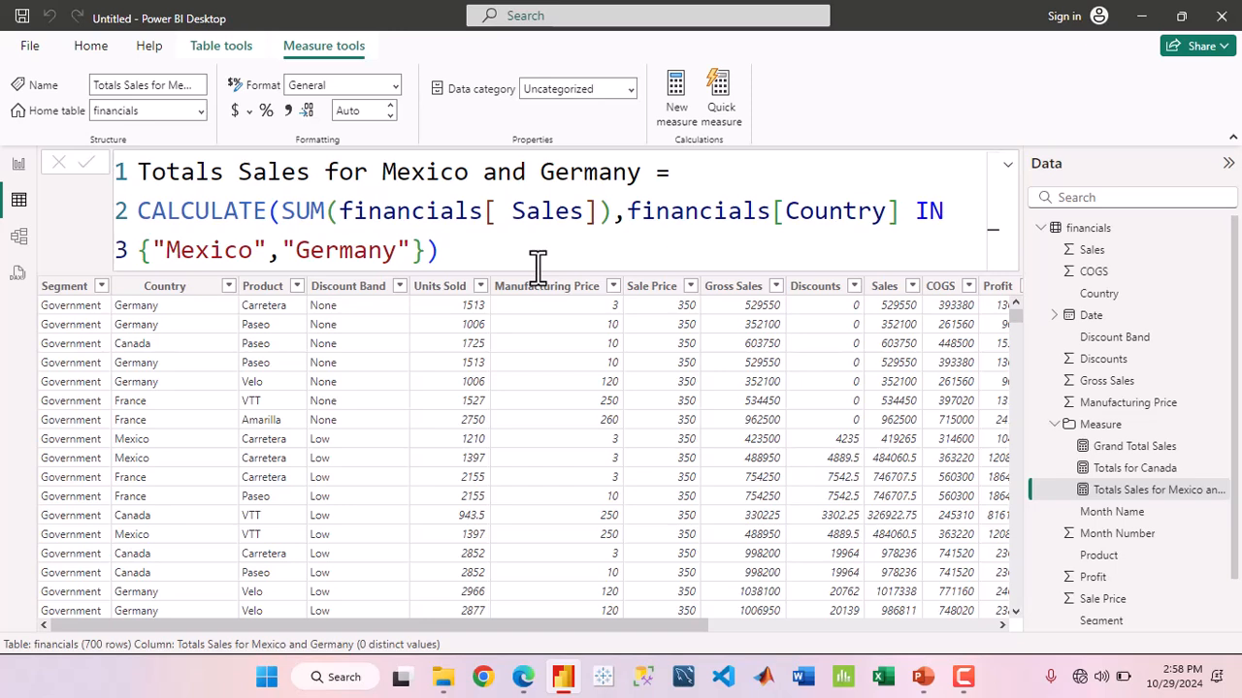
# Return to the report page and move the Totals for Canada card up beside the Sum of Sales card
pyautogui.click(18, 167)
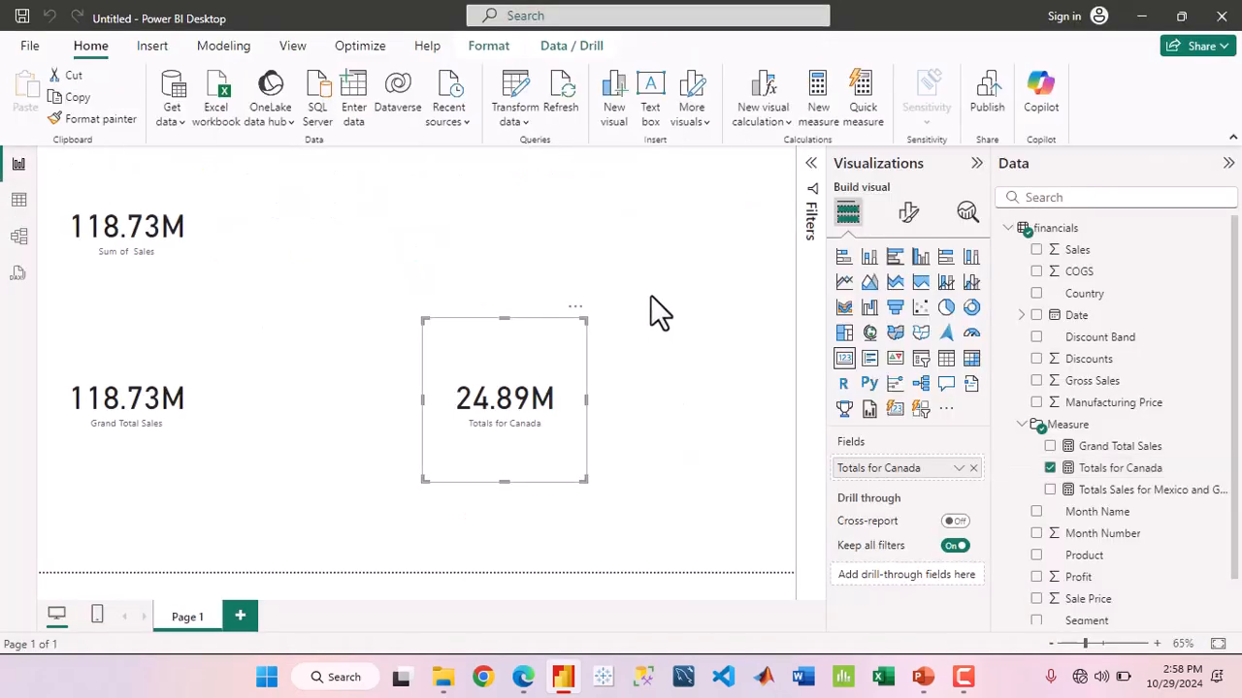
pyautogui.moveTo(578, 310); pyautogui.dragTo(382, 166)
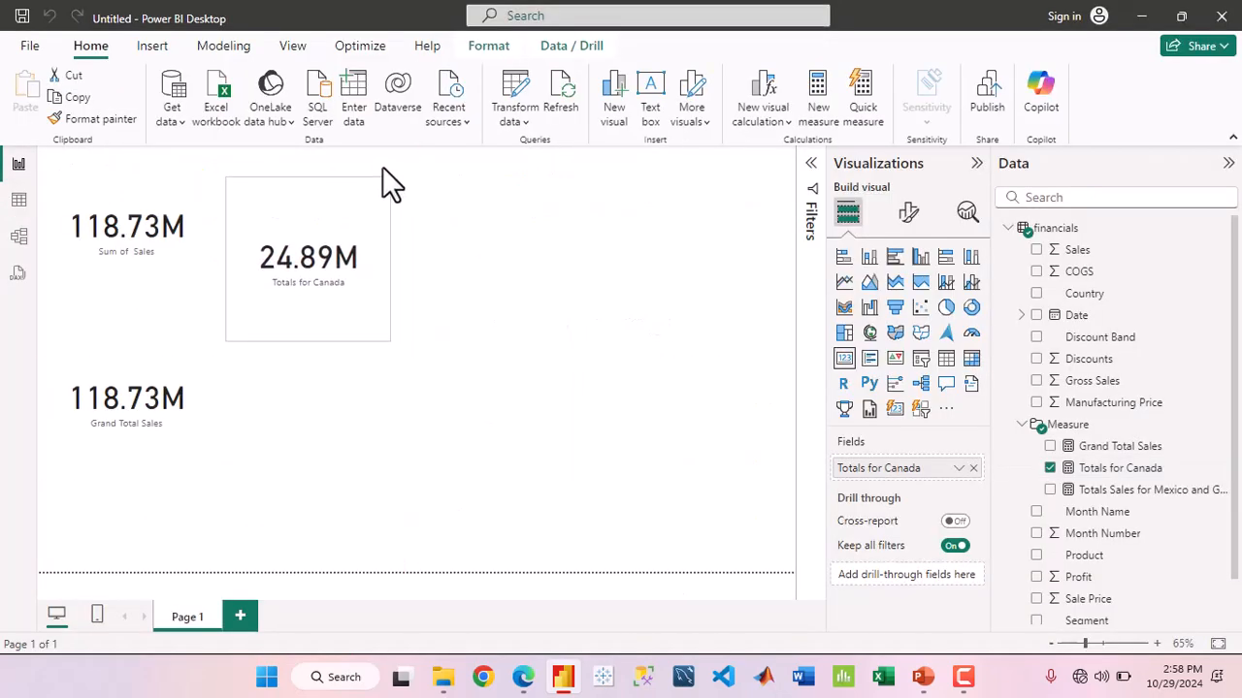
pyautogui.click(665, 442)
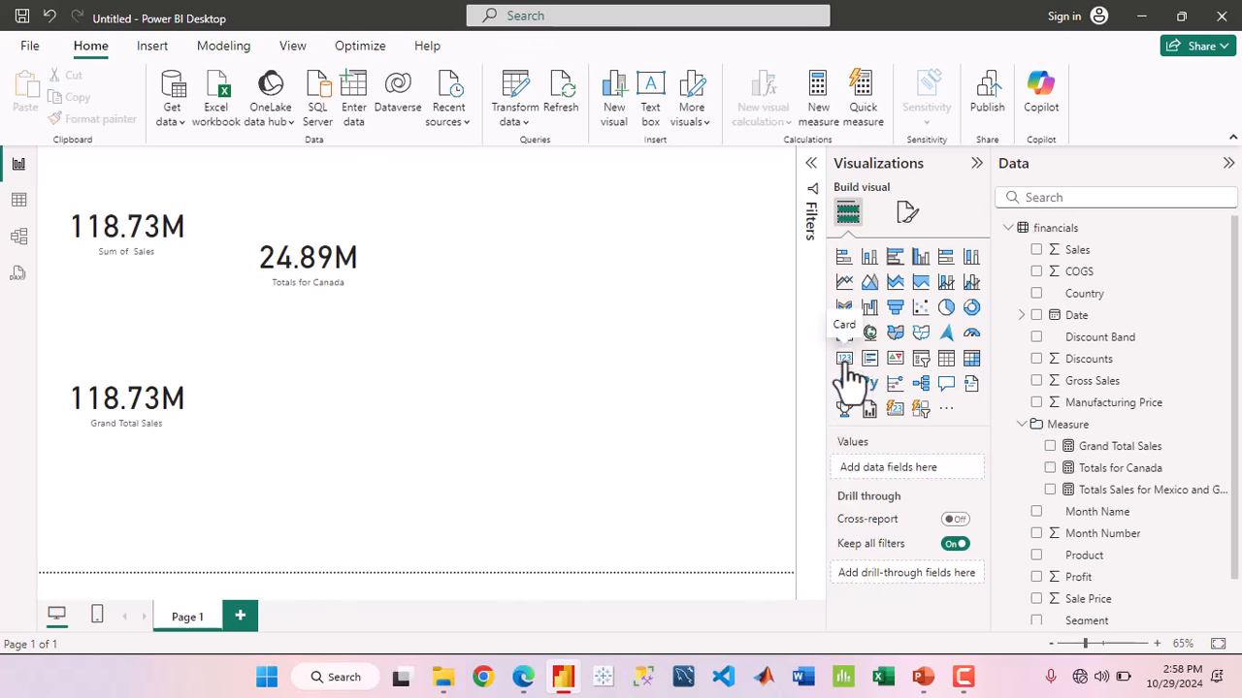
# Add a card showing the Totals Sales for Mexico and Germany measure and place it below and right of the Totals for Canada card
pyautogui.click(845, 359)
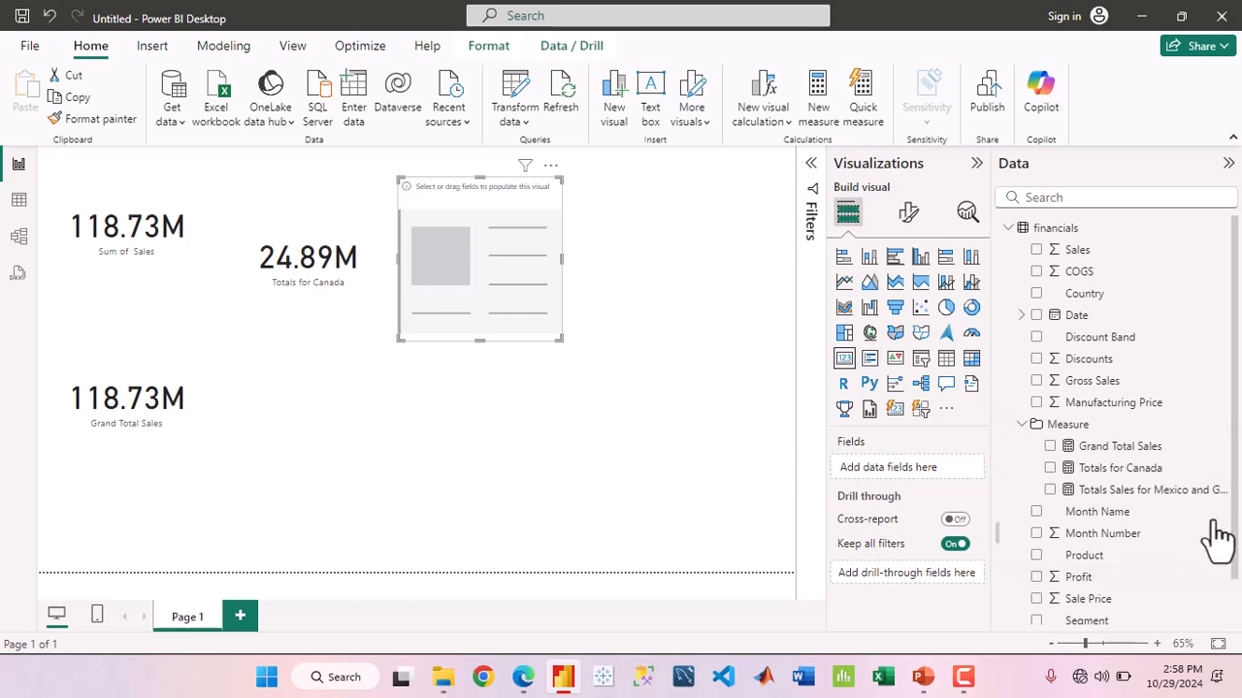
pyautogui.moveTo(1178, 493); pyautogui.dragTo(947, 473)
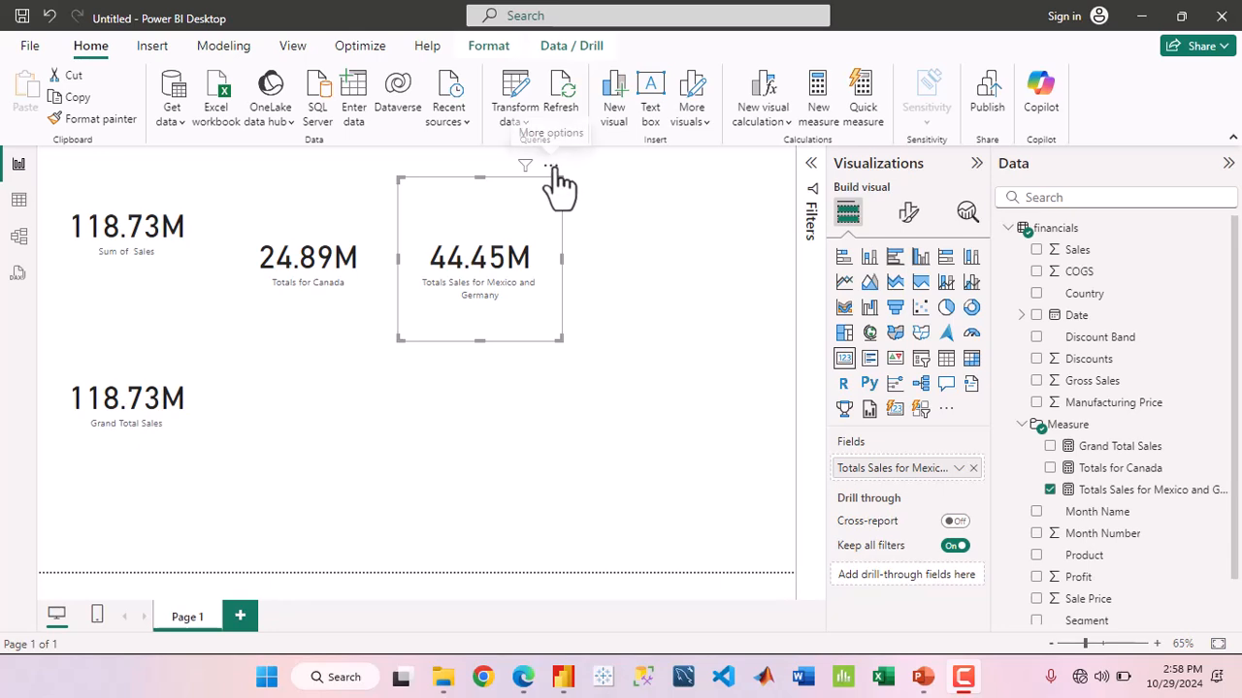
pyautogui.moveTo(554, 166); pyautogui.dragTo(623, 269)
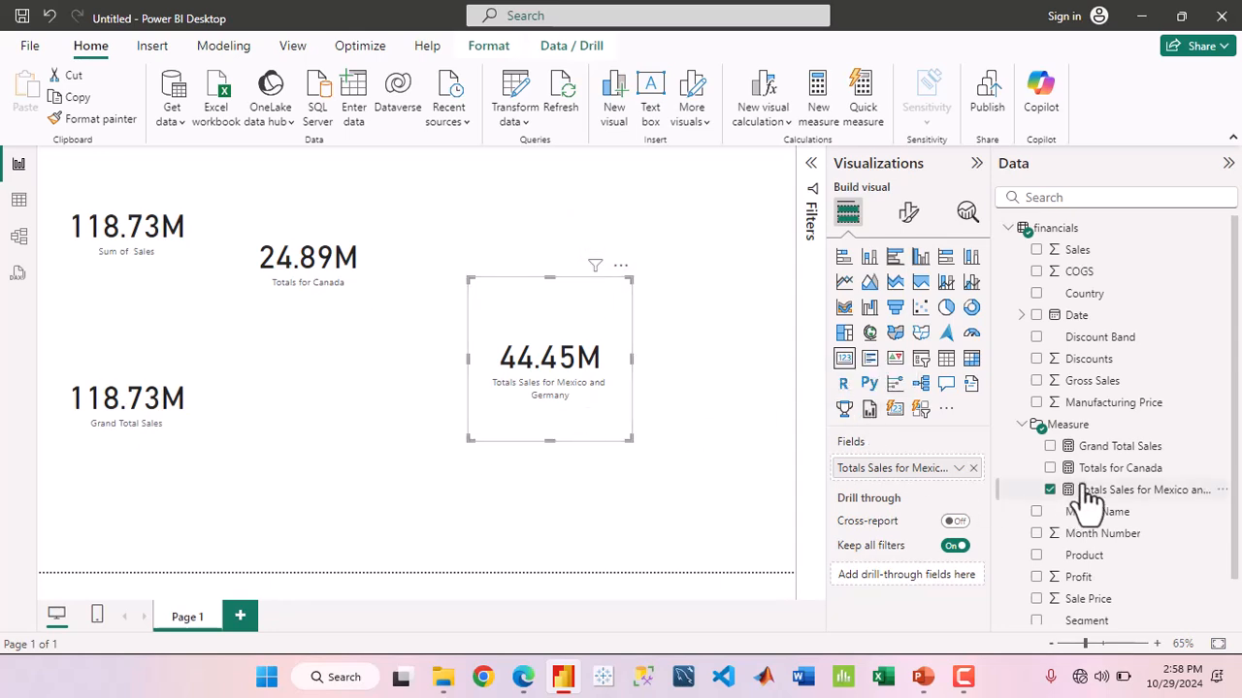
# Review the formula of the Totals Sales for Mexico and Germany measure and the columns of the financials table
pyautogui.click(1116, 490)
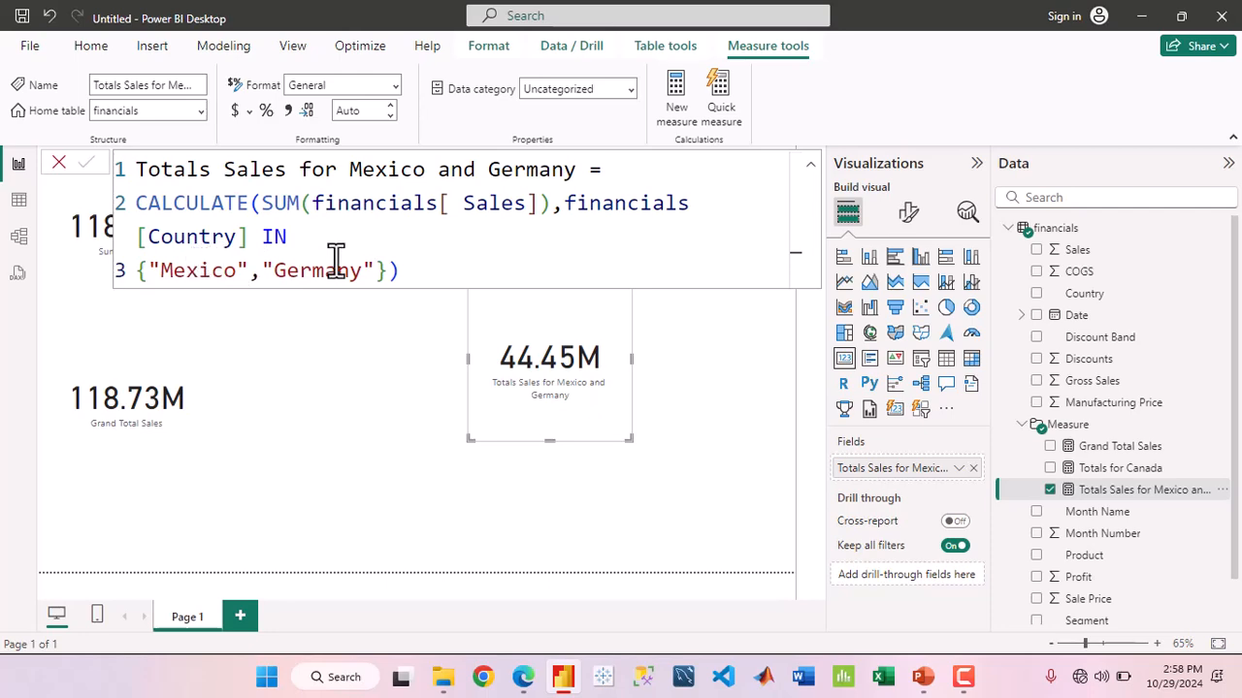
pyautogui.click(19, 200)
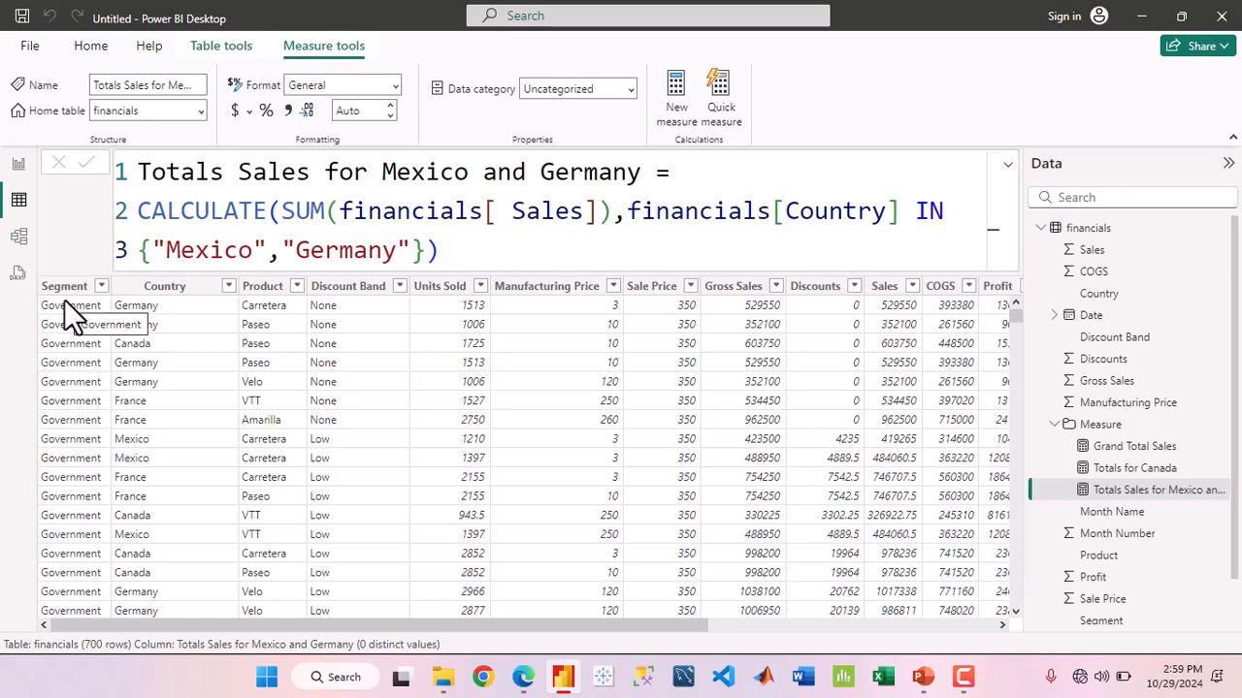
pyautogui.hscroll(3, 345, 347)
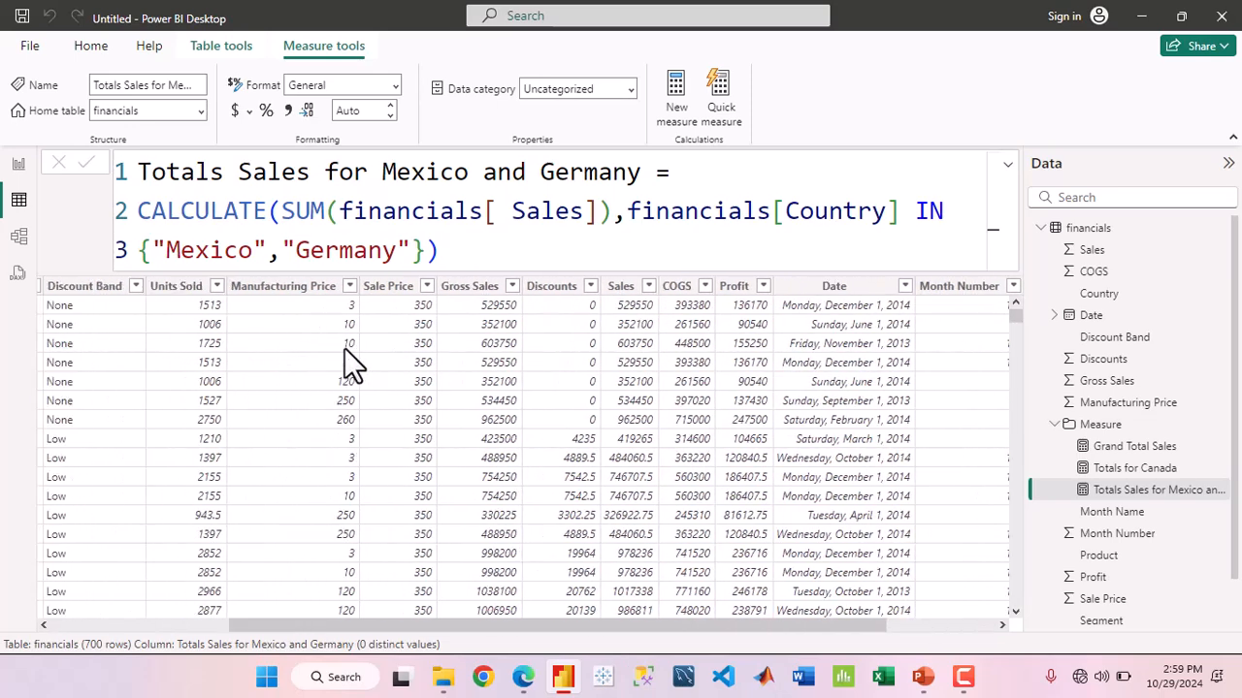
pyautogui.hscroll(-3, 344, 350)
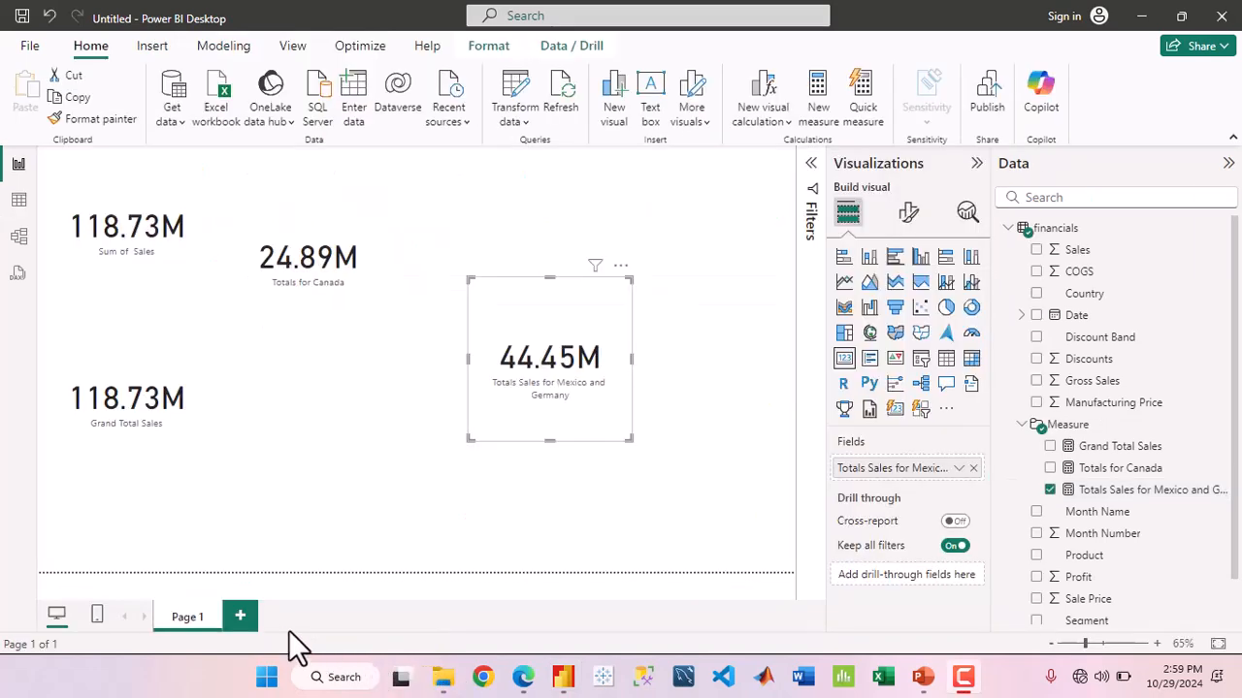
# Add a second report page and place an empty stacked column chart in its upper-left area, slightly away from the page corner
pyautogui.click(240, 617)
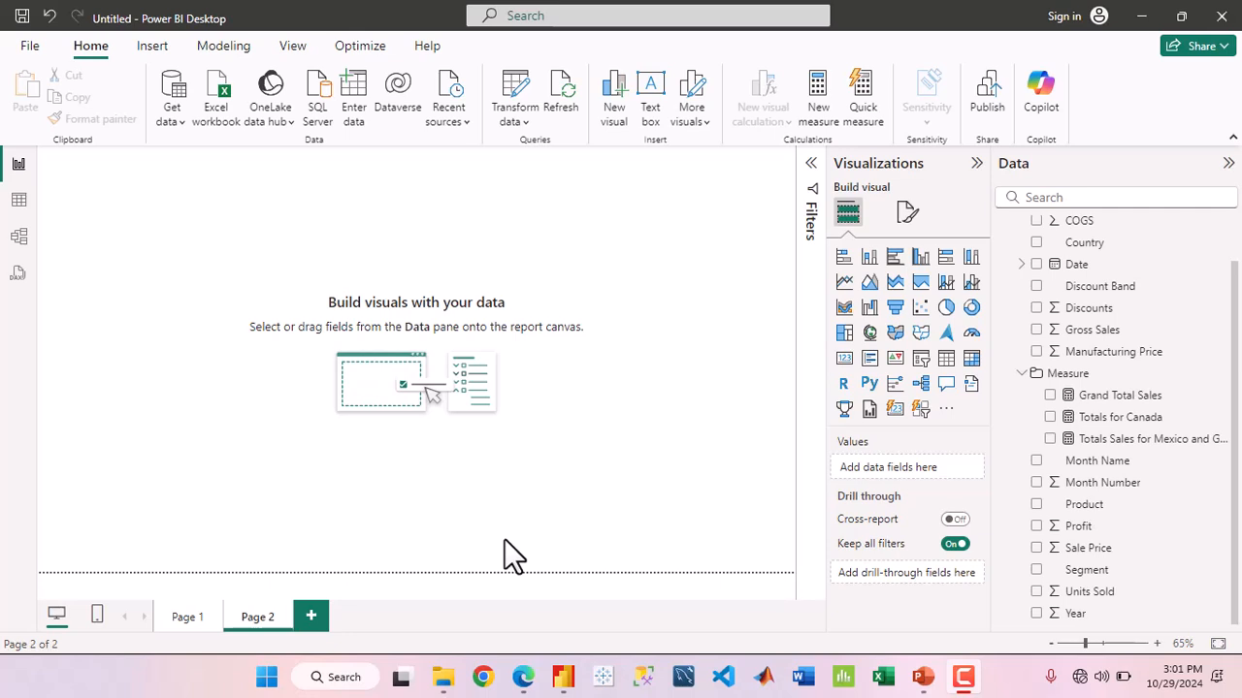
pyautogui.click(869, 258)
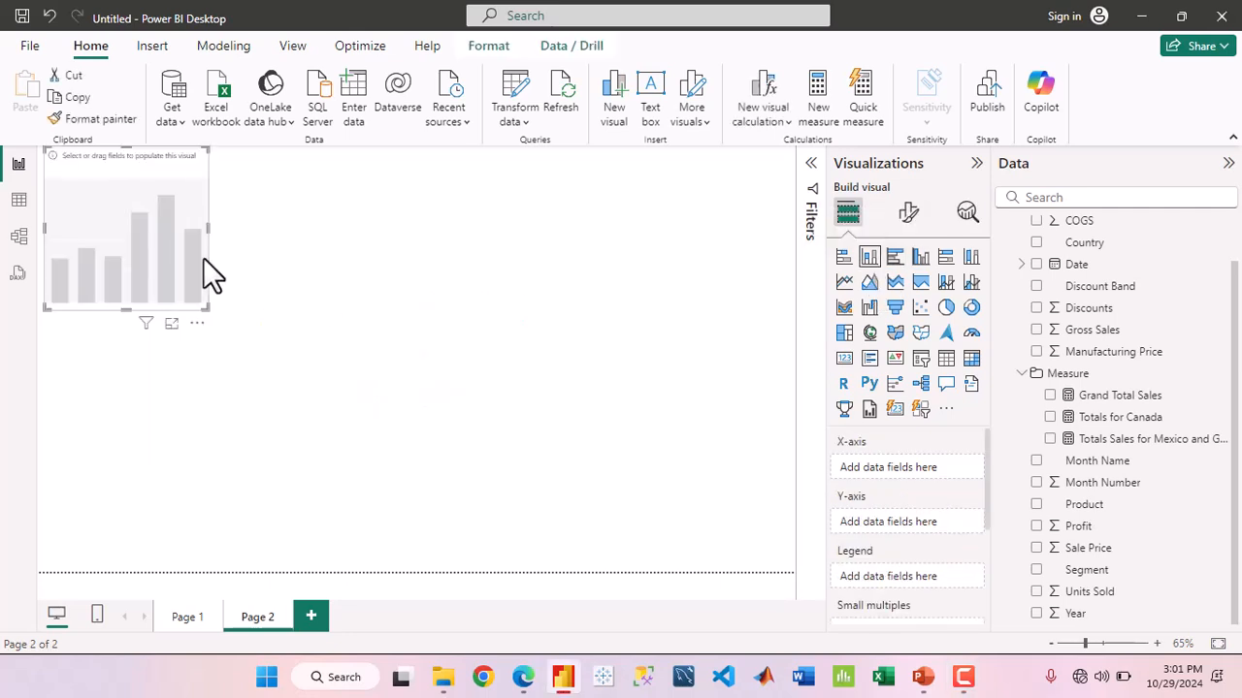
pyautogui.moveTo(197, 326); pyautogui.dragTo(316, 374)
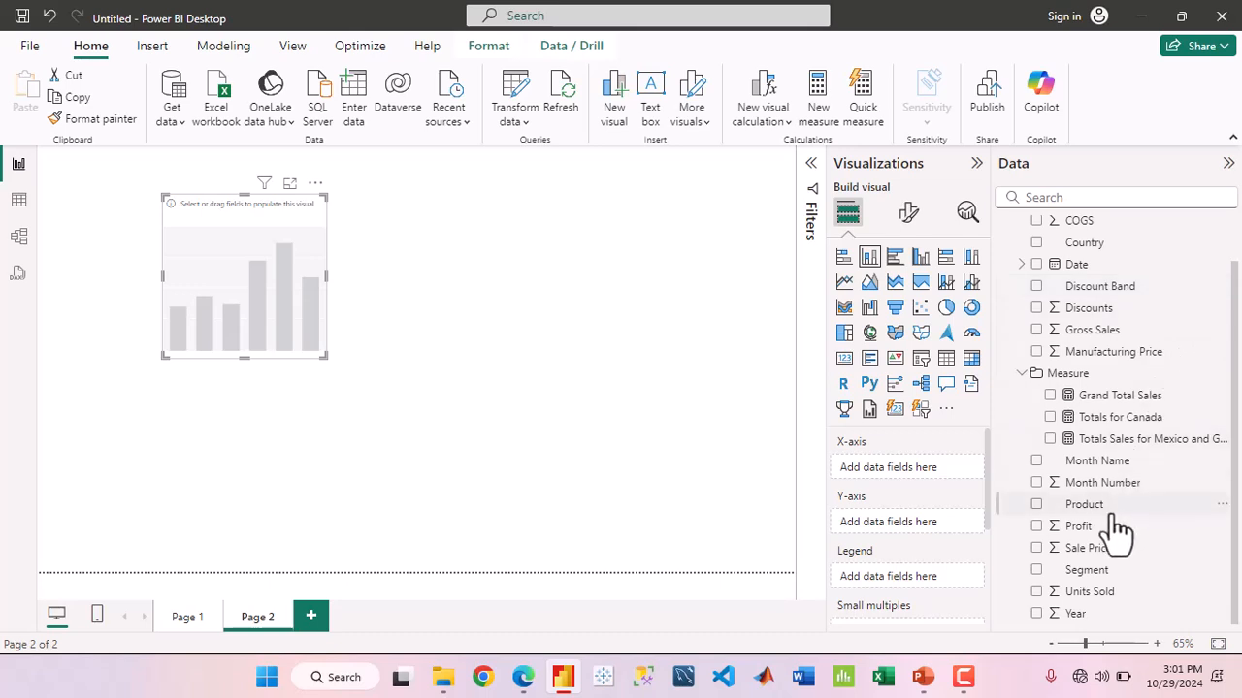
# Plot Totals Sales for Mexico and Germany on the Y-axis against Product on the X-axis, and enlarge the chart across most of the page
pyautogui.moveTo(1113, 522); pyautogui.dragTo(946, 485)
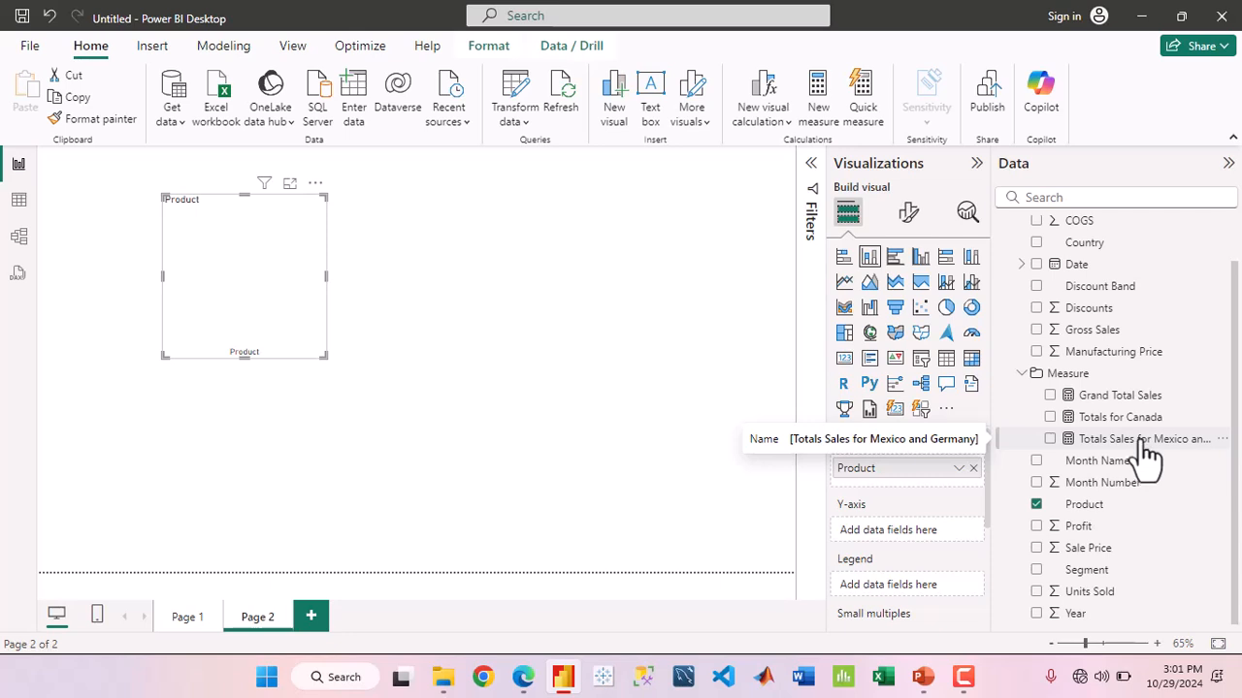
pyautogui.moveTo(1148, 451); pyautogui.dragTo(913, 529)
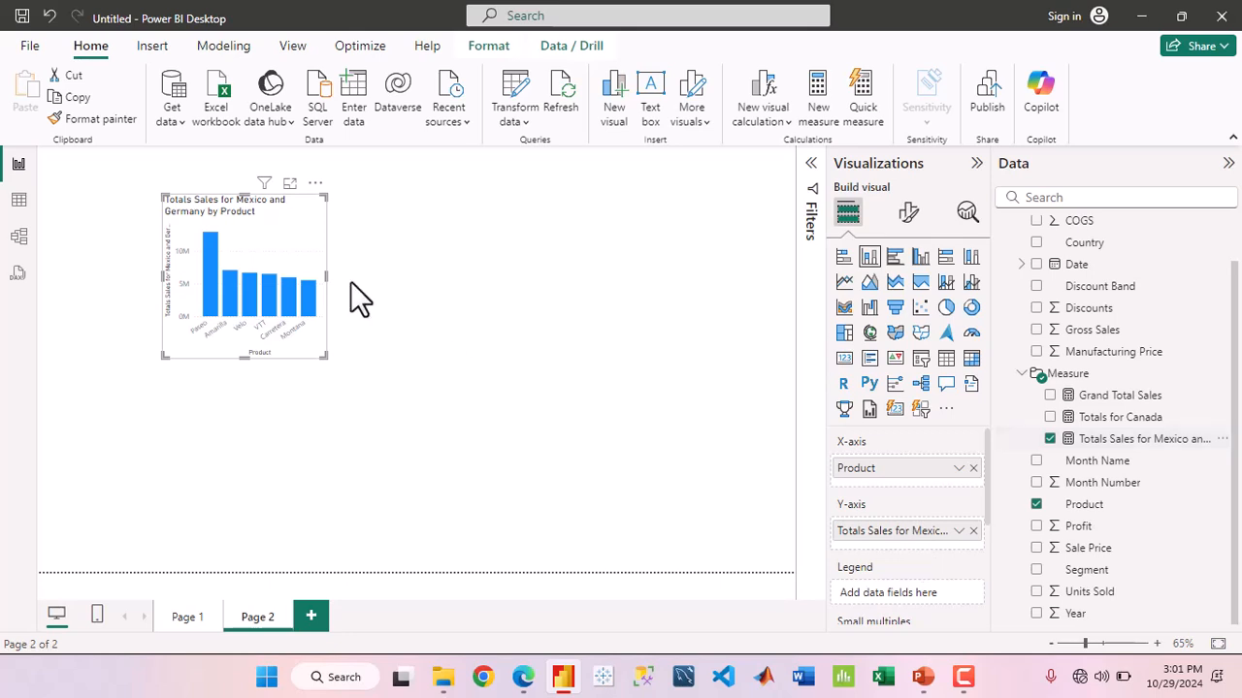
pyautogui.moveTo(327, 358); pyautogui.dragTo(710, 532)
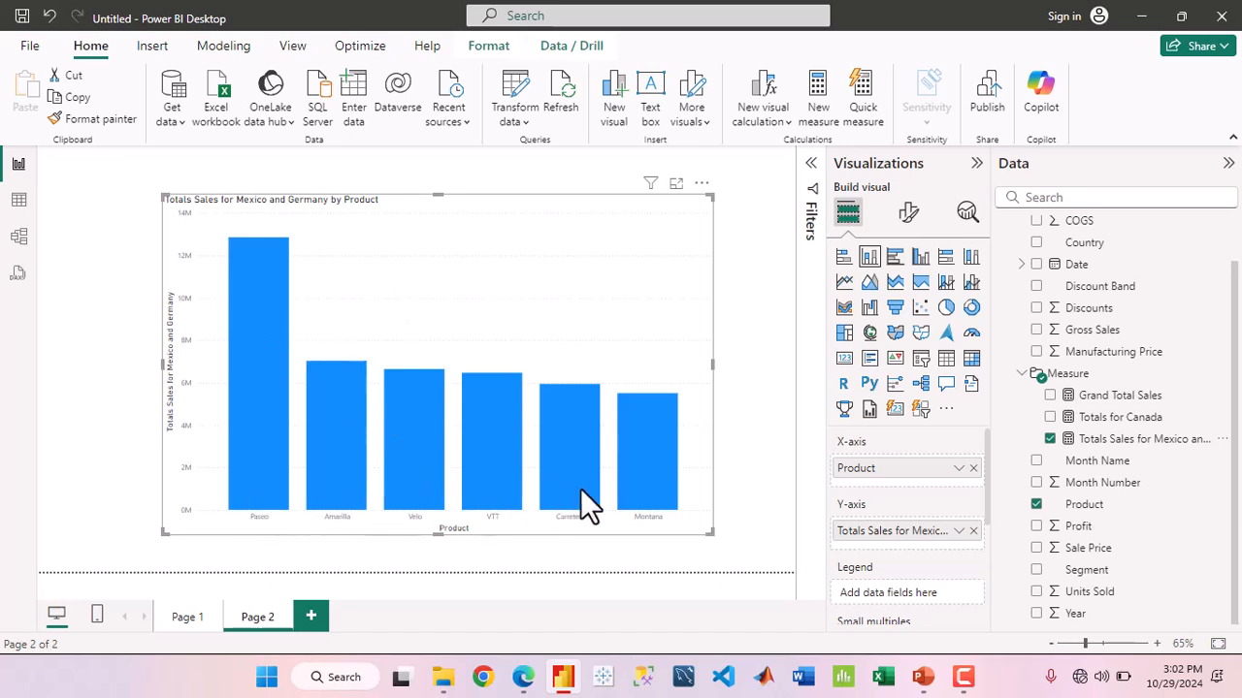
pyautogui.moveTo(647, 485)
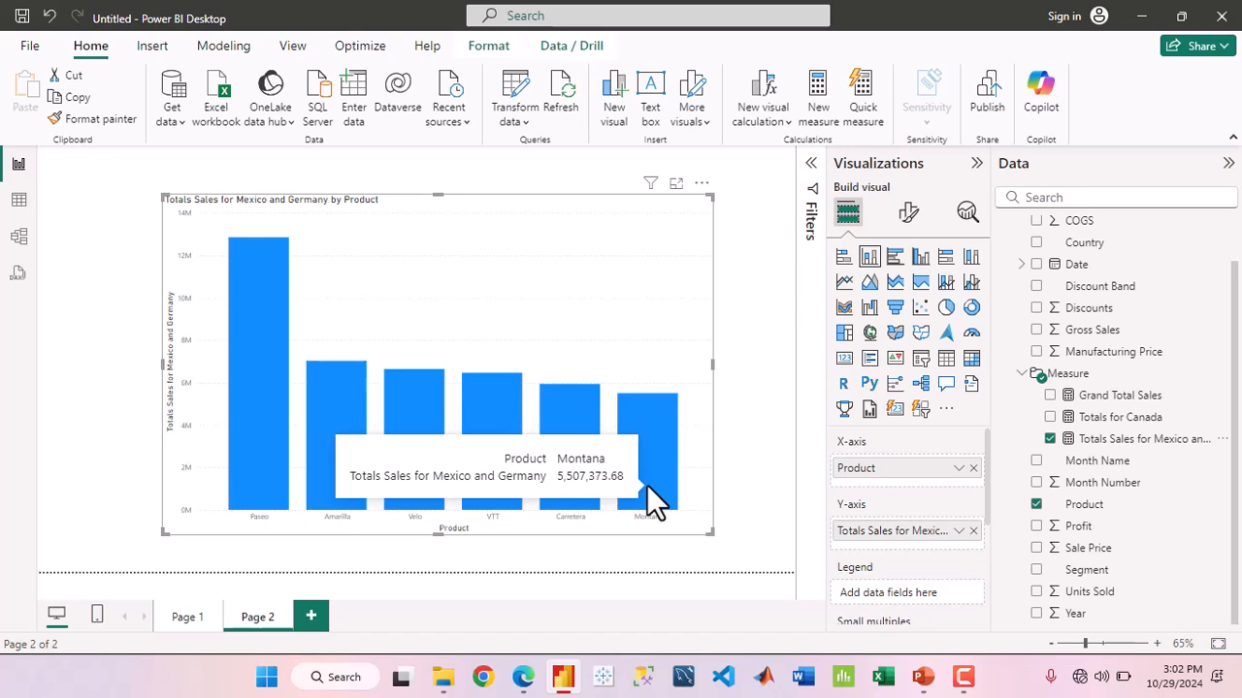
pyautogui.moveTo(268, 388)
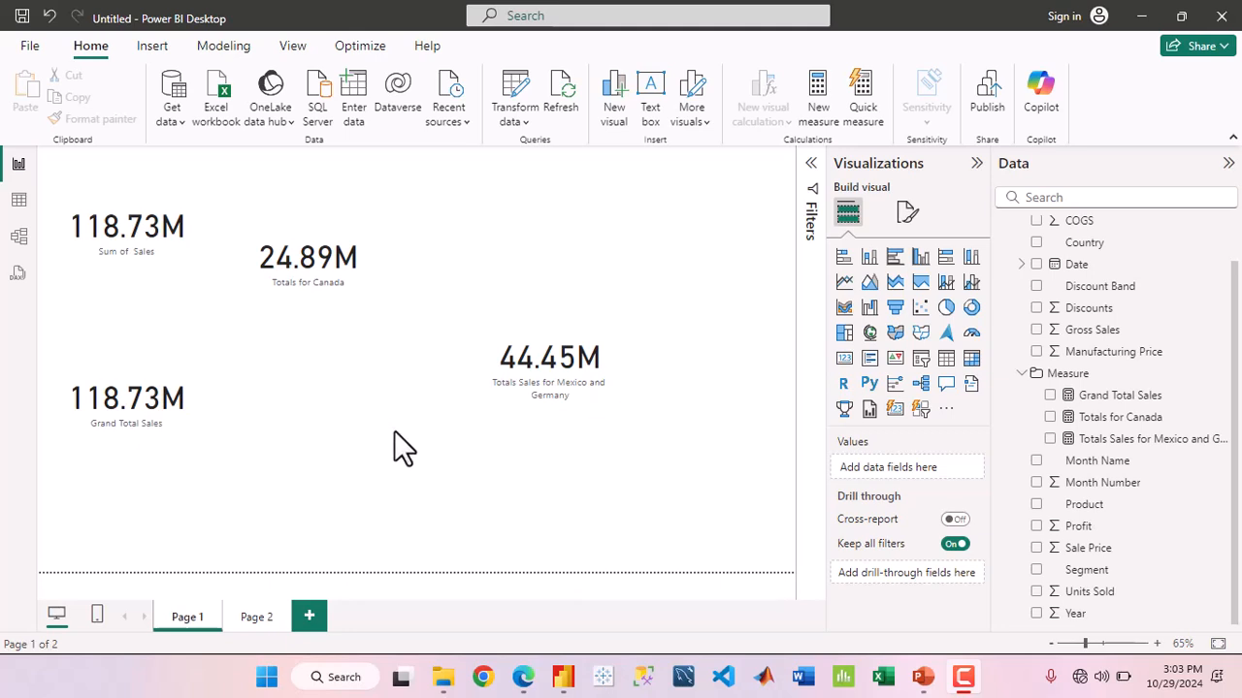
# Examine the Country and Segment columns of the financials table, including the list of distinct Segment values
pyautogui.click(24, 214)
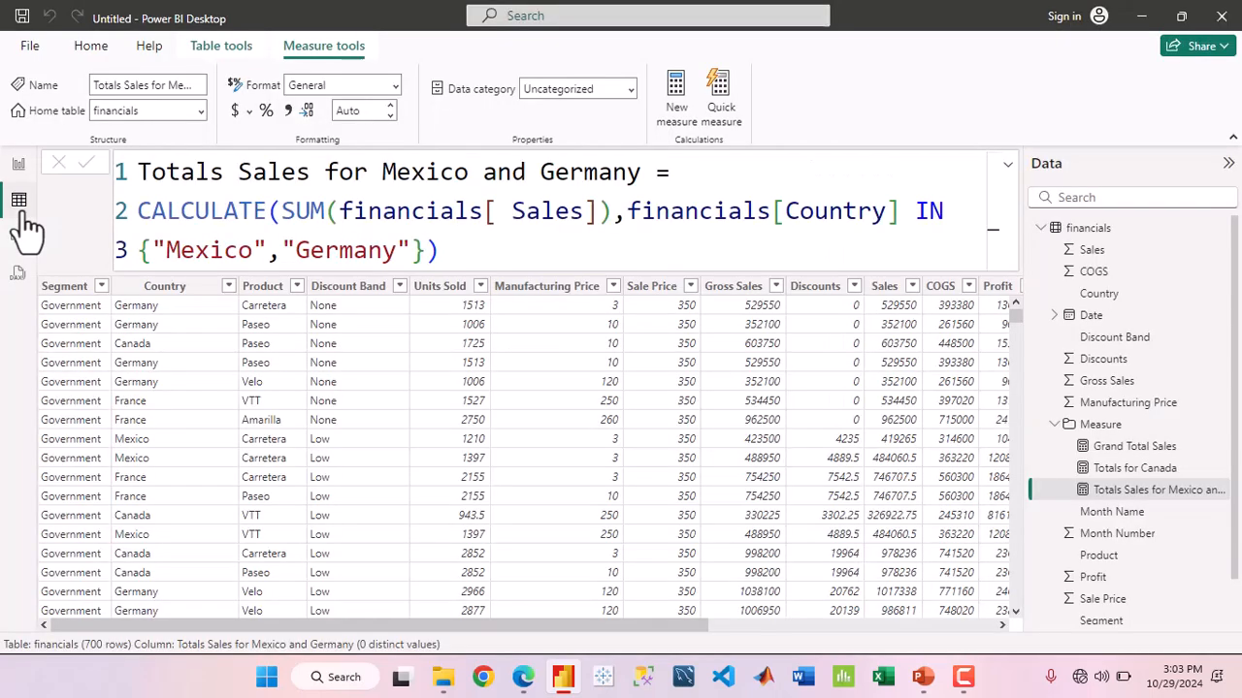
pyautogui.click(185, 288)
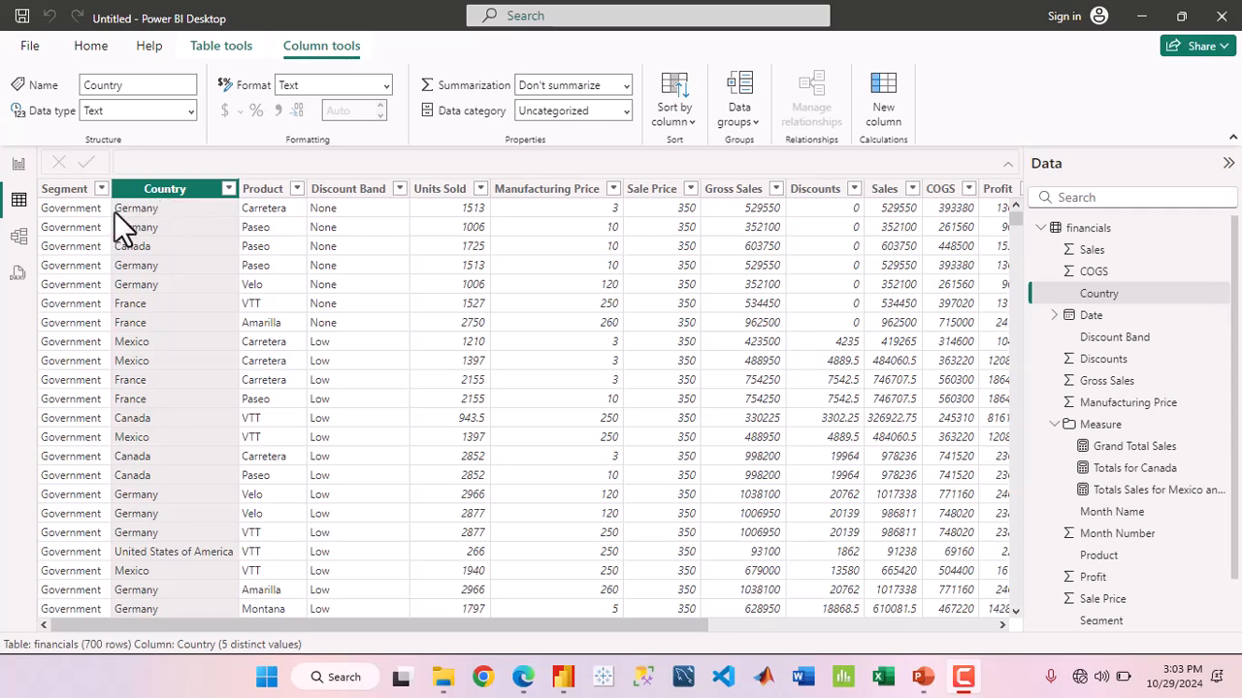
pyautogui.click(58, 194)
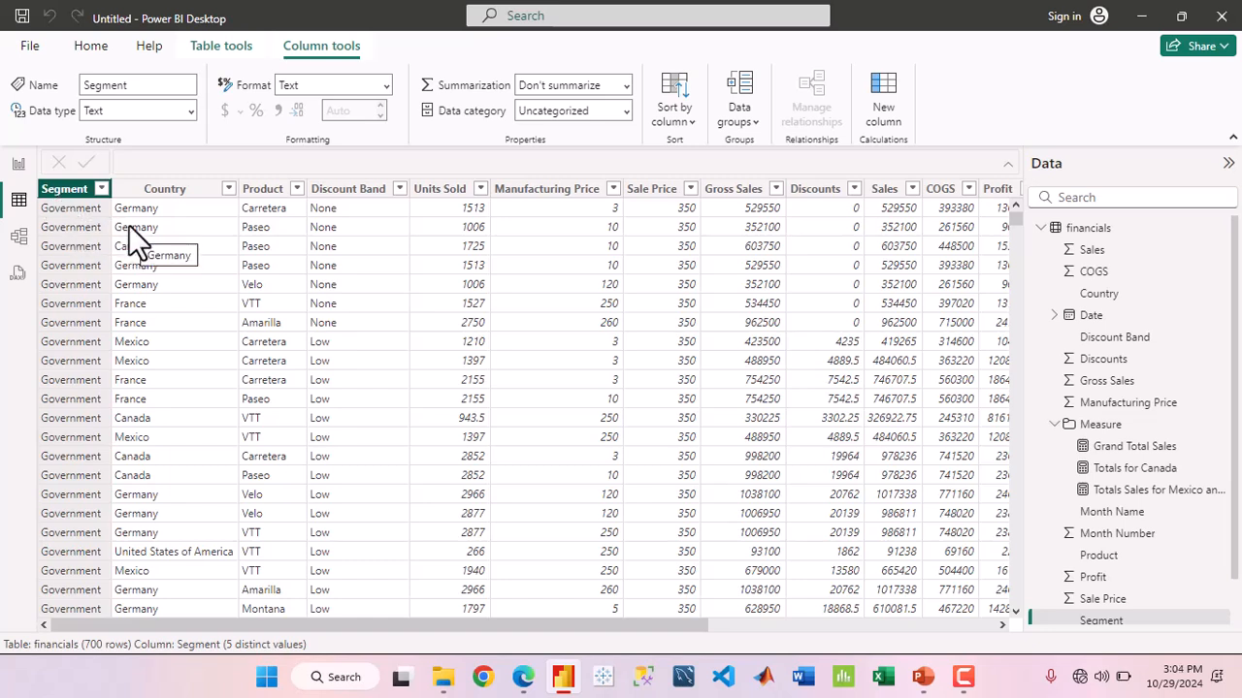
pyautogui.click(100, 189)
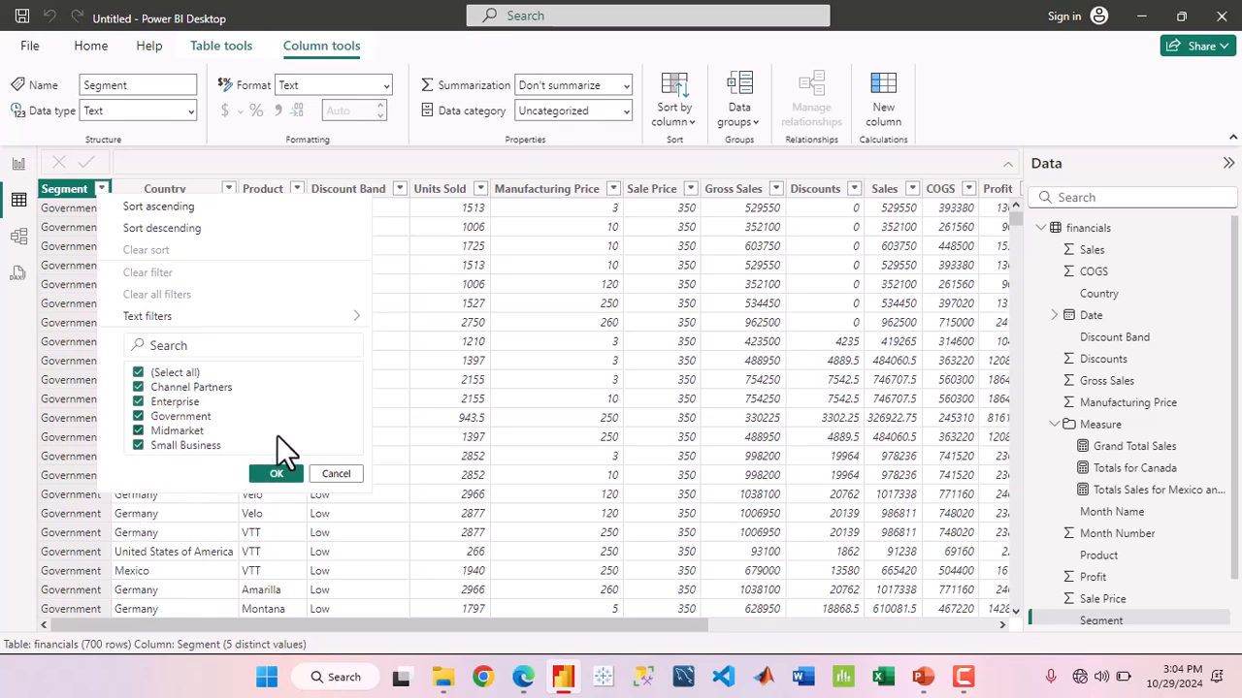
pyautogui.click(168, 189)
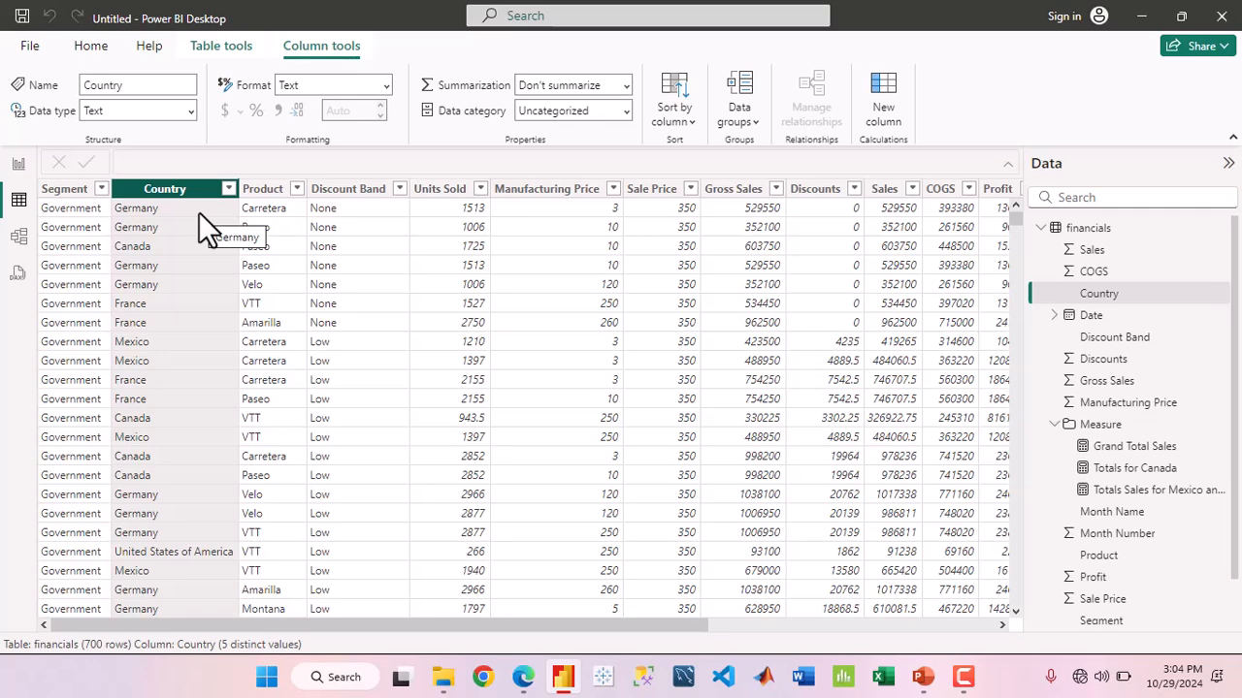
# Filter the financials table's Segment column to Government only and look through the filtered rows
pyautogui.click(103, 190)
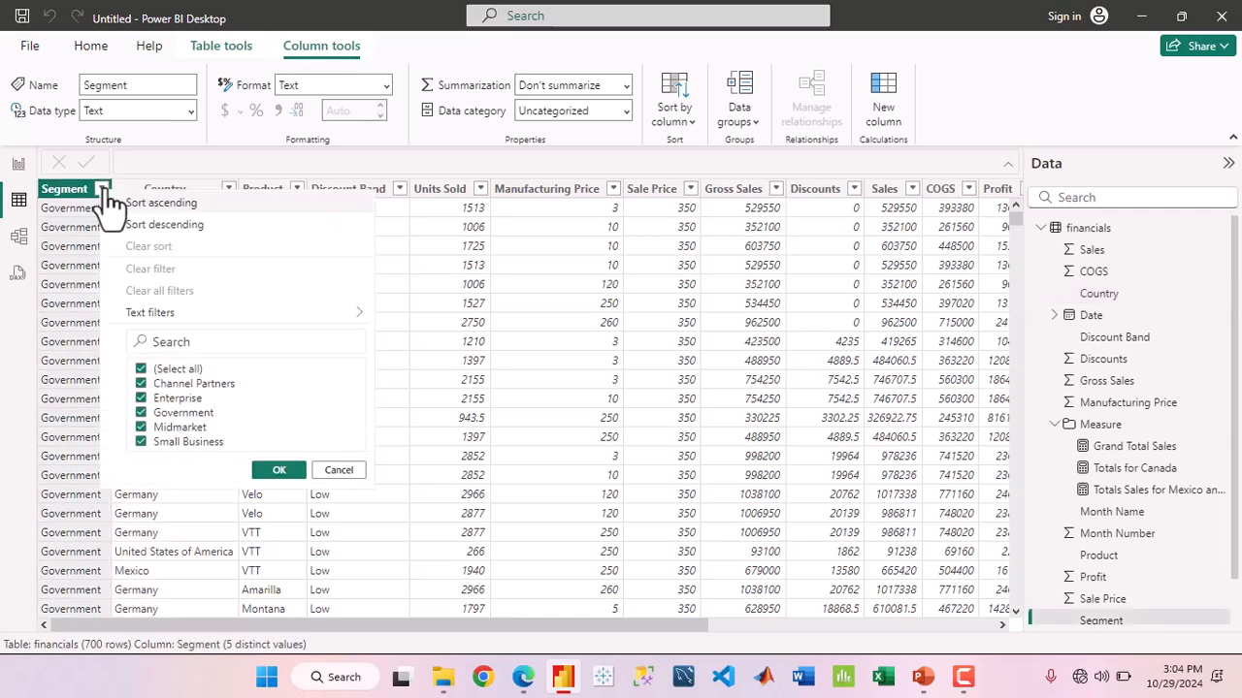
pyautogui.click(143, 370)
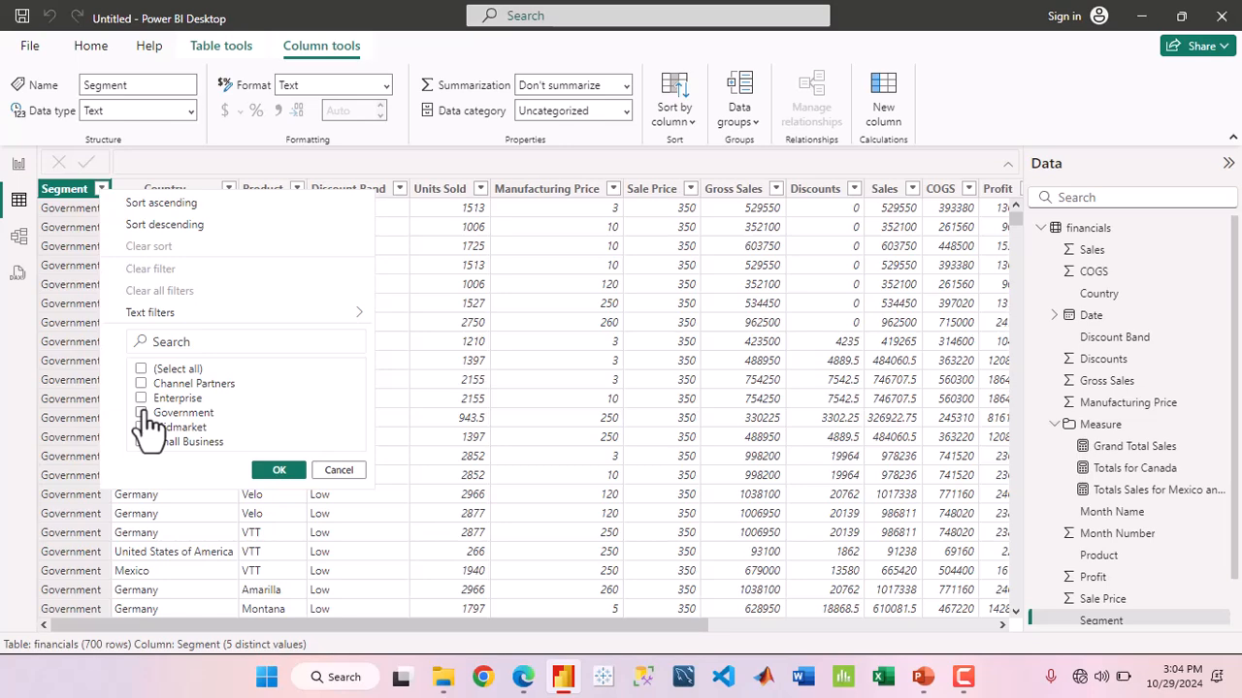
pyautogui.click(141, 413)
pyautogui.click(275, 471)
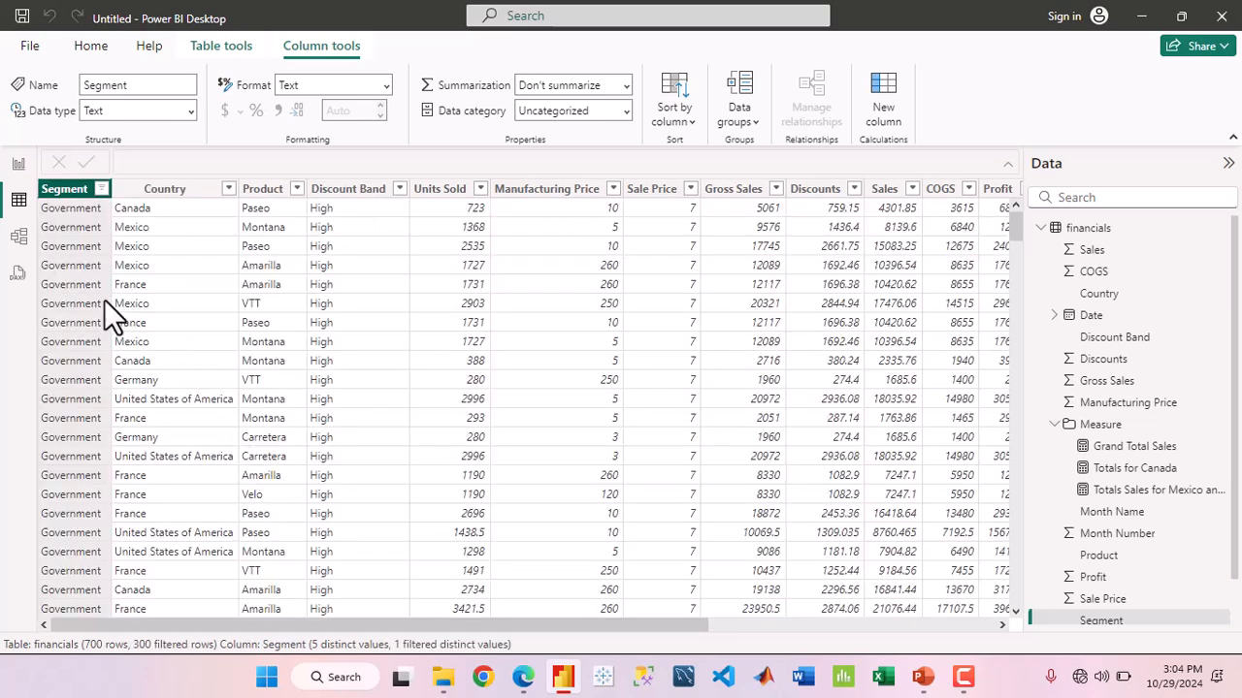
pyautogui.scroll(-15, 104, 299)
pyautogui.scroll(10, 105, 299)
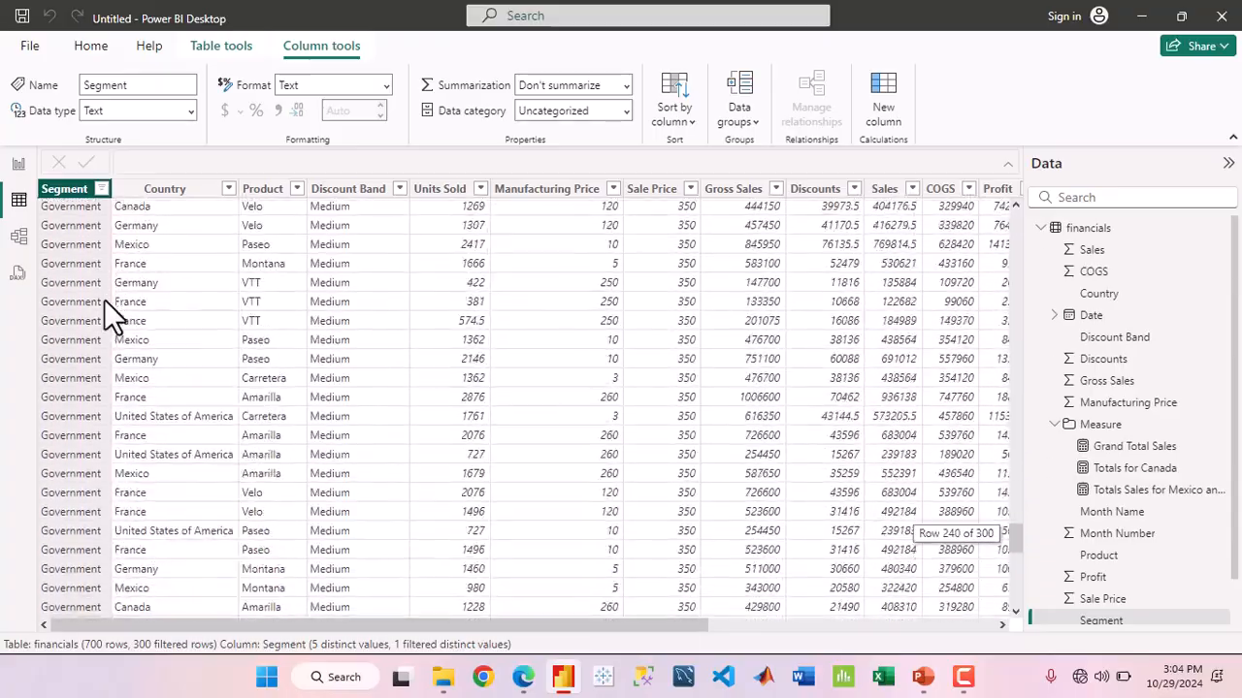
# Filter the financials table's Country column to Germany only, on top of the Government segment filter
pyautogui.scroll(20, 103, 299)
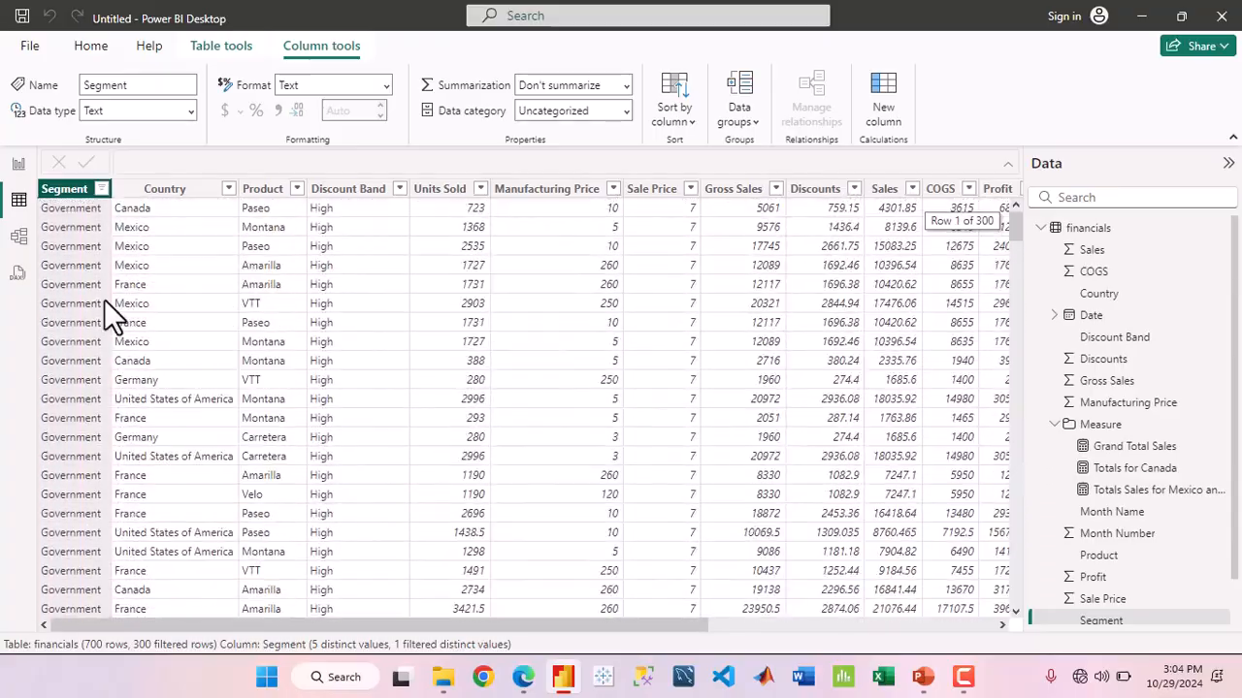
pyautogui.click(229, 188)
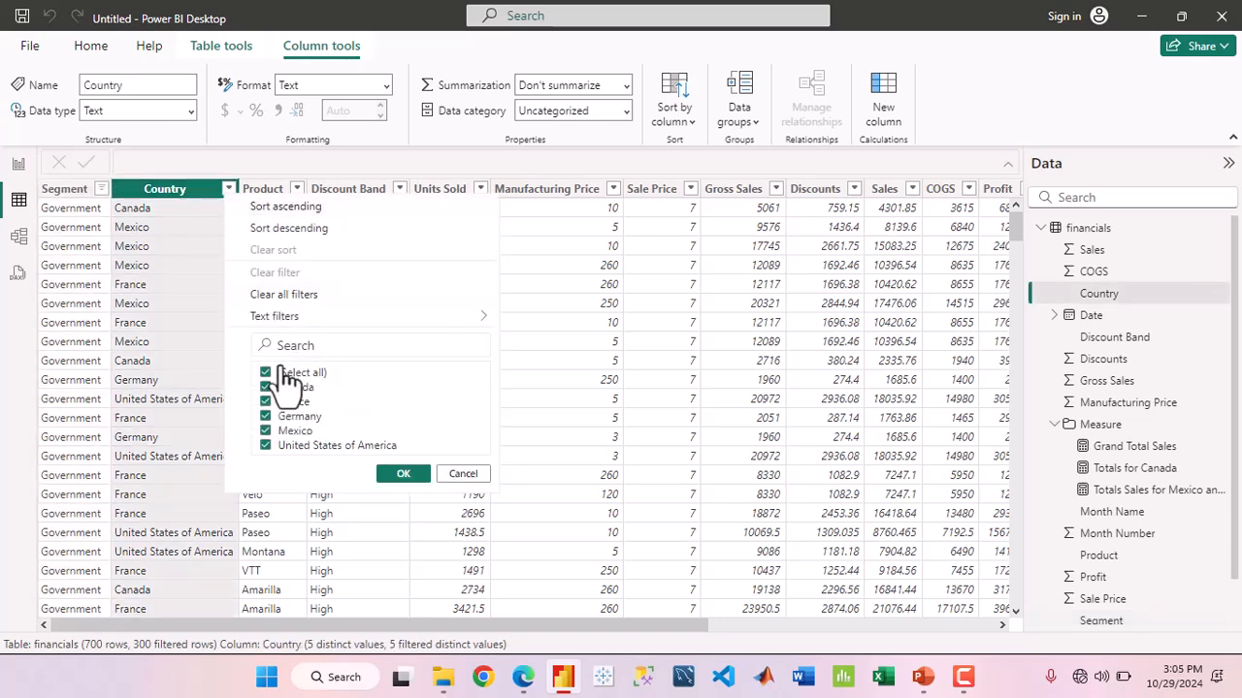
pyautogui.click(267, 374)
pyautogui.click(276, 417)
pyautogui.click(403, 473)
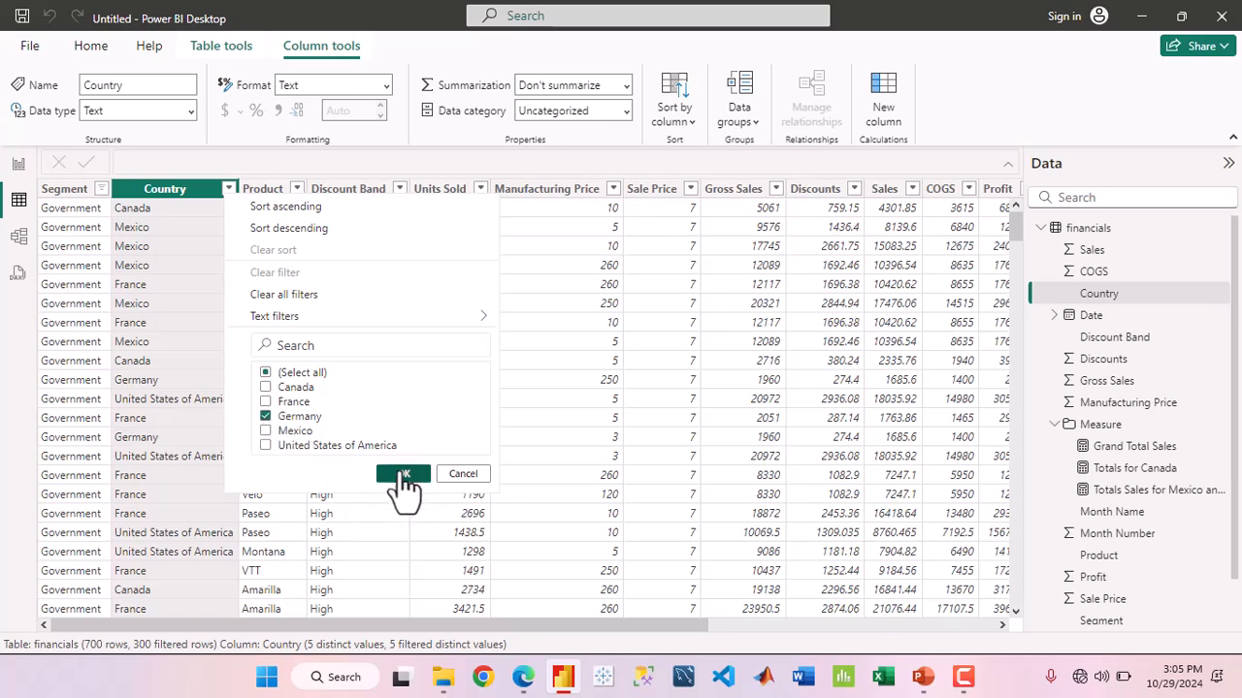
# Look through the Government rows for Germany across all columns, including Profit and Date, and clear all filters from the table
pyautogui.scroll(-10, 106, 350)
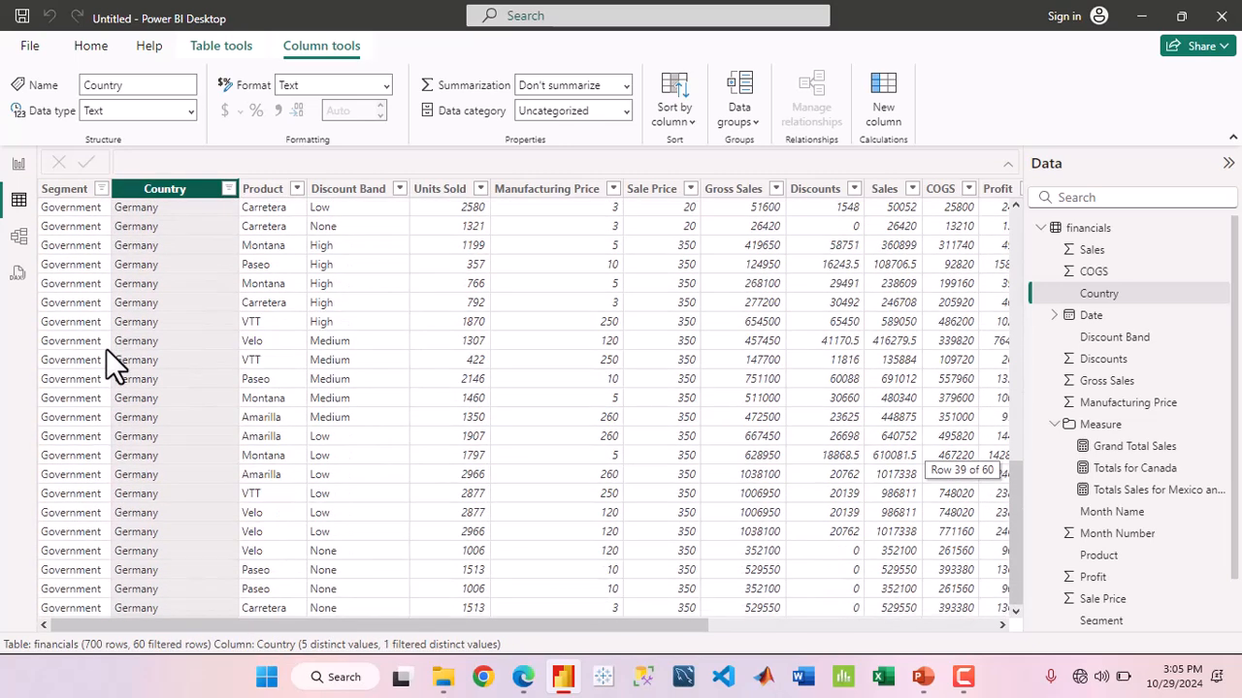
pyautogui.scroll(10, 106, 350)
pyautogui.scroll(-4, 106, 352)
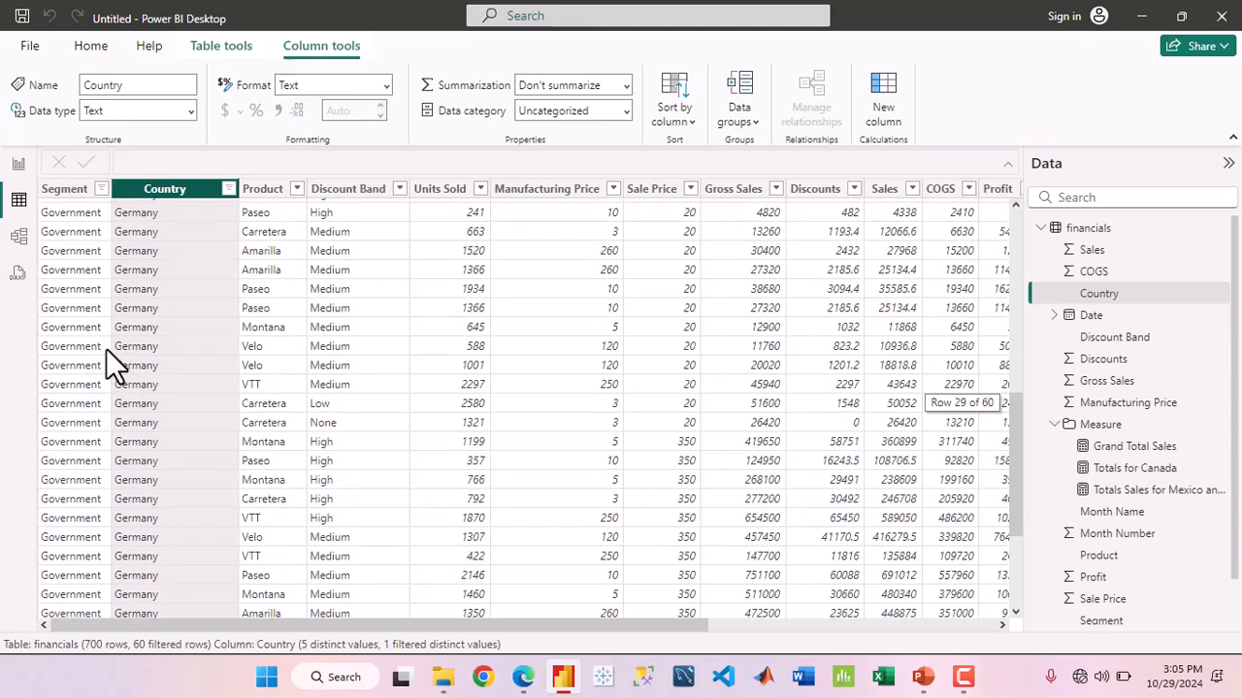
pyautogui.scroll(4, 107, 352)
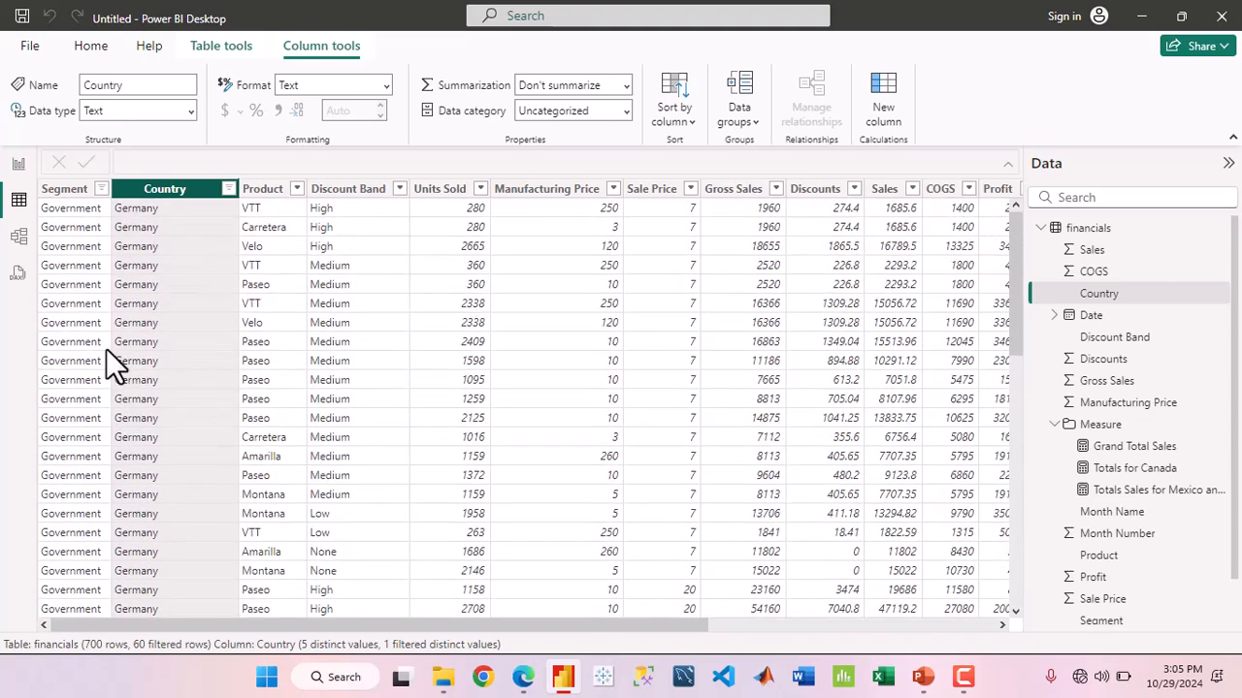
pyautogui.hscroll(5, 642, 370)
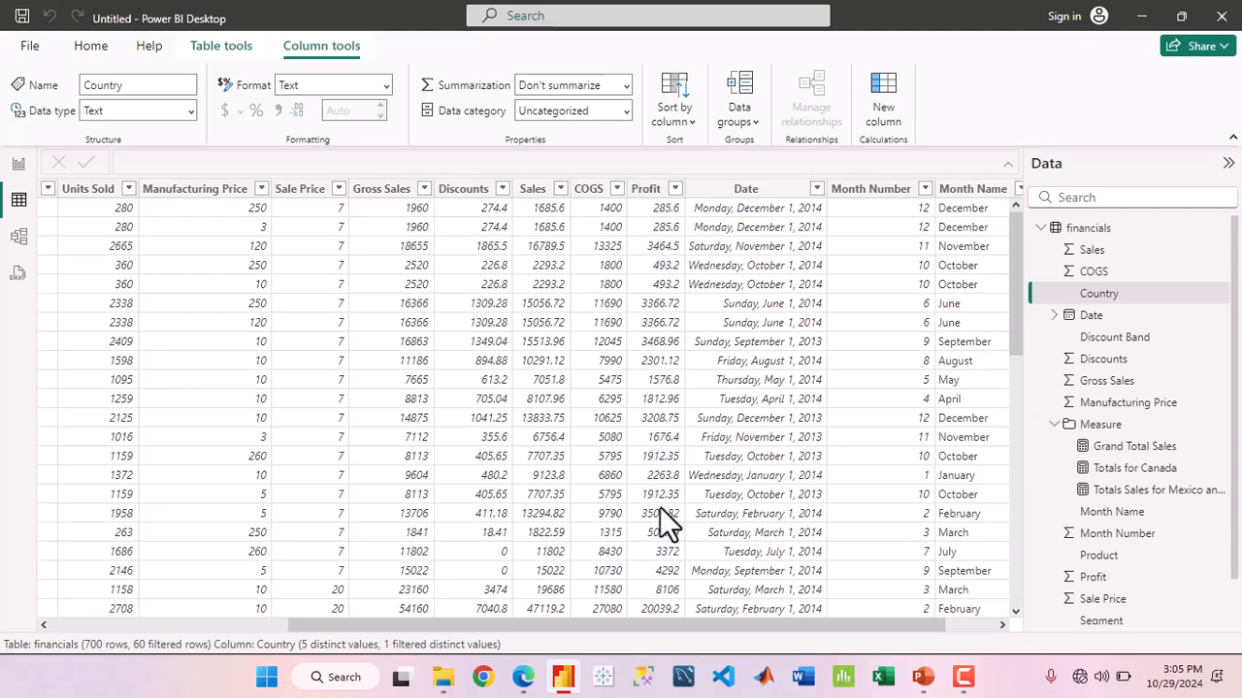
pyautogui.scroll(-12, 659, 506)
pyautogui.scroll(12, 659, 506)
pyautogui.hscroll(-5, 659, 506)
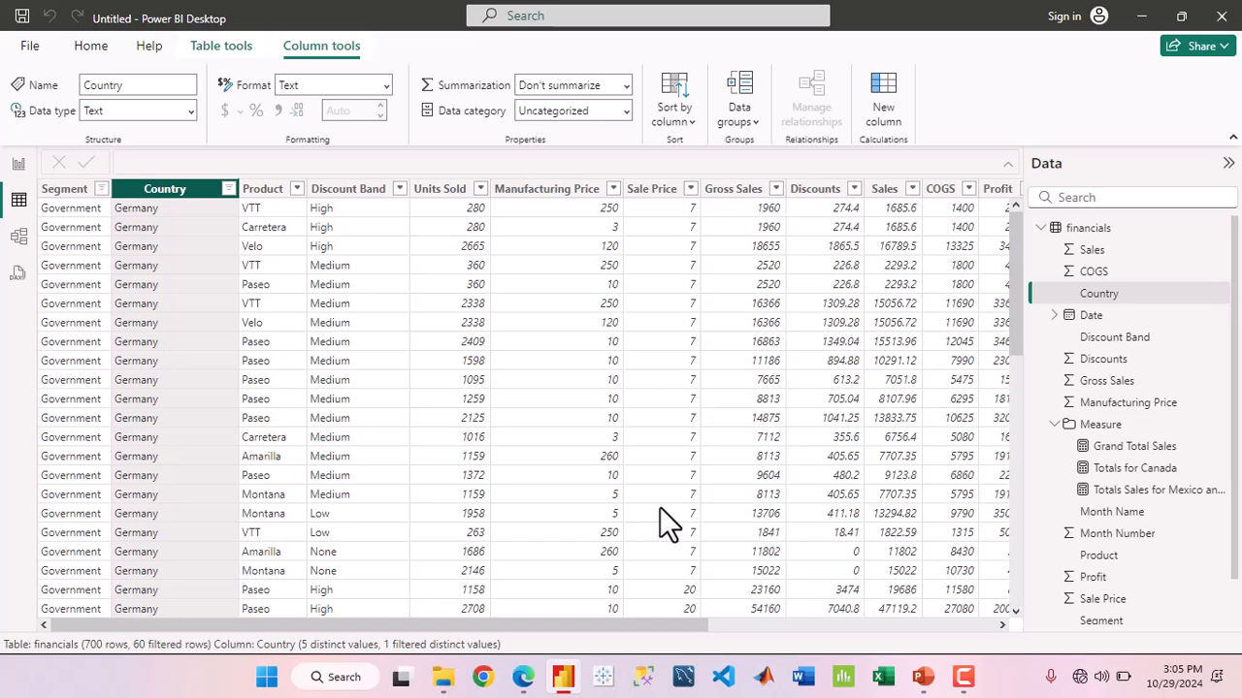
pyautogui.click(101, 189)
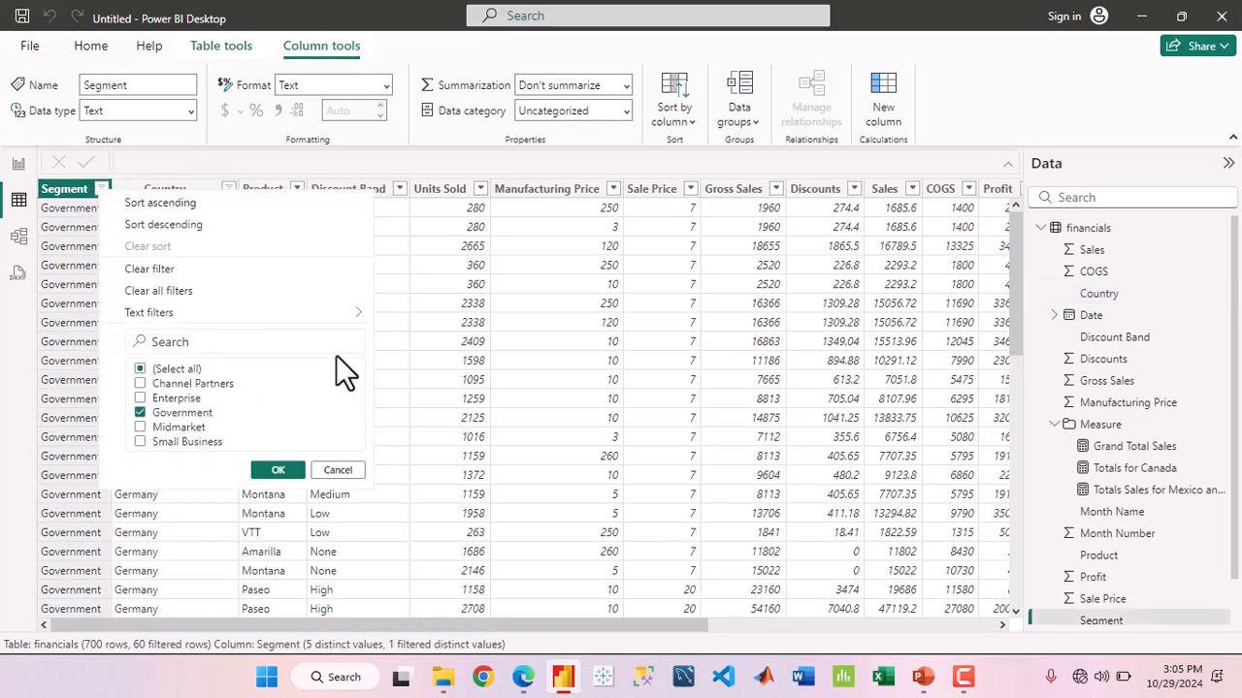
pyautogui.click(224, 291)
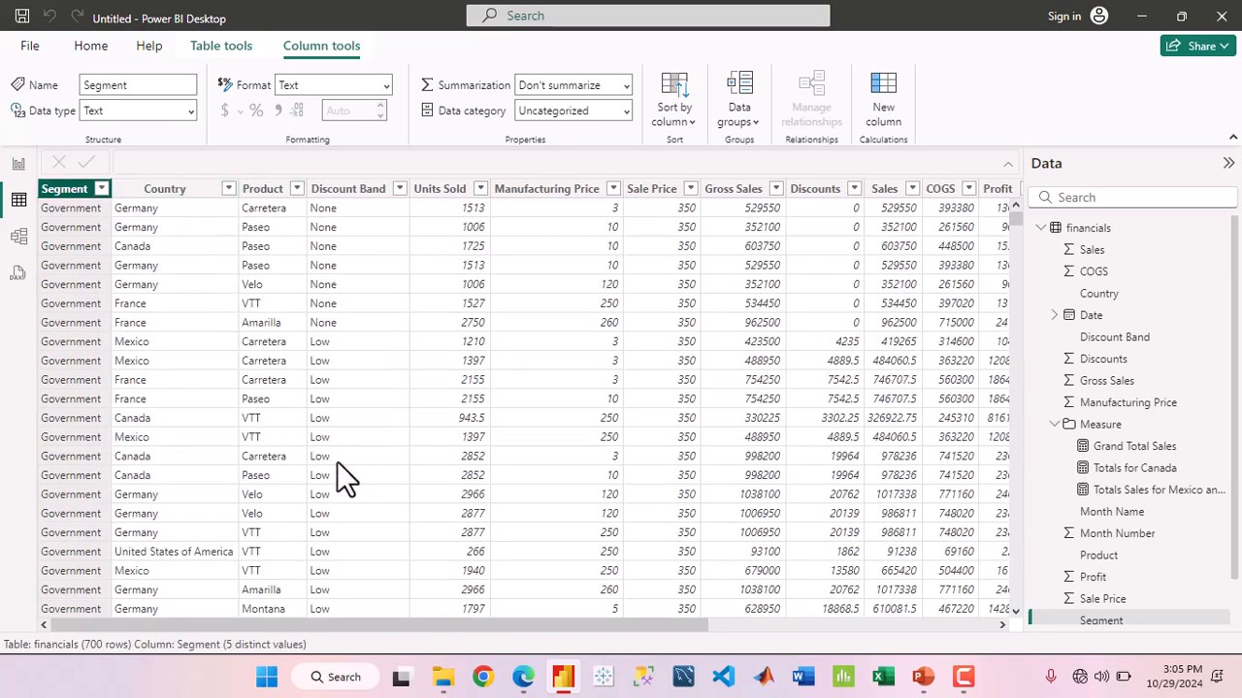
# Create a new measure in the Measure folder, name it "Profit Gremany in Gov", and start a second formula line after the equals sign
pyautogui.click(1221, 427)
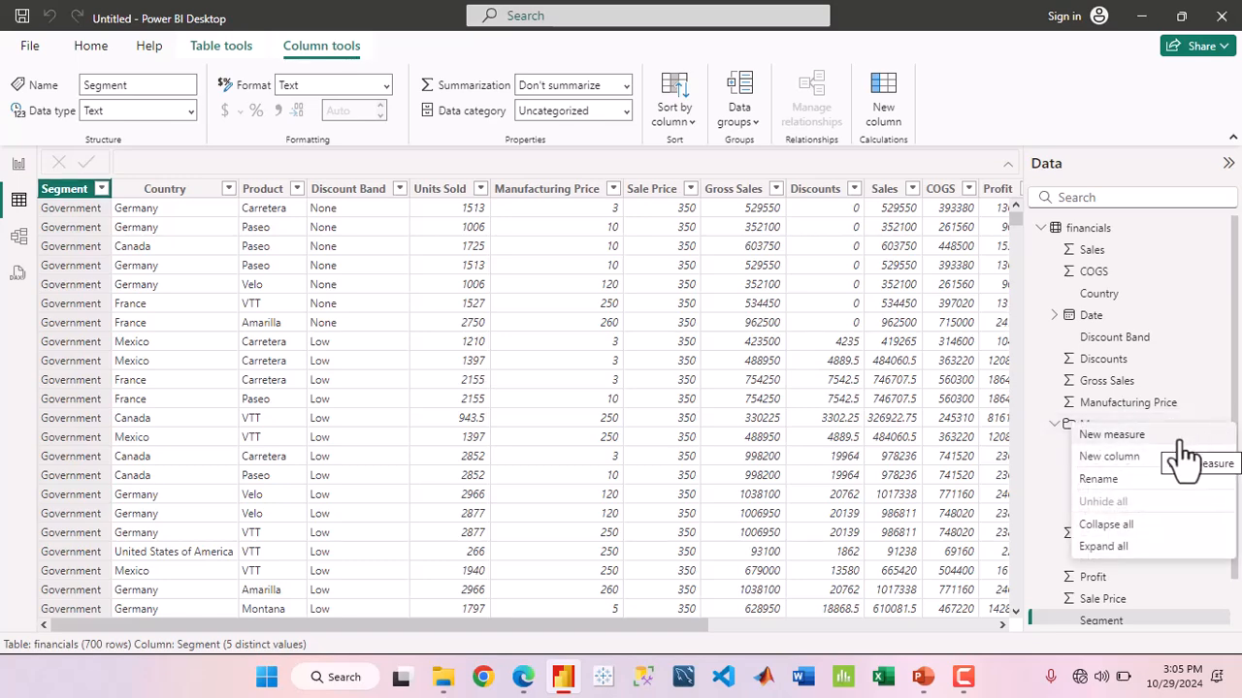
pyautogui.click(1181, 441)
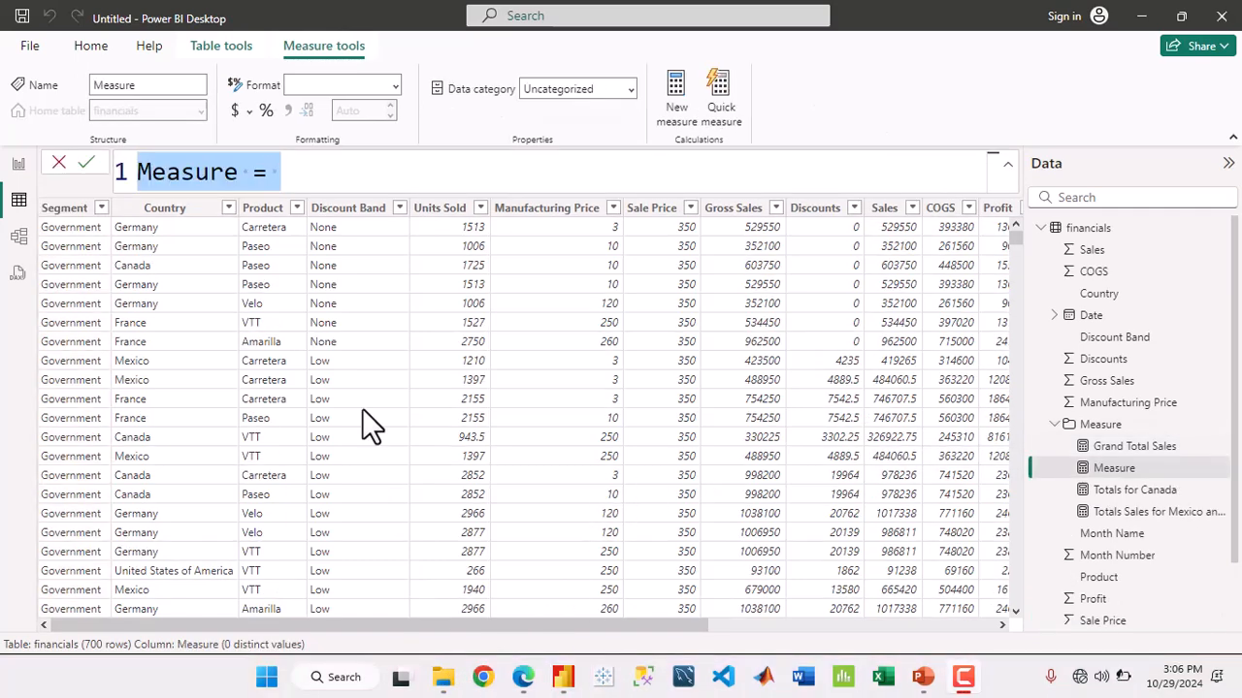
pyautogui.click(320, 172)
pyautogui.press('BackSpace')
pyautogui.press('BackSpace')
pyautogui.press('BackSpace')
pyautogui.press('BackSpace')
pyautogui.press('BackSpace')
pyautogui.press('BackSpace')
pyautogui.press('BackSpace')
pyautogui.press('BackSpace')
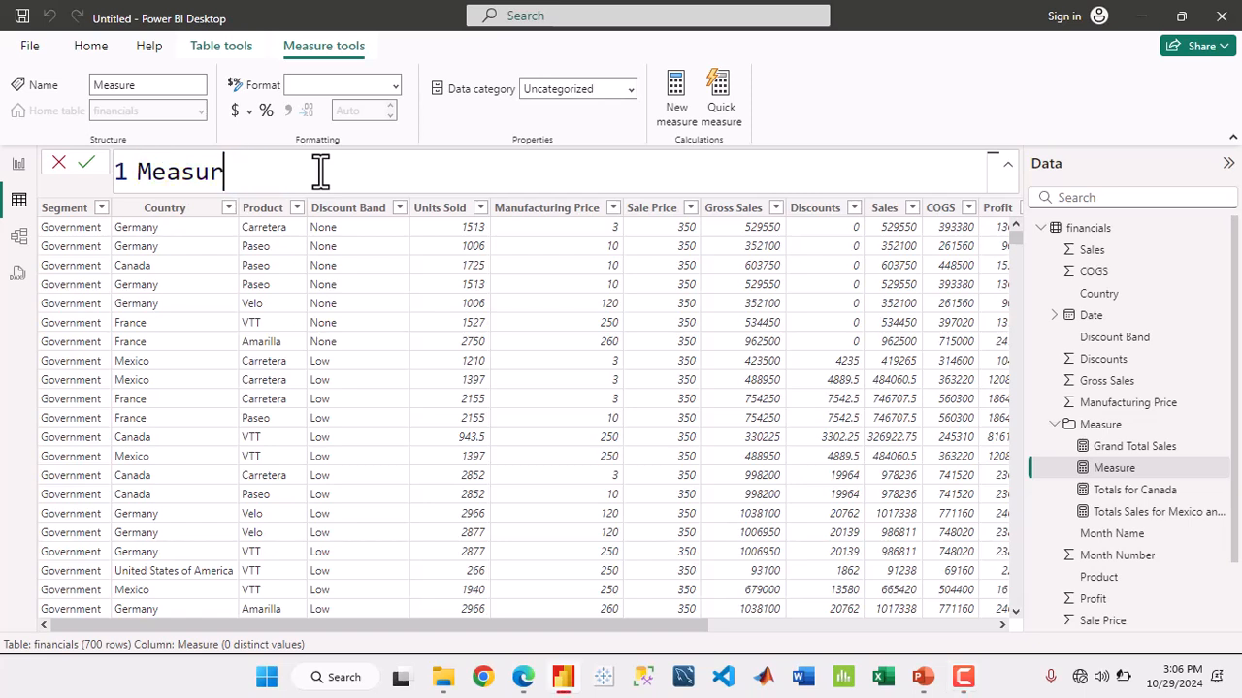
pyautogui.press('BackSpace')
pyautogui.press('BackSpace')
pyautogui.write('P')
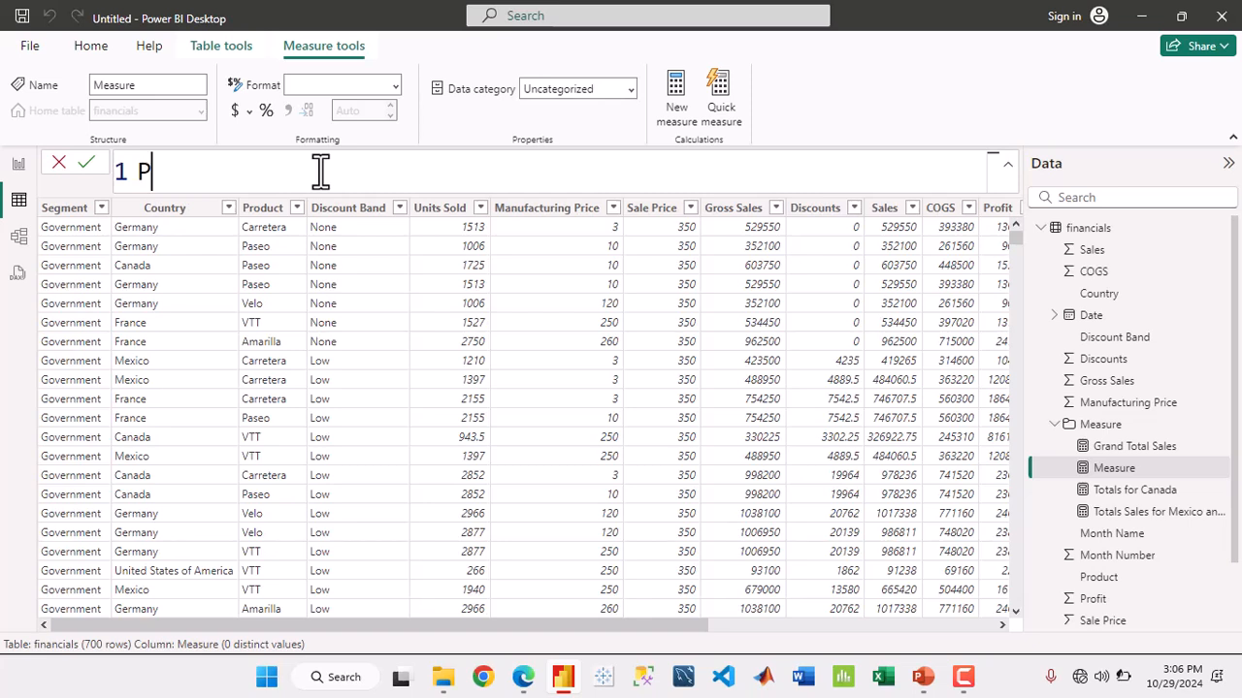
pyautogui.write('rofit G')
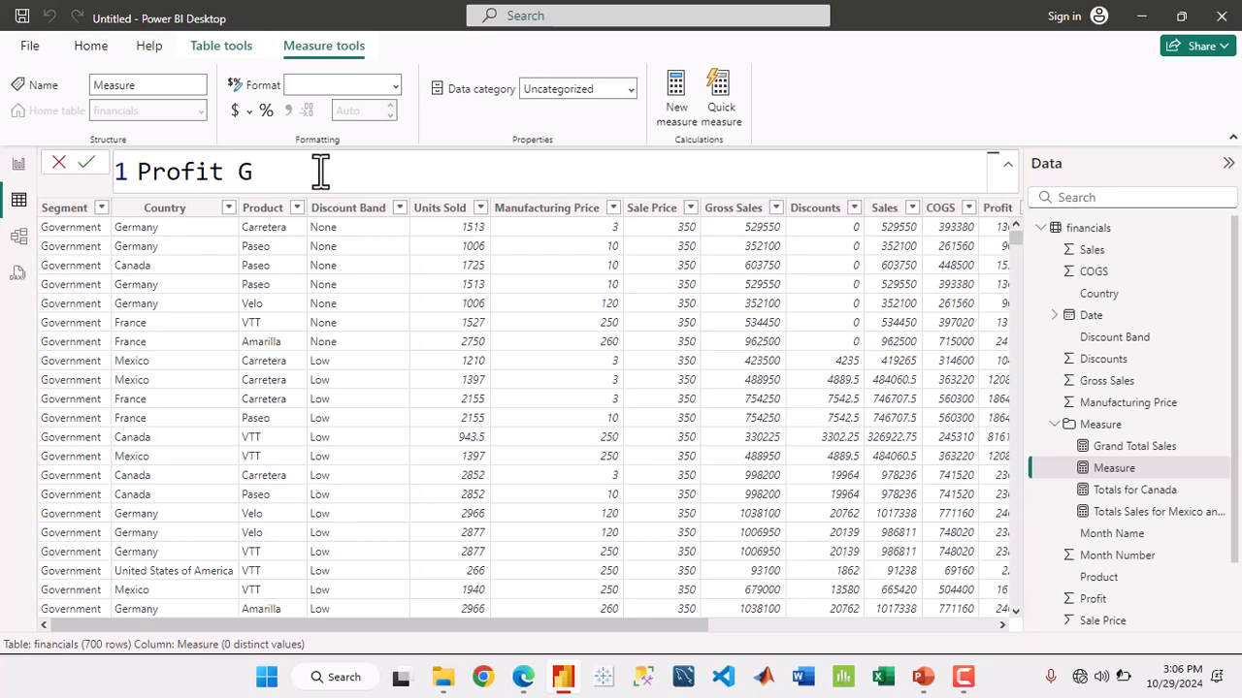
pyautogui.write('remary in Go')
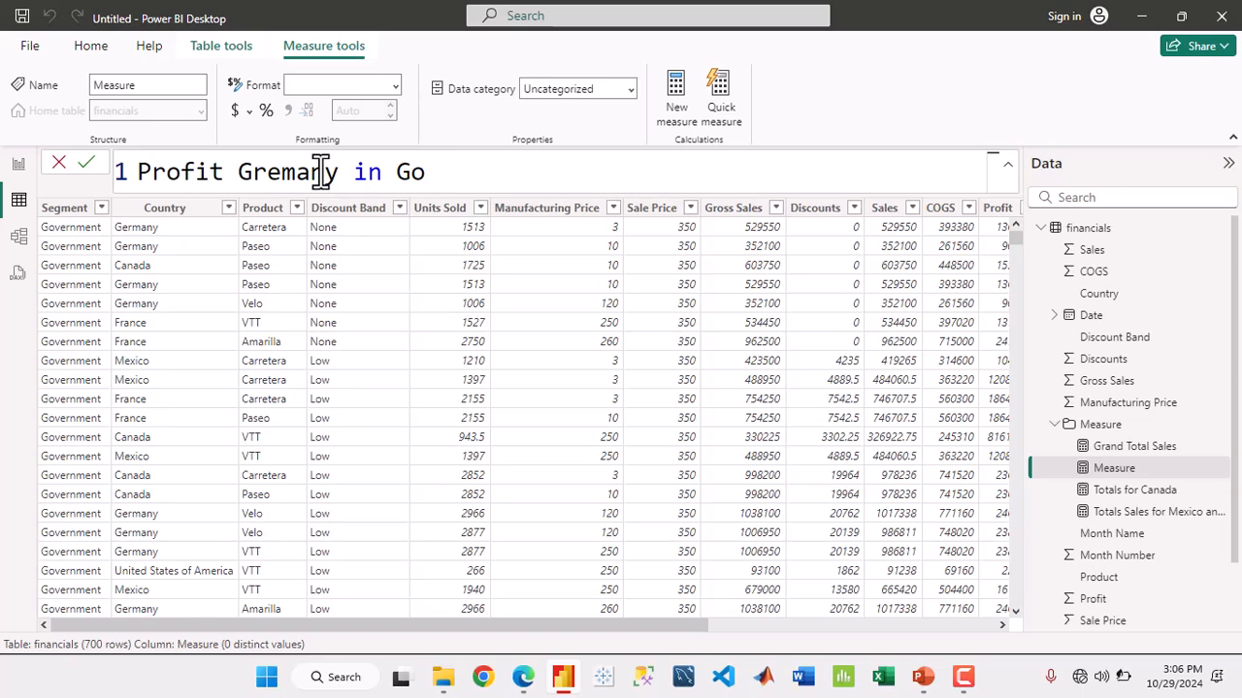
pyautogui.write('v=')
pyautogui.hotkey('shift', 'Return')
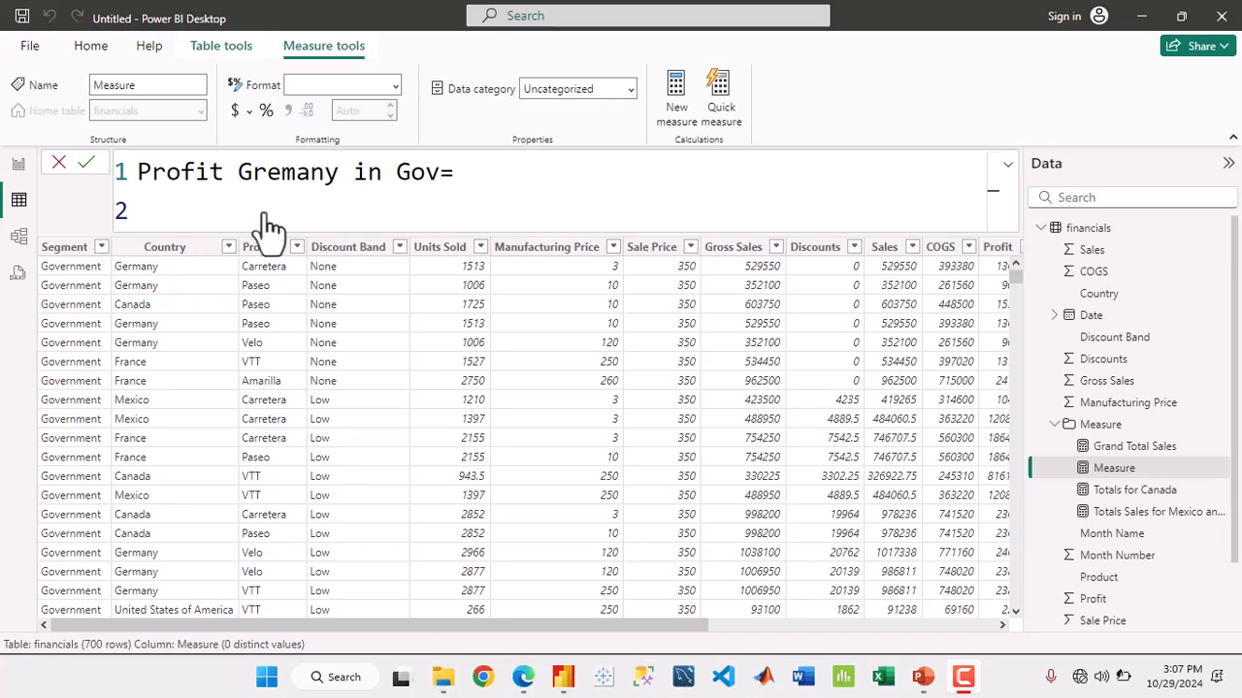
# Prefix the new measure's name with "AVG" so it reads "AVG Profit Gremany in Gov"
pyautogui.doubleClick(140, 171)
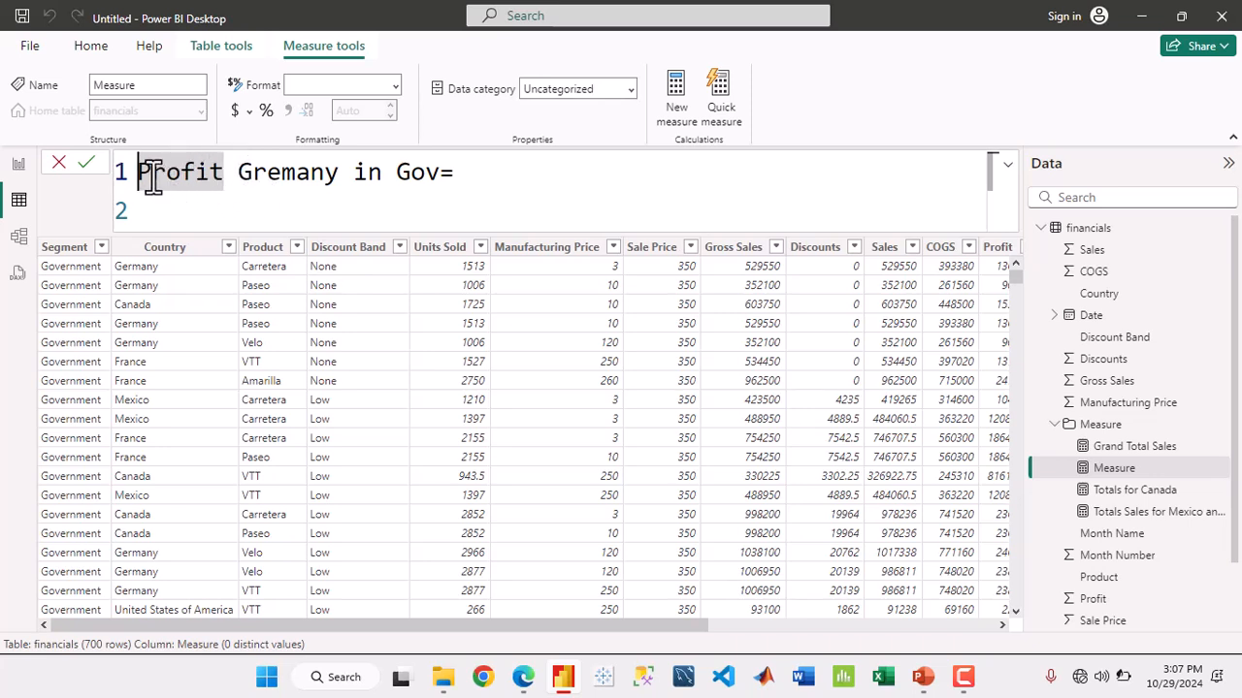
pyautogui.press('Left')
pyautogui.write('AVG')
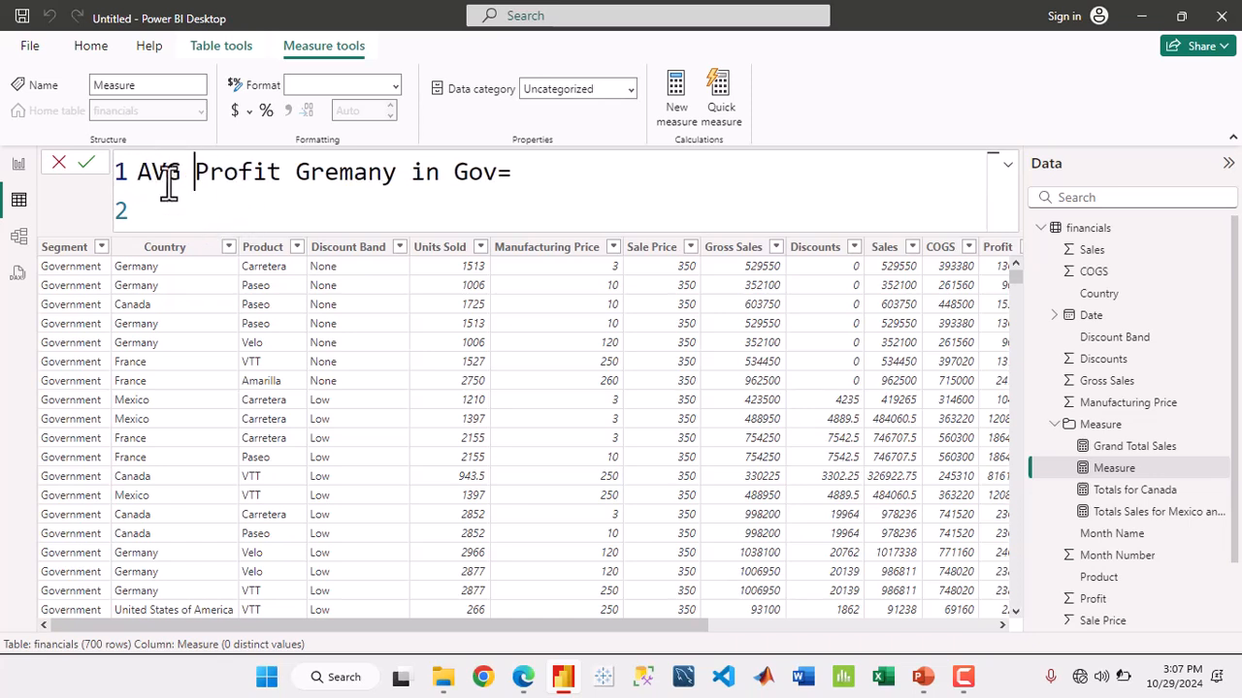
pyautogui.moveTo(180, 174); pyautogui.dragTo(143, 178)
# Begin the measure's formula on the second line with the CALCULATE function
pyautogui.click(152, 206)
pyautogui.write('cal')
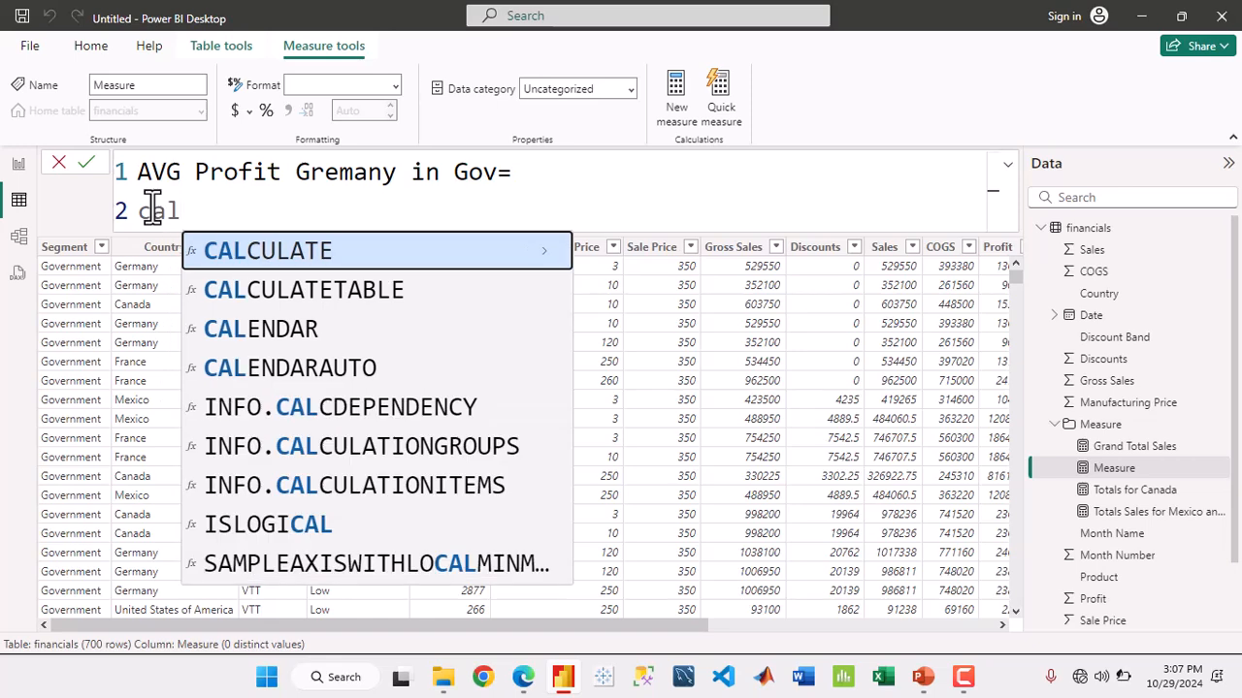
pyautogui.press('Tab')
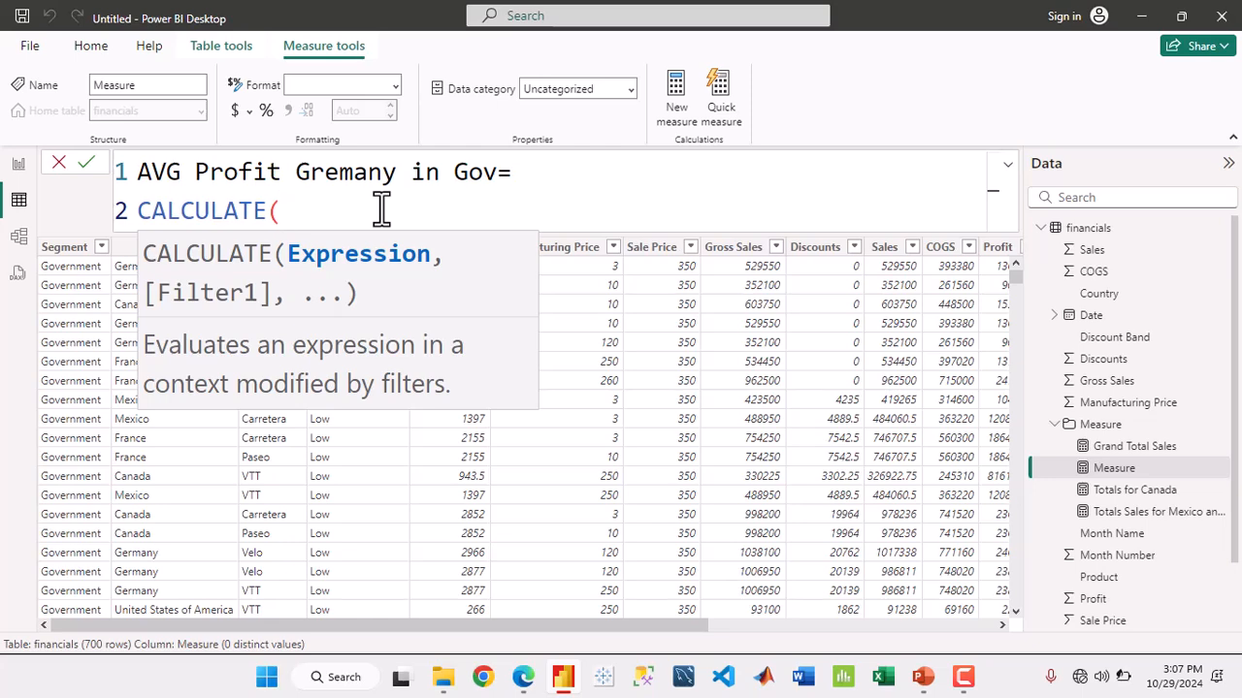
pyautogui.write('pro')
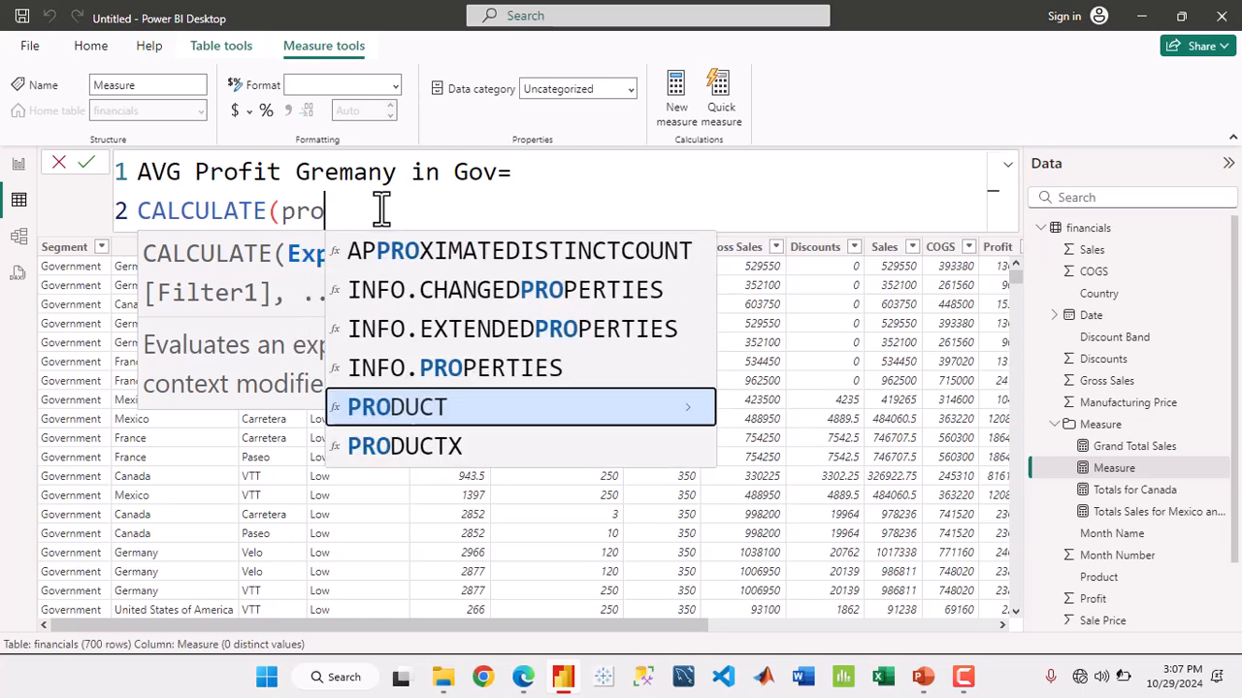
pyautogui.write('f')
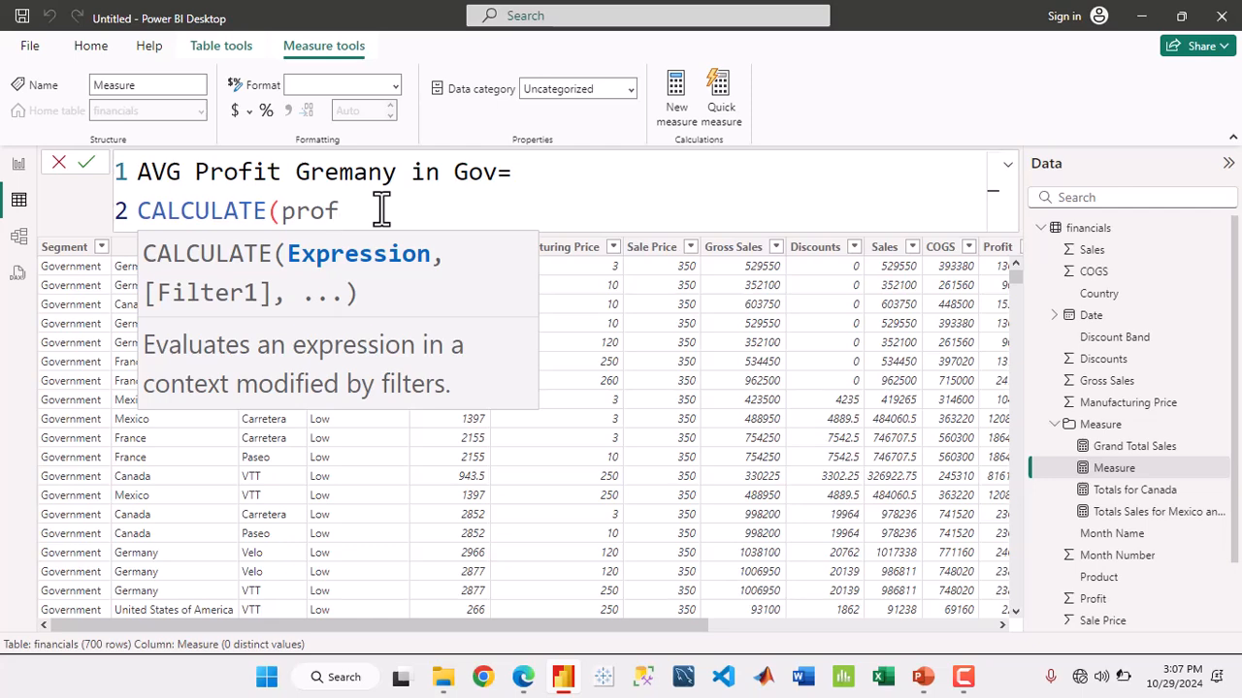
pyautogui.press('BackSpace')
pyautogui.press('BackSpace')
pyautogui.press('BackSpace')
pyautogui.press('BackSpace')
# Enter AVERAGE(financials[Profit]) followed by a comma as CALCULATE's expression, and dismiss the low-battery notice
pyautogui.write('av')
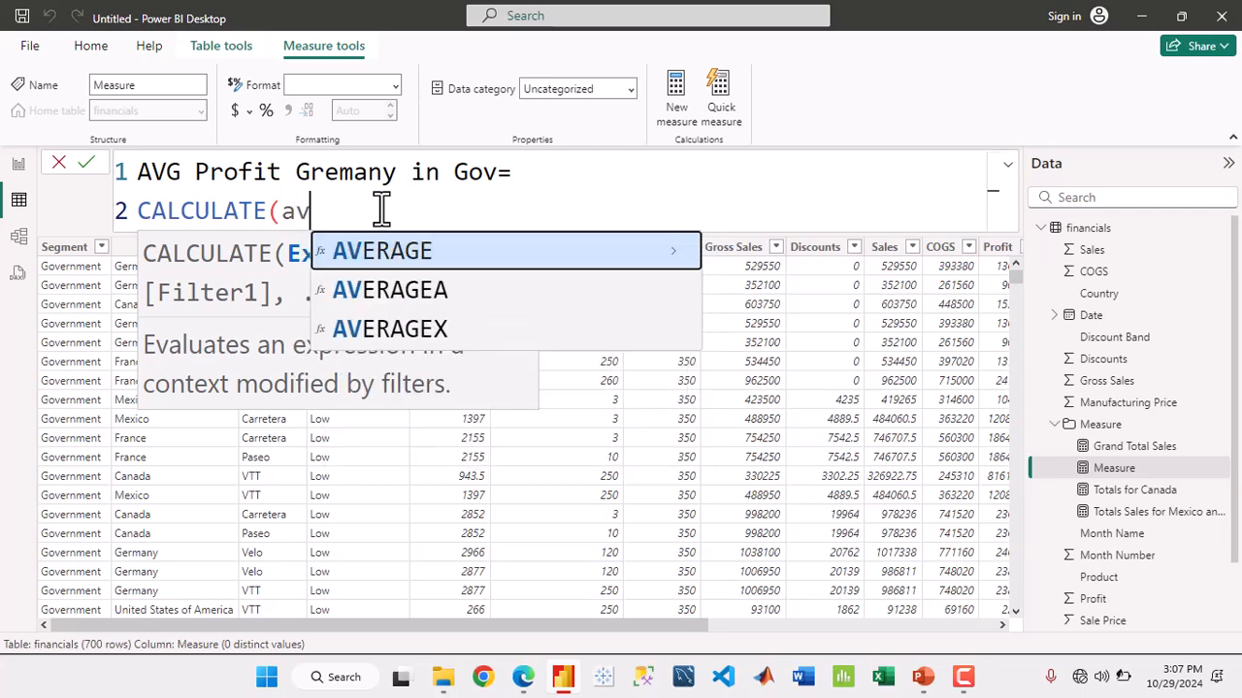
pyautogui.press('Tab')
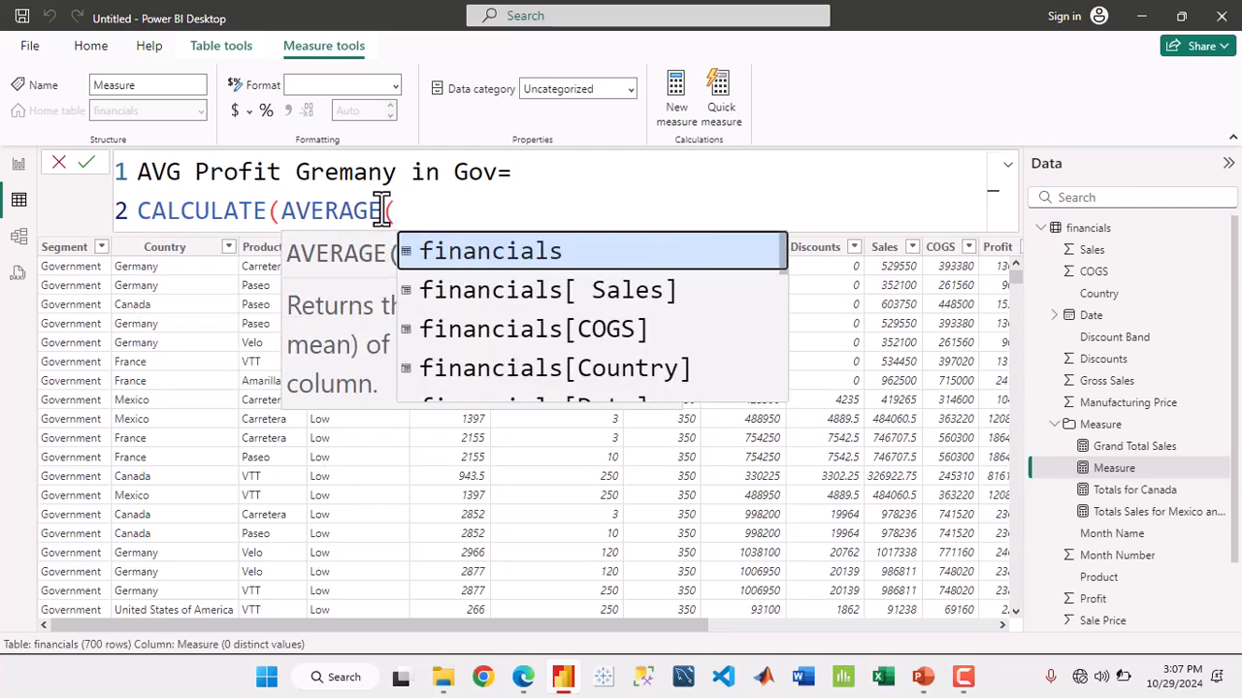
pyautogui.write('pro')
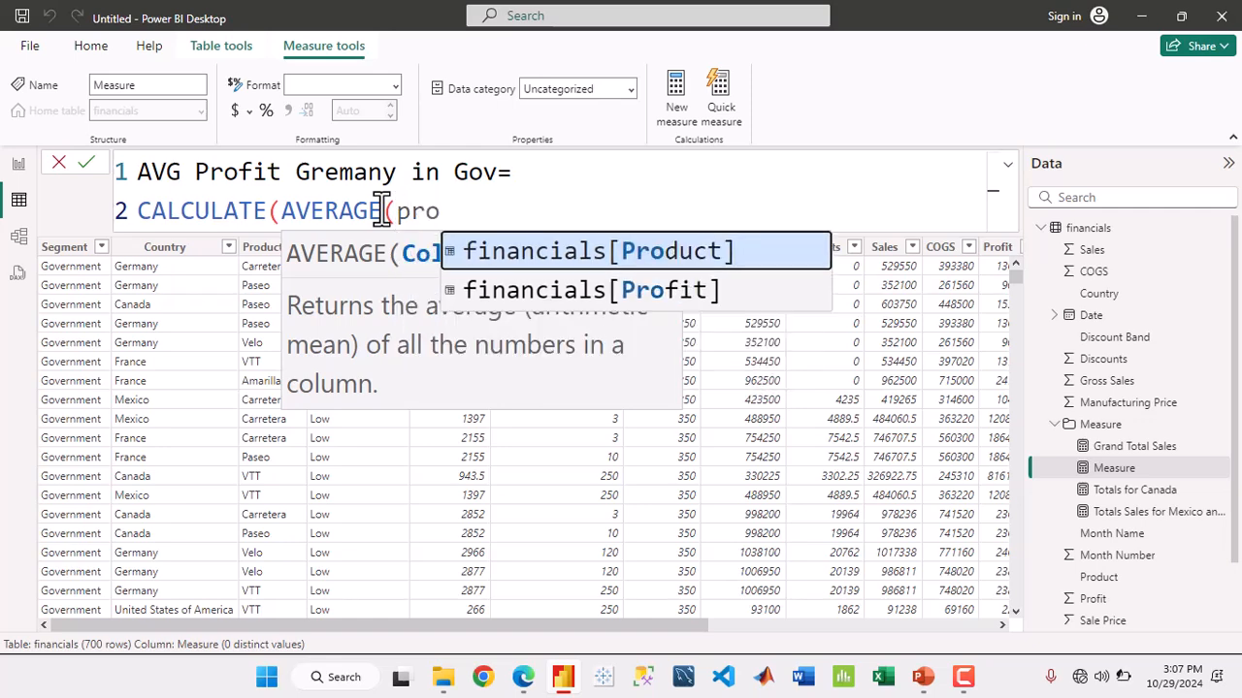
pyautogui.press('Down')
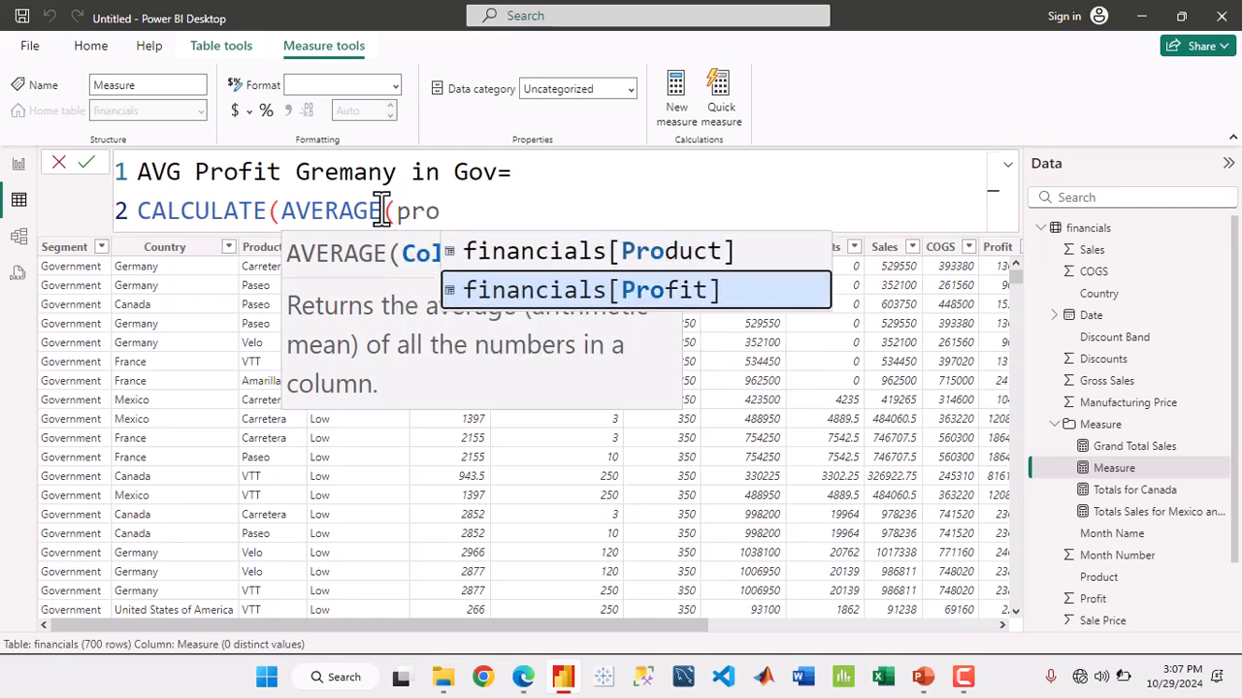
pyautogui.press('Tab')
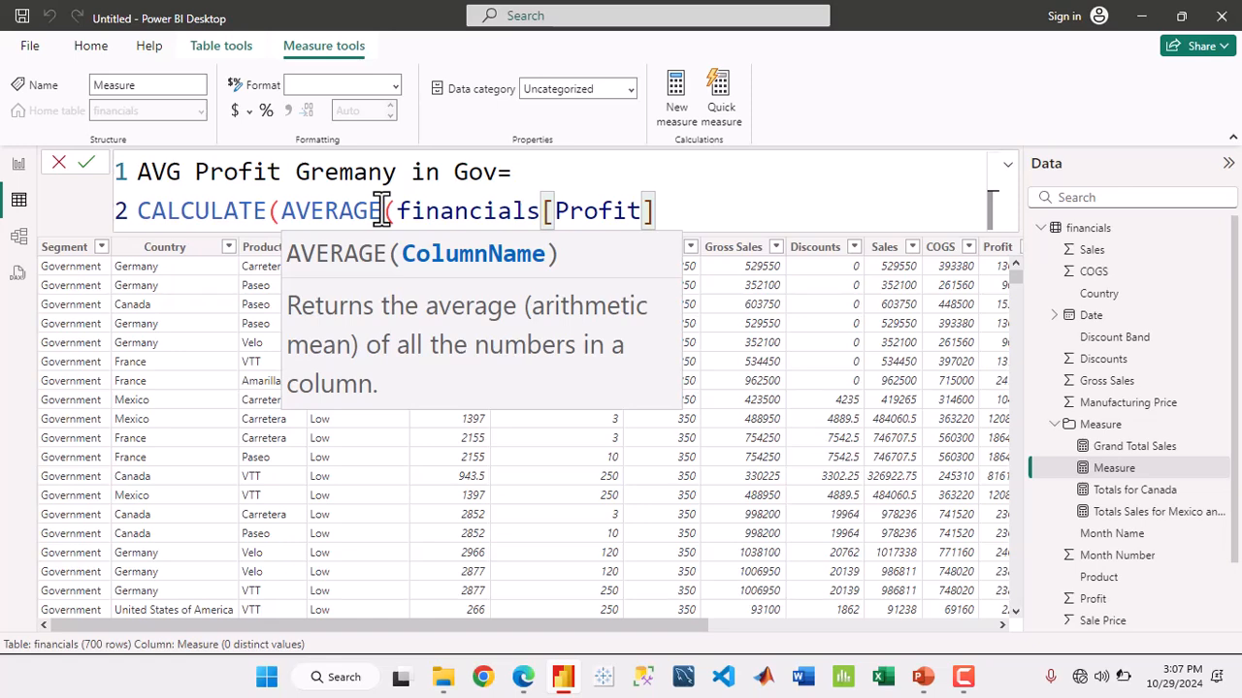
pyautogui.write('),')
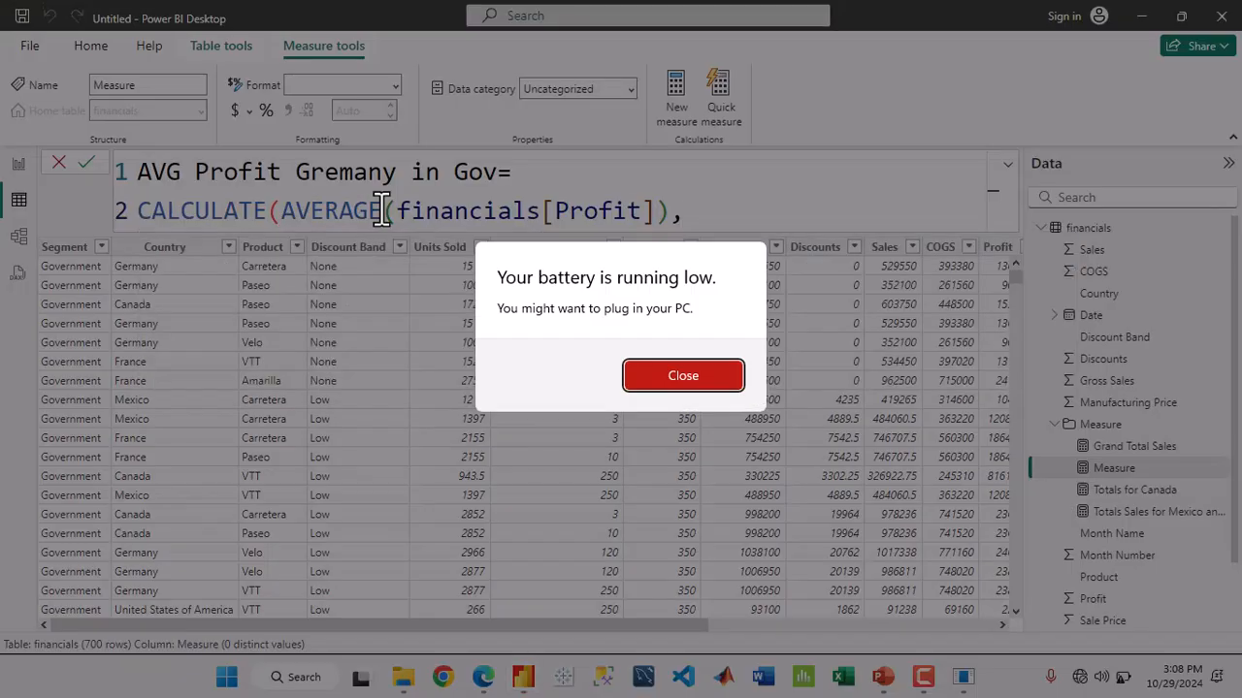
pyautogui.click(689, 368)
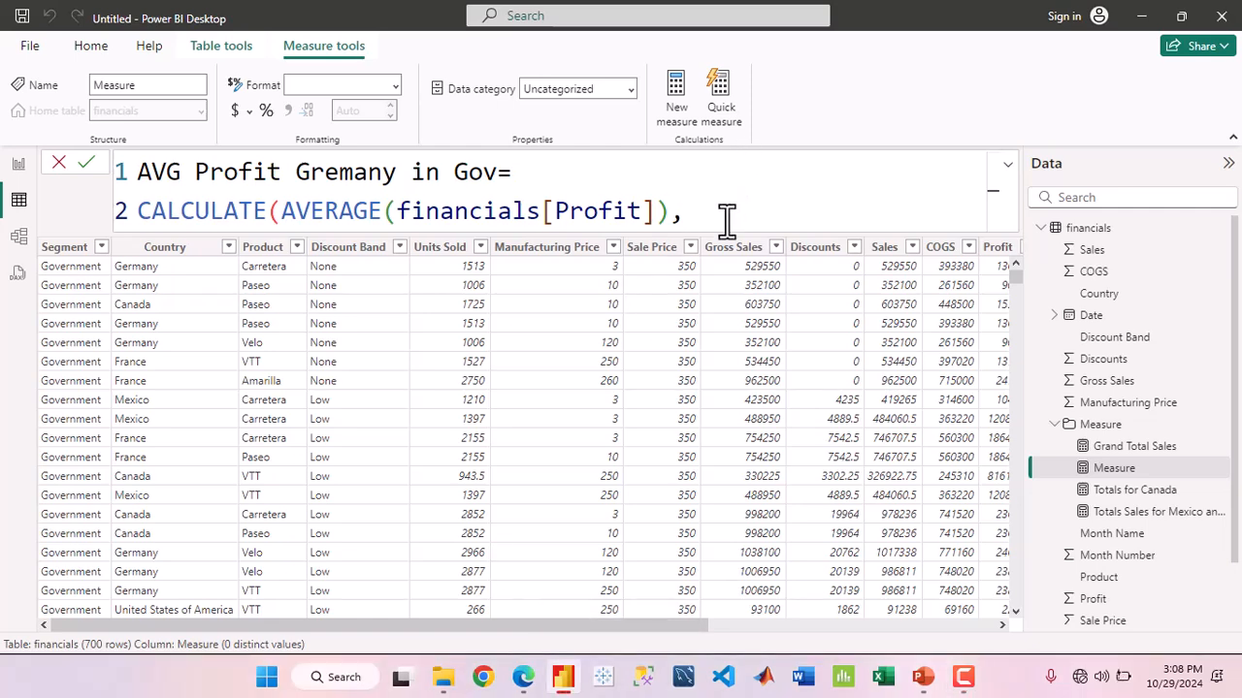
# Add financials[Country]="Germany" followed by a comma as CALCULATE's first filter
pyautogui.write('cials[Count')
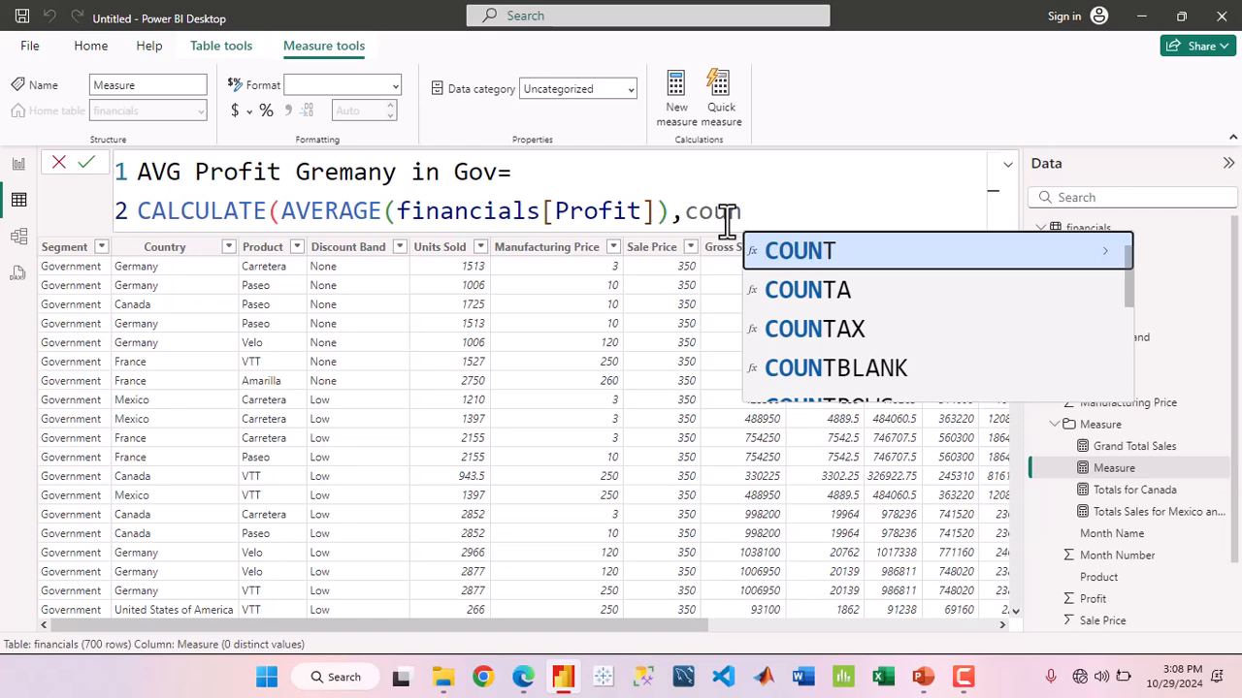
pyautogui.write('ry')
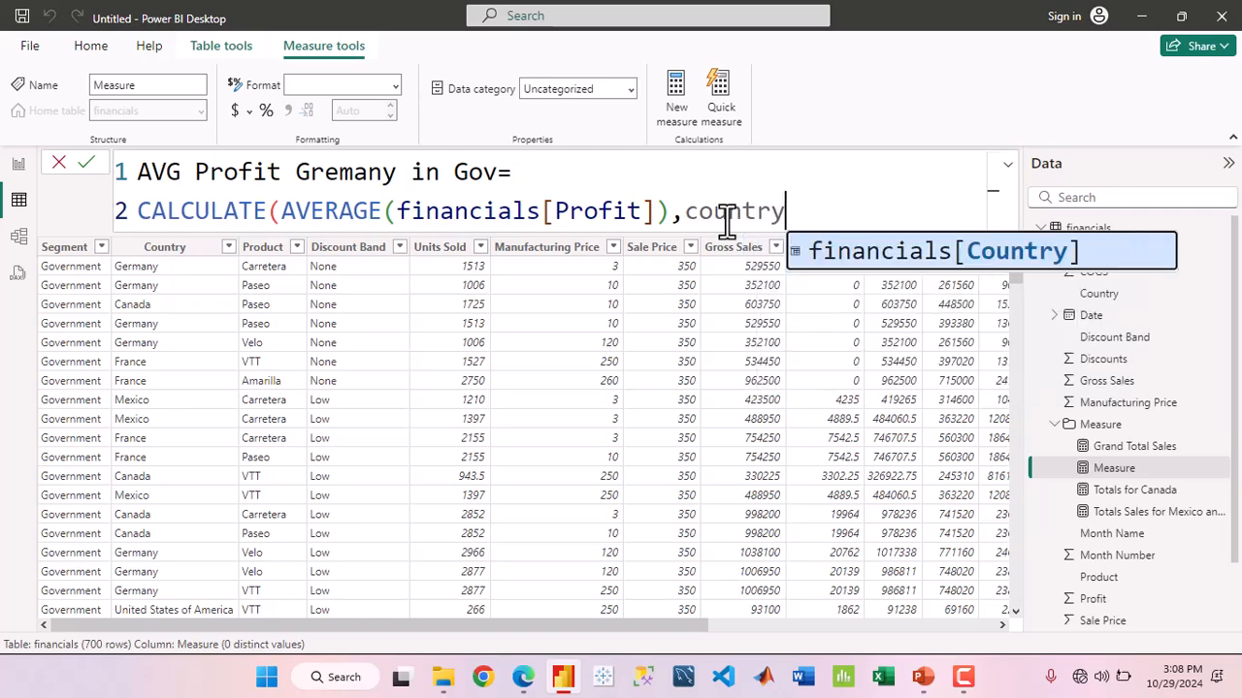
pyautogui.click(886, 258)
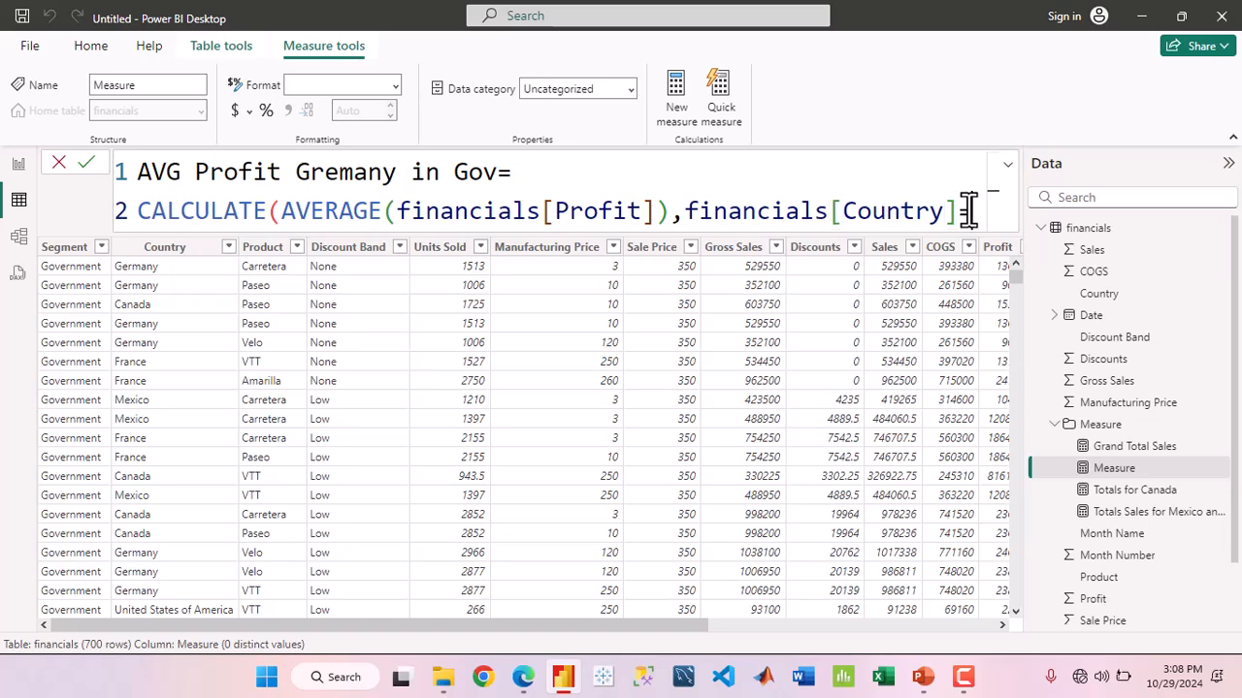
pyautogui.write('="')
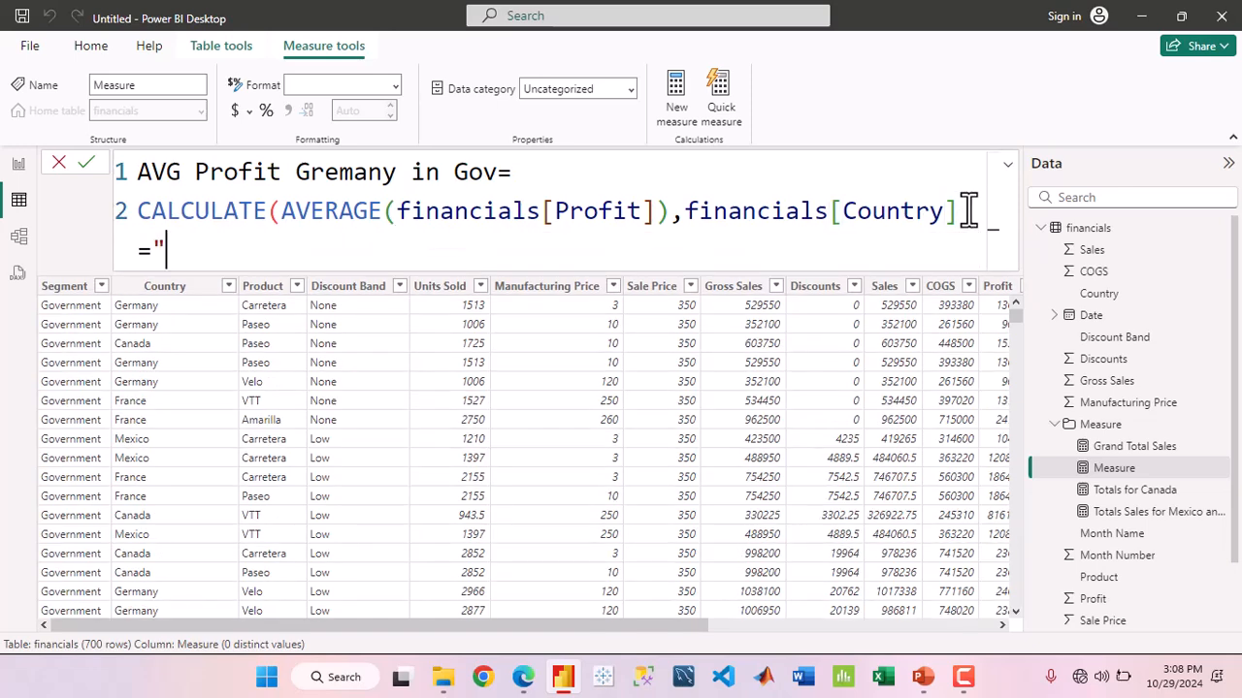
pyautogui.write('German')
pyautogui.press('BackSpace')
pyautogui.write('an')
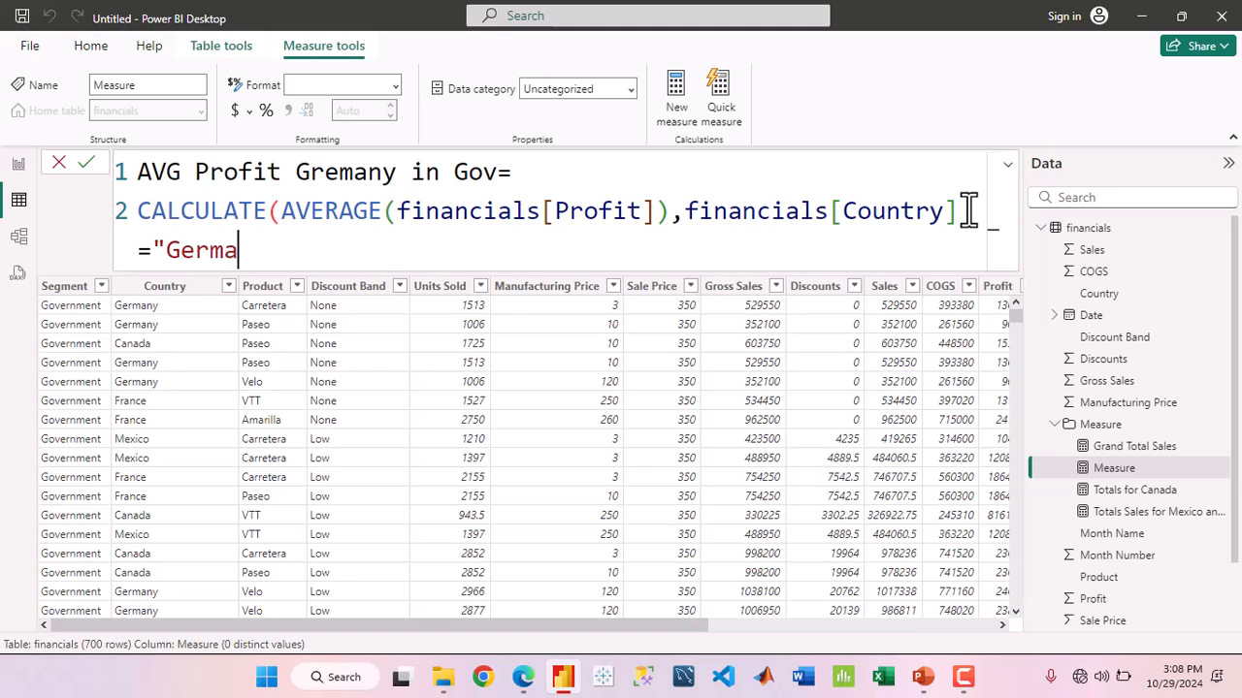
pyautogui.write('y"')
pyautogui.write(',')
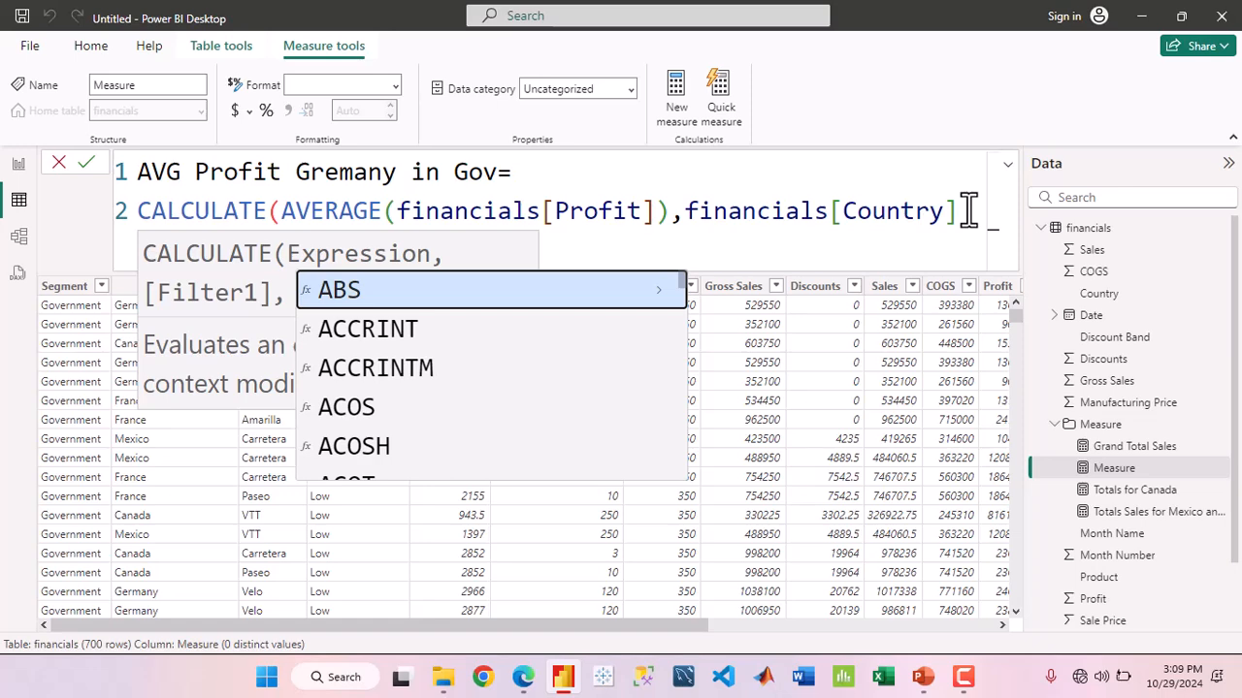
# Add a second filter matching financials[Segment] to the Government segment and close the CALCULATE function
pyautogui.write('seg')
pyautogui.press('Tab')
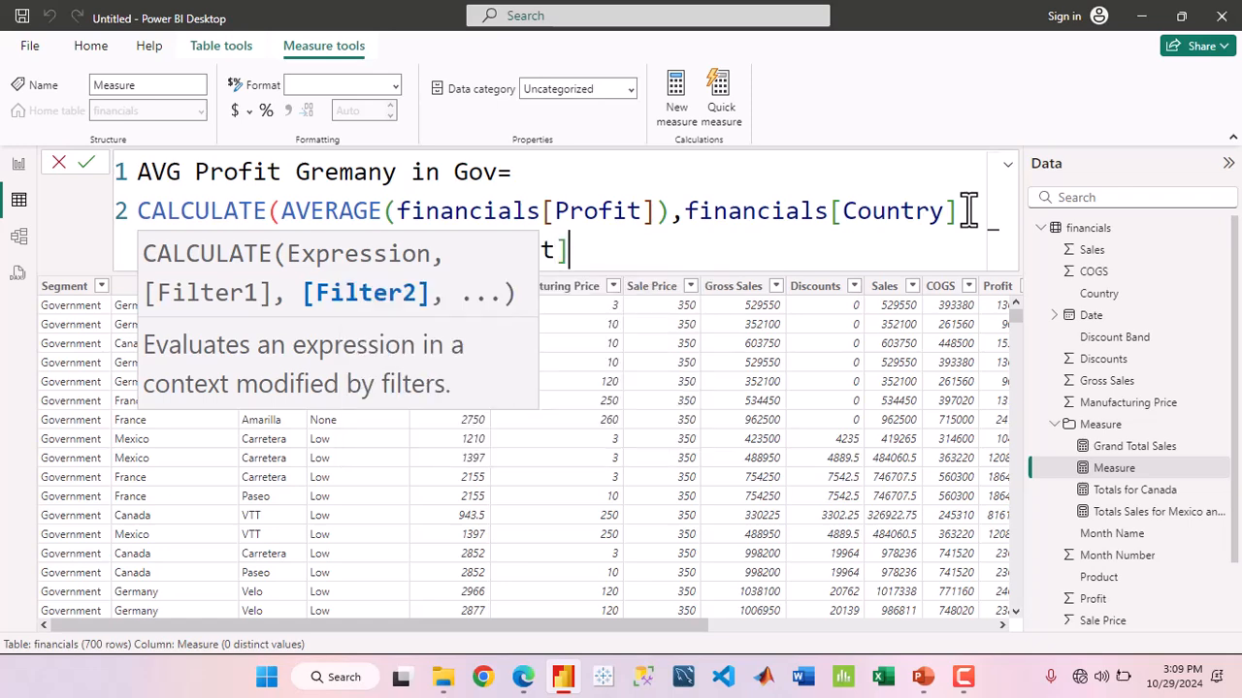
pyautogui.write('="Govern')
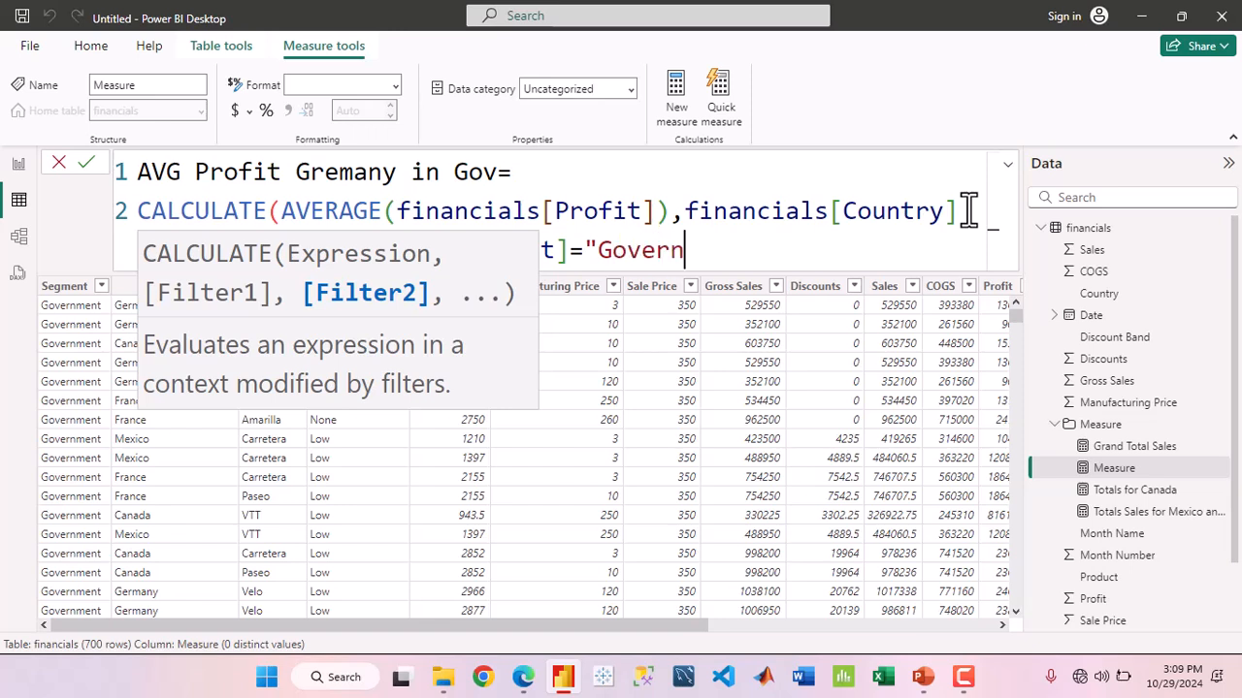
pyautogui.write('mant')
pyautogui.press('BackSpace')
pyautogui.press('BackSpace')
pyautogui.press('BackSpace')
pyautogui.write('ment')
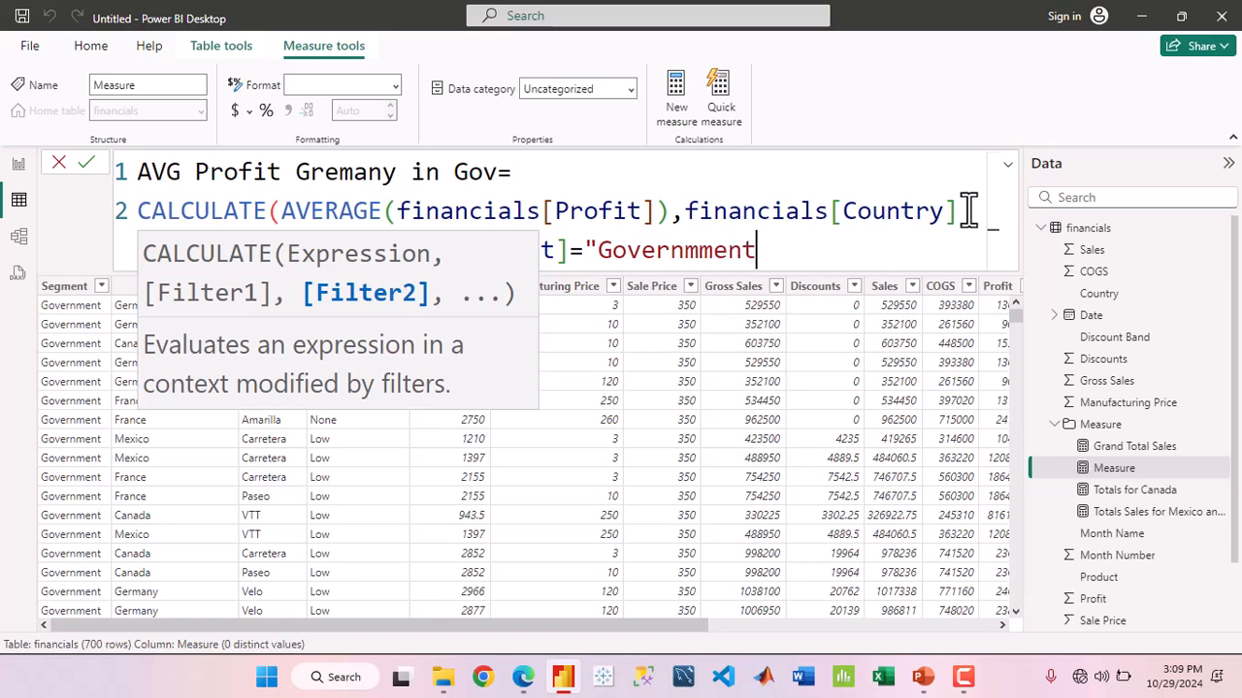
pyautogui.write('")')
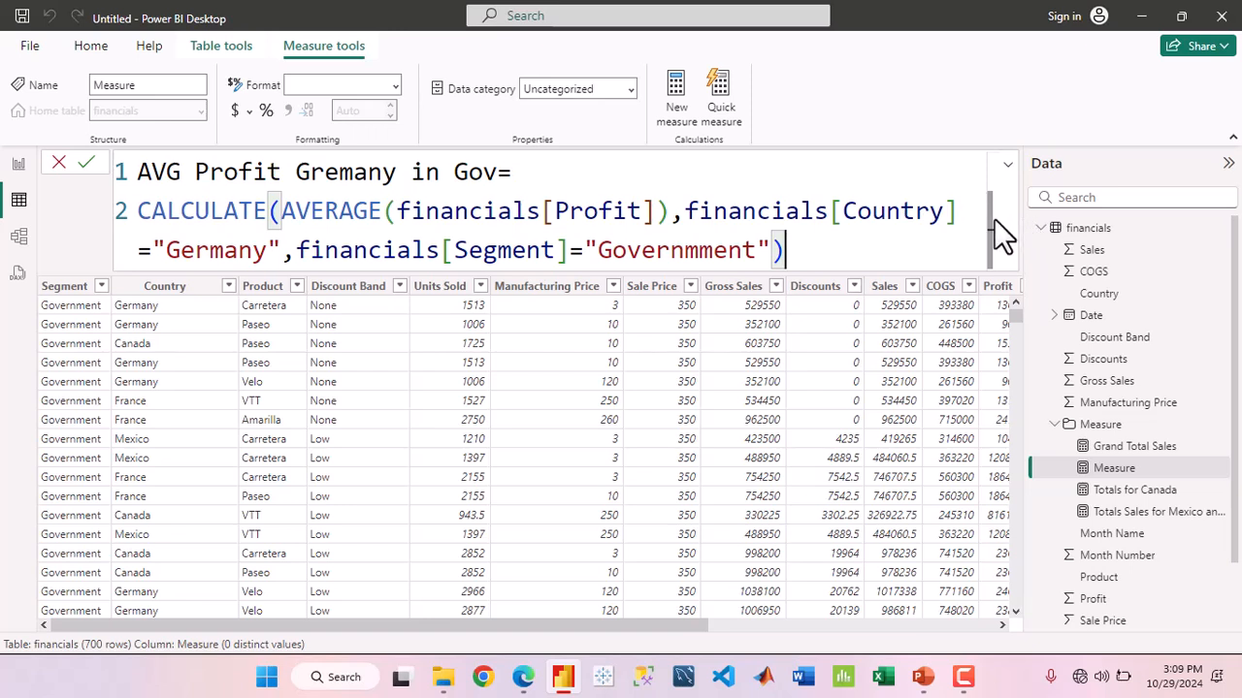
# Correct the segment filter's spelling to "Government" and commit the measure formula
pyautogui.click(708, 252)
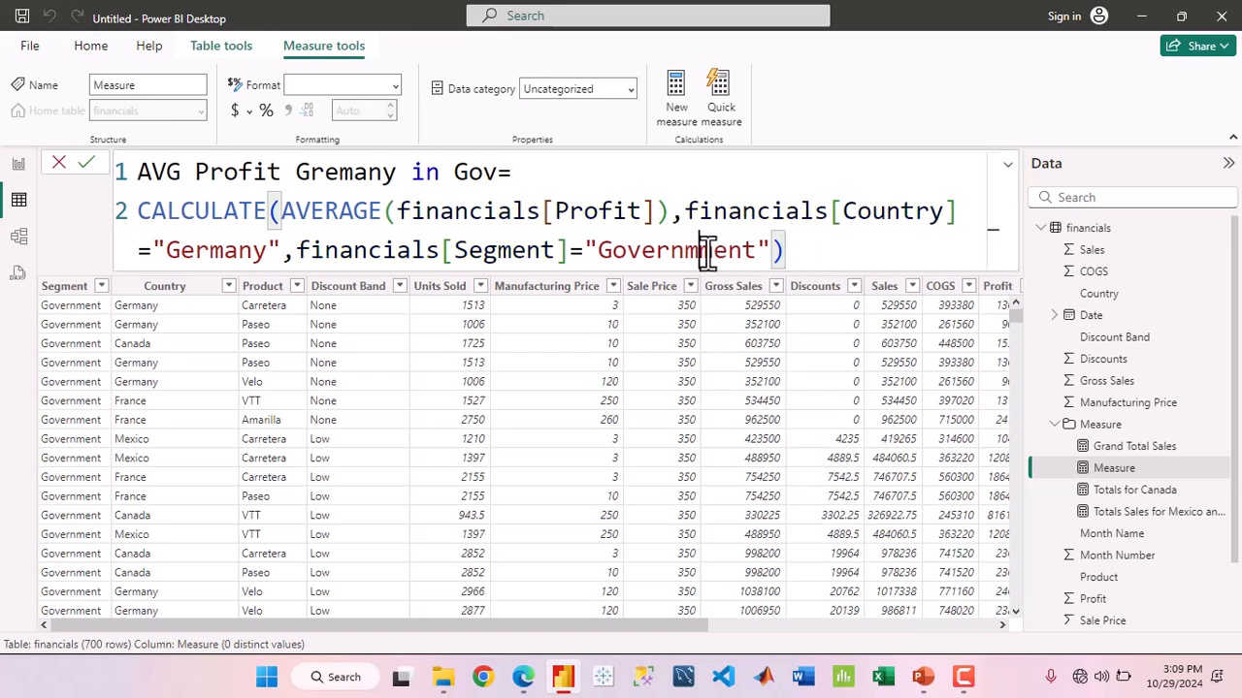
pyautogui.press('BackSpace')
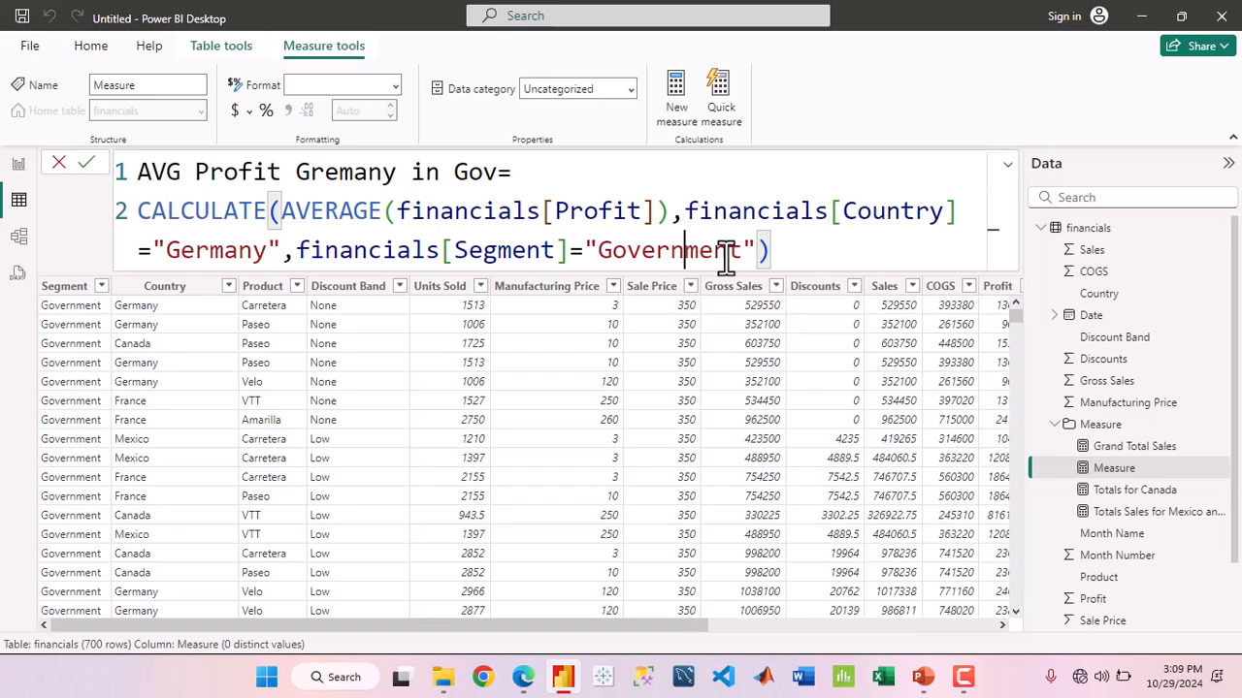
pyautogui.click(796, 254)
pyautogui.press('Return')
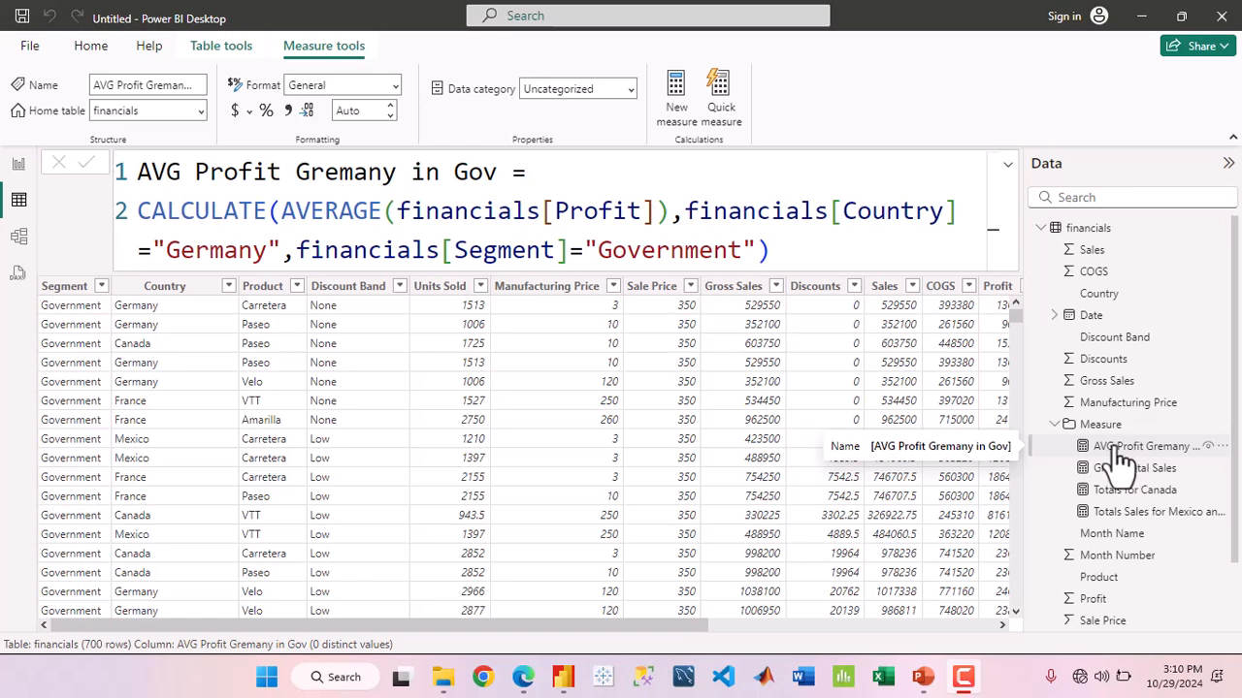
# Add a card showing AVG Profit Gremany in Gov to report Page 1 and place it below and beside the Grand Total Sales card
pyautogui.click(20, 165)
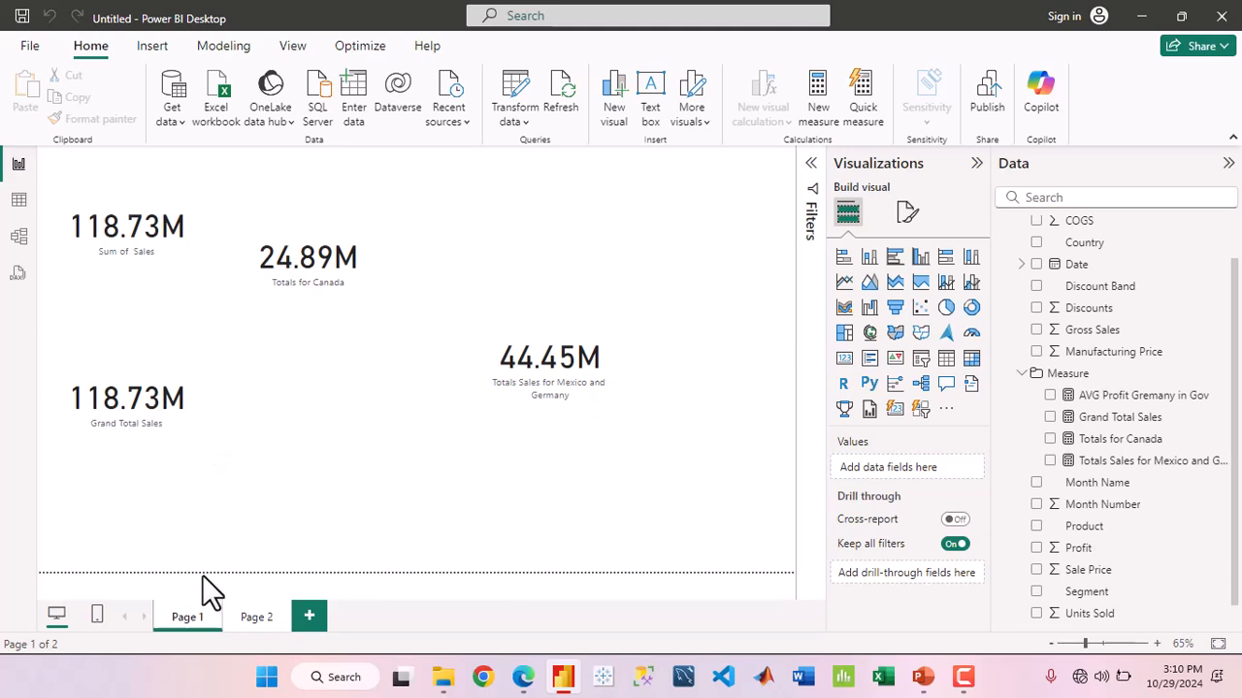
pyautogui.click(844, 362)
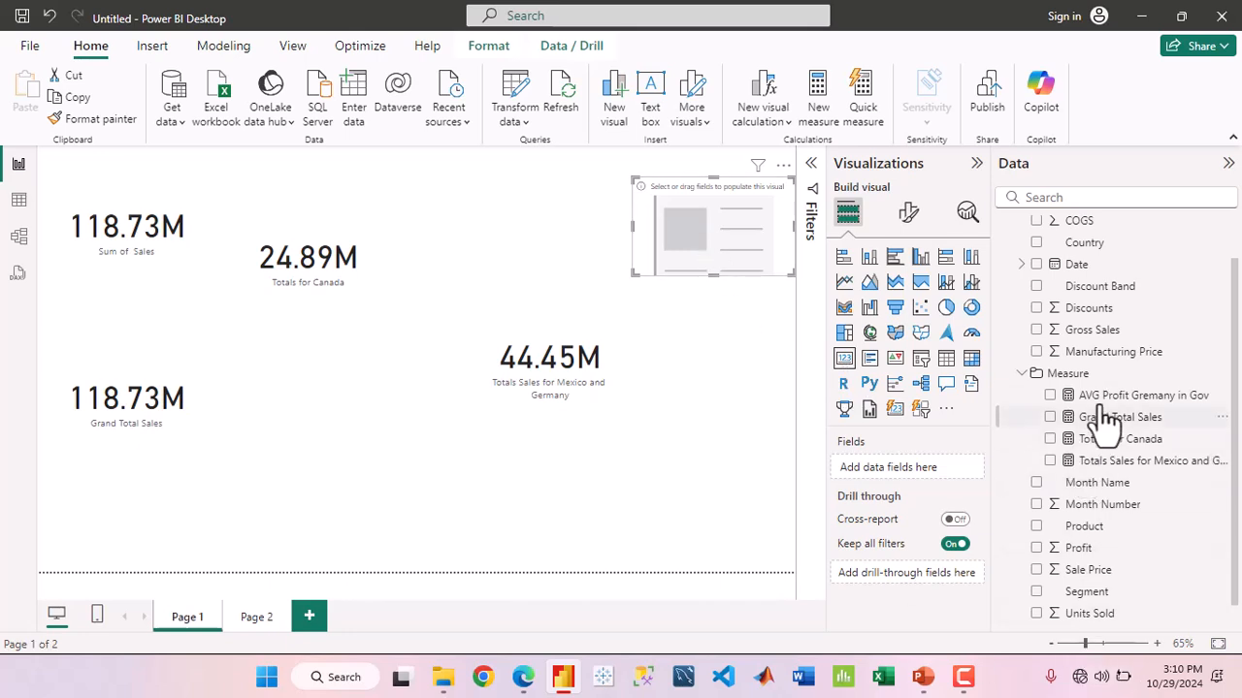
pyautogui.moveTo(1091, 398); pyautogui.dragTo(912, 474)
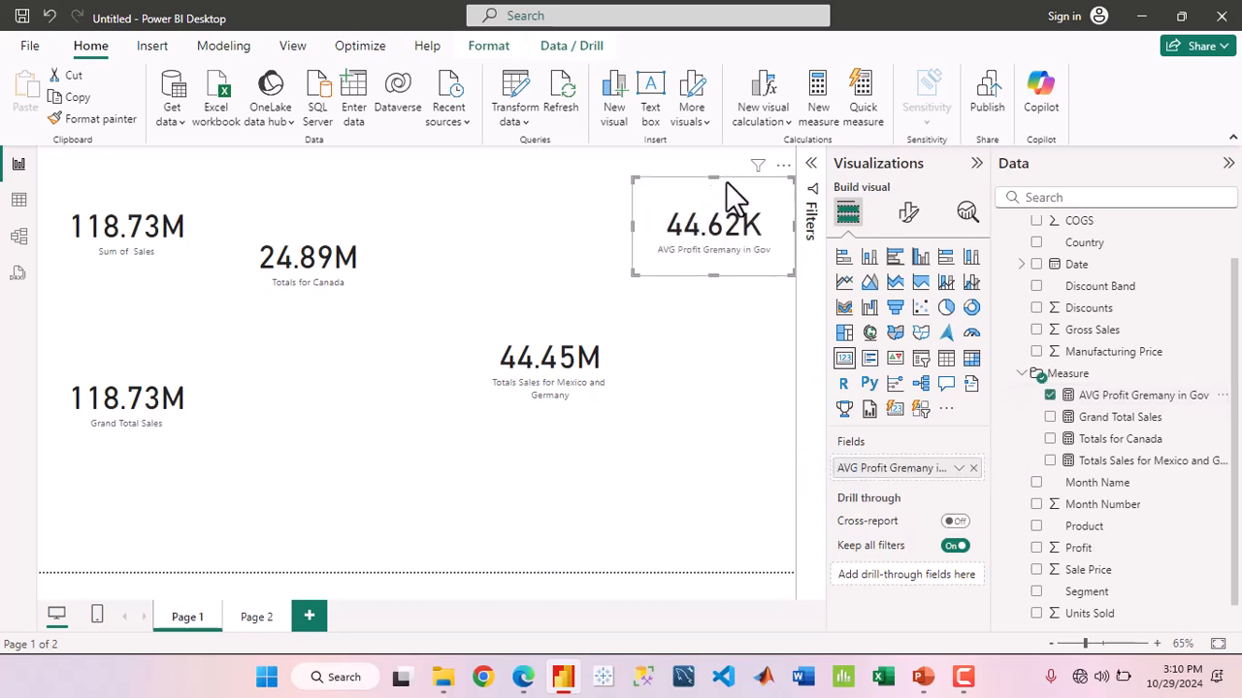
pyautogui.moveTo(786, 180); pyautogui.dragTo(425, 425)
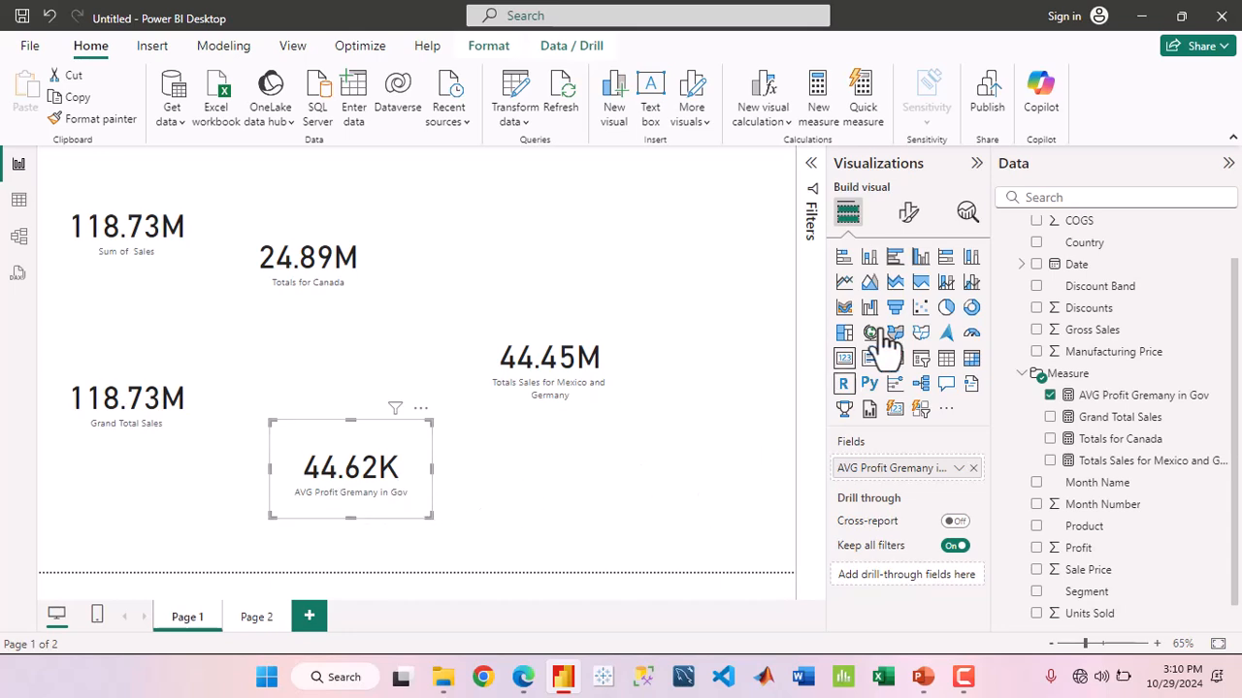
# Turn off the category label of the average profit card
pyautogui.click(907, 218)
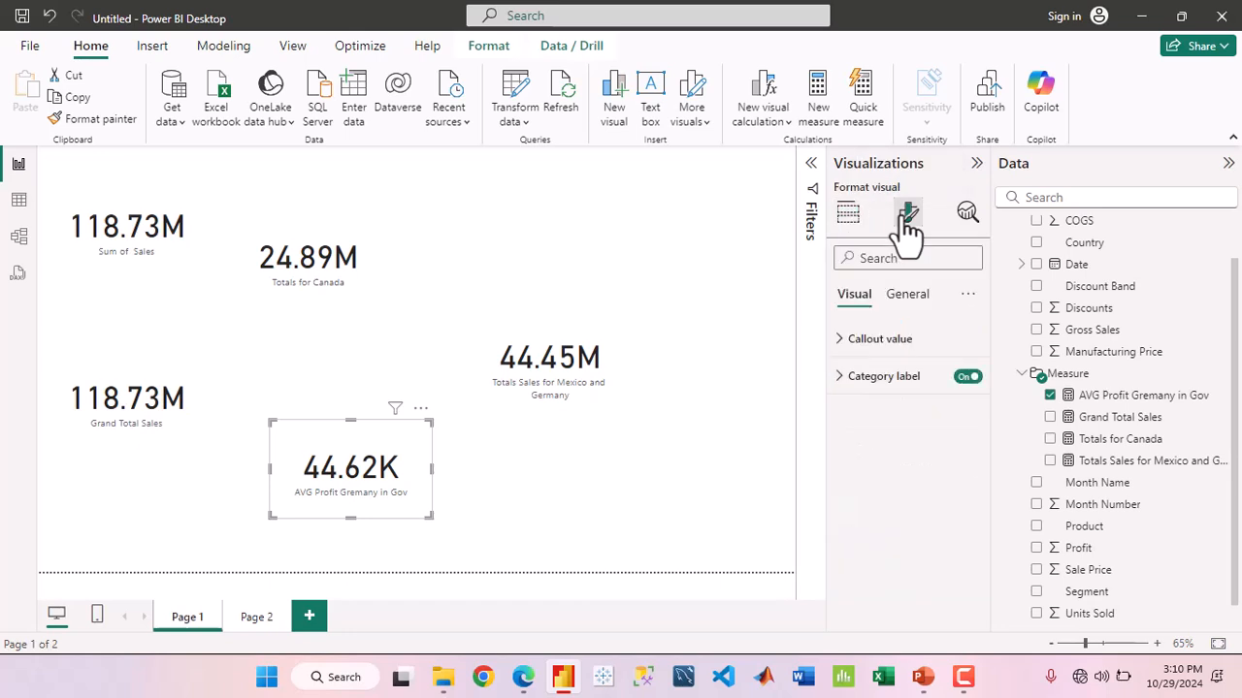
pyautogui.click(845, 384)
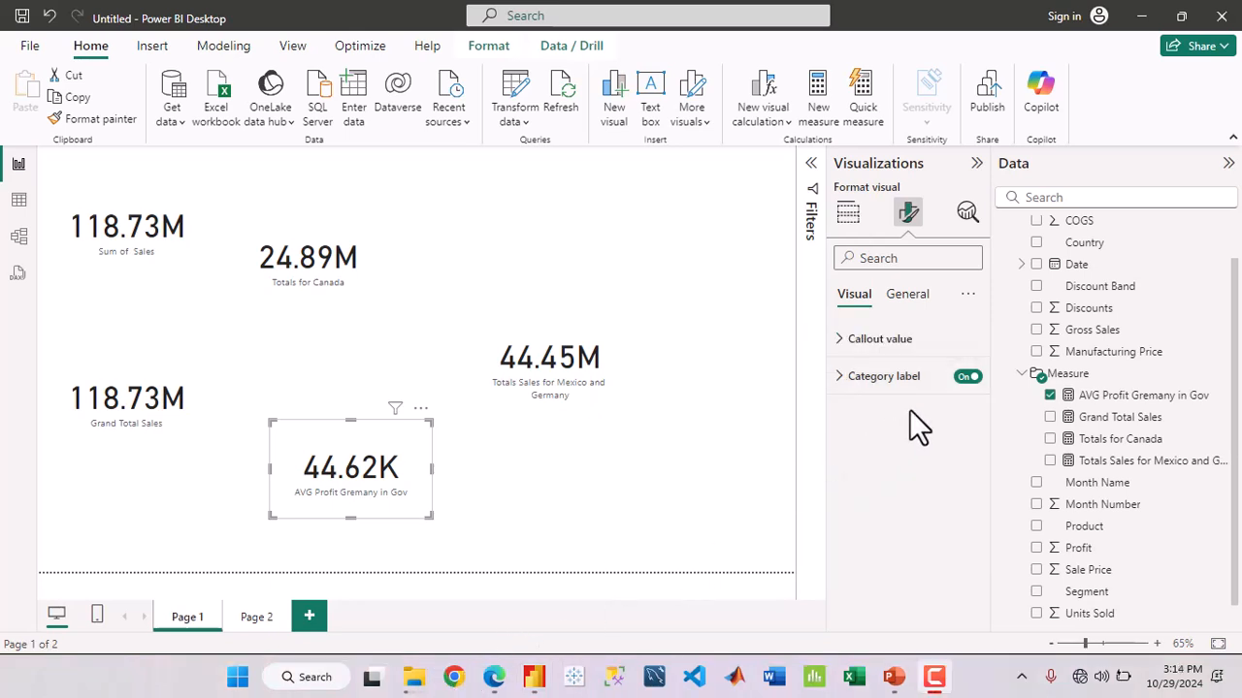
pyautogui.click(967, 379)
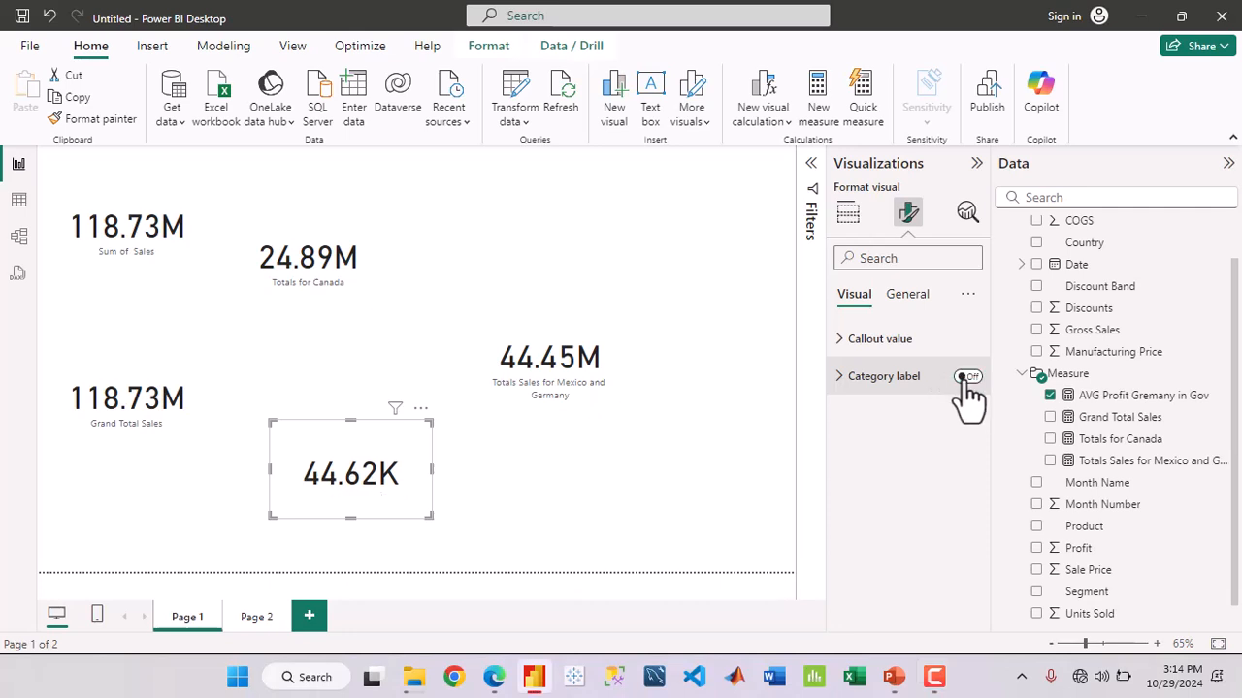
pyautogui.click(967, 379)
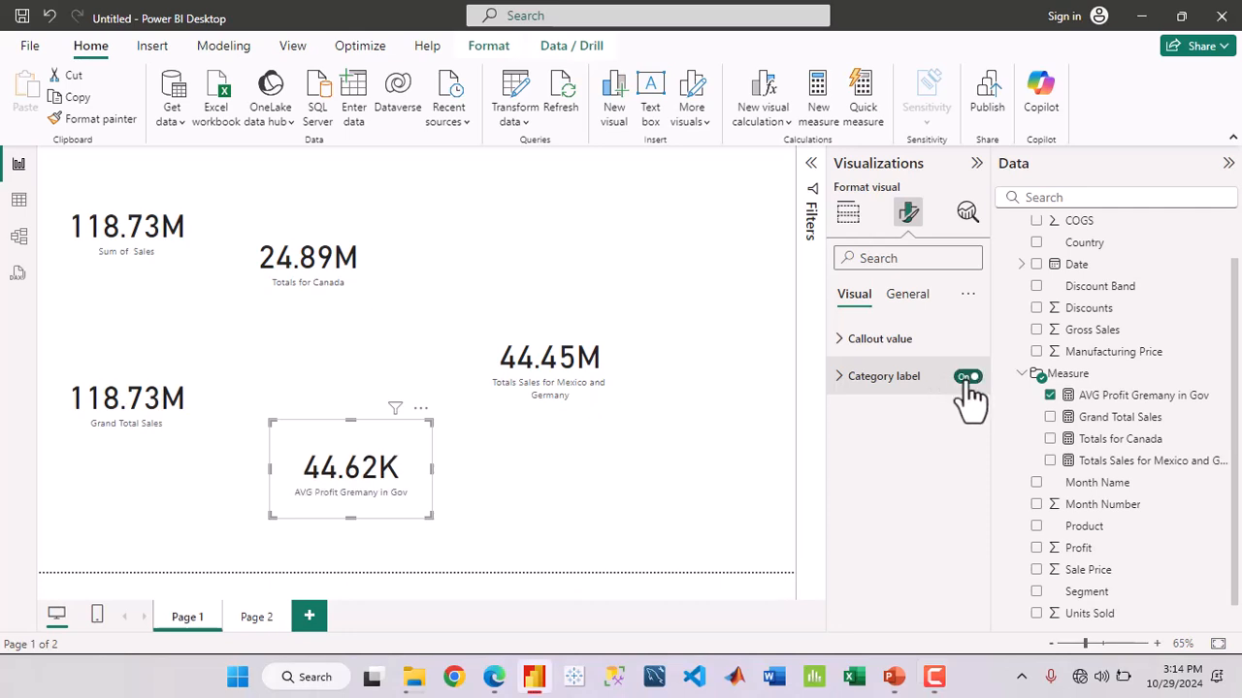
pyautogui.click(967, 378)
pyautogui.click(967, 378)
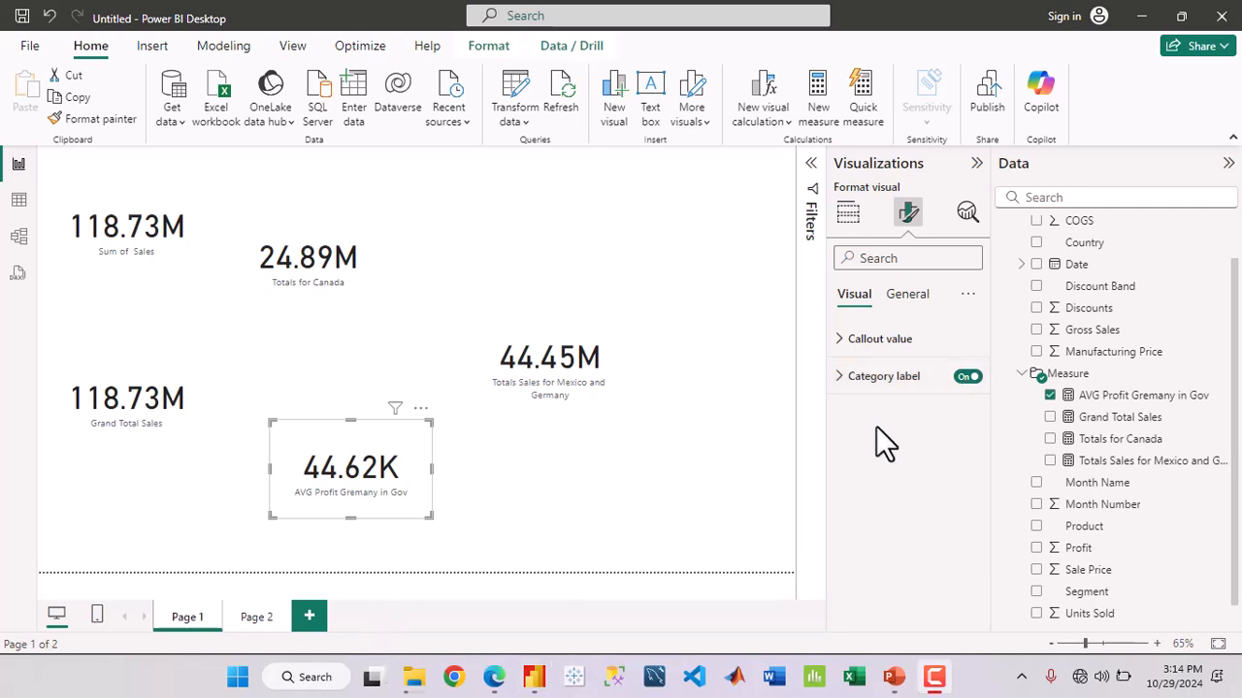
pyautogui.click(967, 379)
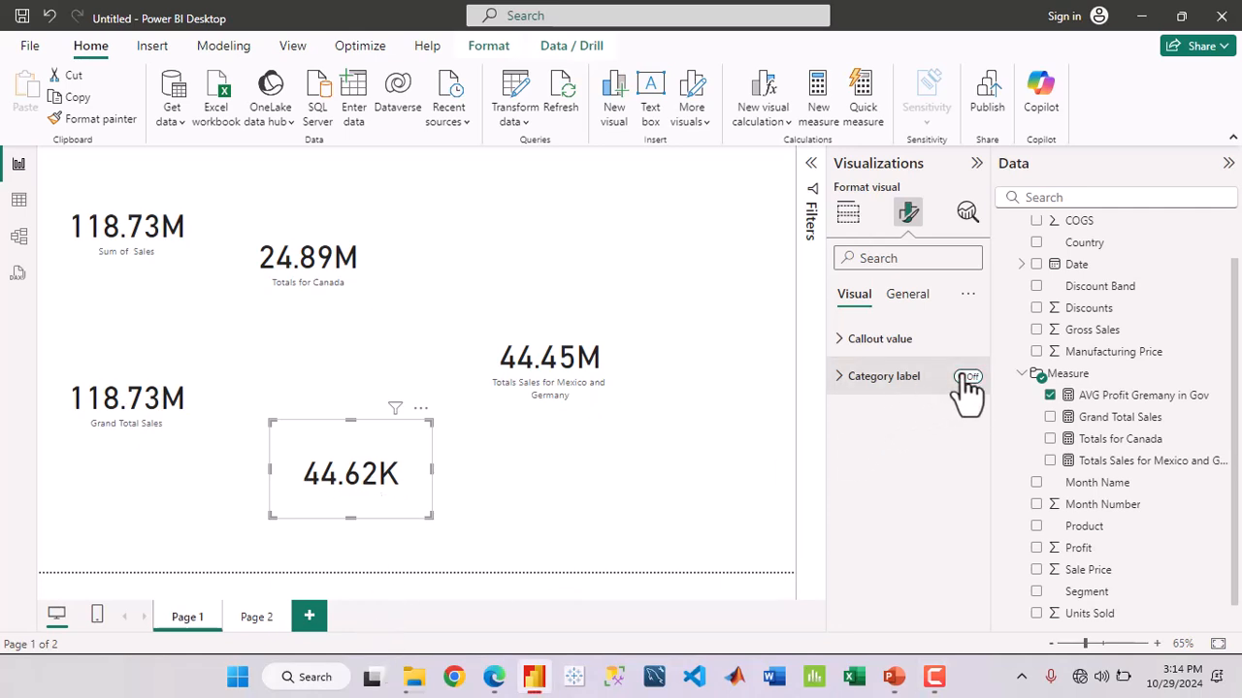
# Turn on the title of the average profit card and open its title text for editing
pyautogui.click(912, 298)
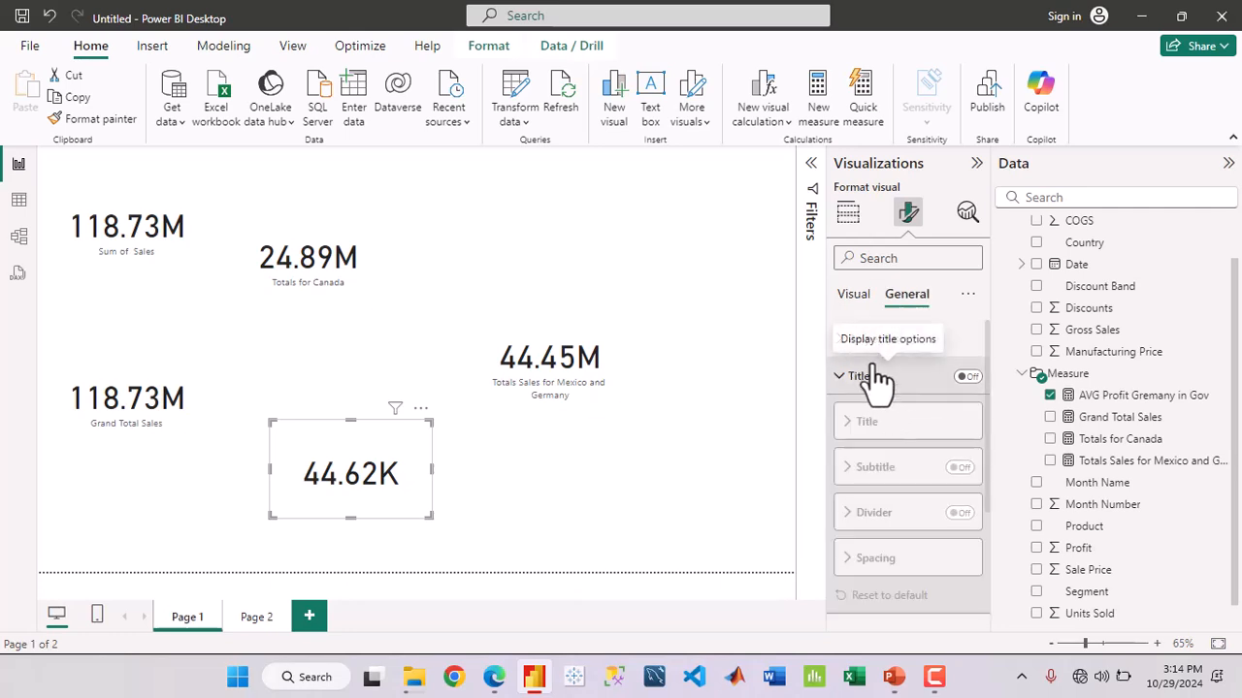
pyautogui.click(968, 378)
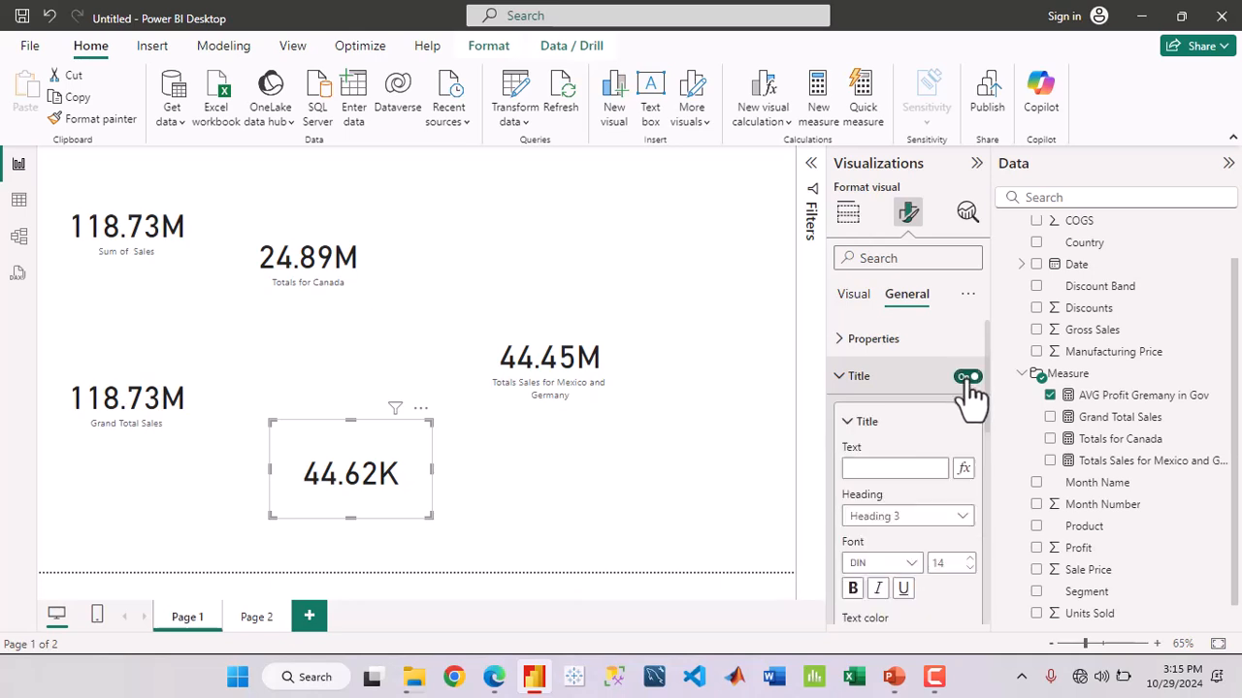
pyautogui.click(888, 470)
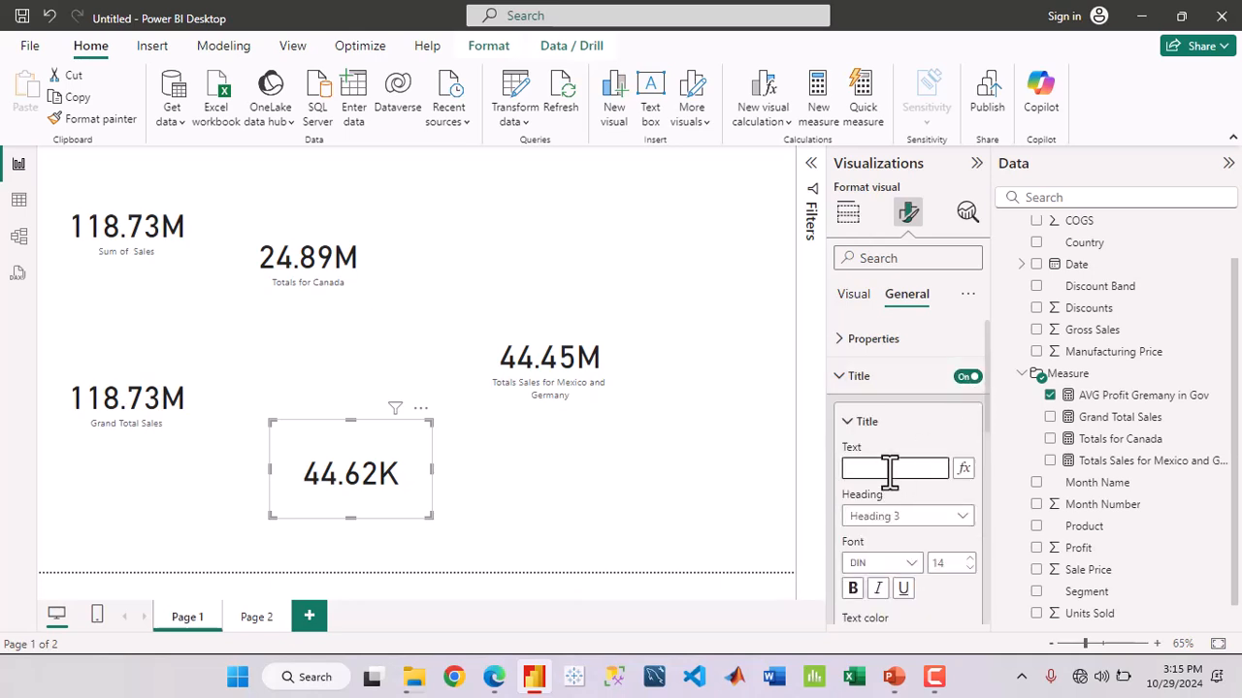
pyautogui.write('Germna')
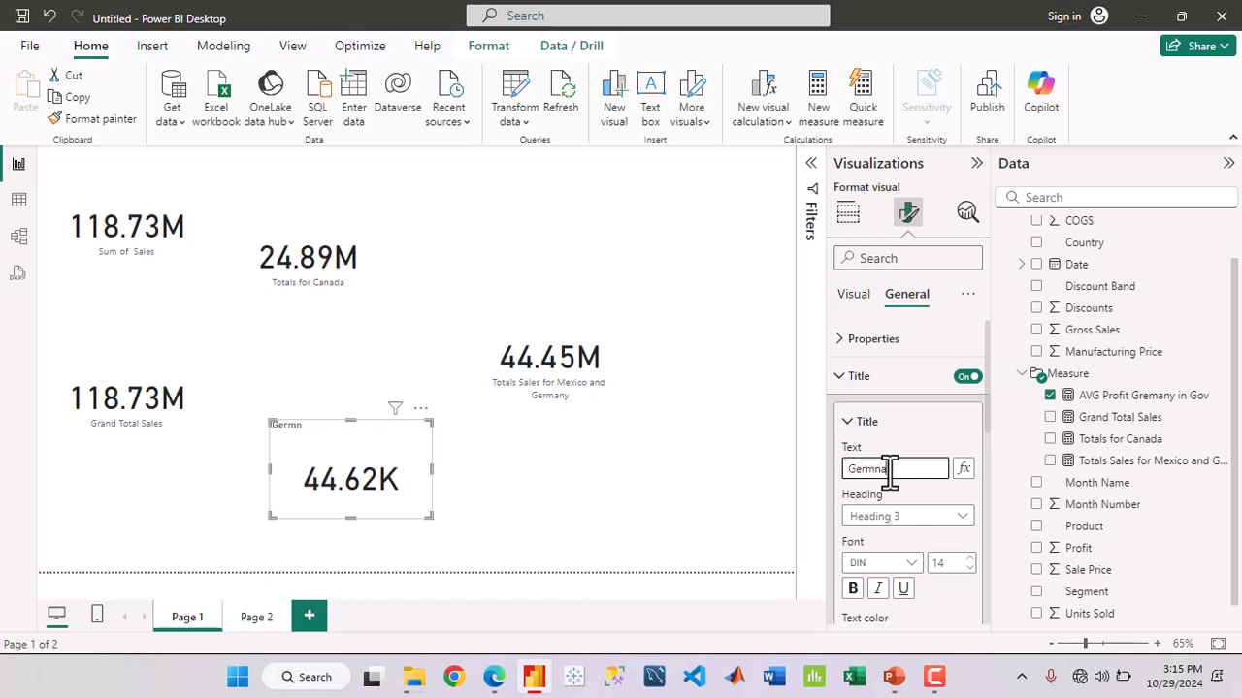
pyautogui.press('BackSpace')
pyautogui.press('BackSpace')
pyautogui.write('any')
pyautogui.press('BackSpace')
pyautogui.press('BackSpace')
pyautogui.press('BackSpace')
pyautogui.press('BackSpace')
pyautogui.press('BackSpace')
pyautogui.press('BackSpace')
pyautogui.press('BackSpace')
pyautogui.press('BackSpace')
# Set the average profit card's title text to "Avg Profit For Germany and Gov"
pyautogui.write('Av')
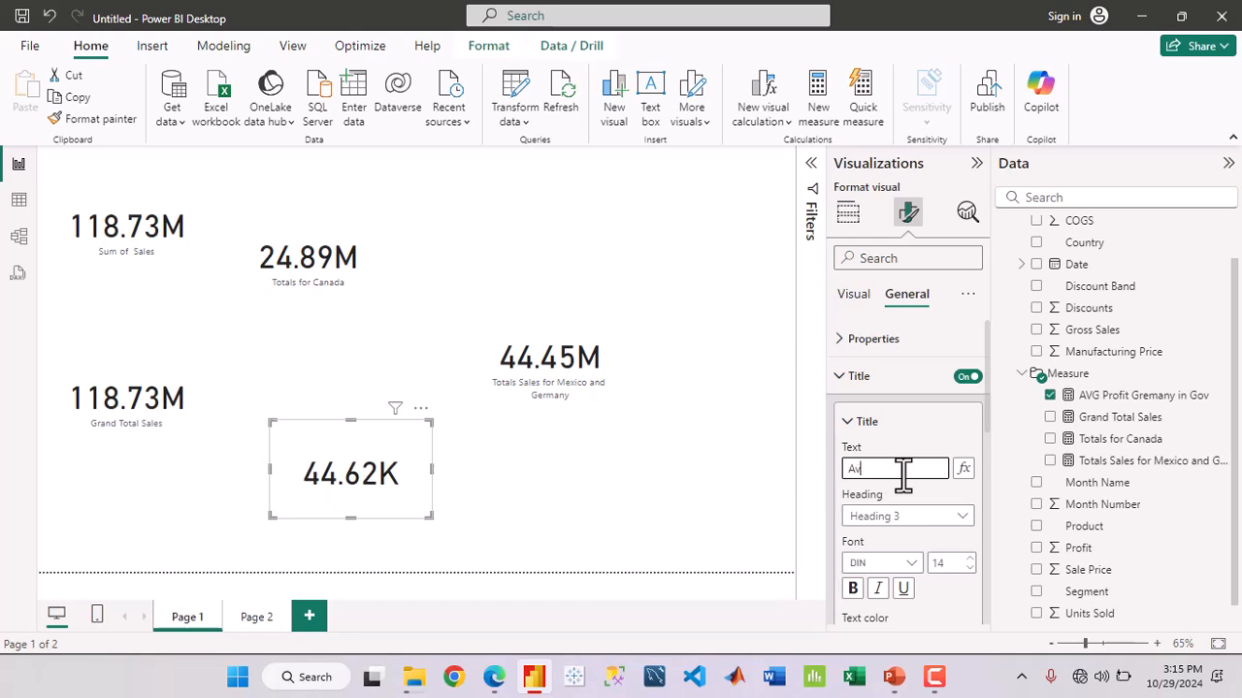
pyautogui.write('g Pro')
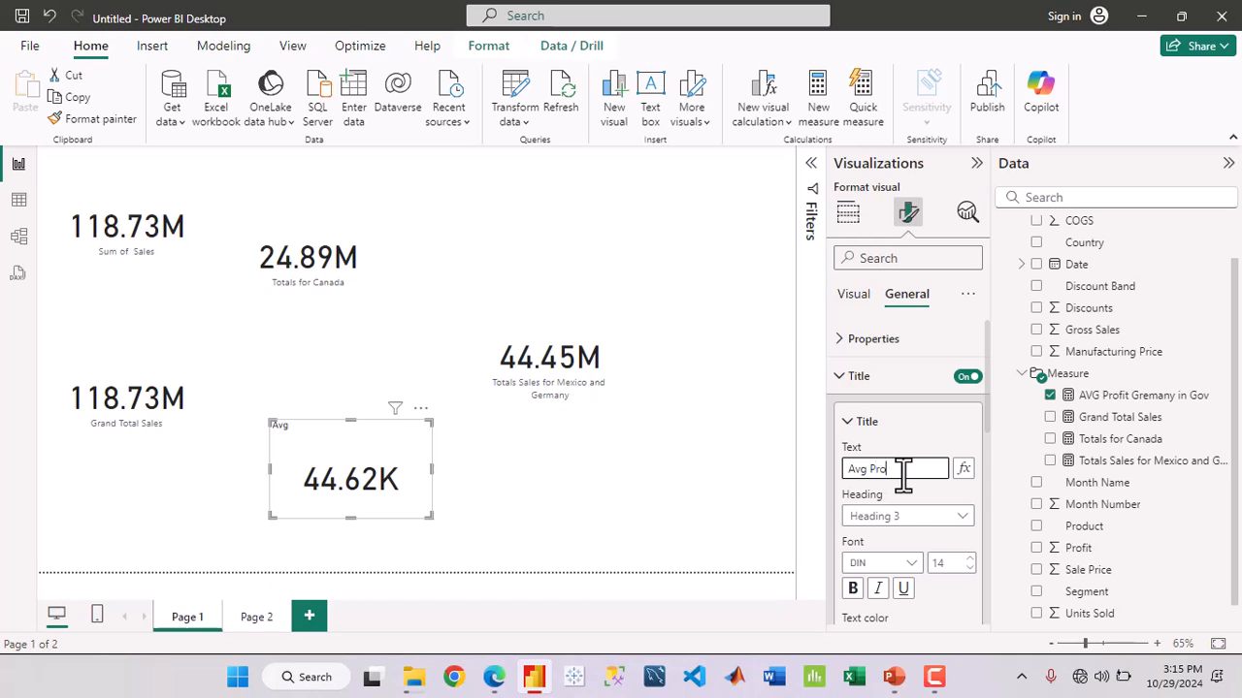
pyautogui.write('fit for Germany and G')
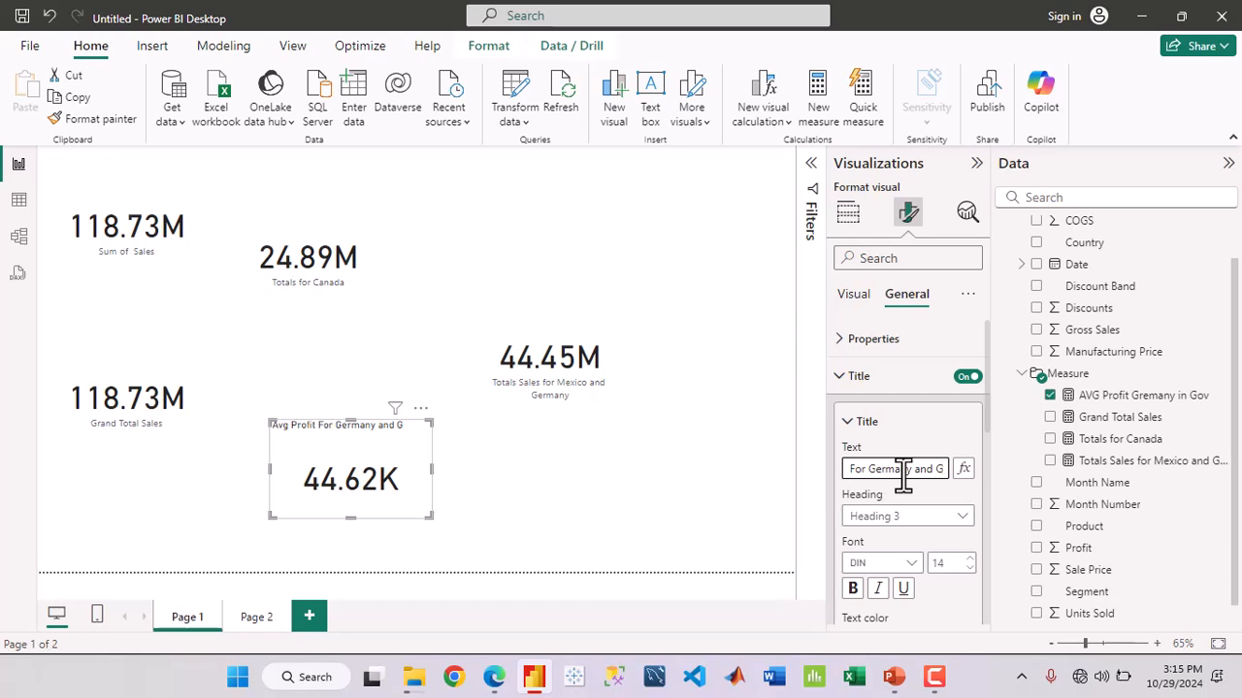
pyautogui.write('ov')
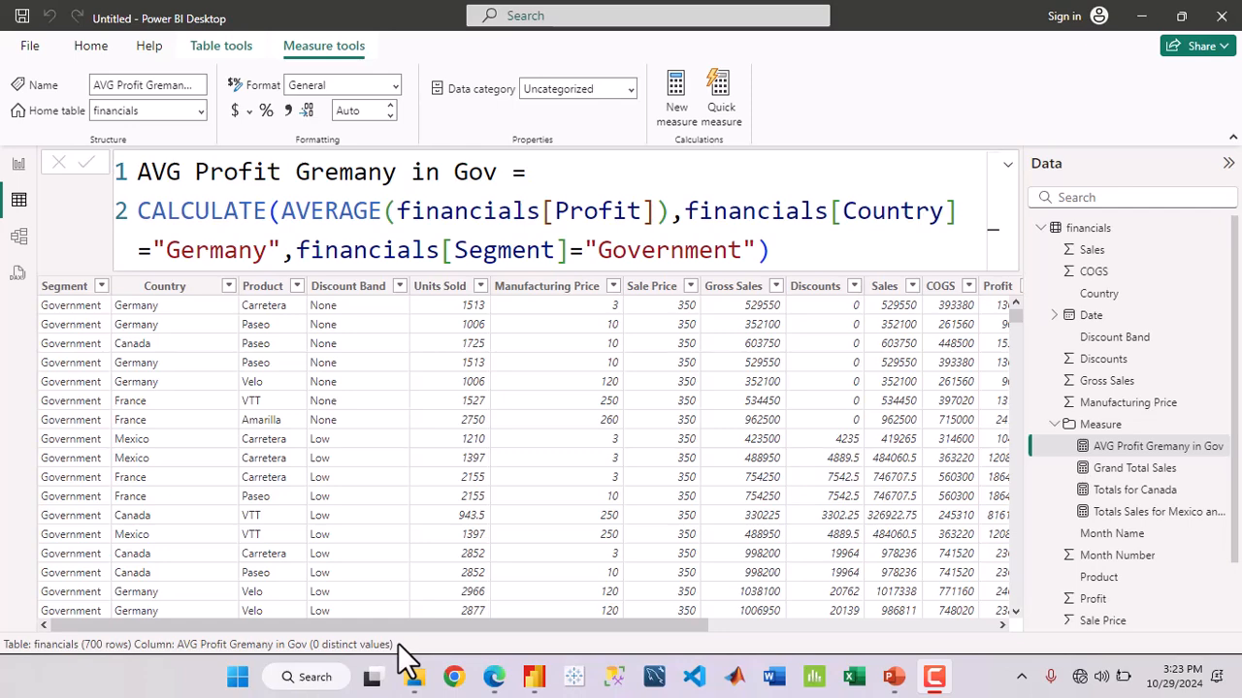
# Examine the dates listed in the Date column's filter in the financials table view, and select the Measure folder
pyautogui.hscroll(5, 630, 439)
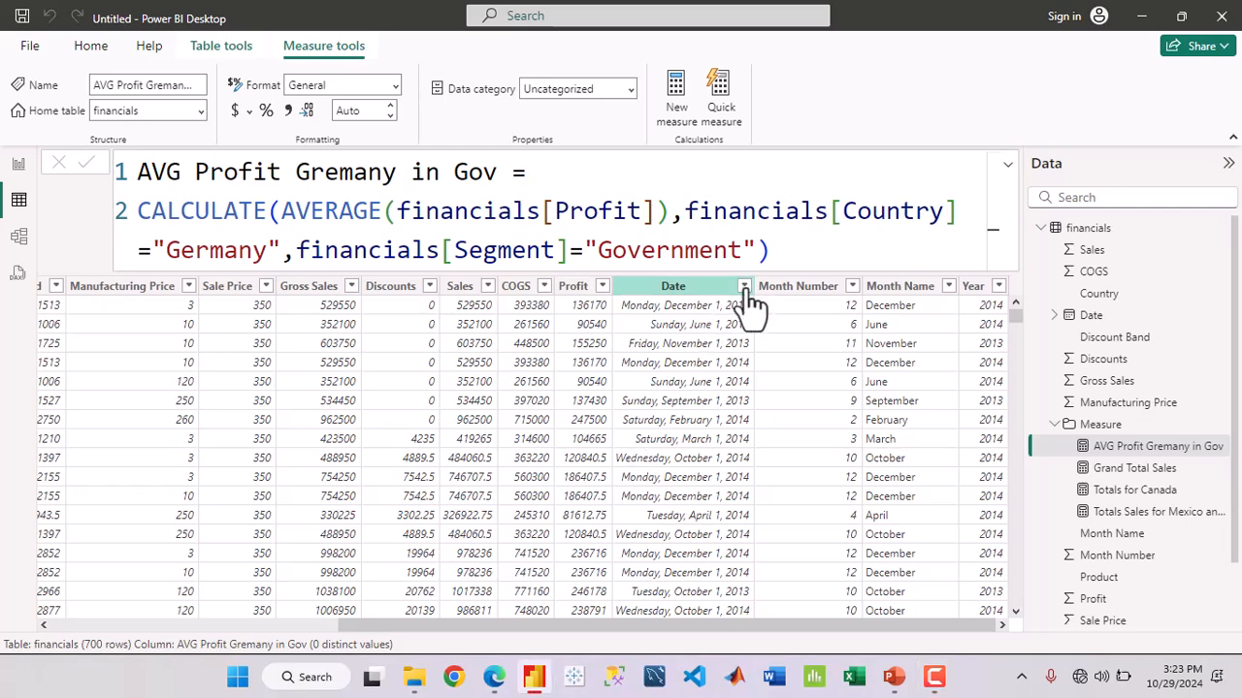
pyautogui.click(744, 287)
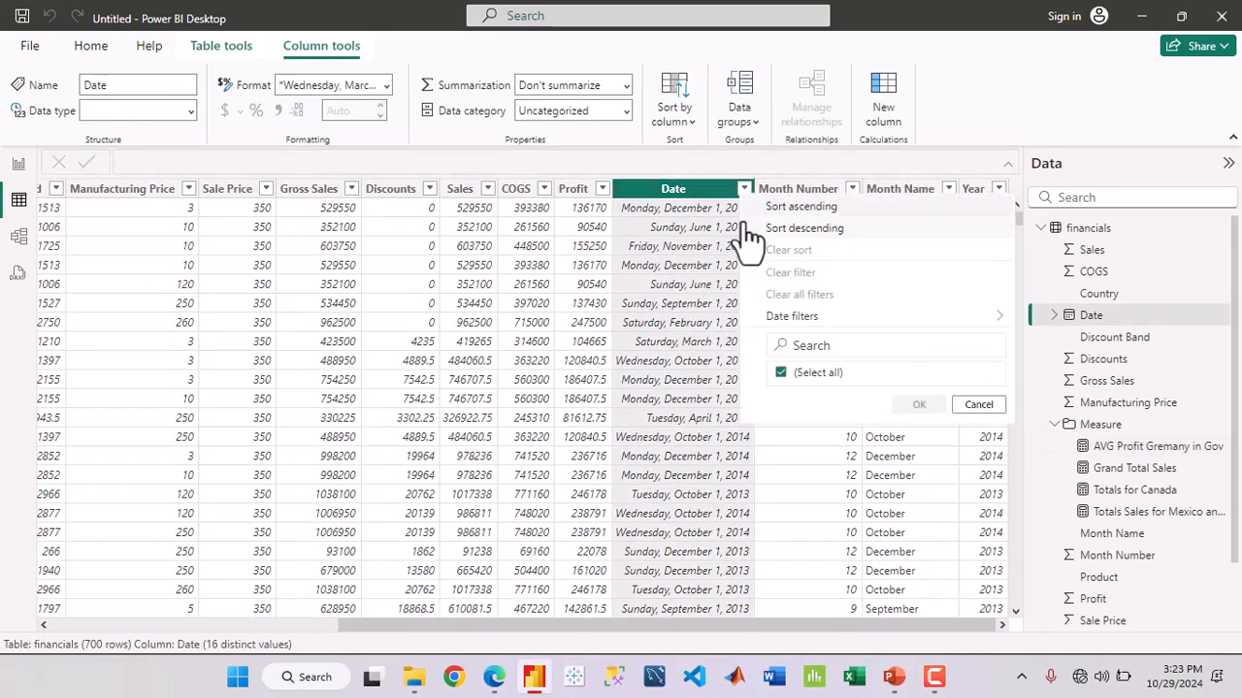
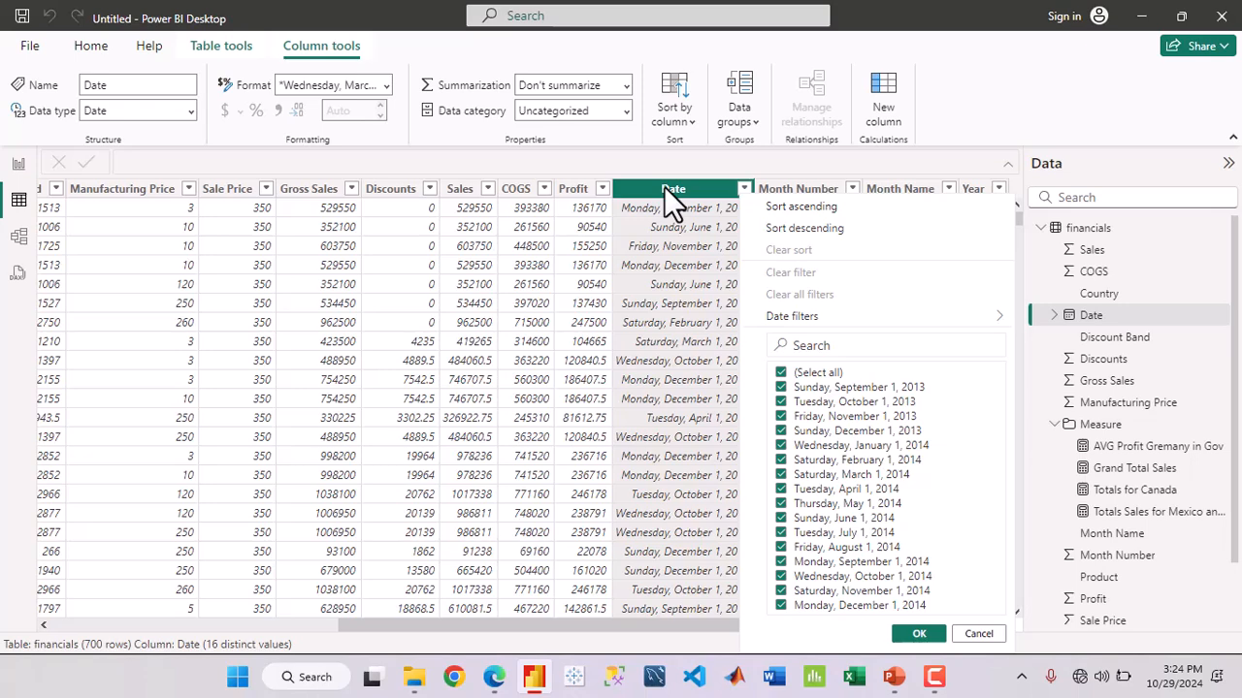
pyautogui.click(1178, 429)
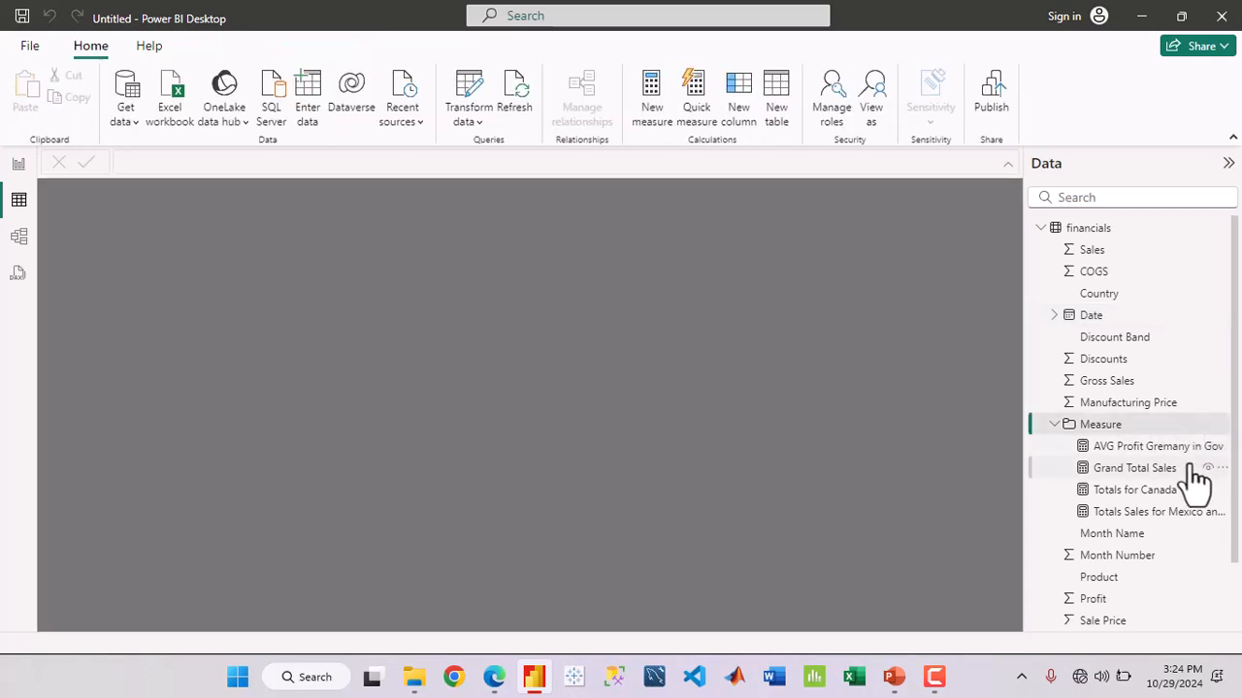
# Create a new measure in the Measure folder of the financials table and name it "Profit in data range"
pyautogui.click(1188, 448)
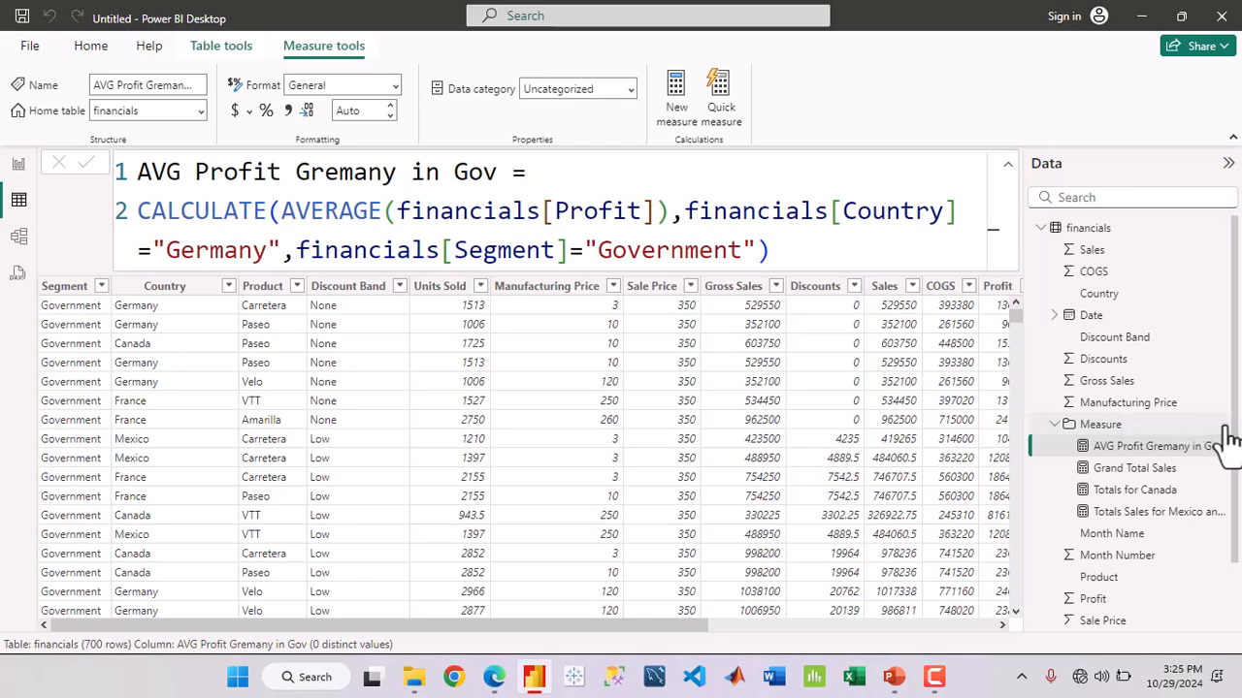
pyautogui.click(1221, 426)
pyautogui.press('Escape')
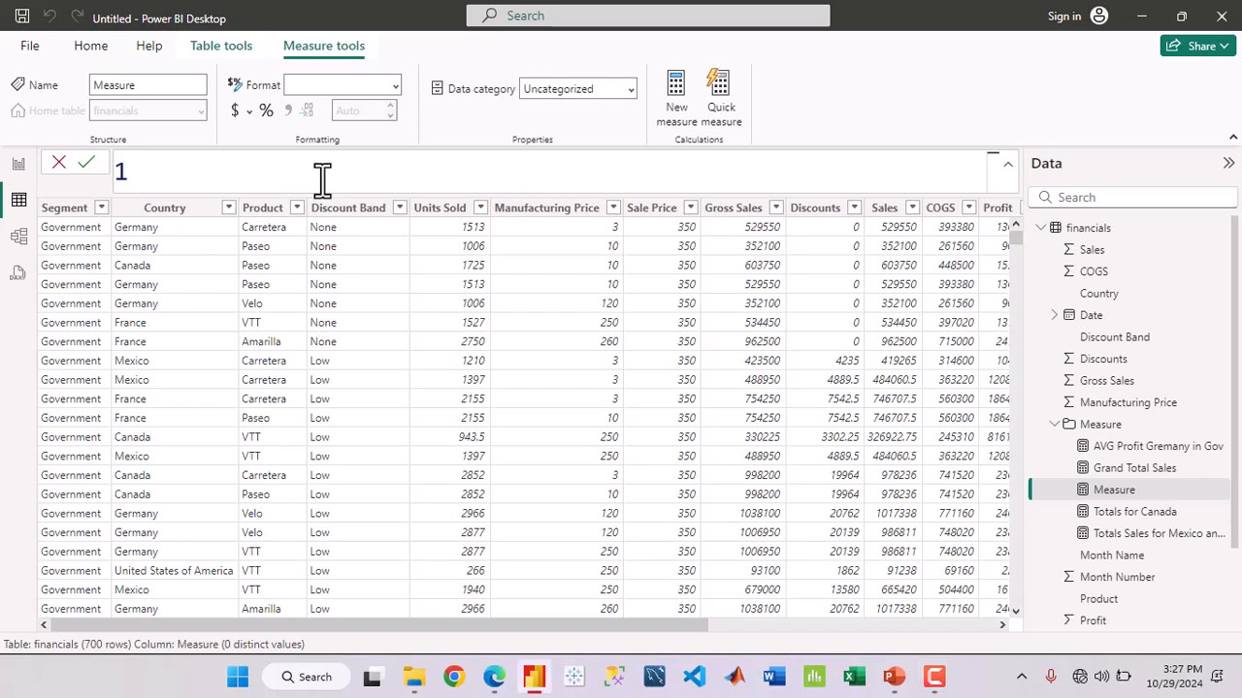
pyautogui.write('Profit in dat')
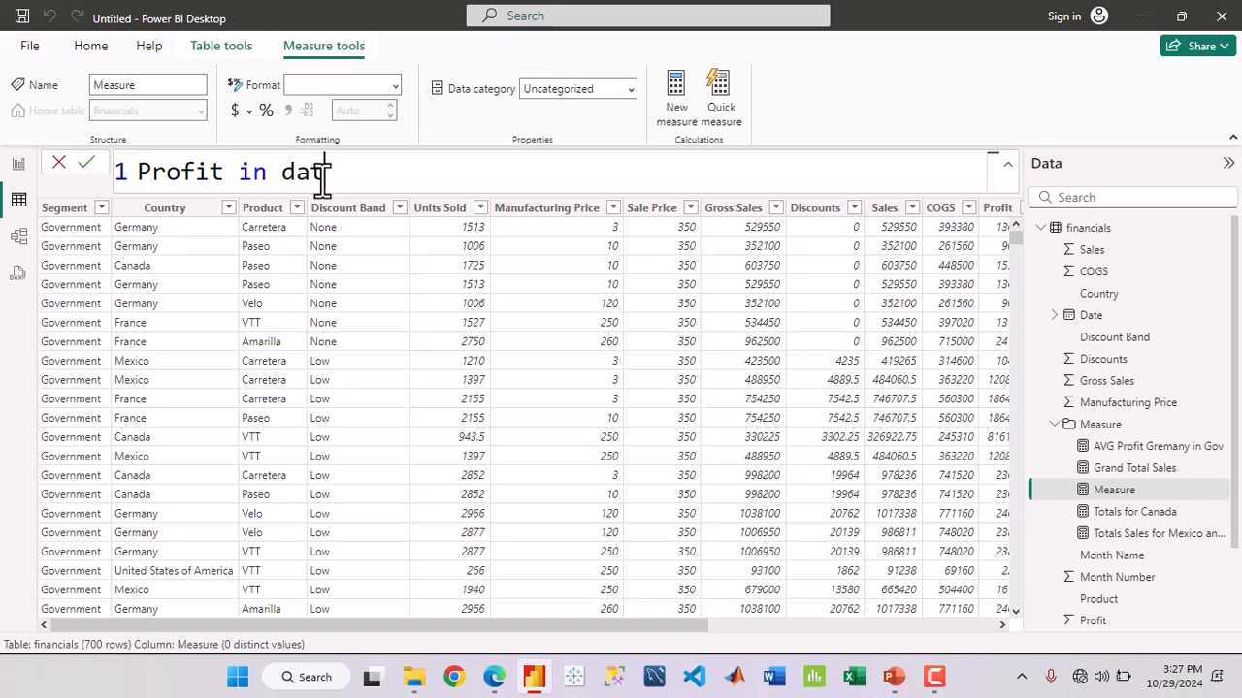
pyautogui.write('a range =')
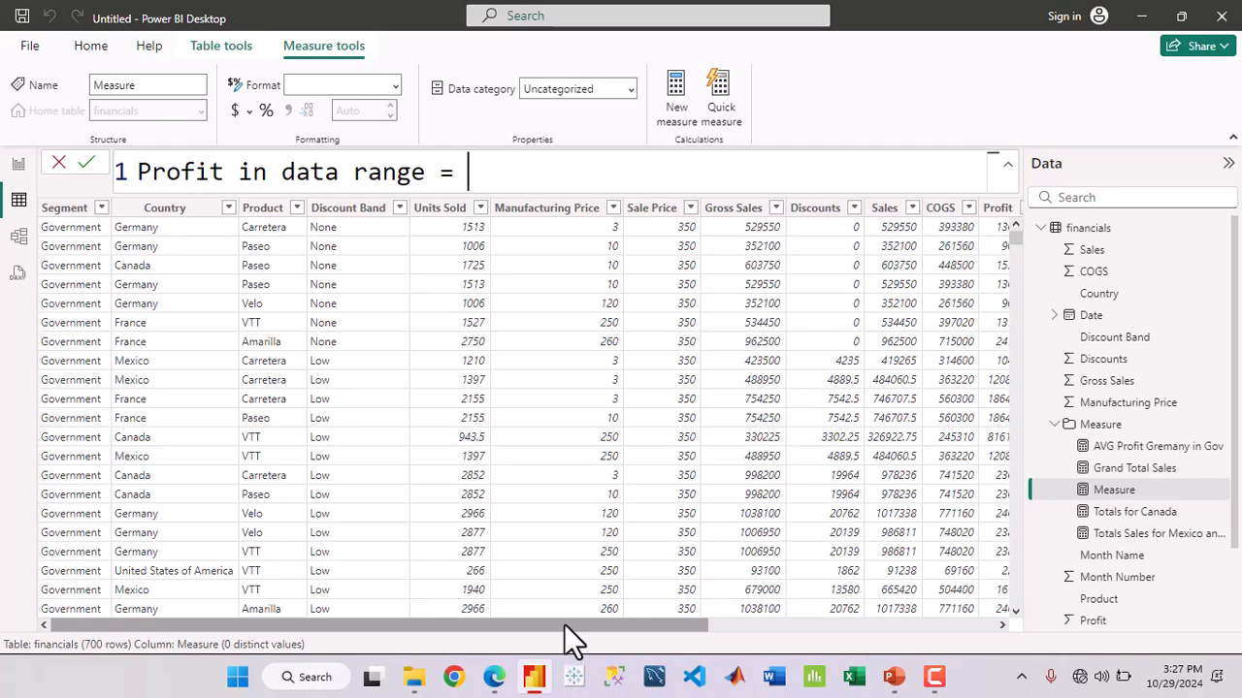
# Begin the formula of the "Profit in data range" measure with the CALCULATE function
pyautogui.moveTo(564, 625); pyautogui.dragTo(811, 640)
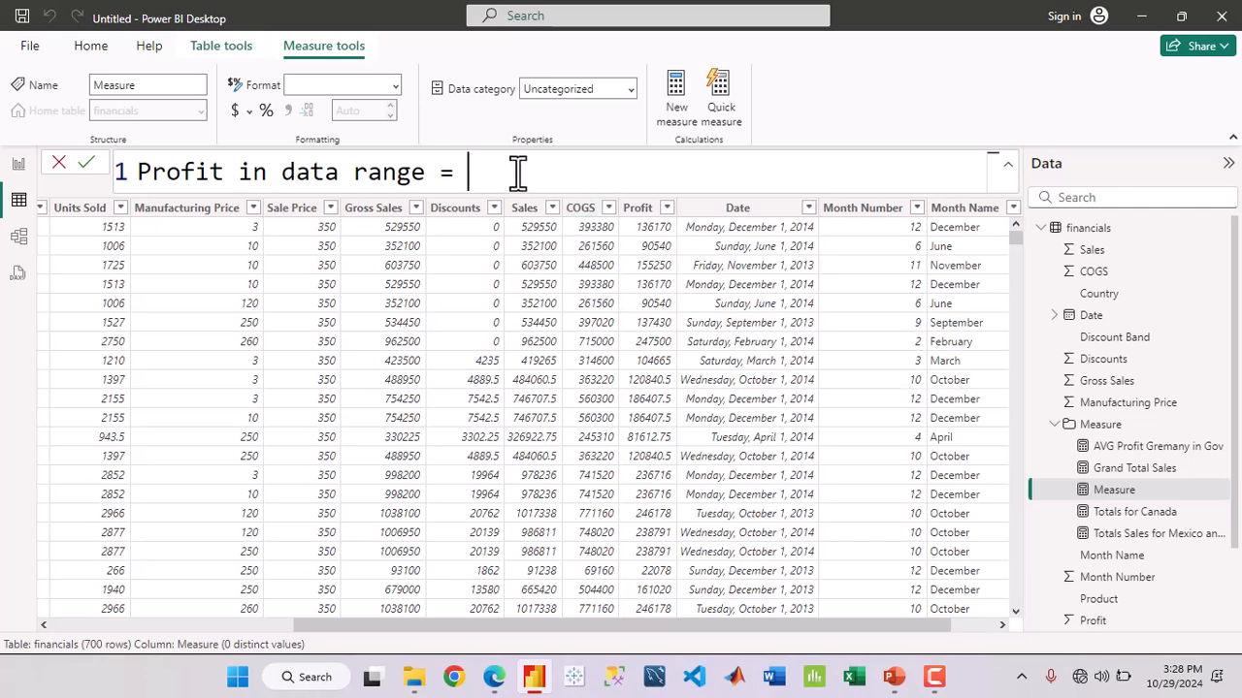
pyautogui.write('cal')
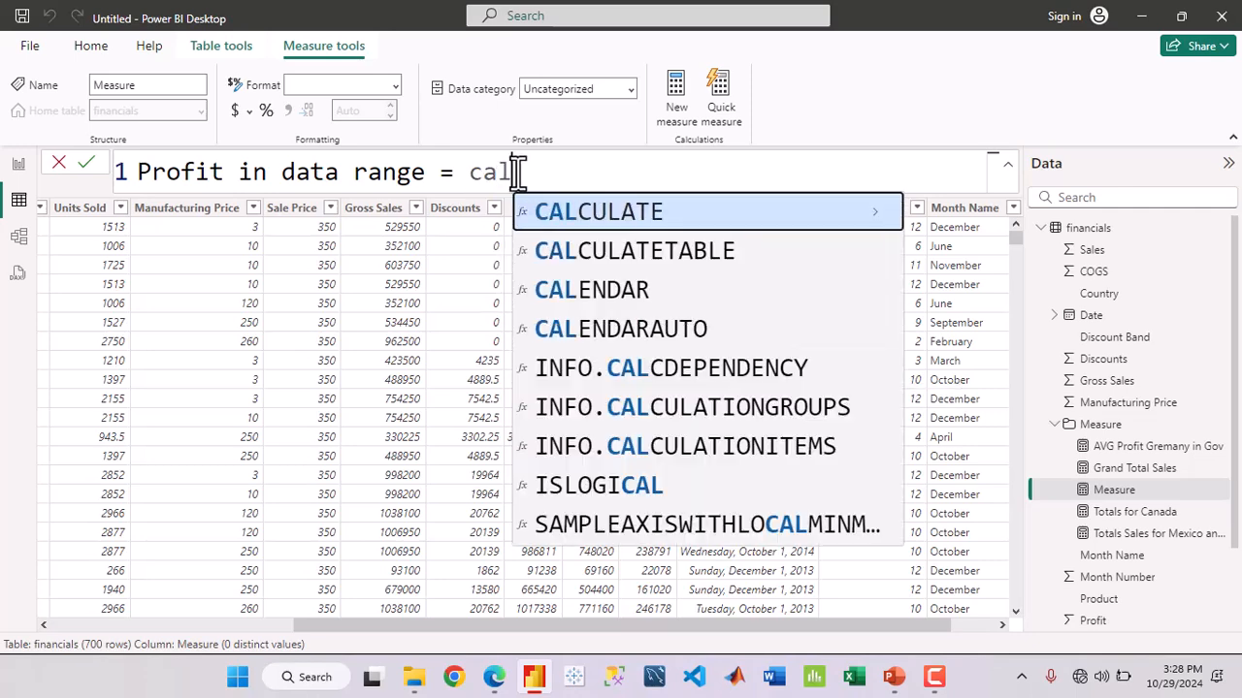
pyautogui.press('Tab')
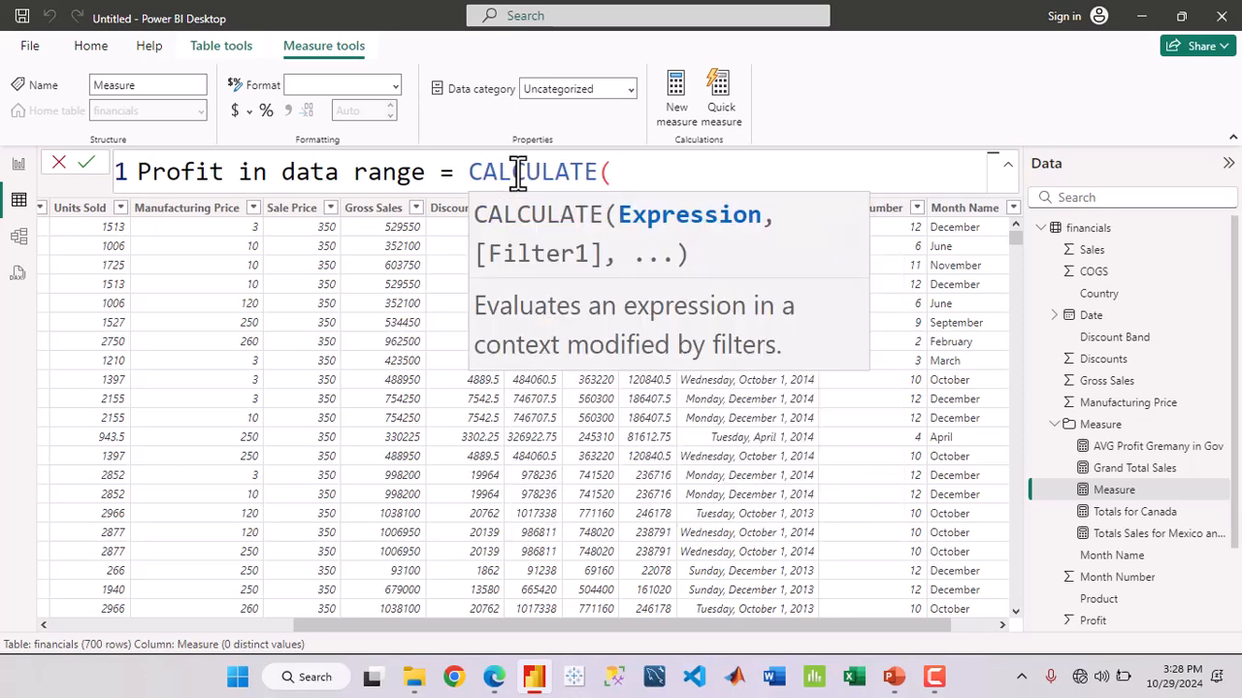
pyautogui.write('pro')
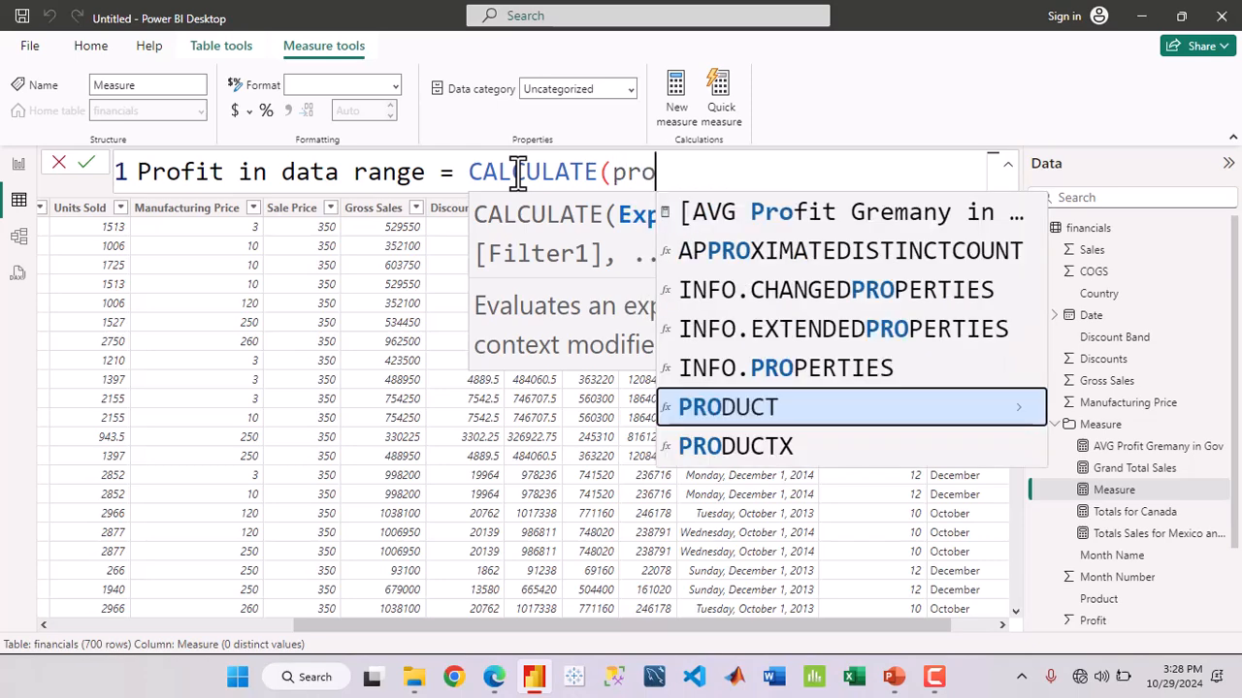
pyautogui.write('fi')
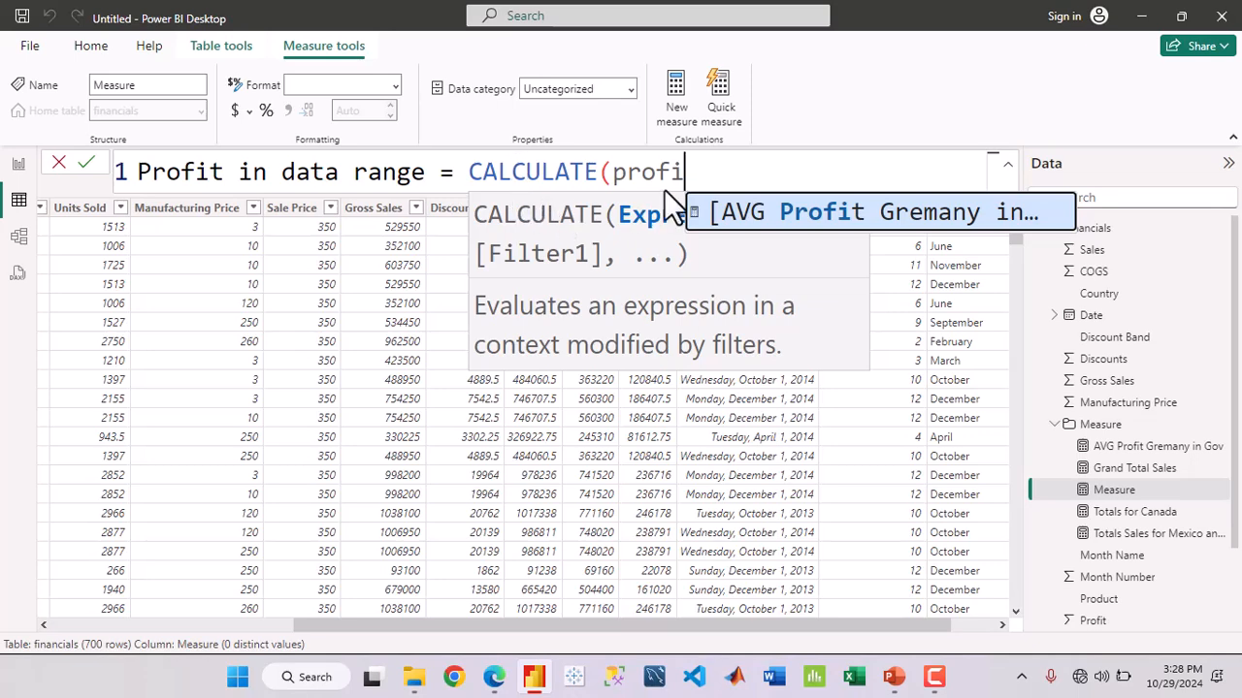
pyautogui.press('BackSpace')
pyautogui.press('BackSpace')
pyautogui.press('BackSpace')
pyautogui.press('BackSpace')
pyautogui.press('BackSpace')
# Enter sum(financials[Profit]) as the expression of the CALCULATE function
pyautogui.write('s')
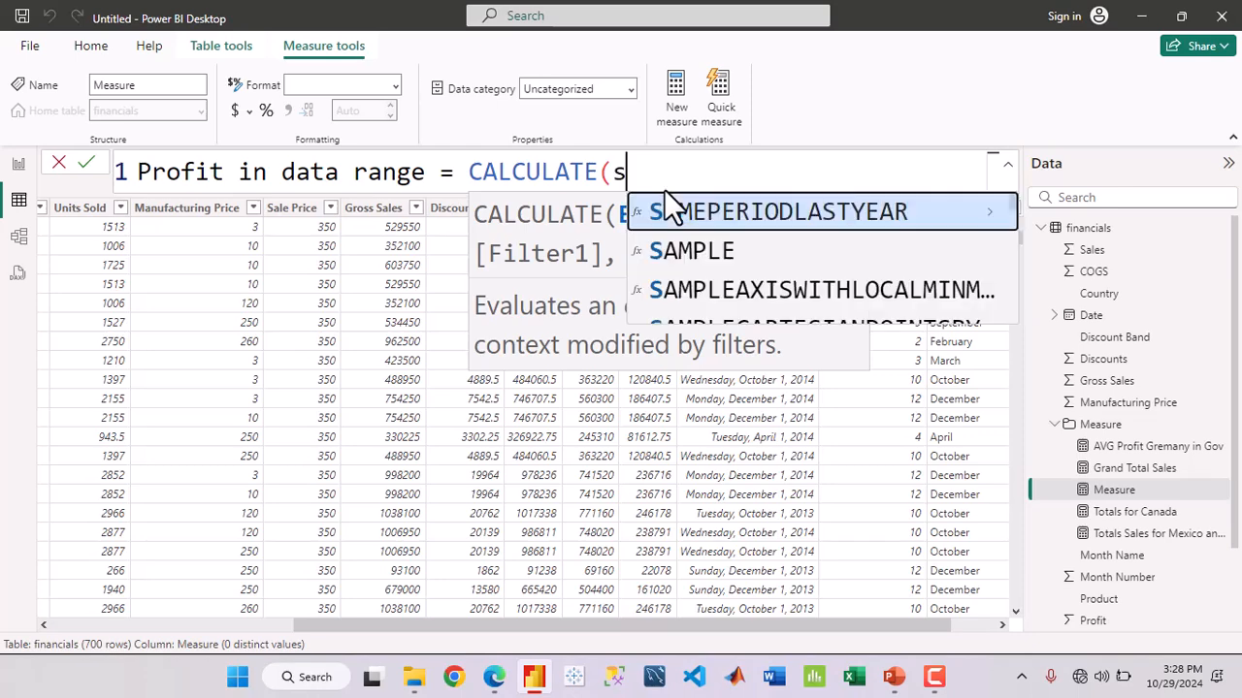
pyautogui.write('um(')
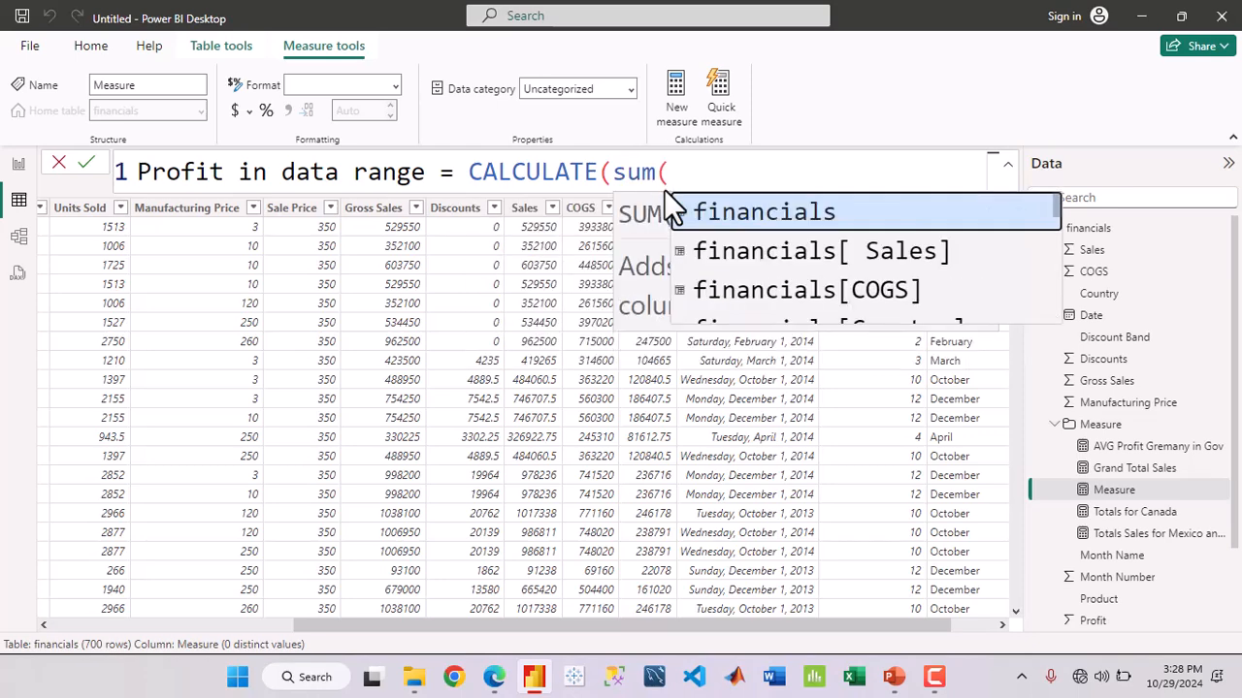
pyautogui.write('pro')
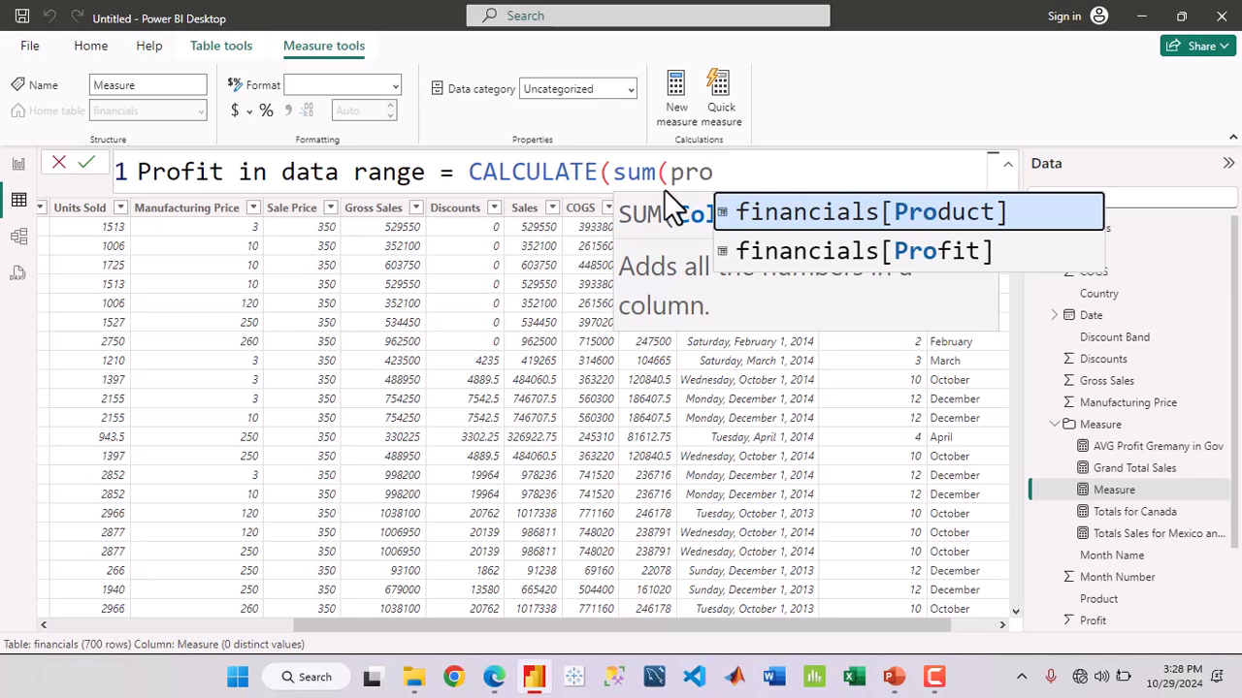
pyautogui.press('Down')
pyautogui.press('Tab')
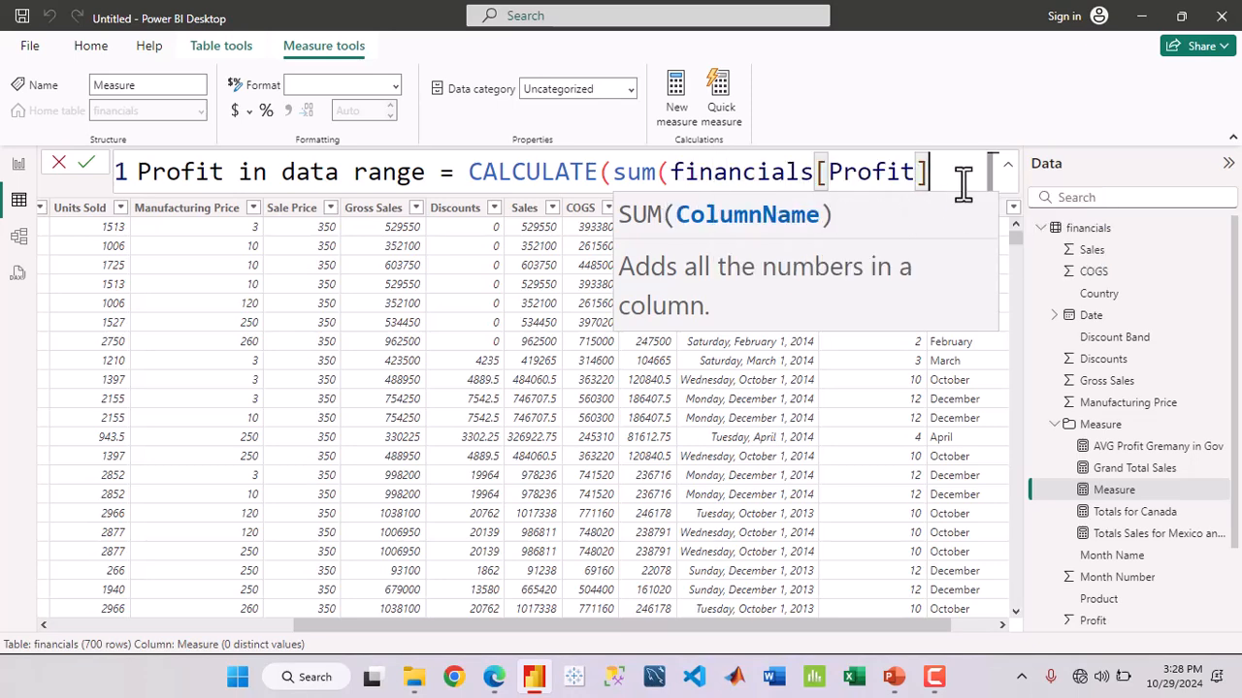
pyautogui.write('),')
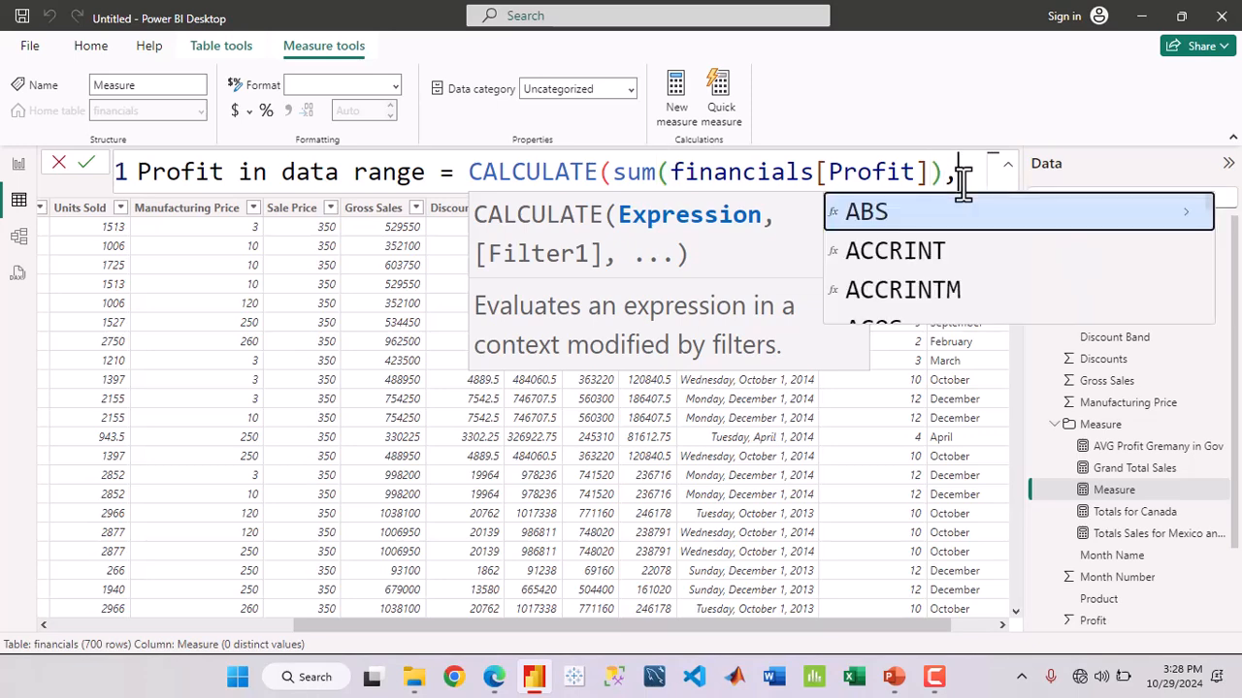
# Add a DATESBETWEEN filter on a second formula line, using financials[Date] as its dates column
pyautogui.hotkey('shift', 'Return')
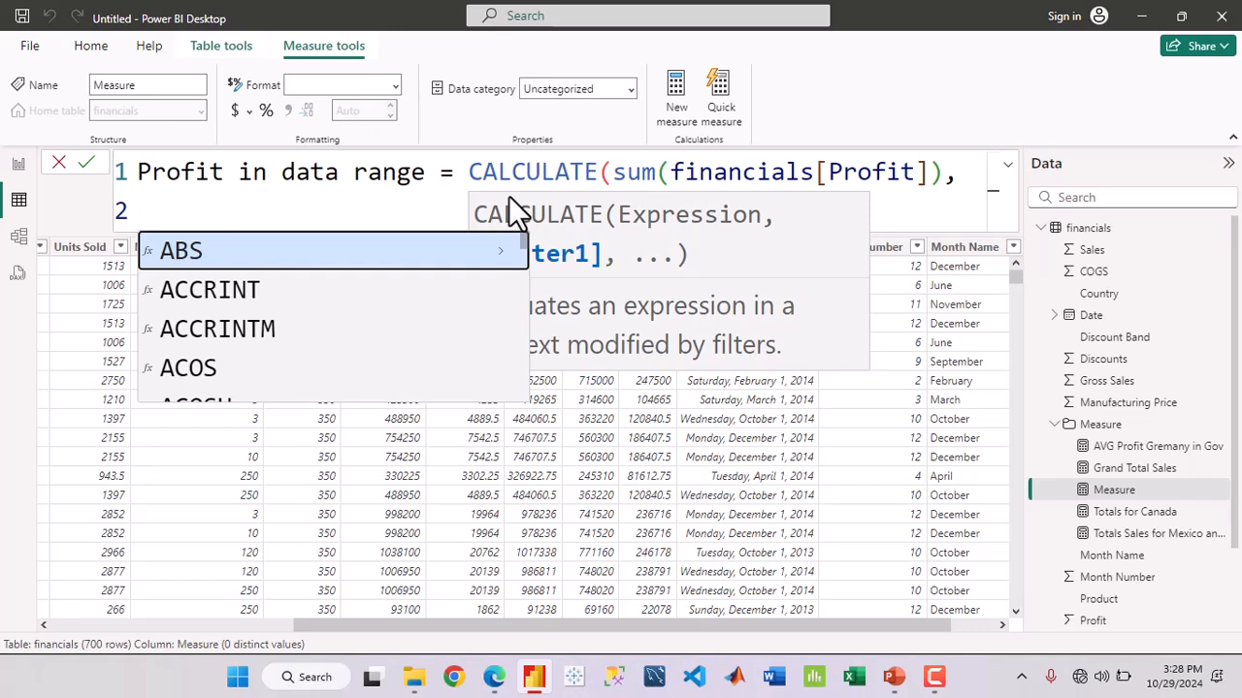
pyautogui.write('dat')
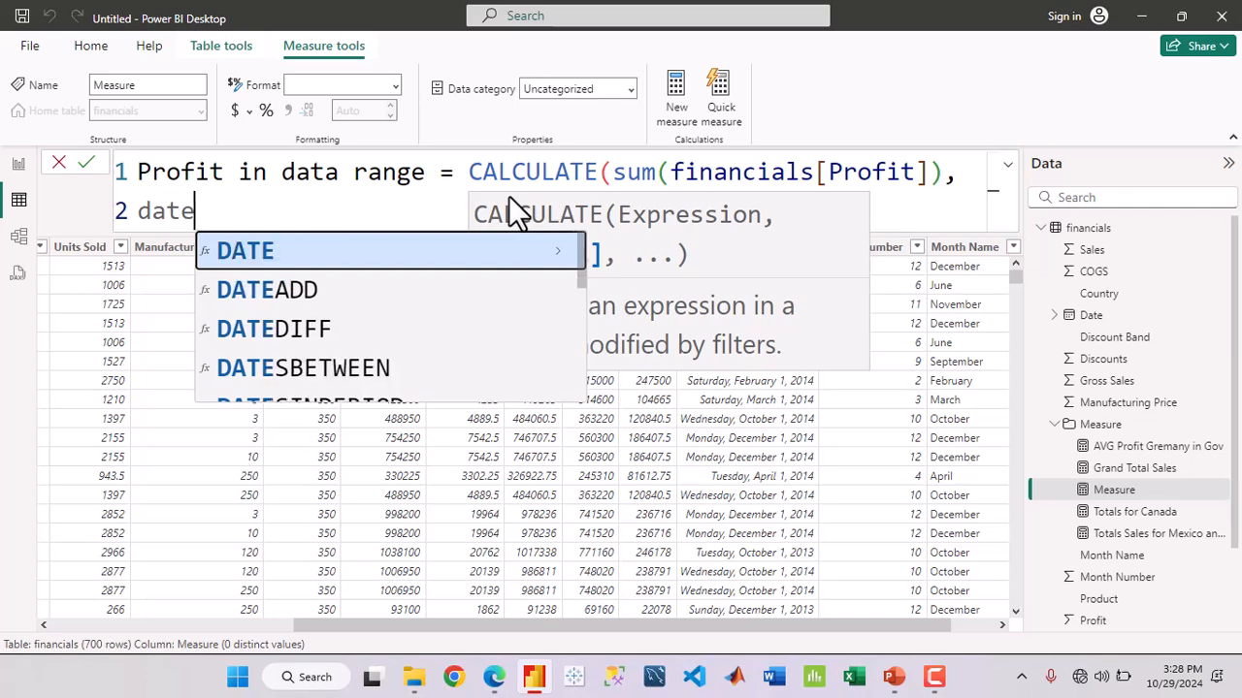
pyautogui.write('e')
pyautogui.press('Down')
pyautogui.press('Down')
pyautogui.press('Down')
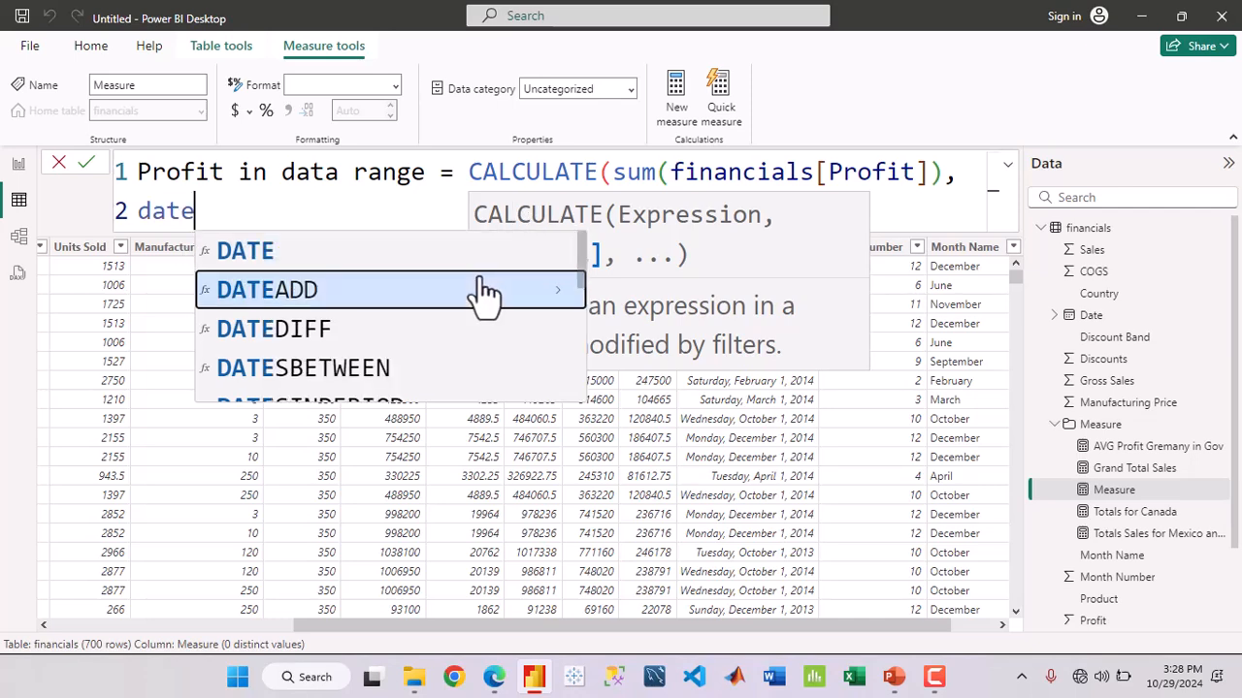
pyautogui.press('Tab')
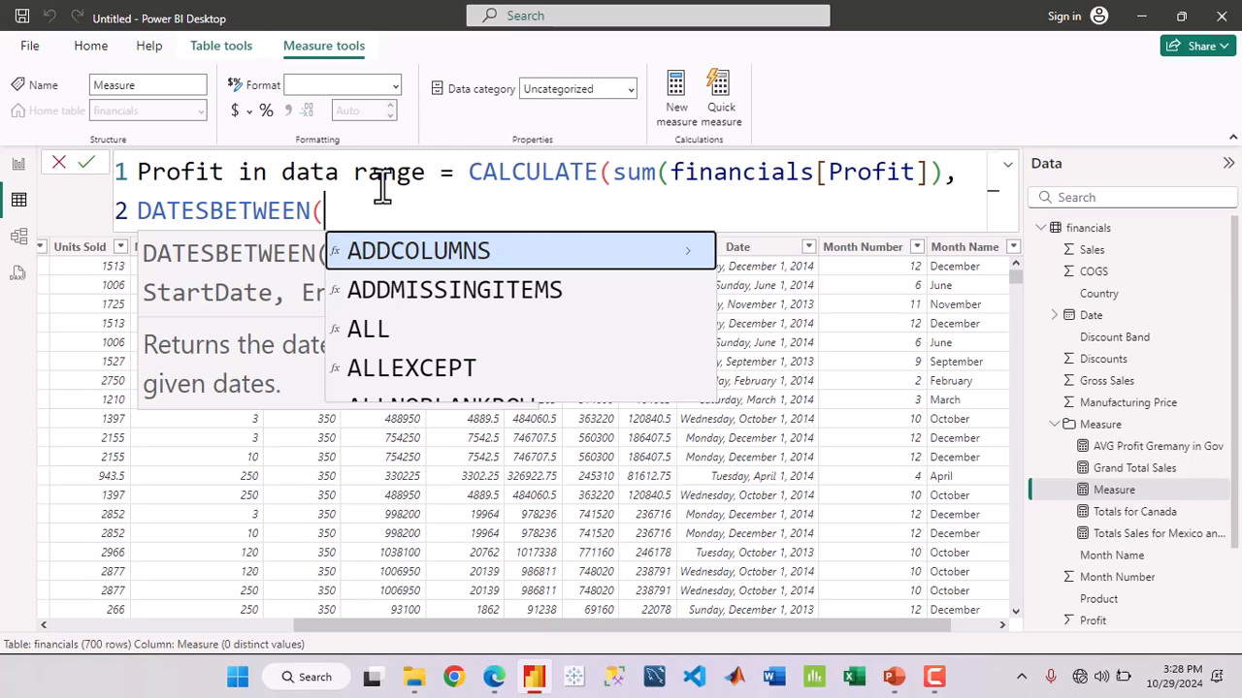
pyautogui.write('dat')
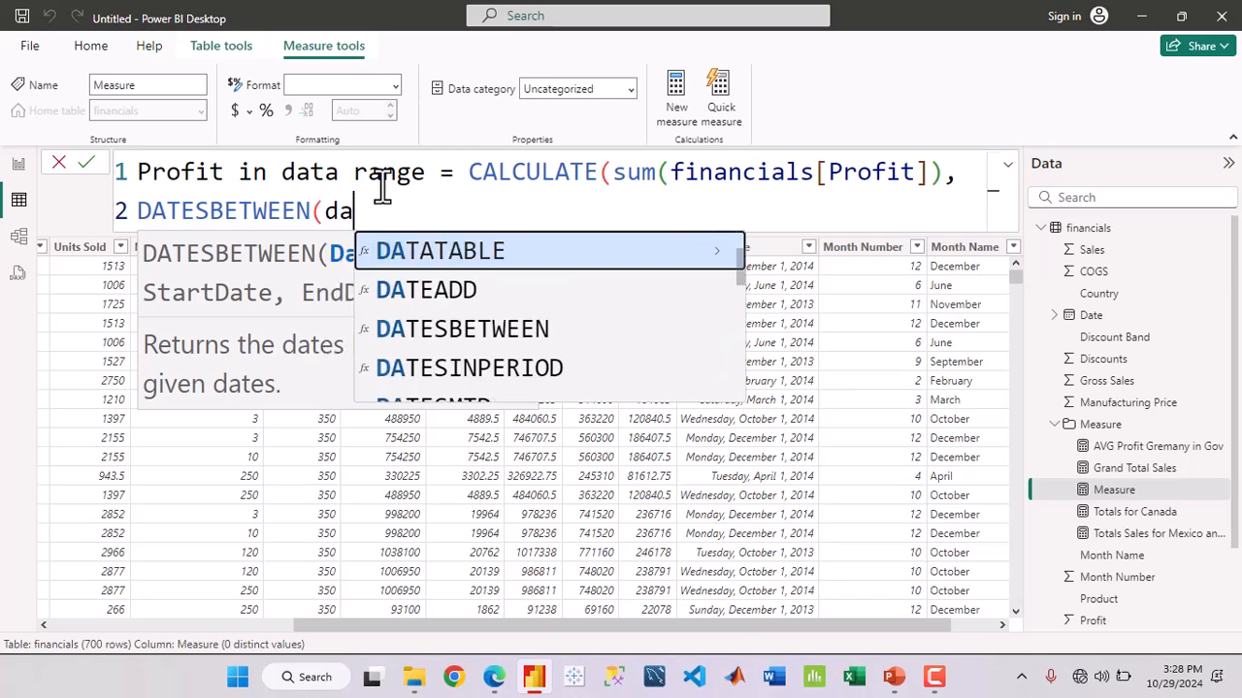
pyautogui.write('e')
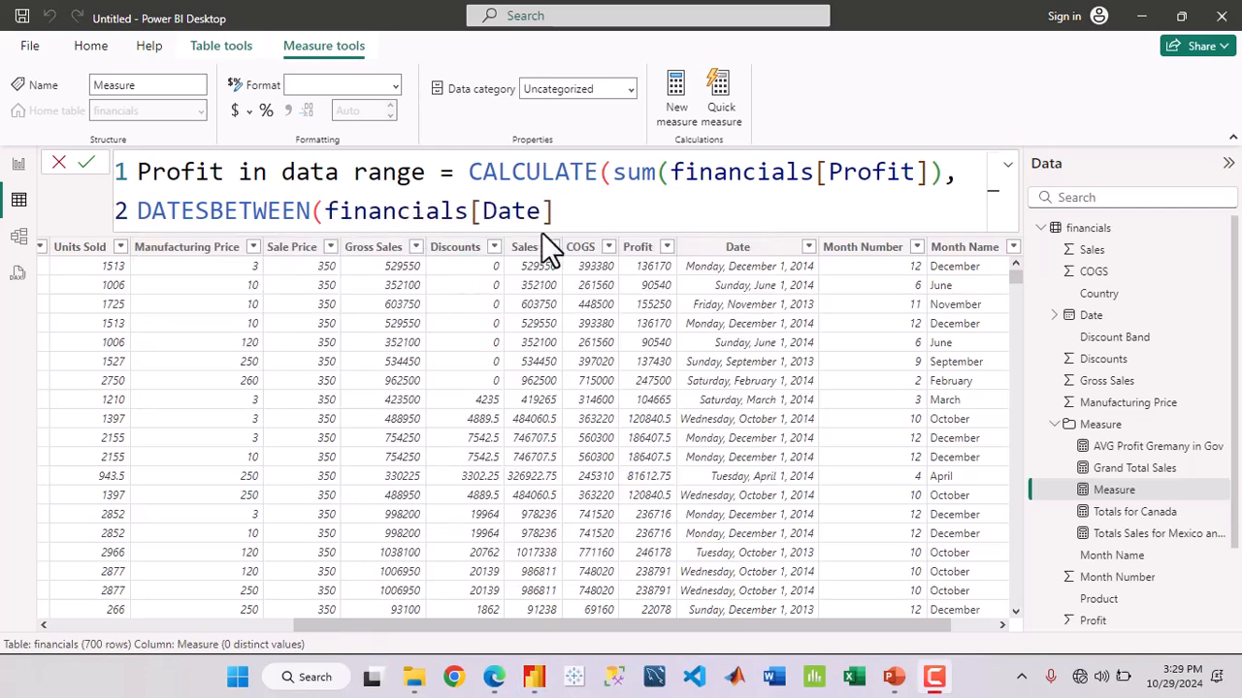
pyautogui.click(583, 214)
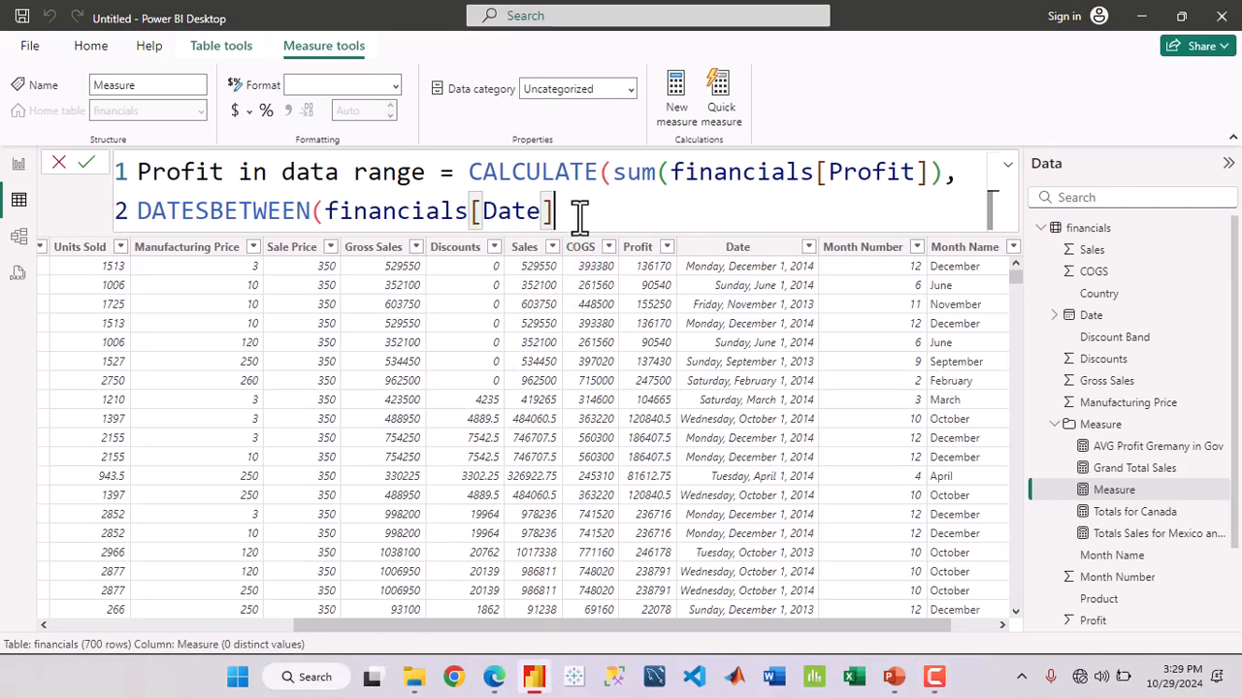
# Enter DATE(2024,1,1) as the start date of the DATESBETWEEN filter
pyautogui.write(',')
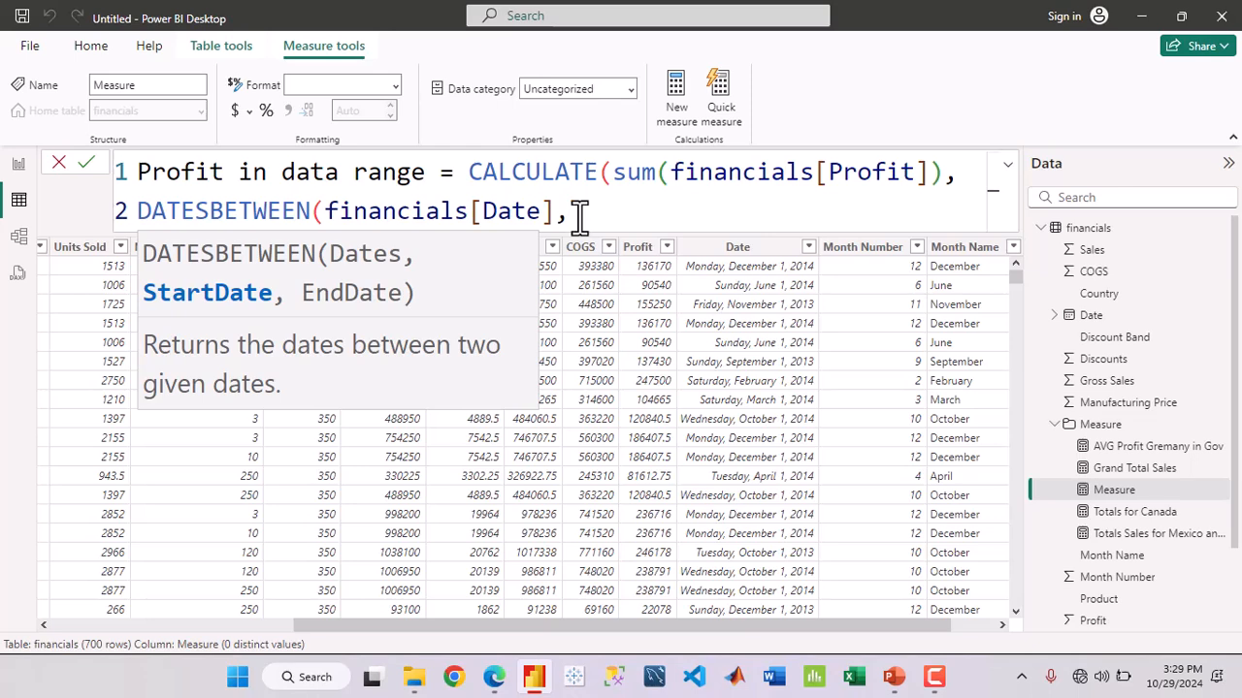
pyautogui.write('dat')
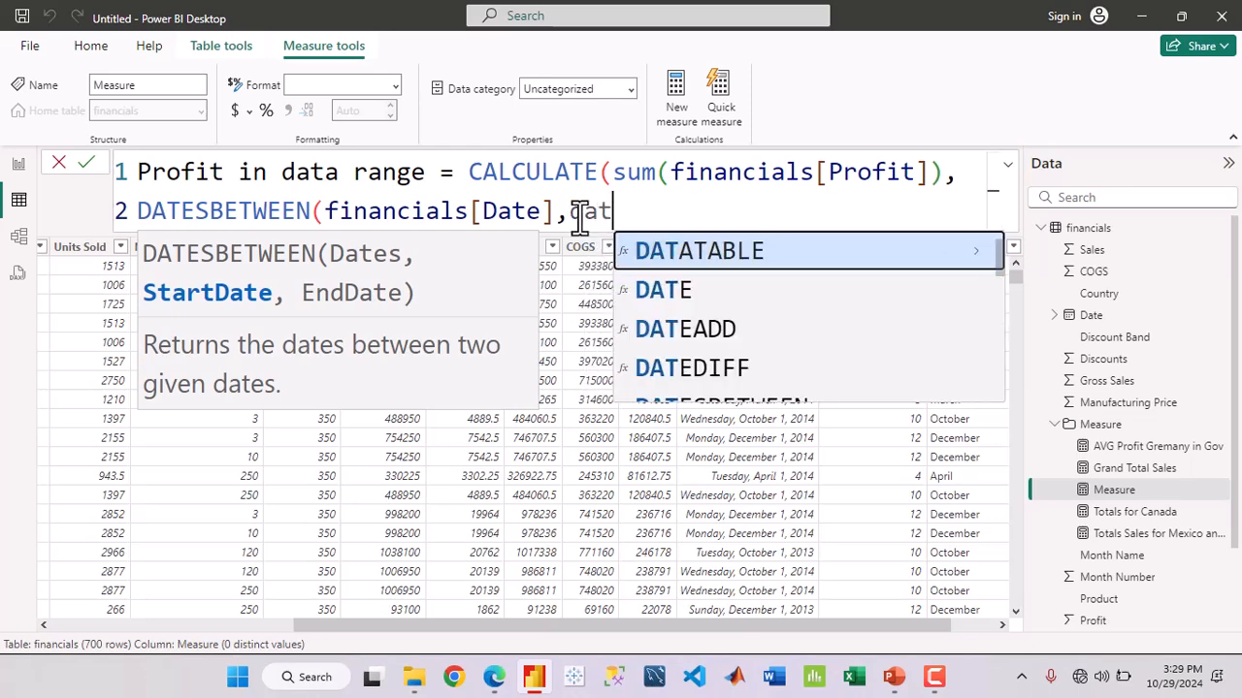
pyautogui.press('Tab')
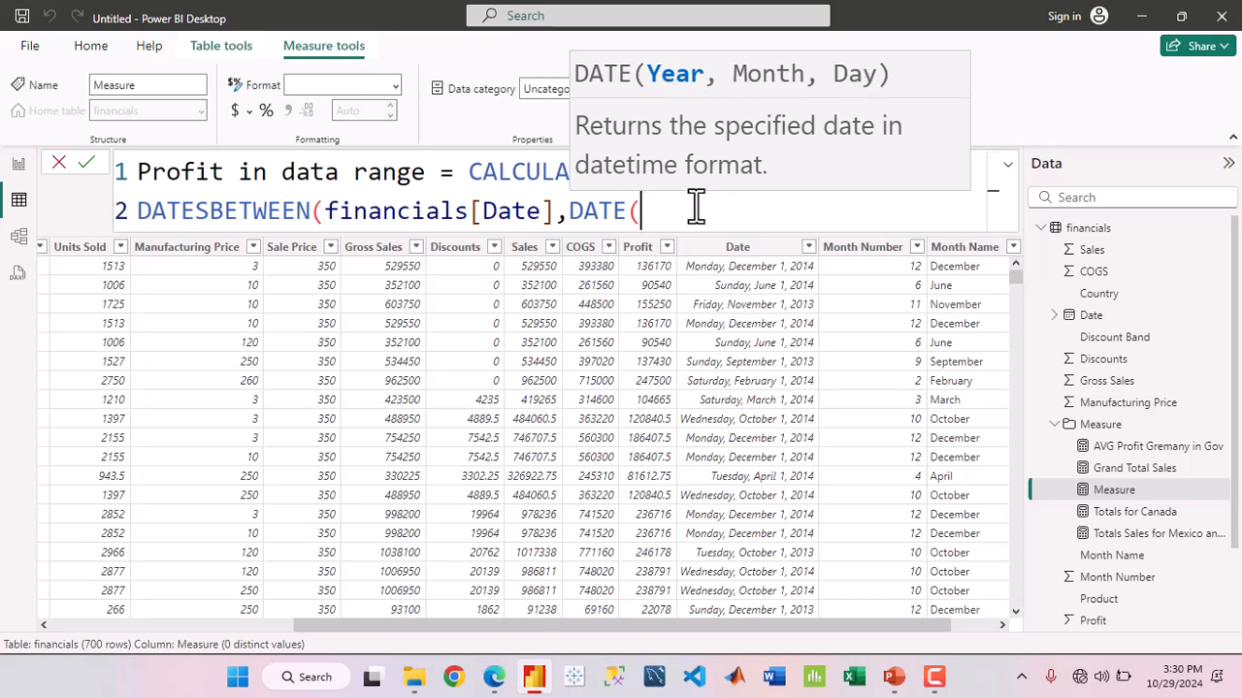
pyautogui.write('2024,')
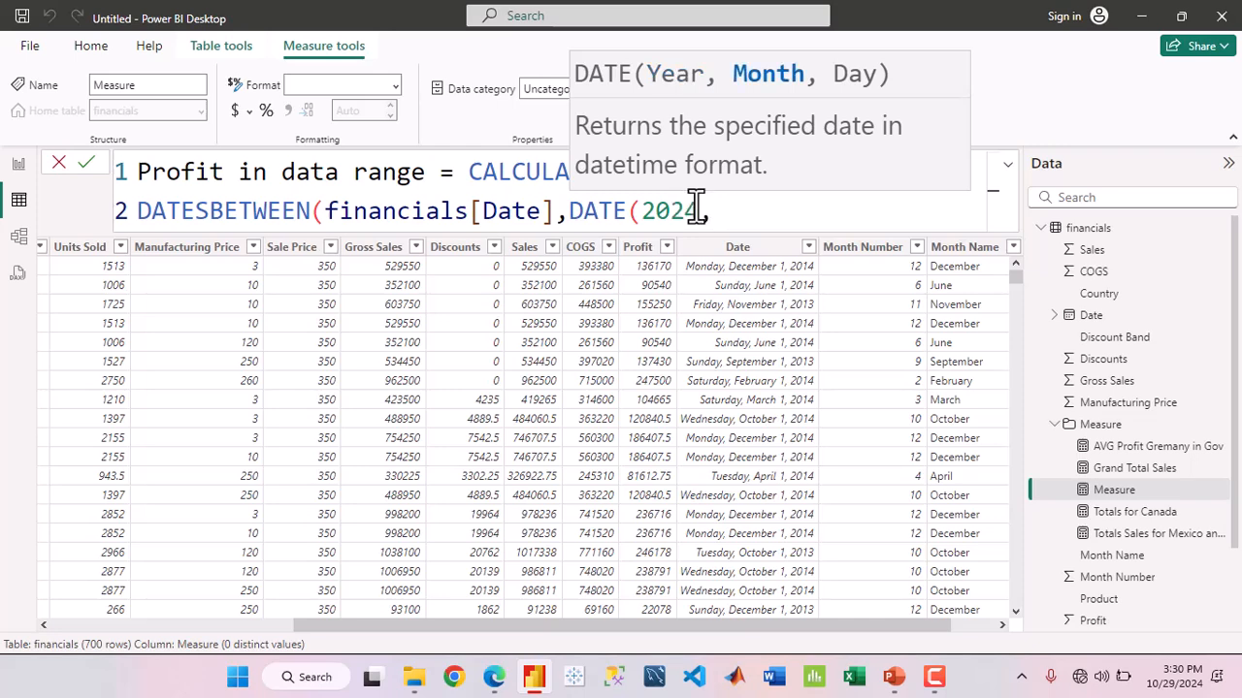
pyautogui.write('1,')
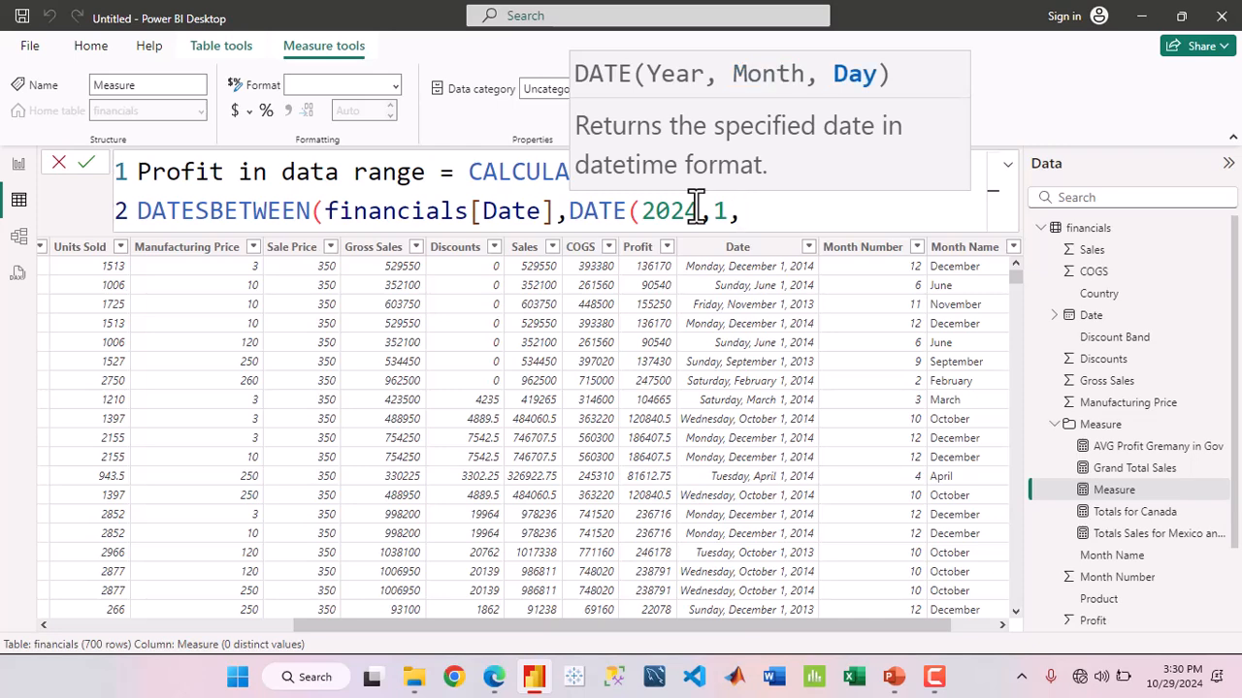
pyautogui.write('1')
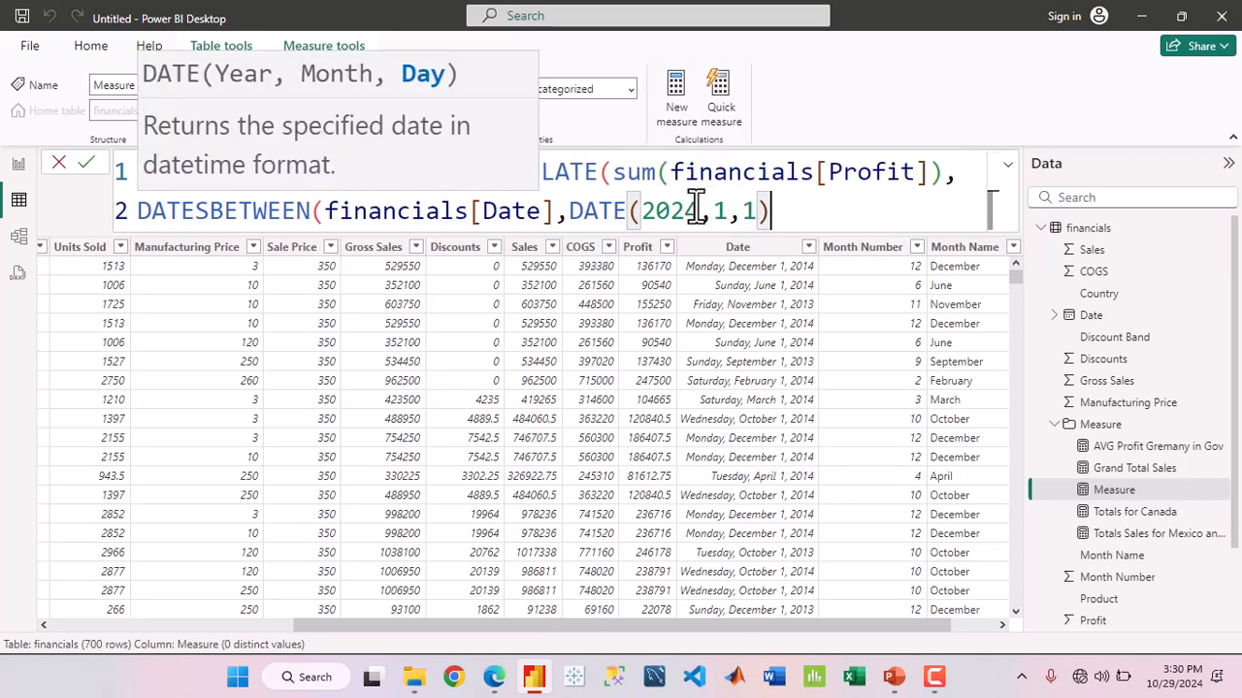
pyautogui.write('),')
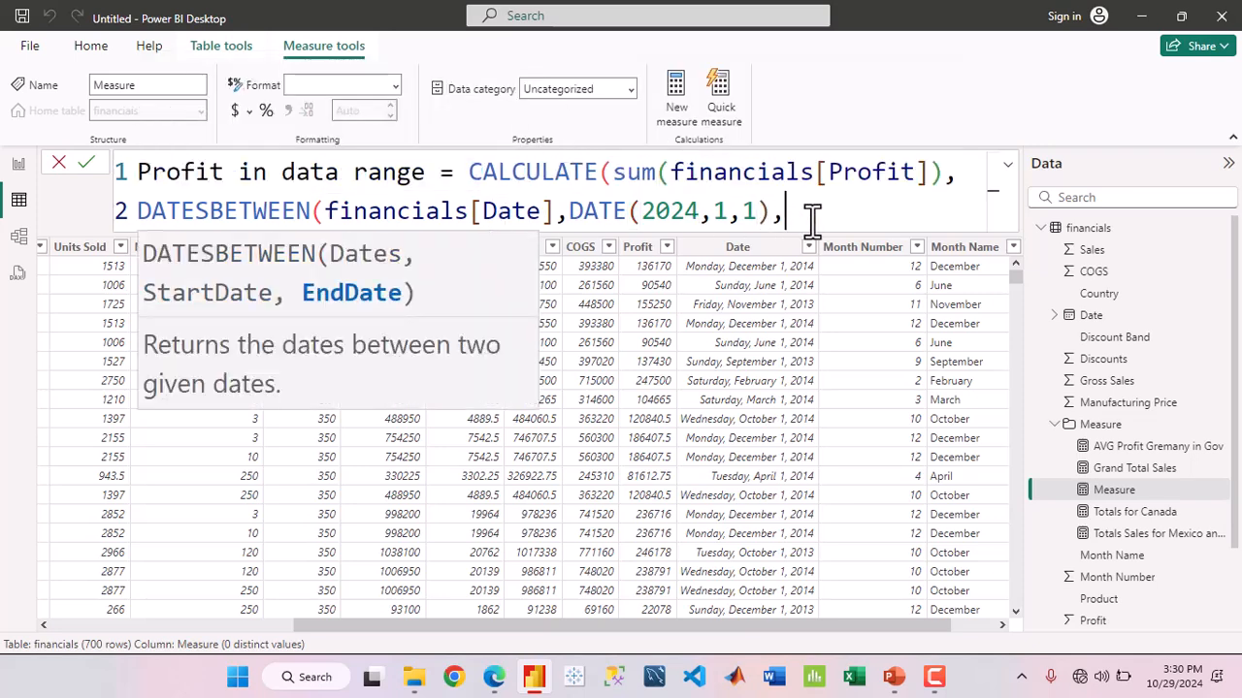
# Begin the end date of the DATESBETWEEN filter with a DATE function whose year is 2014
pyautogui.write('Date')
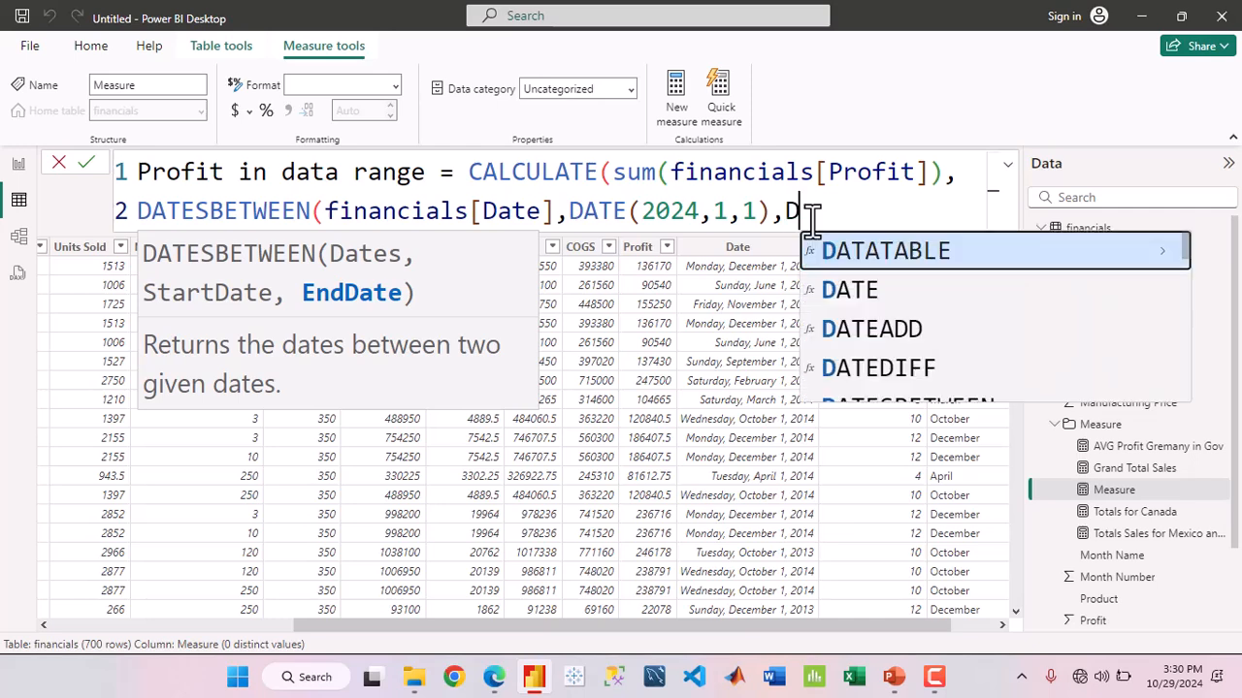
pyautogui.press('Tab')
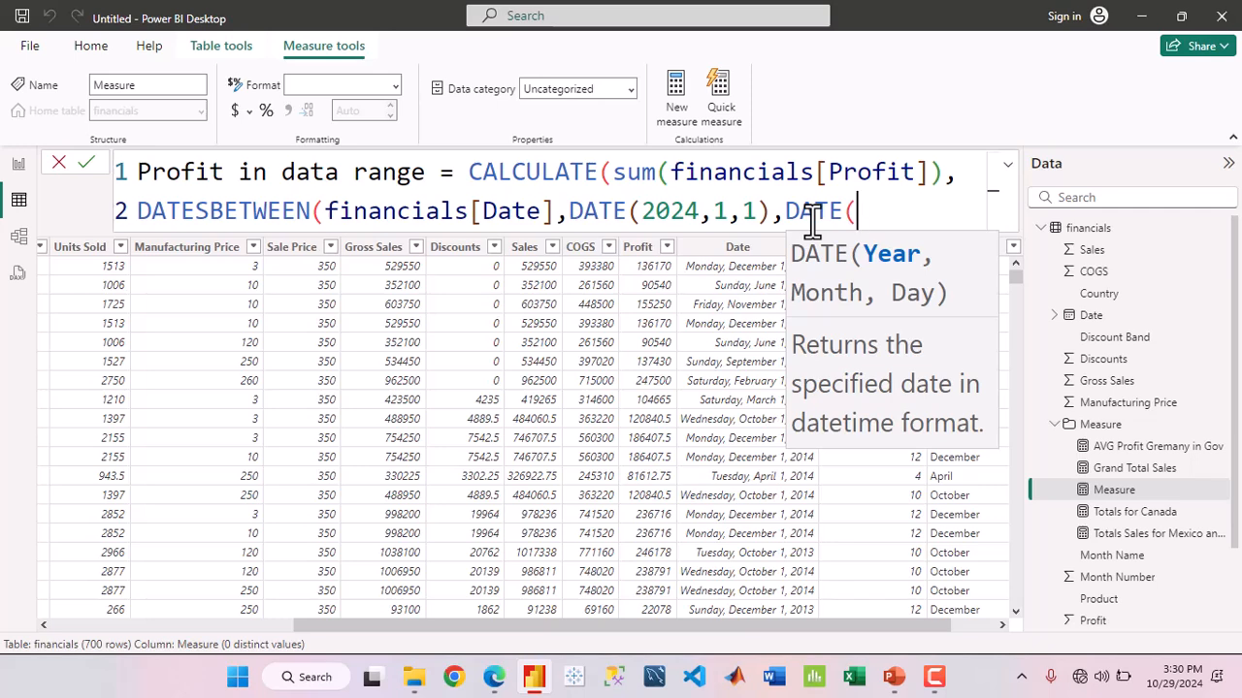
pyautogui.write('20')
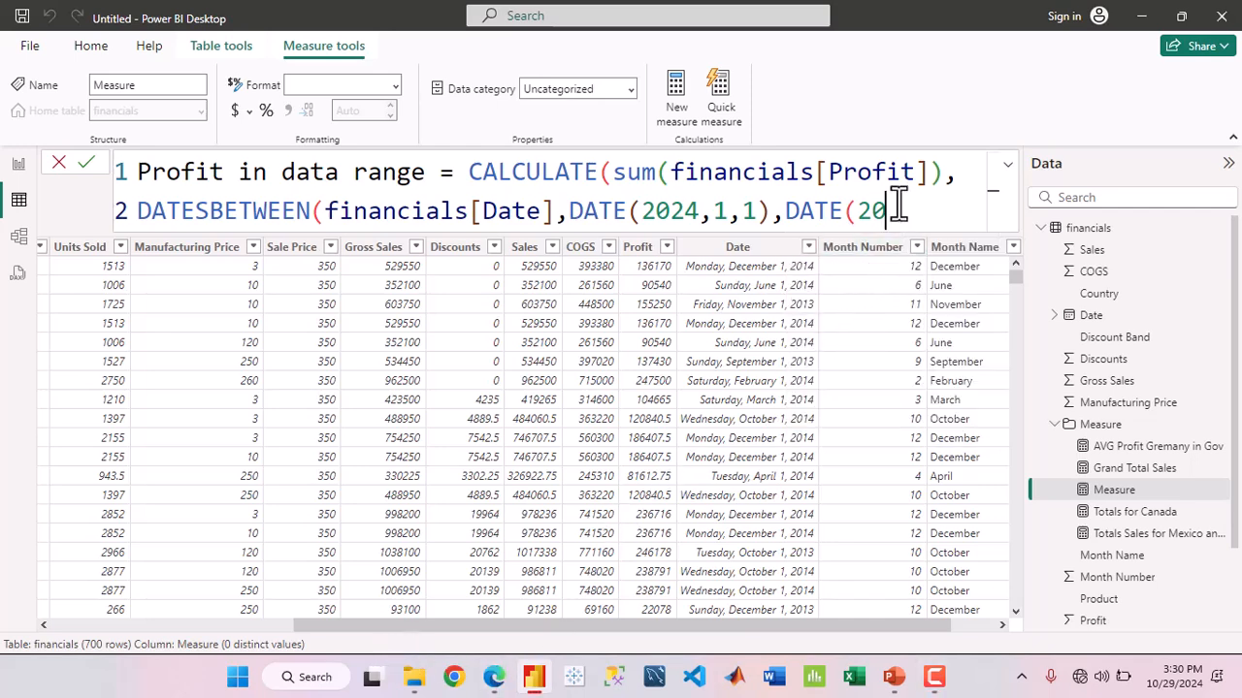
pyautogui.write('24,')
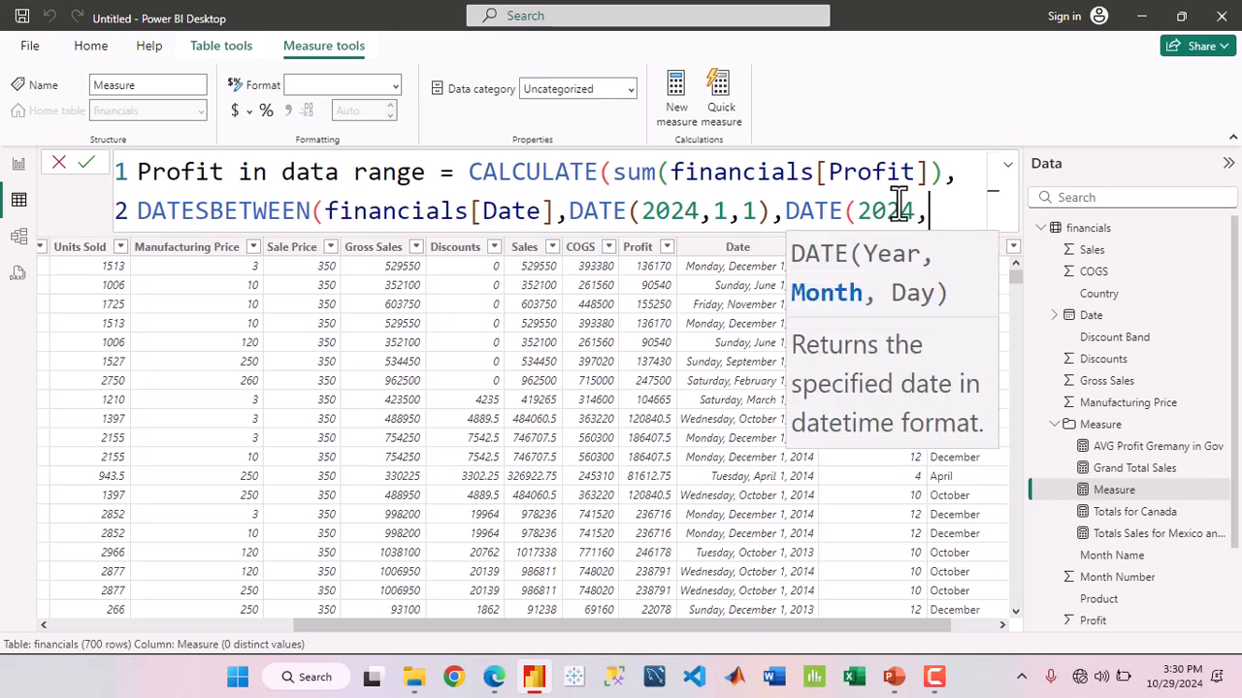
pyautogui.press('BackSpace')
pyautogui.press('BackSpace')
pyautogui.press('BackSpace')
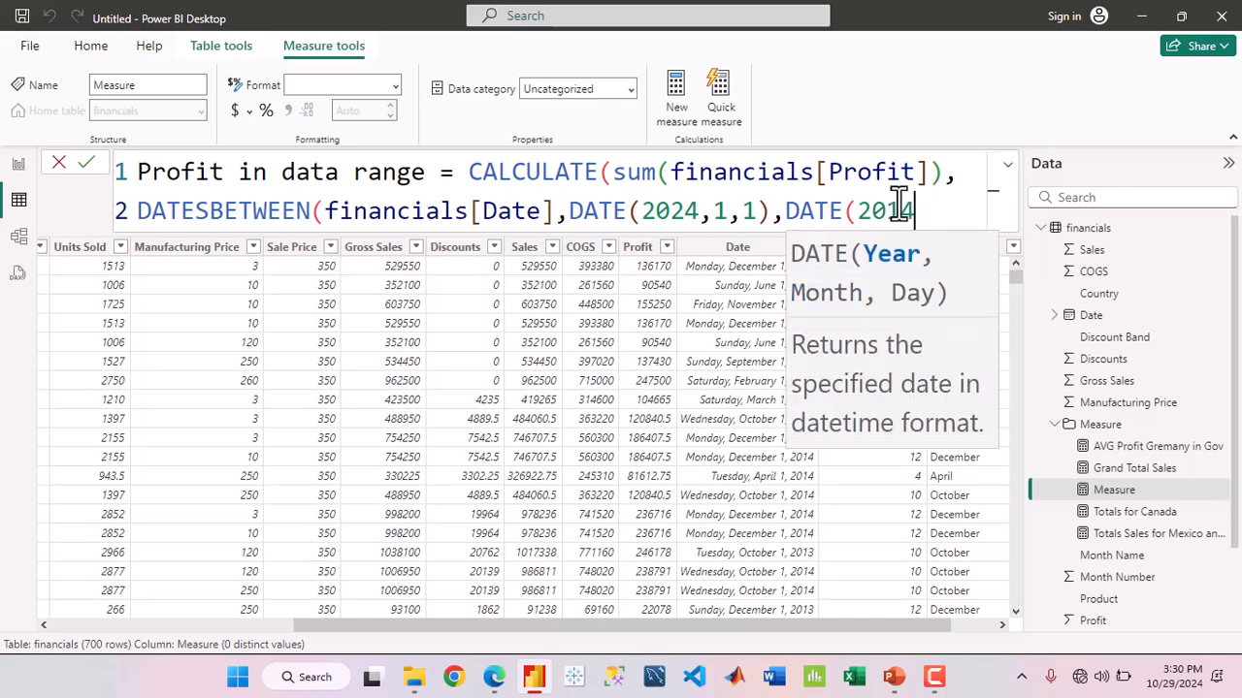
# Correct the year in the start date to 2014 and return to the end of the formula
pyautogui.click(685, 211)
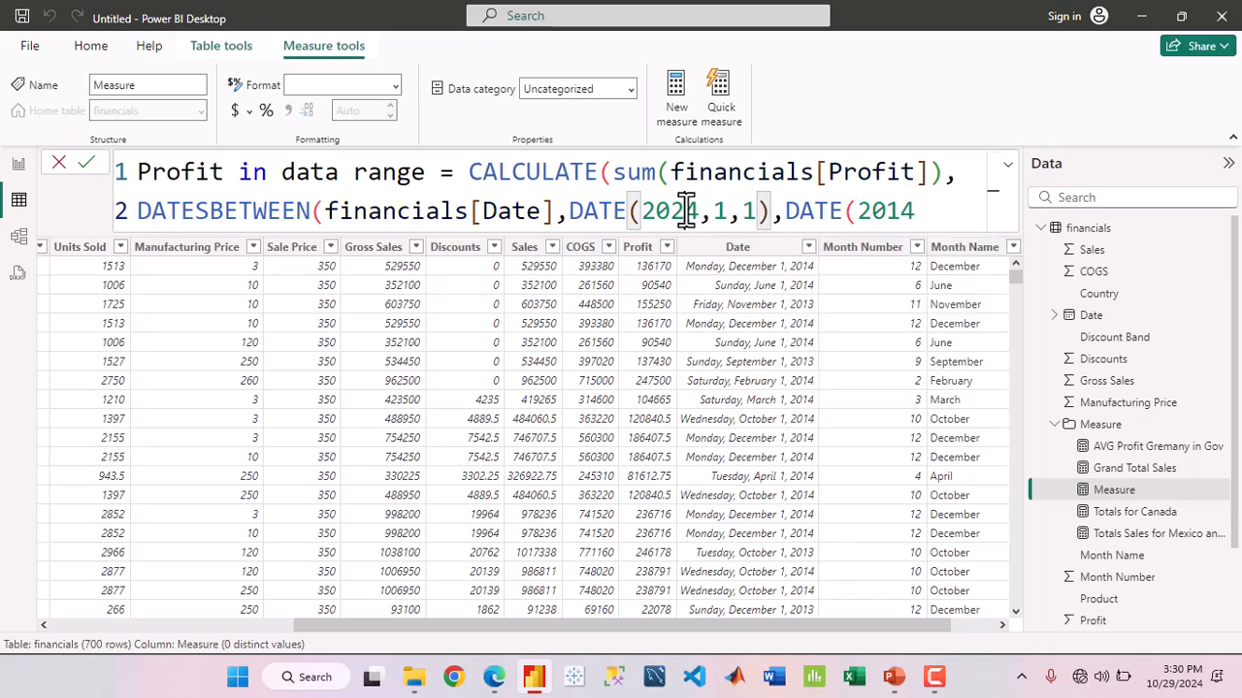
pyautogui.press('BackSpace')
pyautogui.write('1')
pyautogui.click(931, 215)
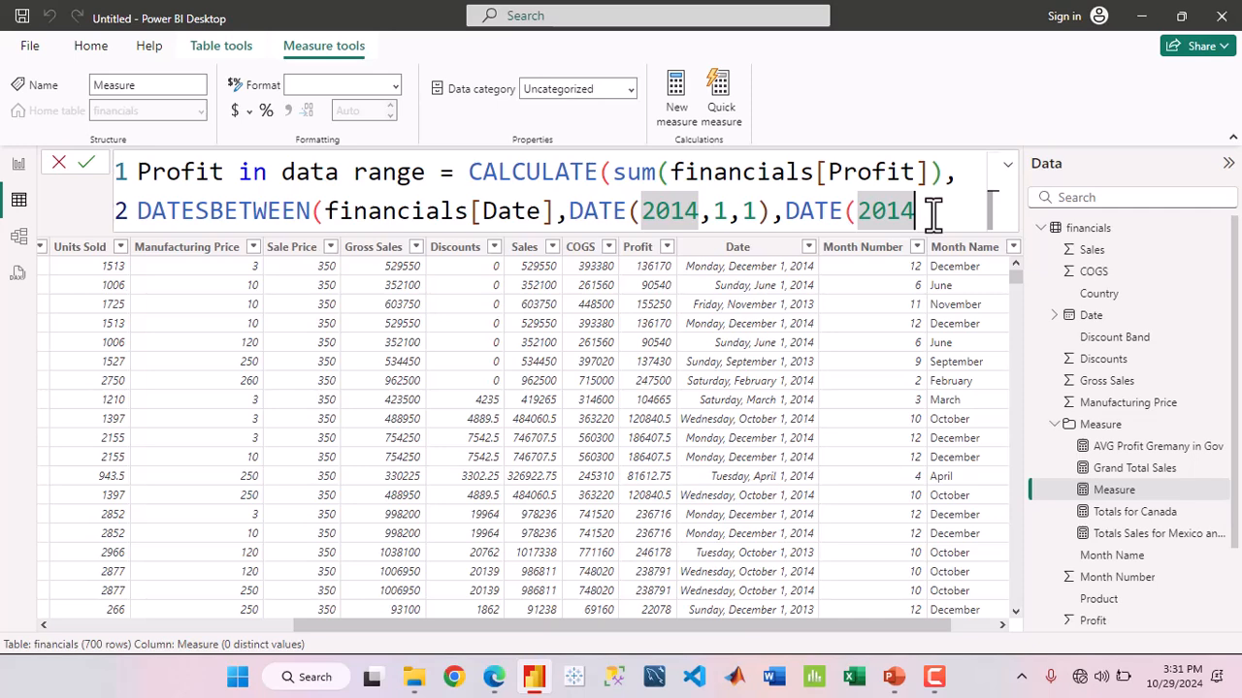
# Complete the end date as DATE(2014,6,20) and close the DATESBETWEEN and CALCULATE functions
pyautogui.write(',')
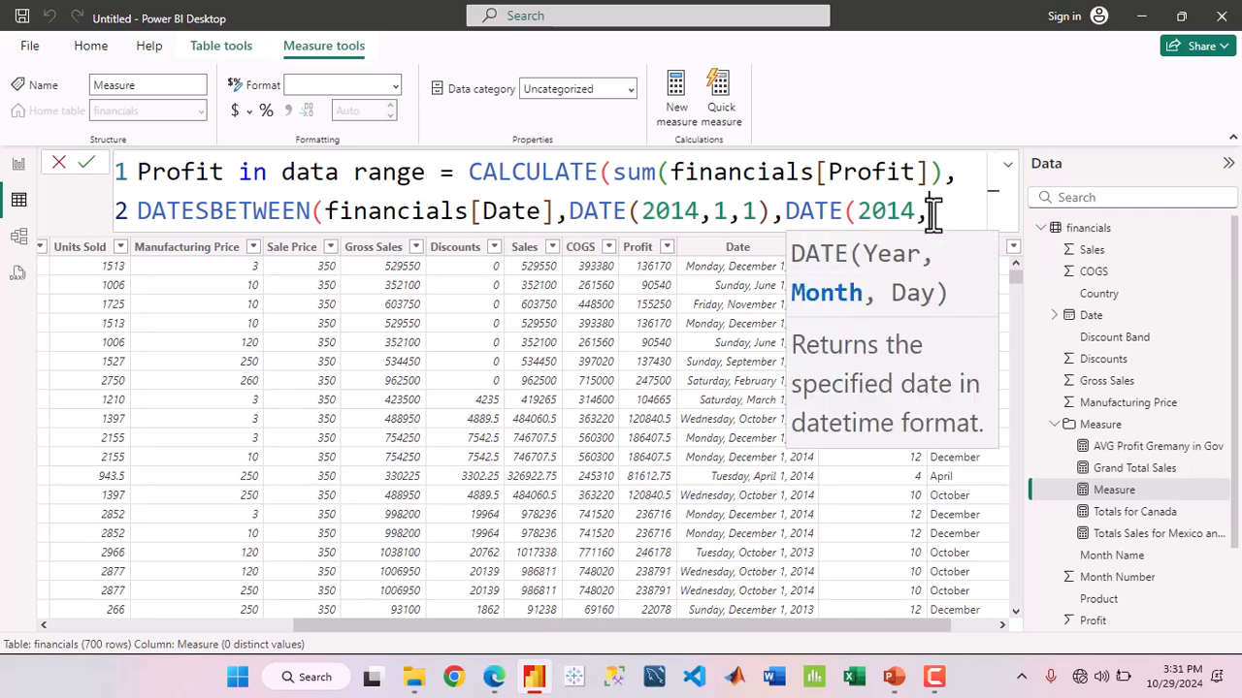
pyautogui.write('6,')
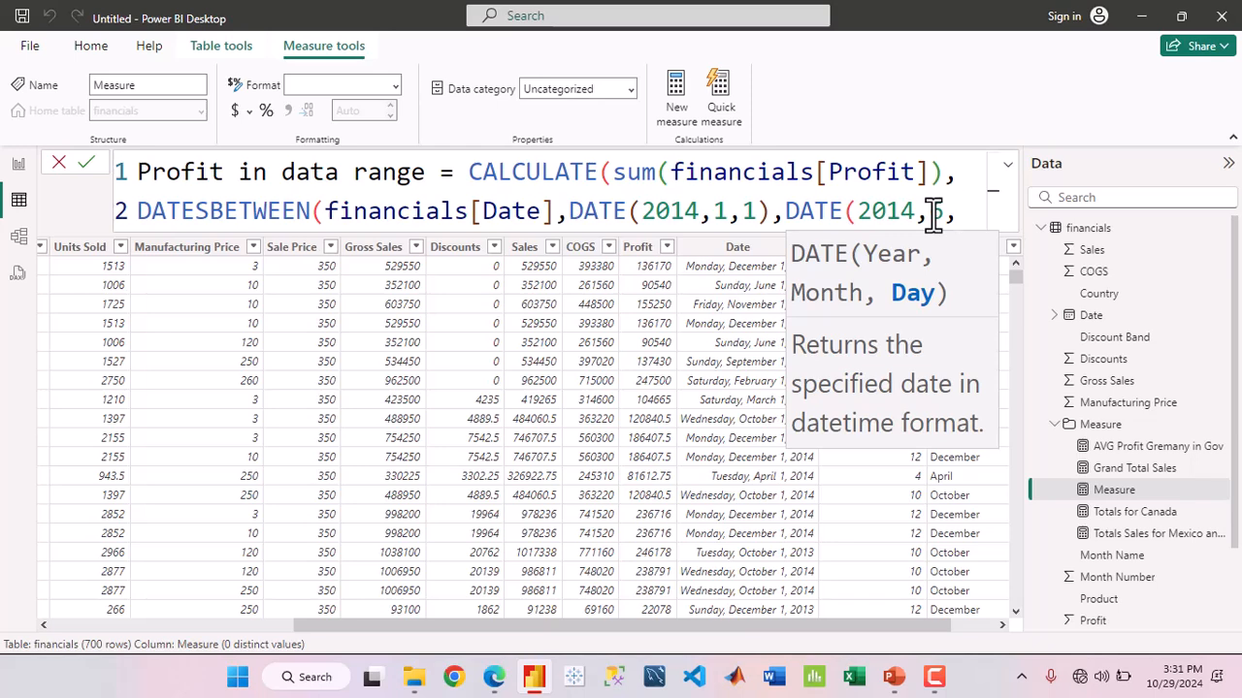
pyautogui.write('20')
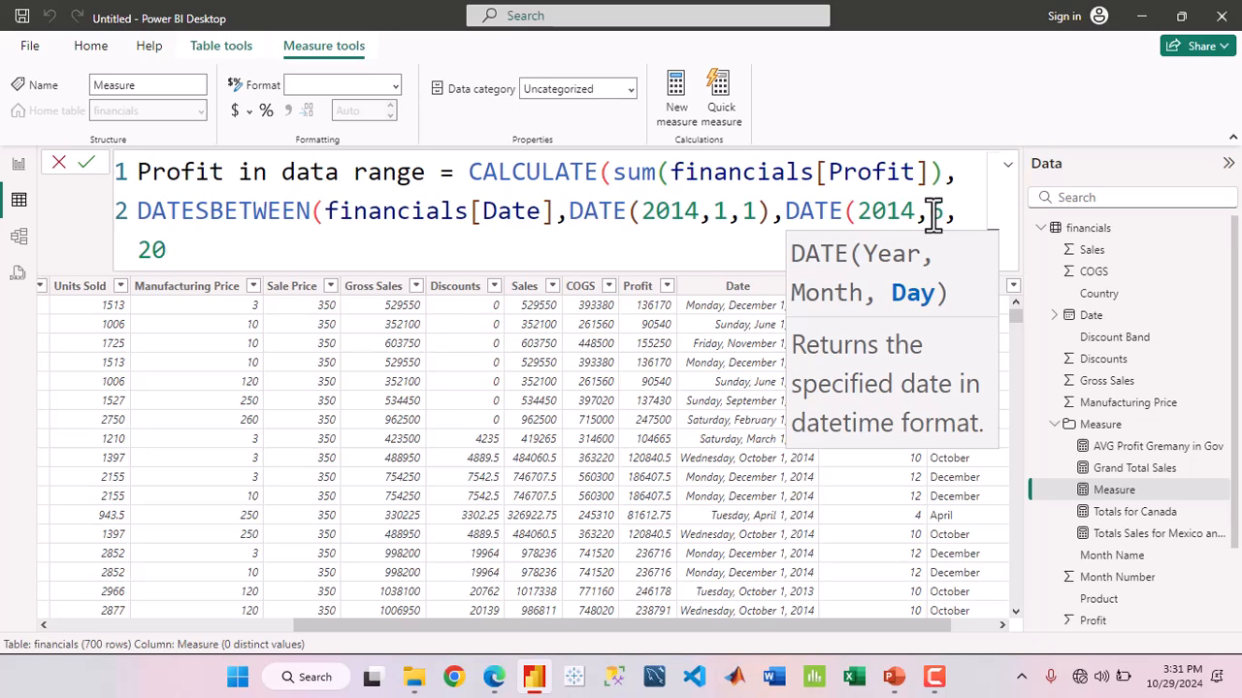
pyautogui.write(')')
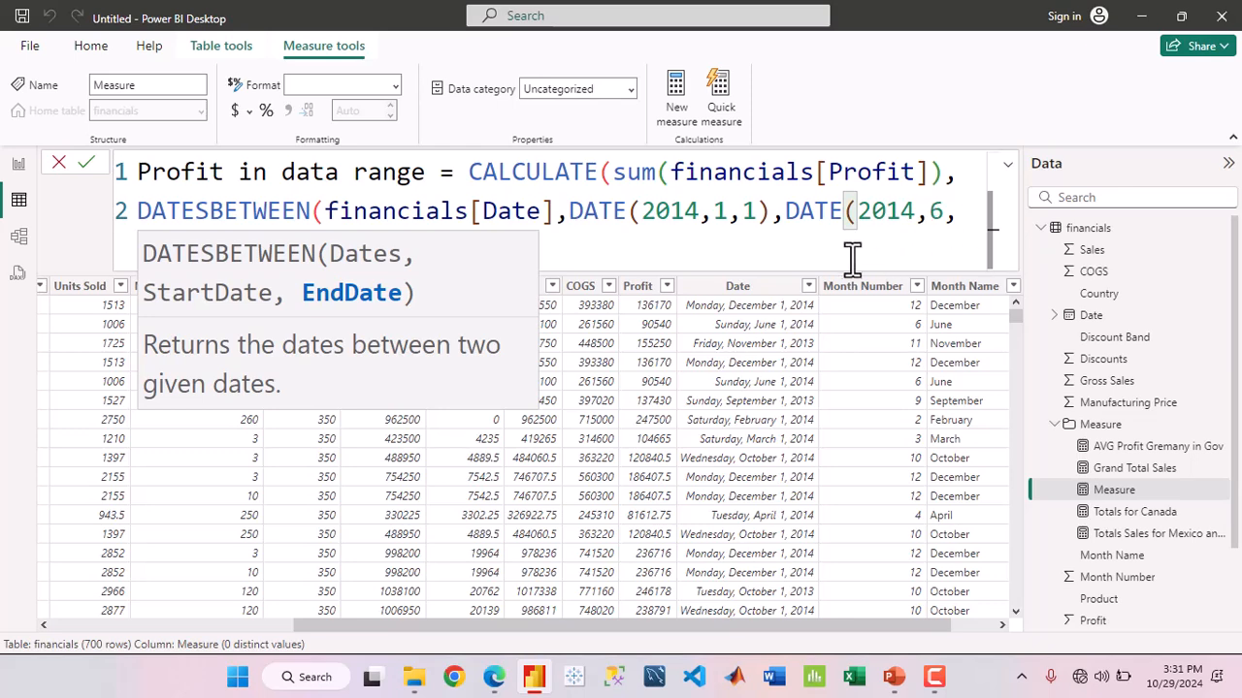
pyautogui.click(686, 211)
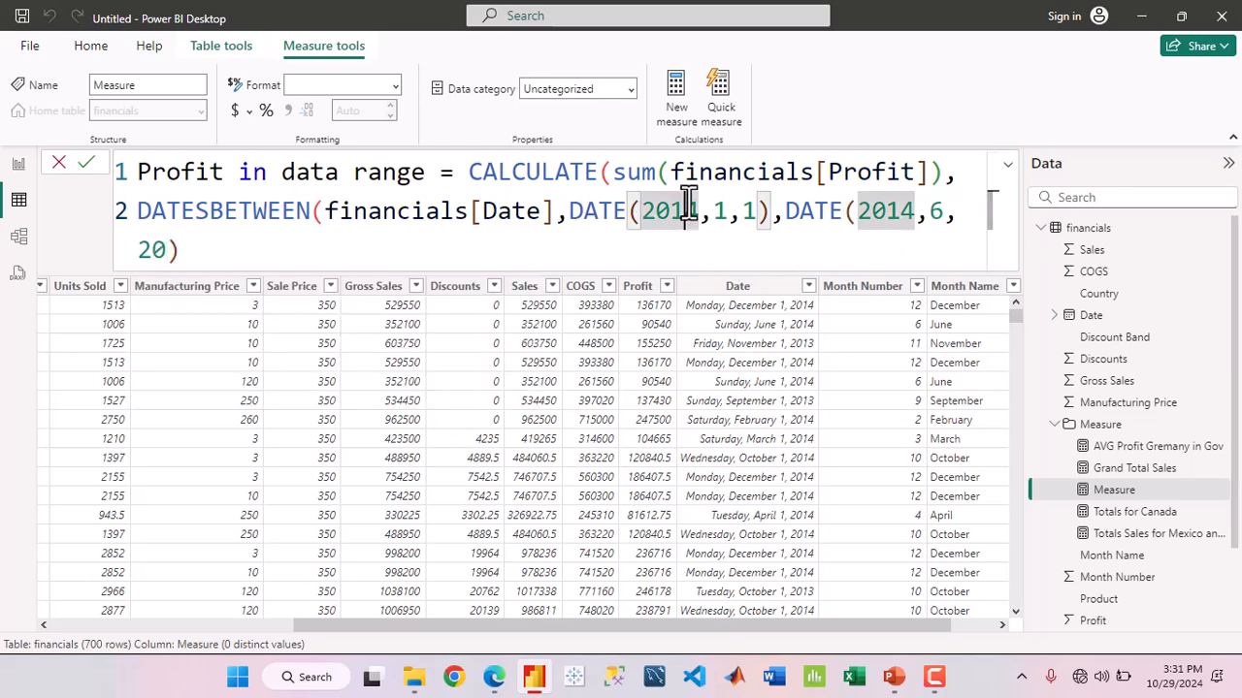
pyautogui.click(203, 254)
pyautogui.write(')')
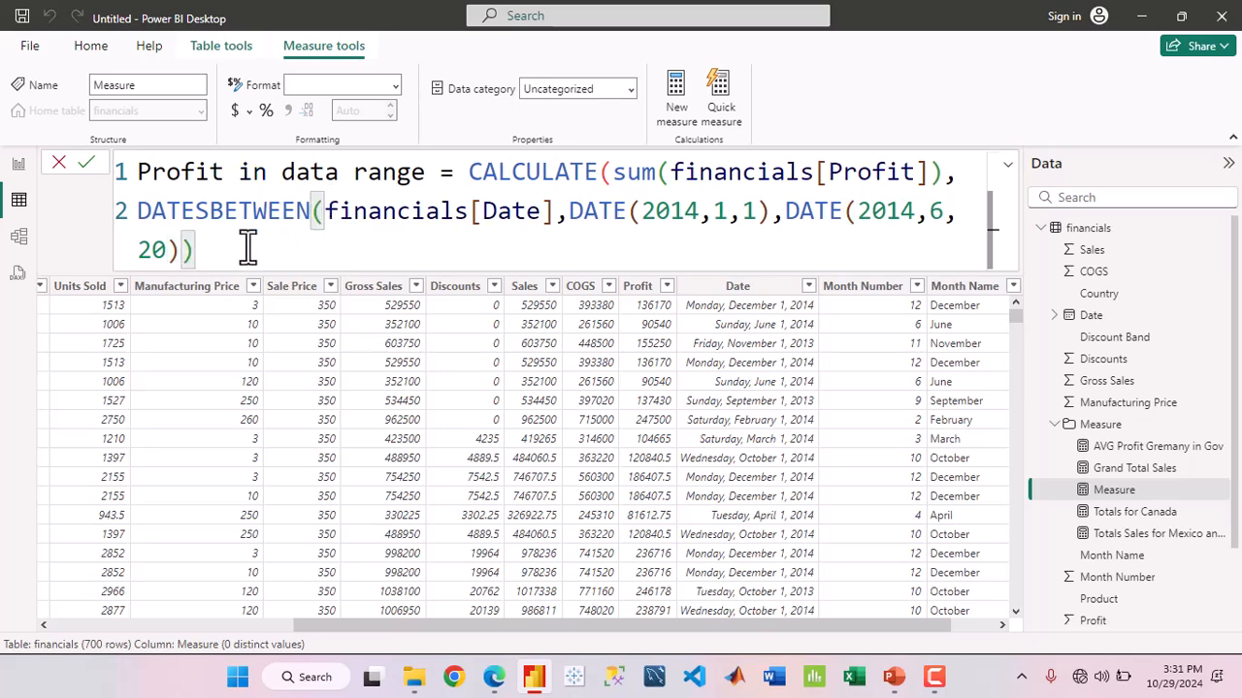
pyautogui.write(')')
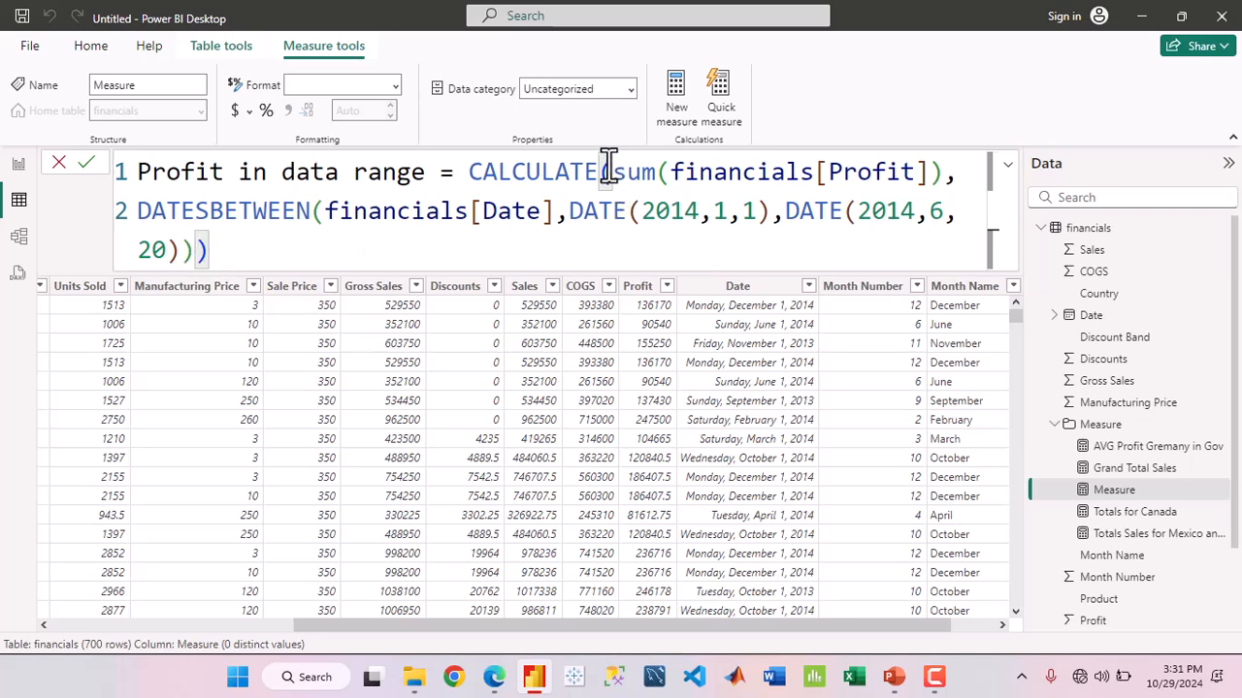
# Check which function each closing bracket at the formula's end belongs to, and commit the measure
pyautogui.click(180, 250)
pyautogui.doubleClick(168, 251)
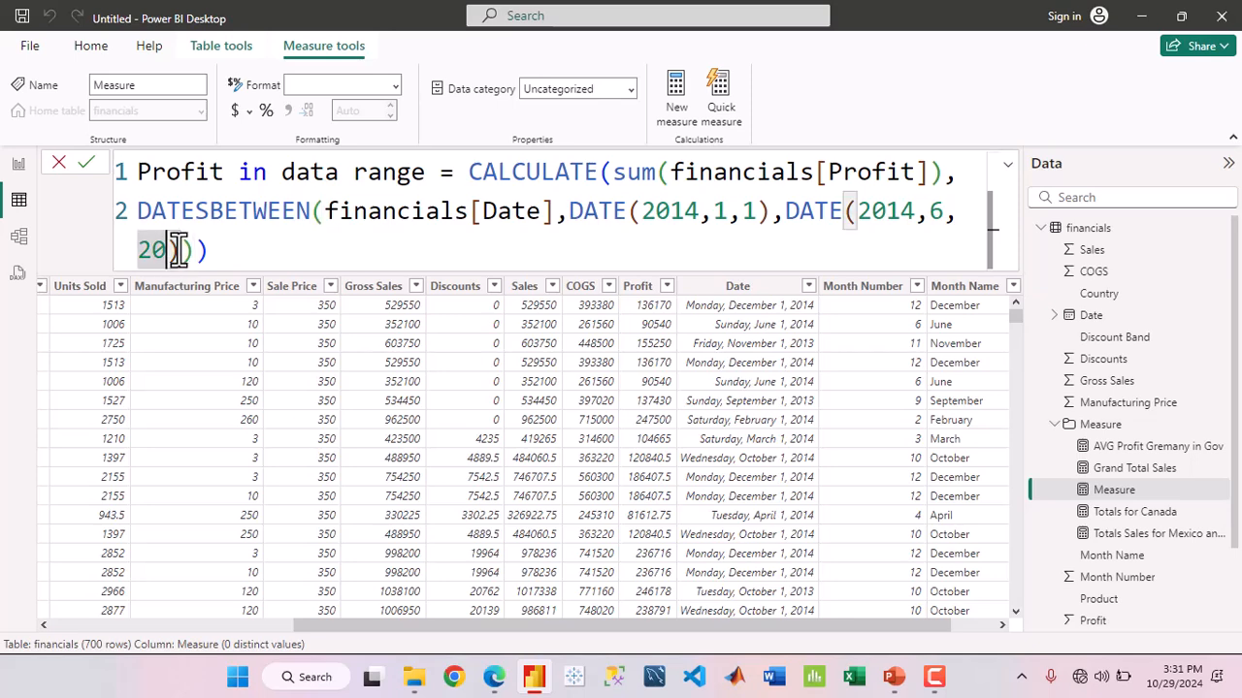
pyautogui.click(173, 250)
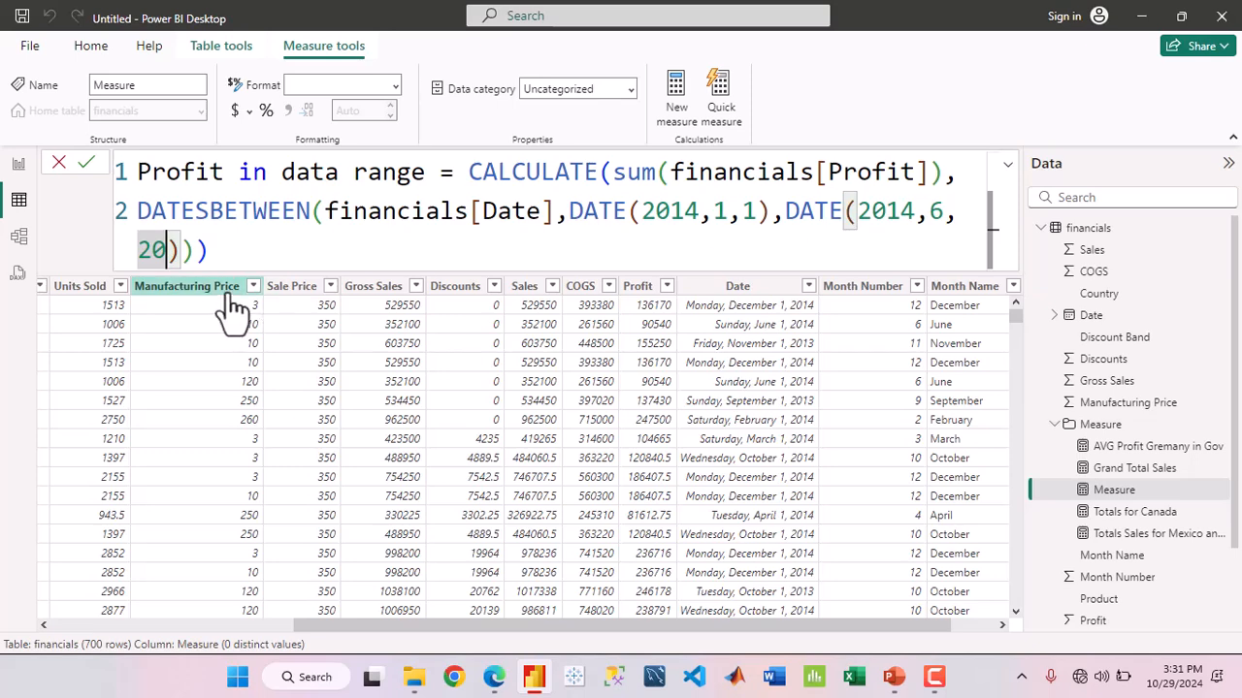
pyautogui.click(196, 250)
pyautogui.click(186, 250)
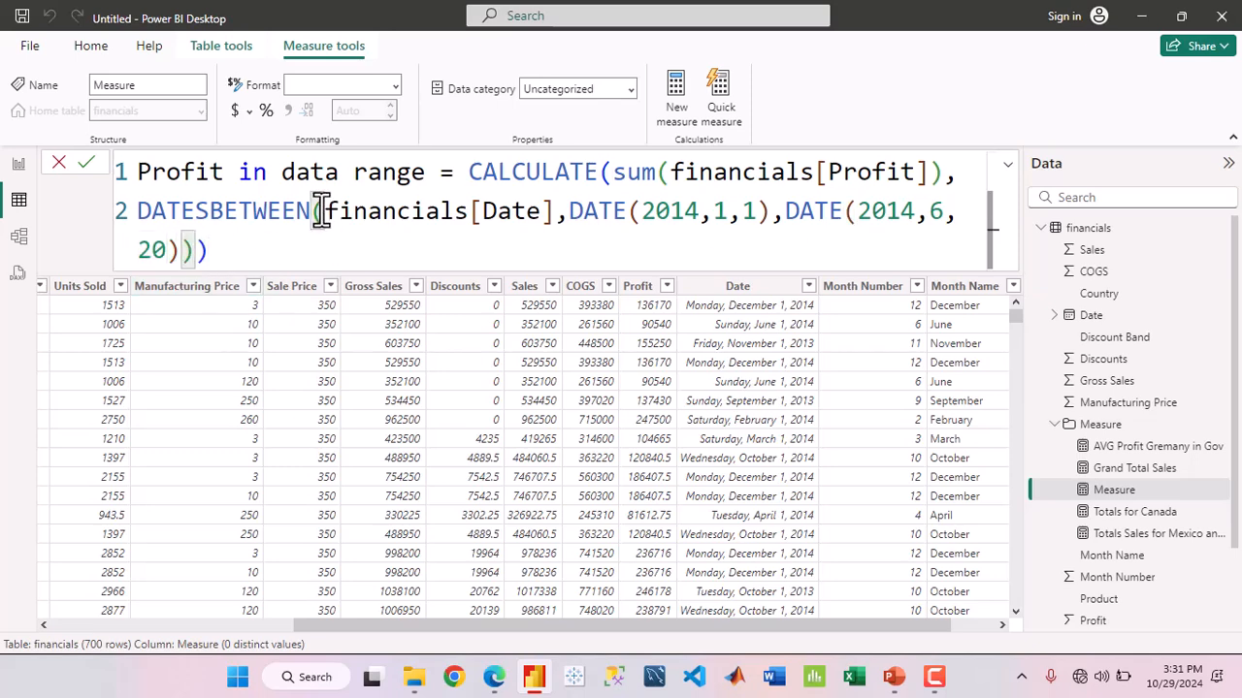
pyautogui.click(212, 249)
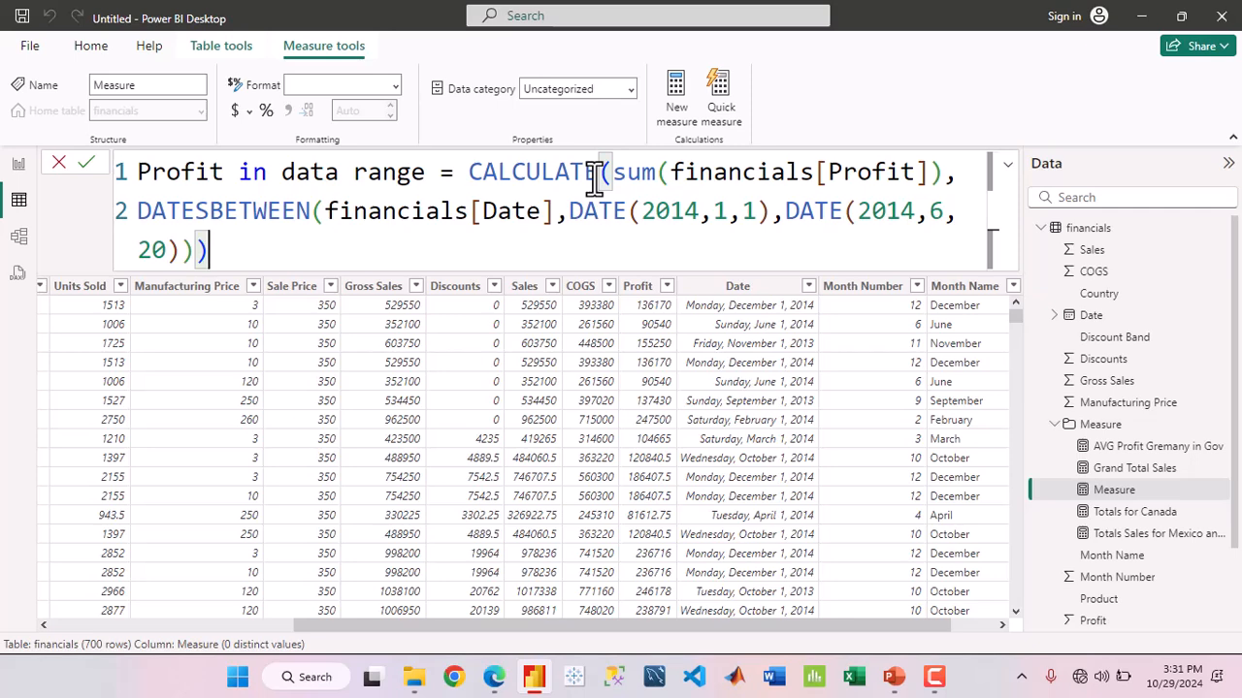
pyautogui.click(85, 174)
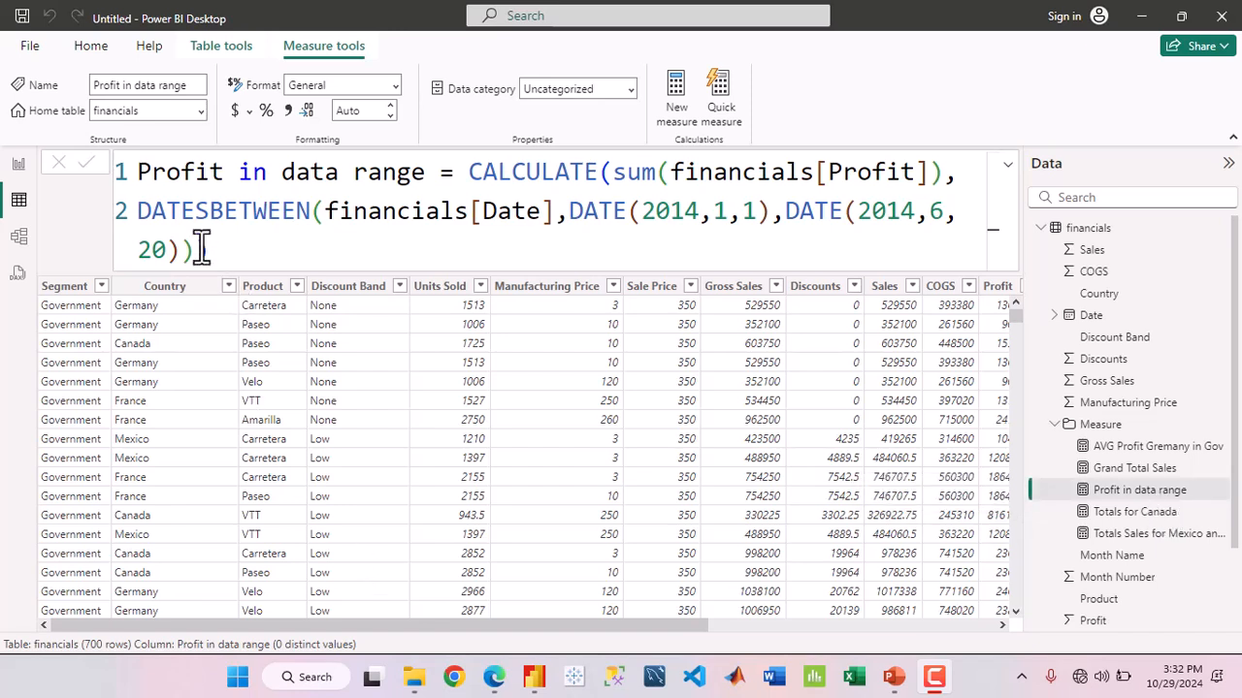
# Correct "data" to "date" in the measure's name so it reads Profit in date range, and commit it
pyautogui.doubleClick(338, 174)
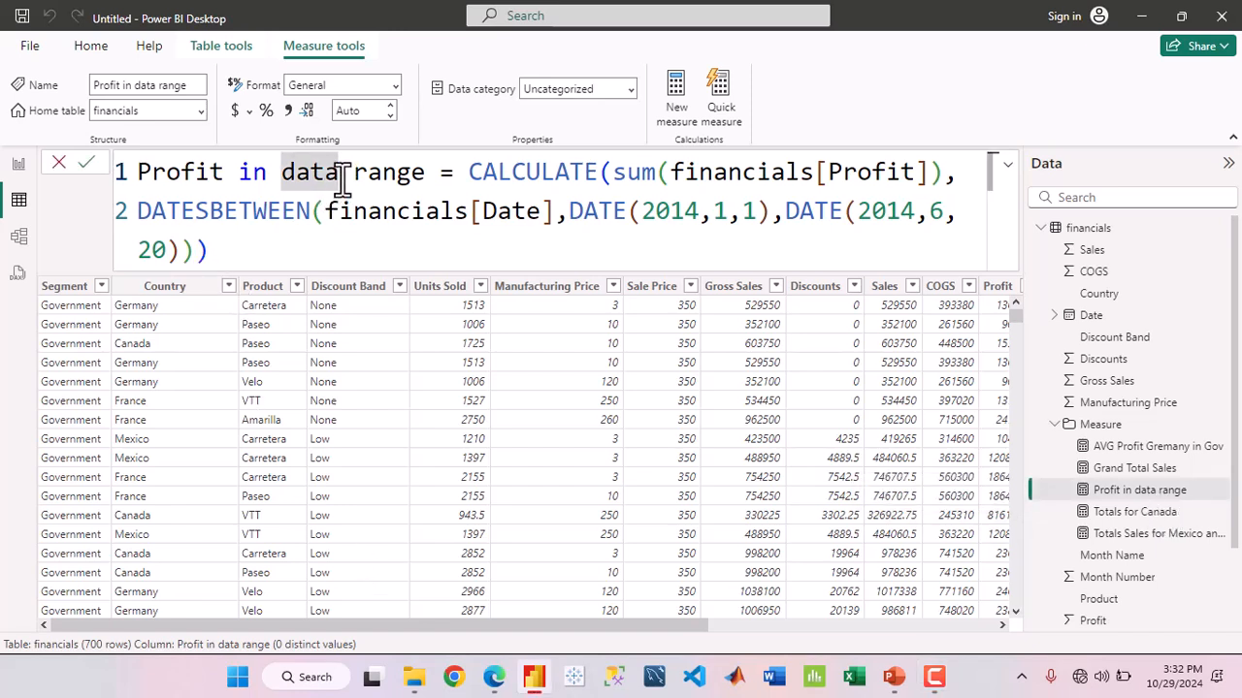
pyautogui.write('date')
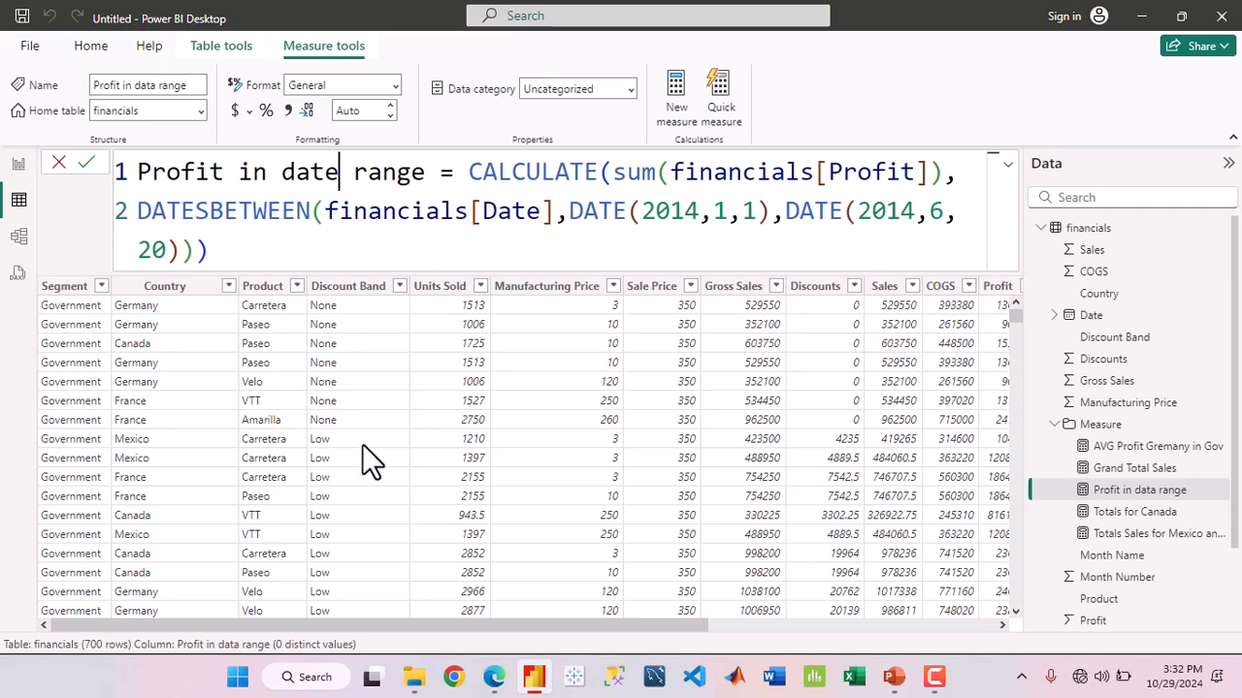
pyautogui.click(87, 163)
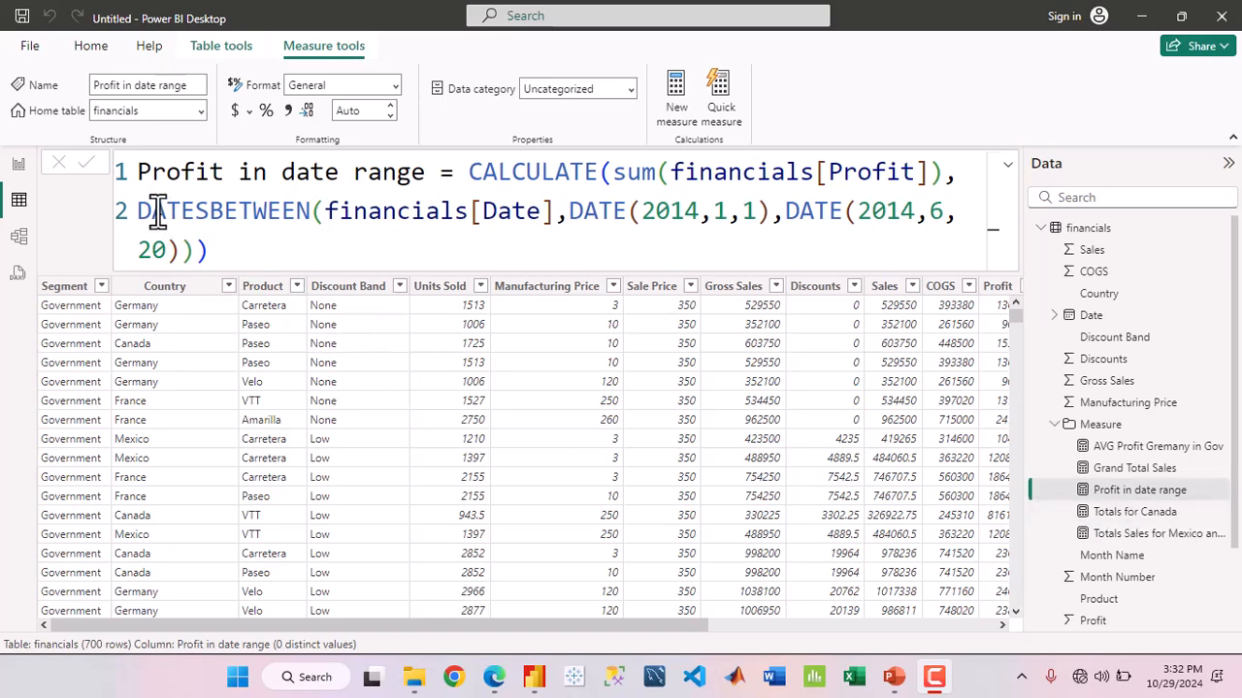
# Add the Profit in date range measure to the empty card in the report and title the card "Profit from Jan - june"
pyautogui.click(17, 173)
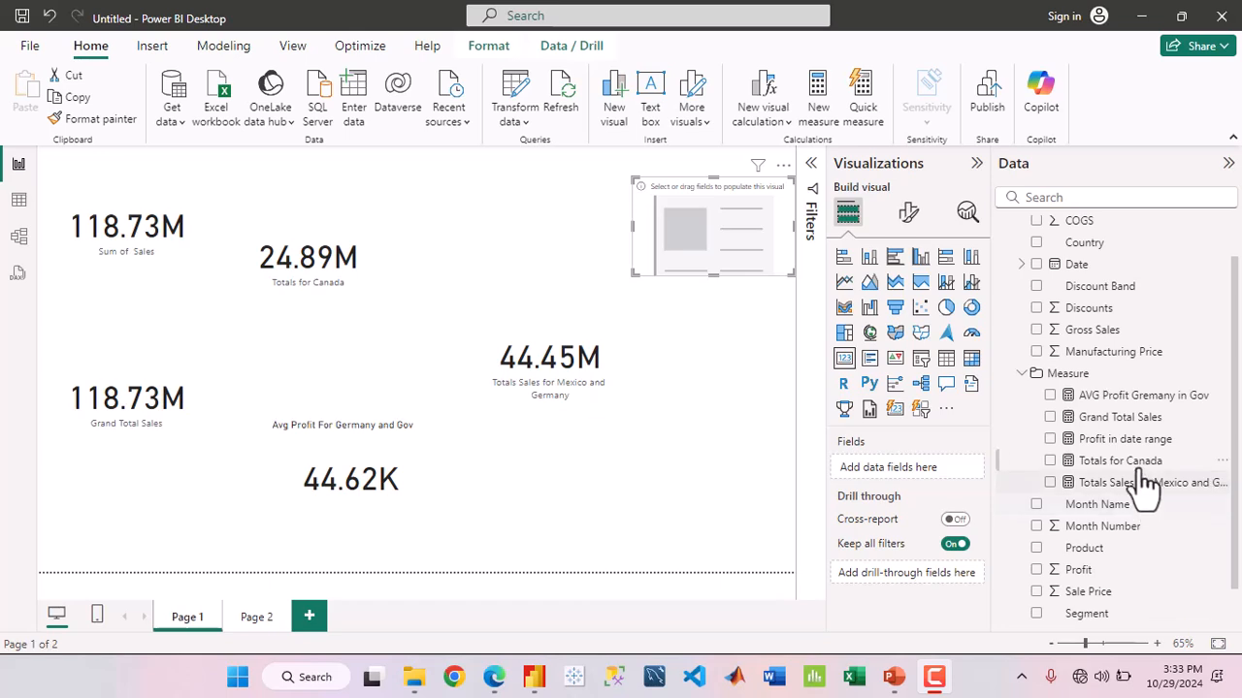
pyautogui.moveTo(1124, 444); pyautogui.dragTo(913, 469)
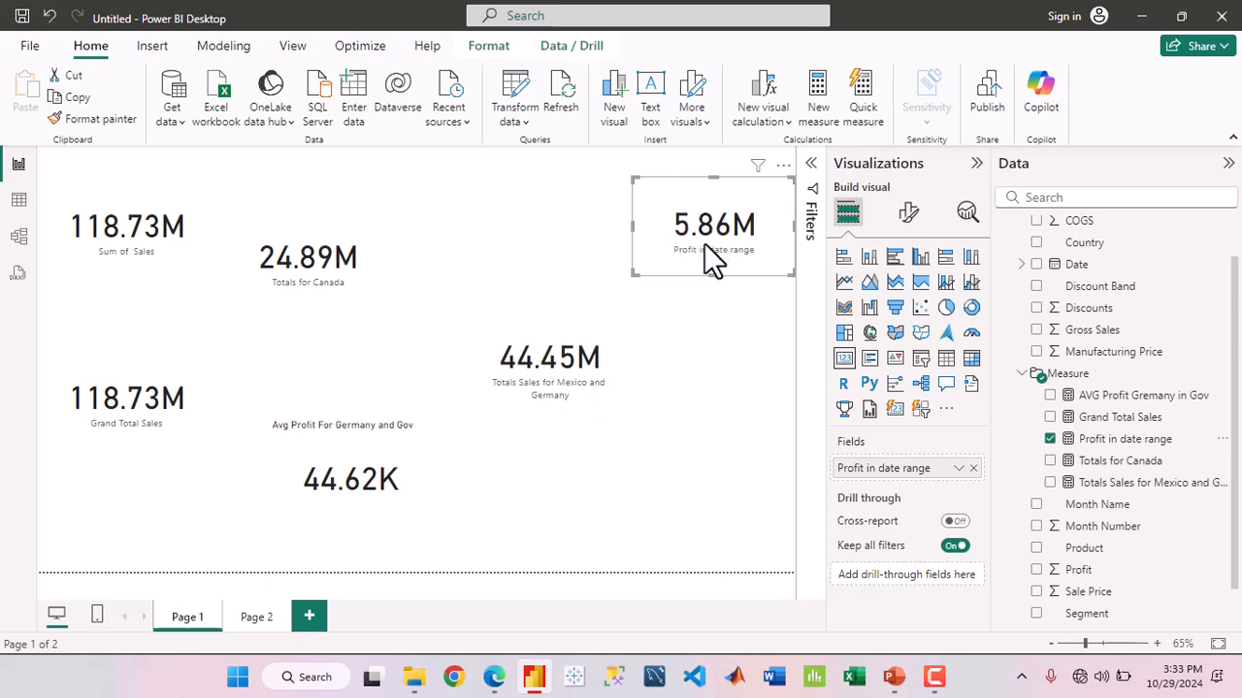
pyautogui.click(906, 215)
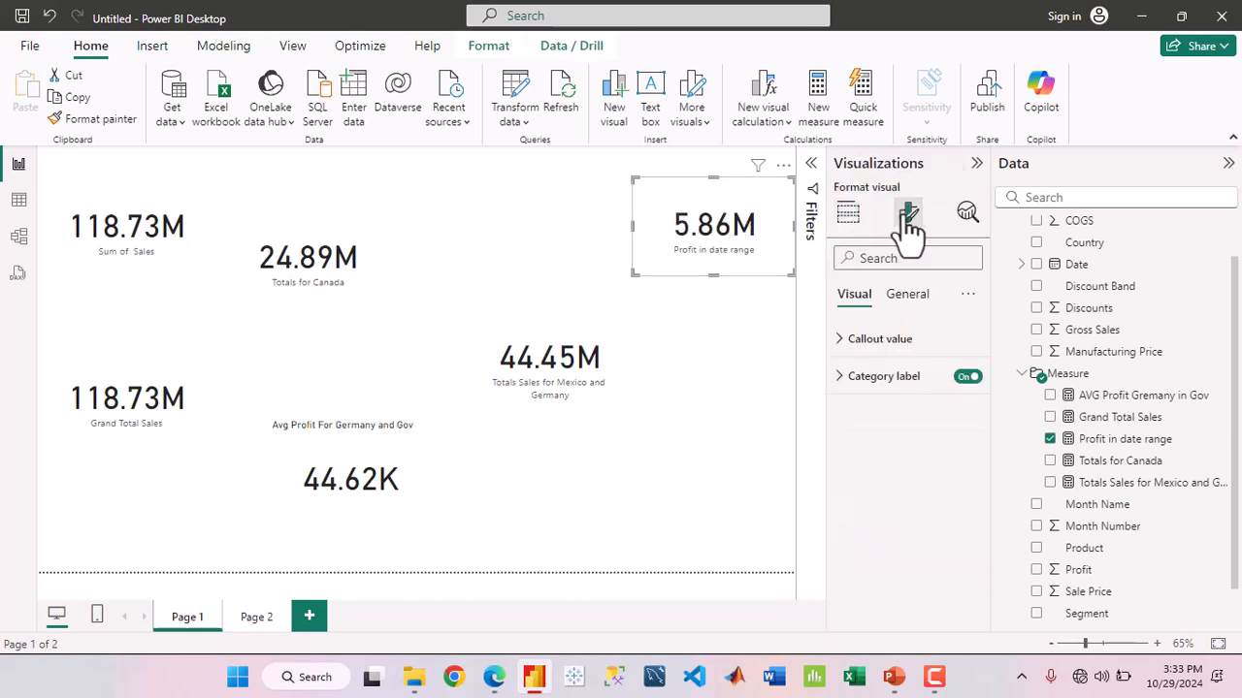
pyautogui.click(899, 296)
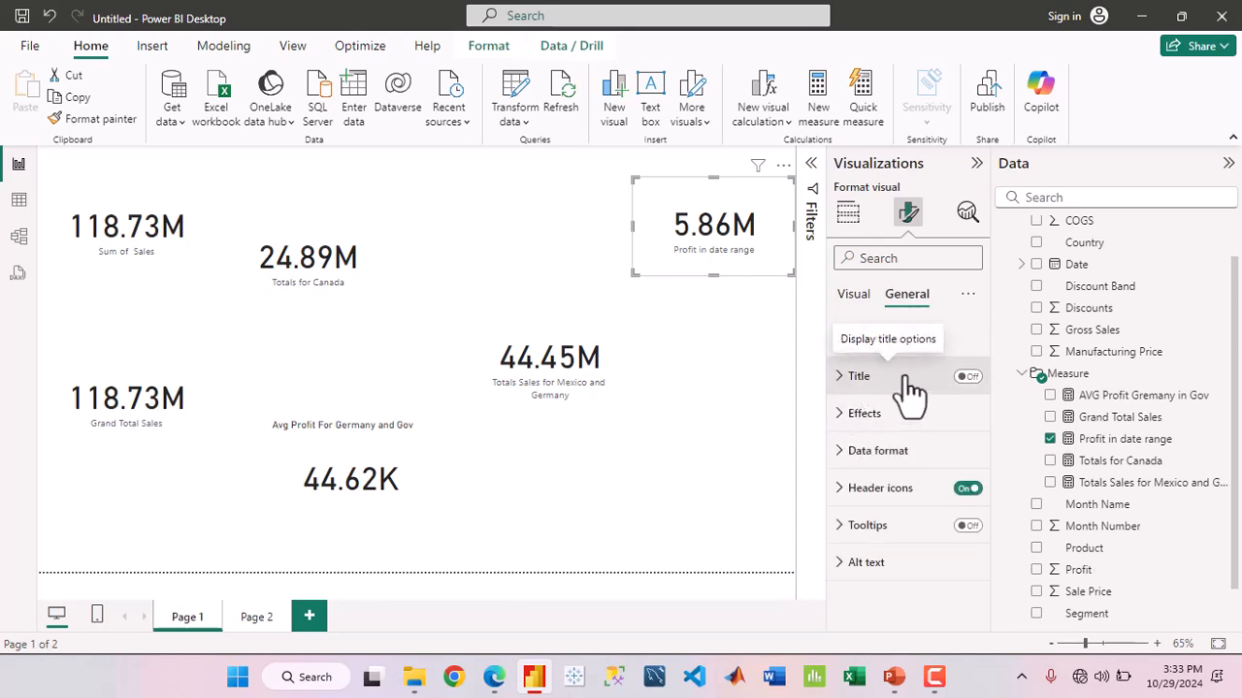
pyautogui.click(967, 377)
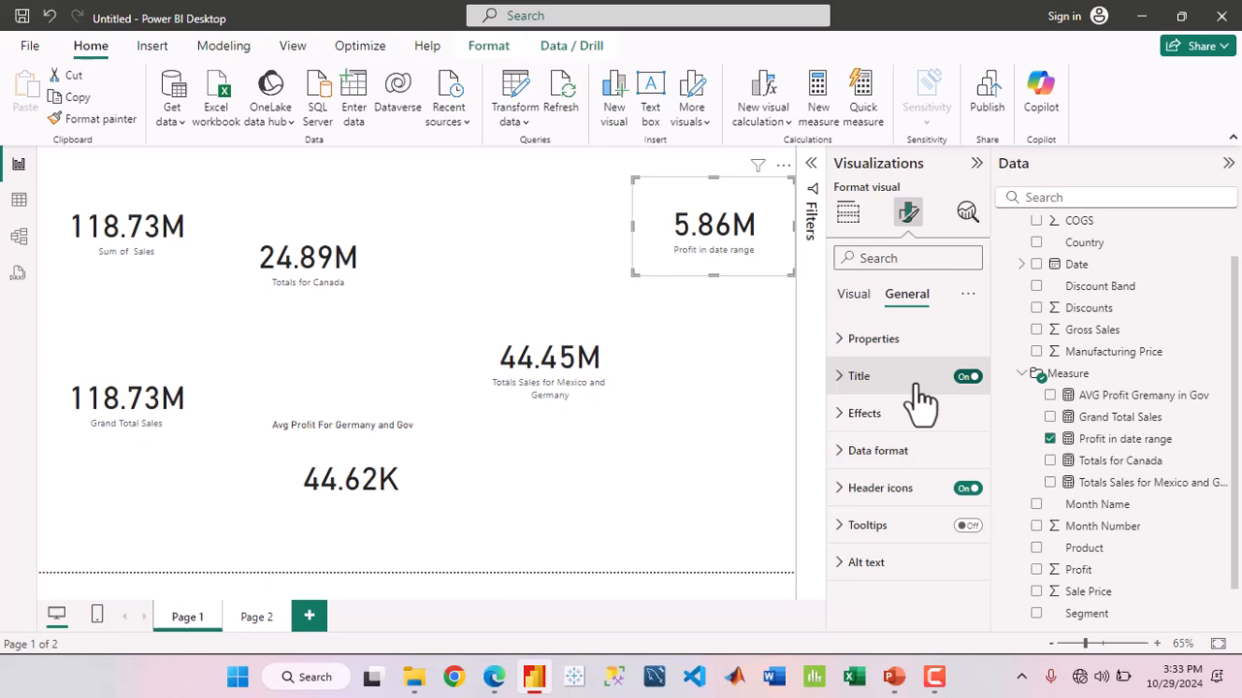
pyautogui.click(836, 378)
pyautogui.click(900, 469)
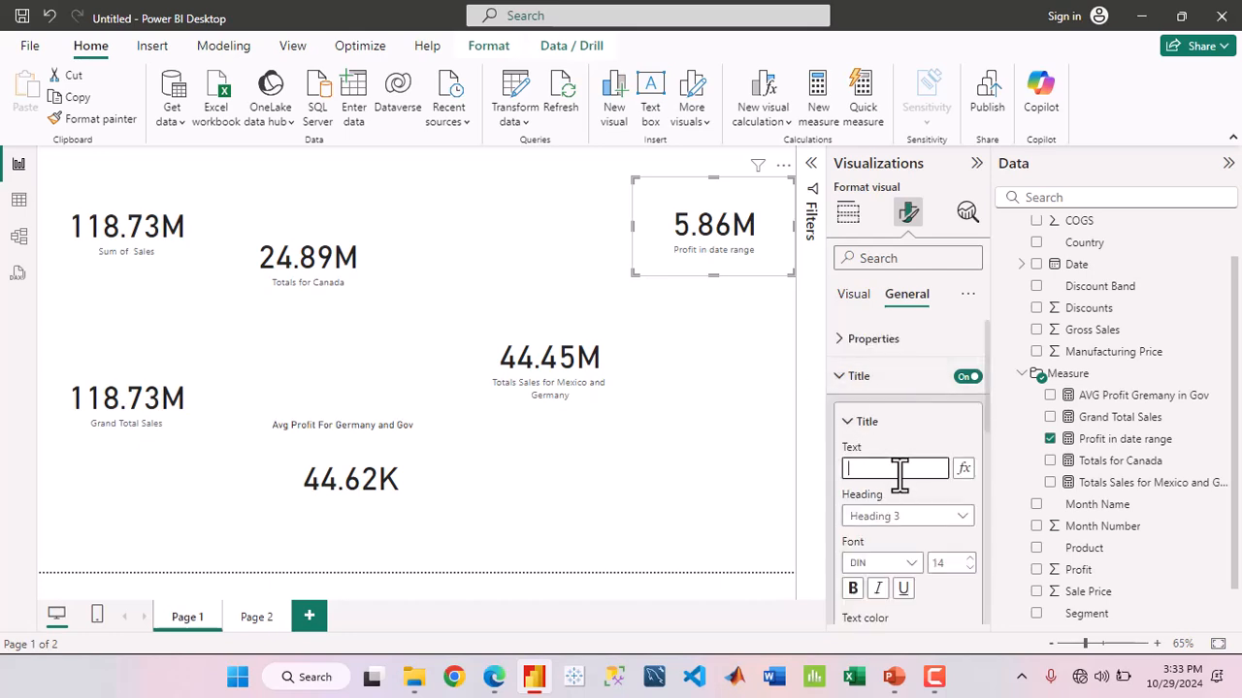
pyautogui.write('Profit from Jan - j')
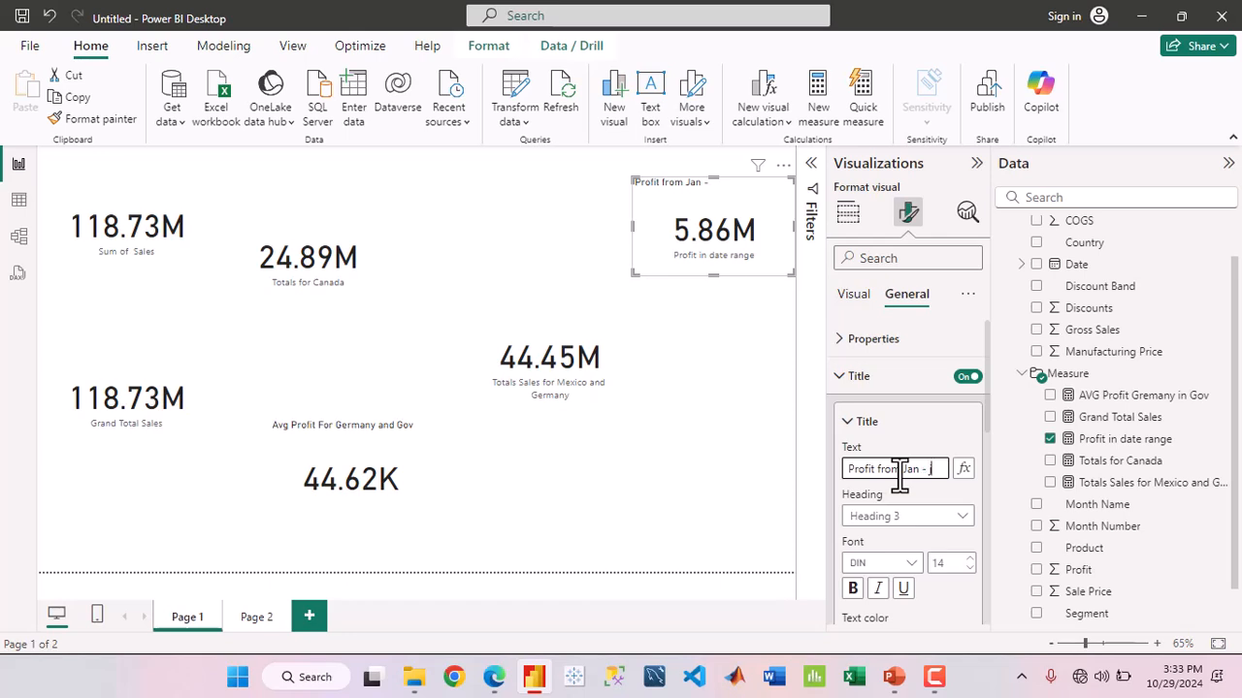
pyautogui.write('ne')
# Centre the card's title, make it bold and set its font size to 16
pyautogui.scroll(-2, 887, 582)
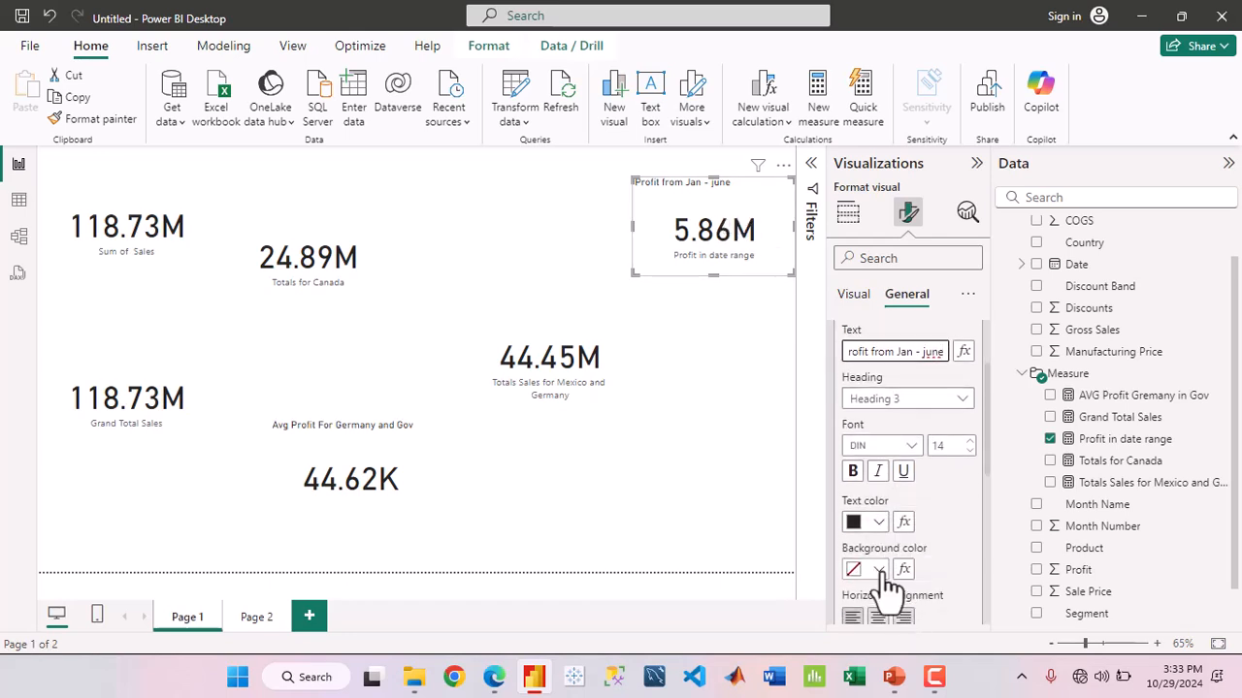
pyautogui.click(877, 617)
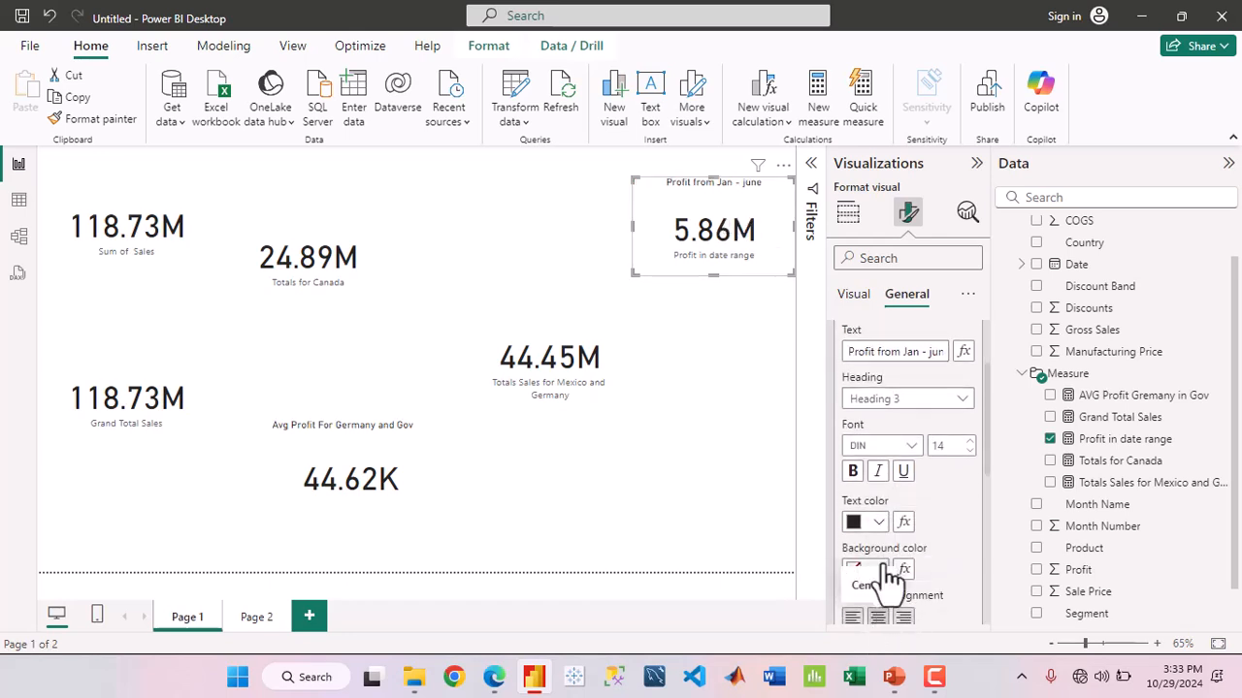
pyautogui.click(853, 473)
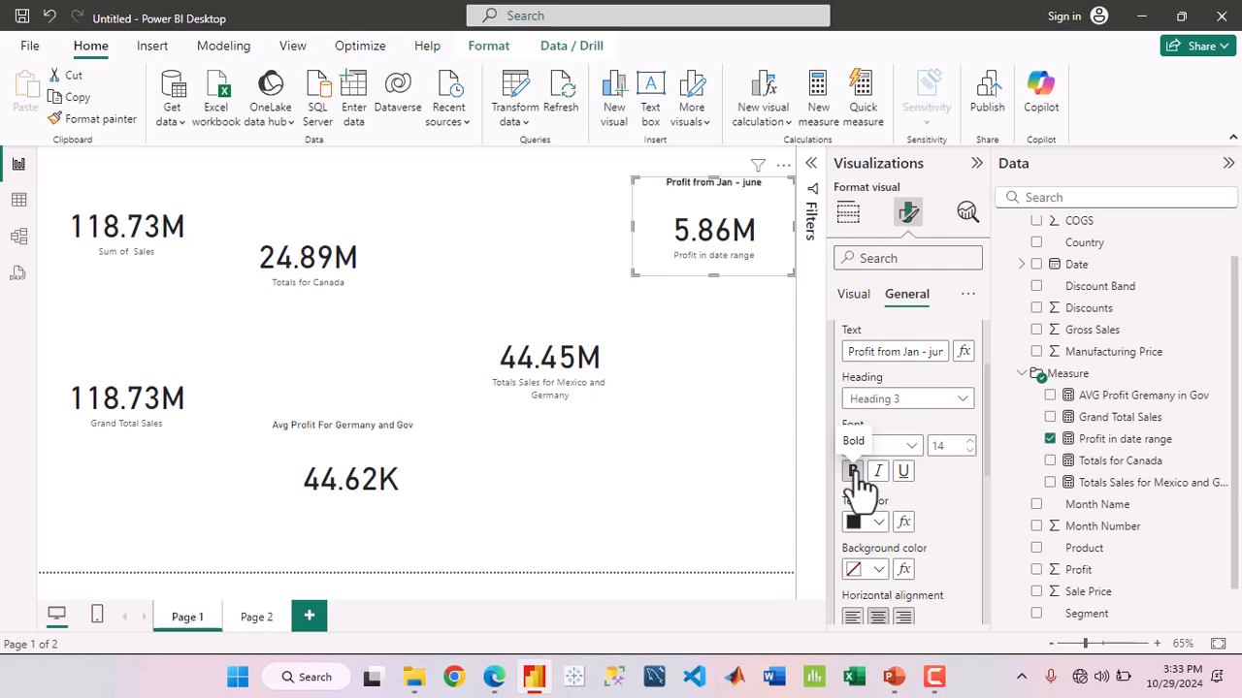
pyautogui.click(970, 444)
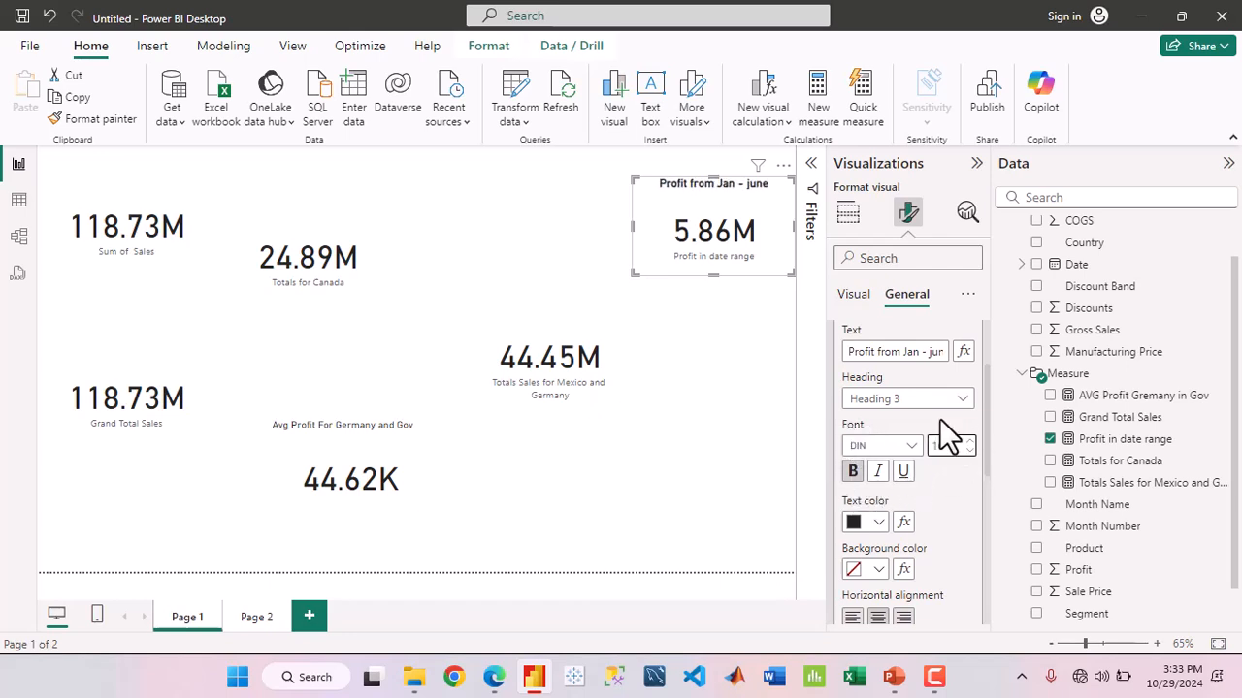
# Turn off the profit card's category label and move the card slightly left on the page
pyautogui.click(854, 295)
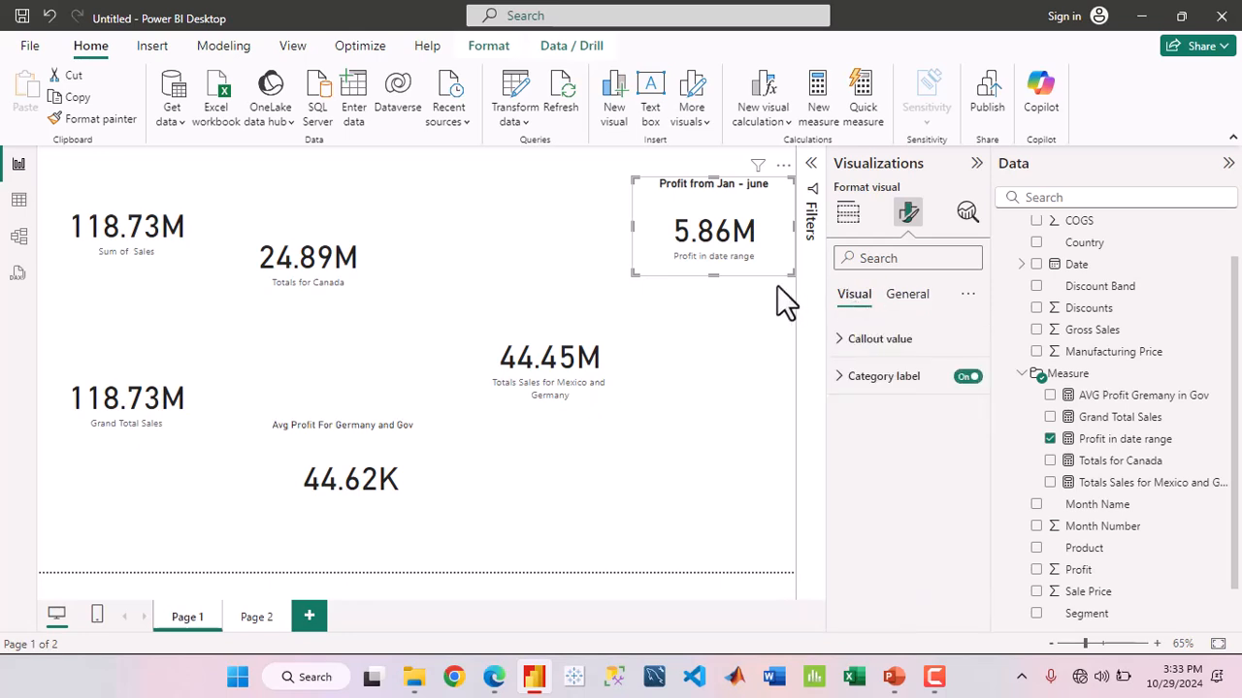
pyautogui.click(968, 378)
pyautogui.click(968, 378)
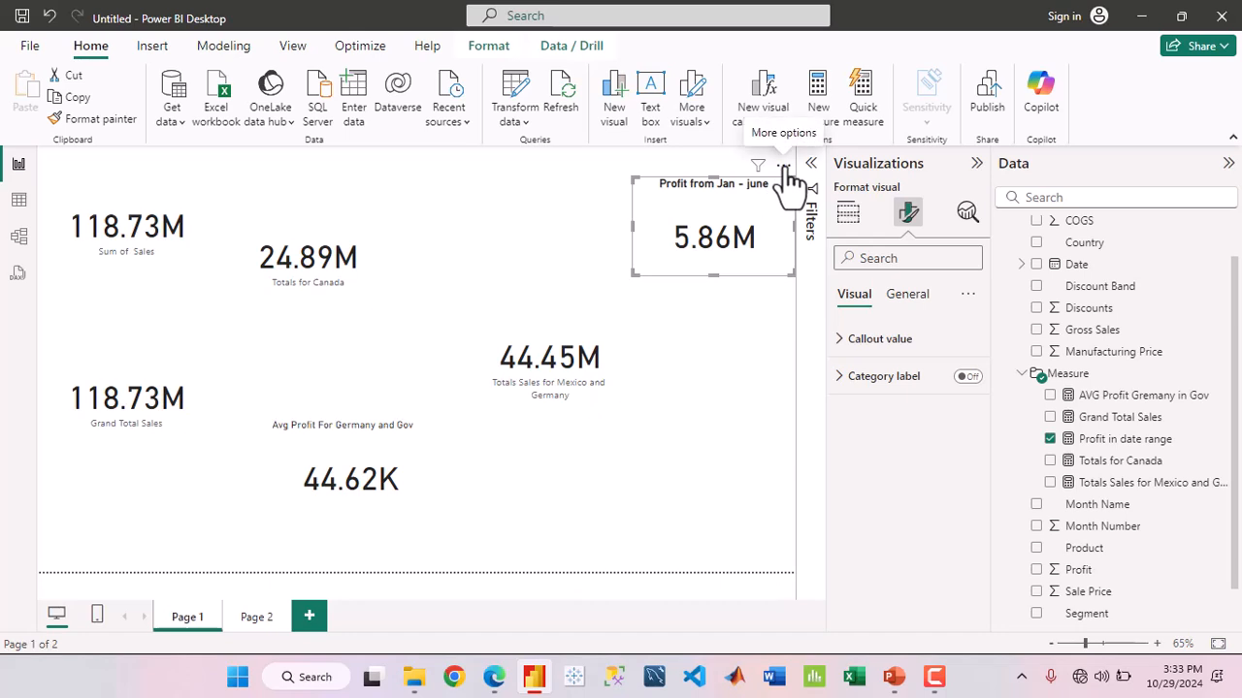
pyautogui.moveTo(785, 170); pyautogui.dragTo(740, 167)
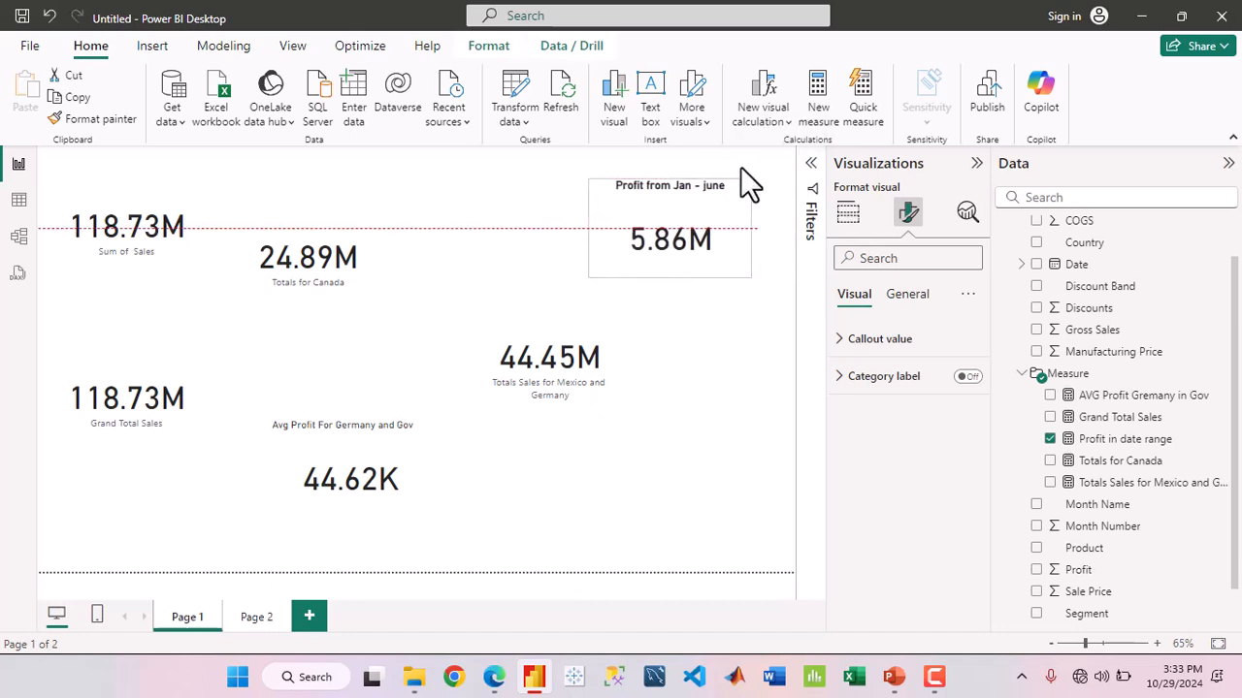
# Append the year 2014 to the profit card's title so it reads "Profit from Jan - june 2014"
pyautogui.click(907, 295)
pyautogui.click(926, 470)
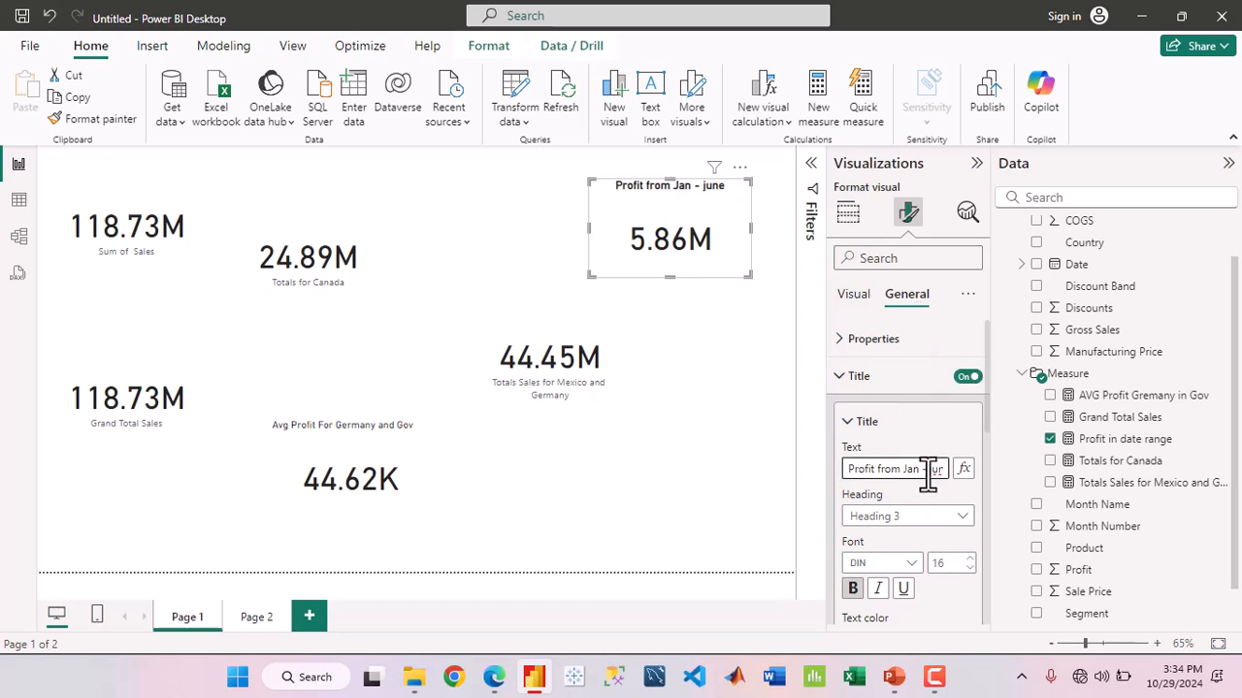
pyautogui.press('Right')
pyautogui.press('Right')
pyautogui.press('Right')
pyautogui.press('Right')
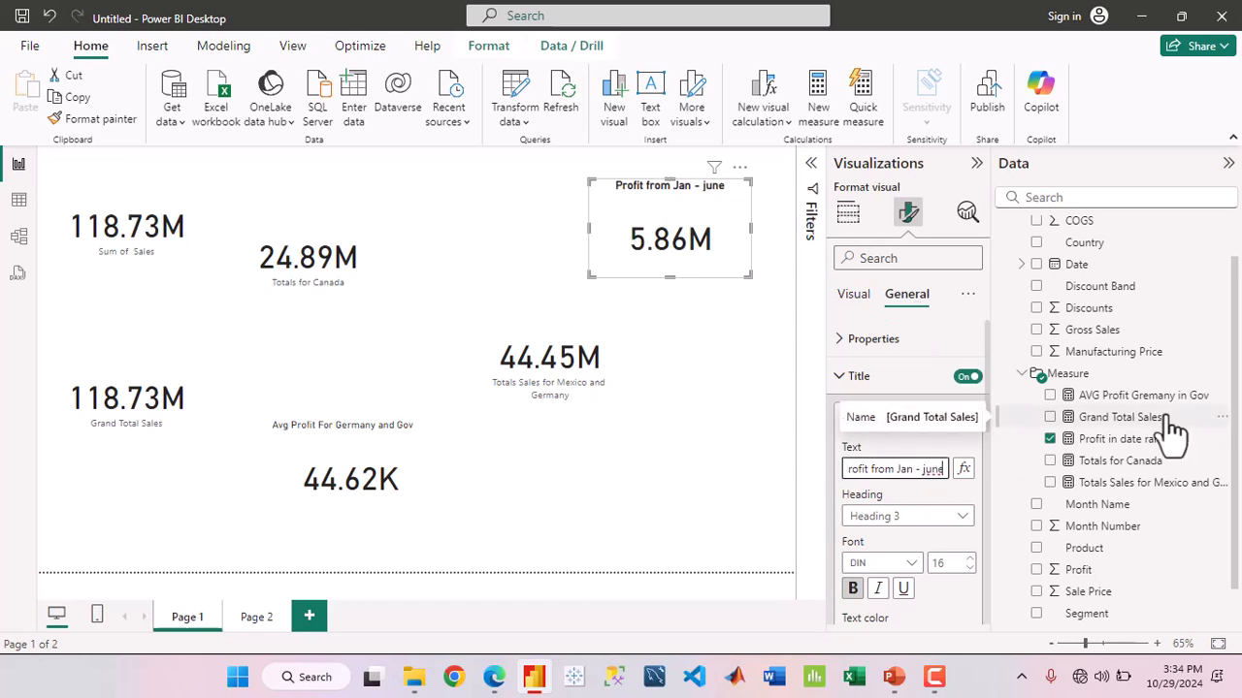
pyautogui.write('2021')
pyautogui.press('BackSpace')
pyautogui.press('BackSpace')
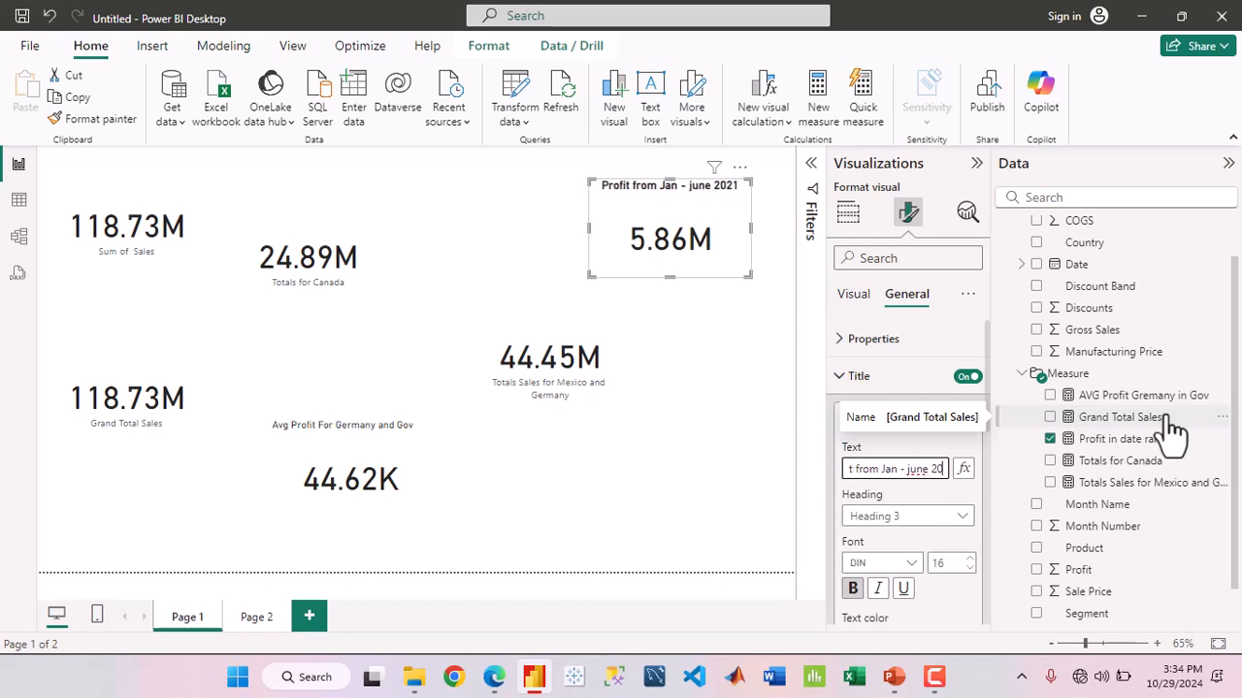
pyautogui.write('14')
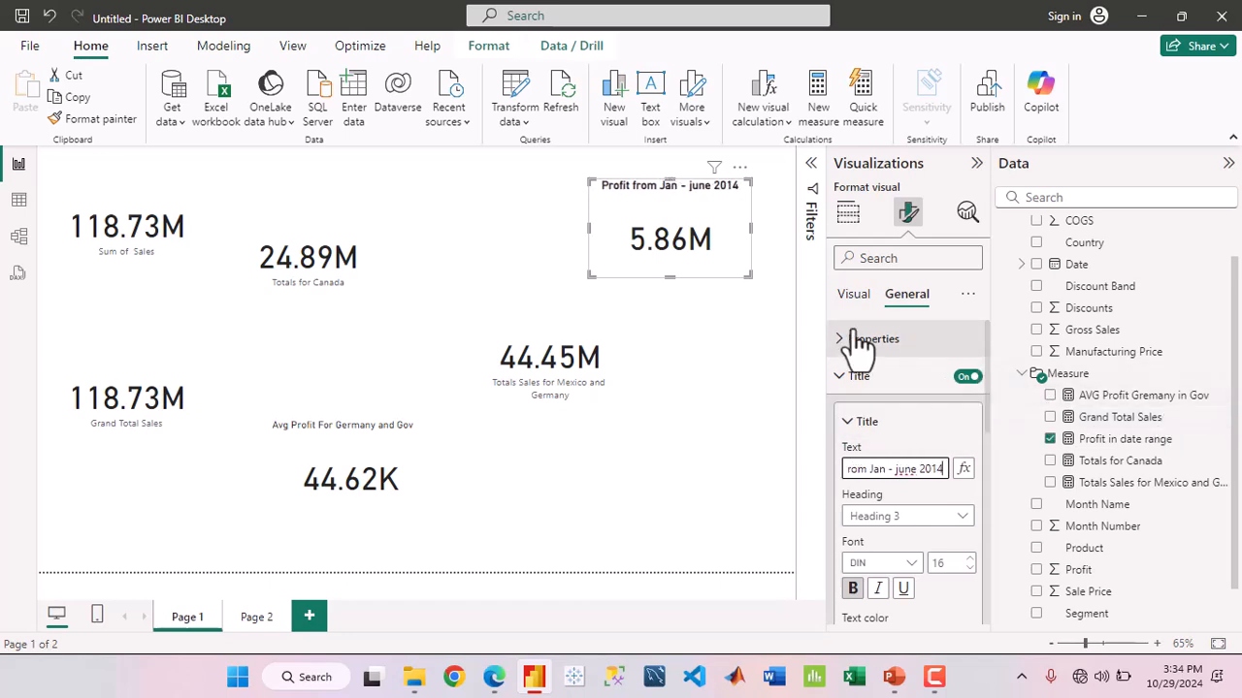
pyautogui.click(730, 248)
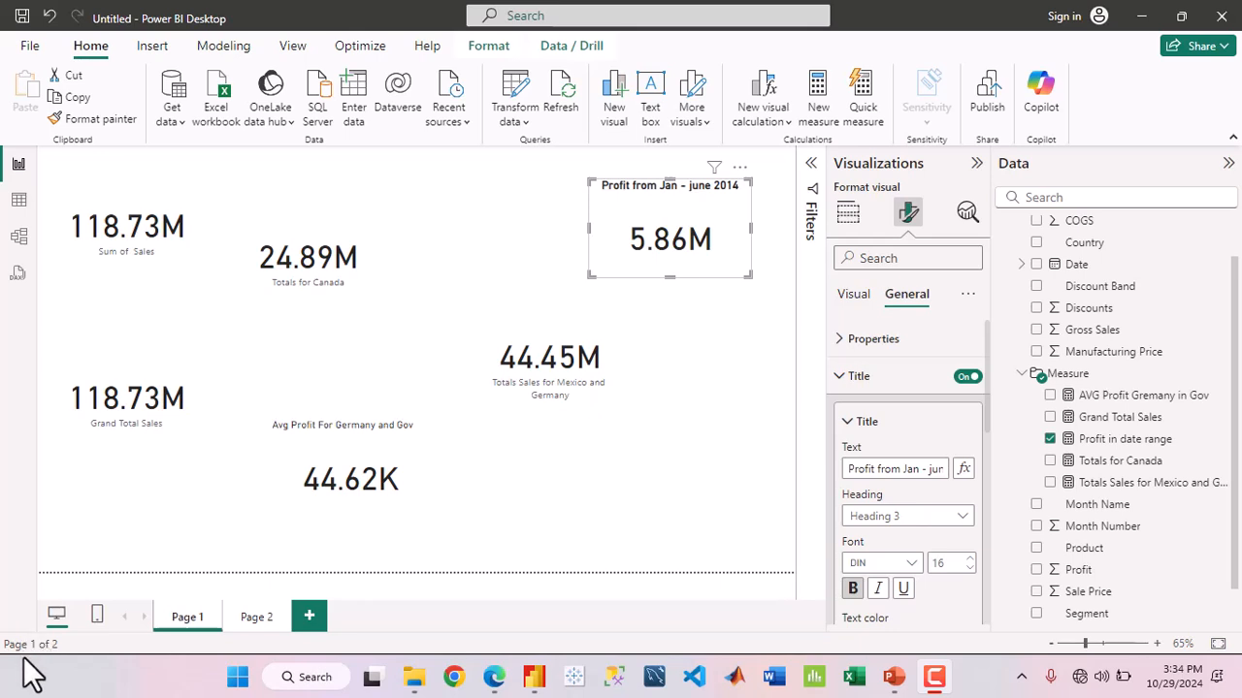
# Add a new blank page to the report
pyautogui.click(310, 621)
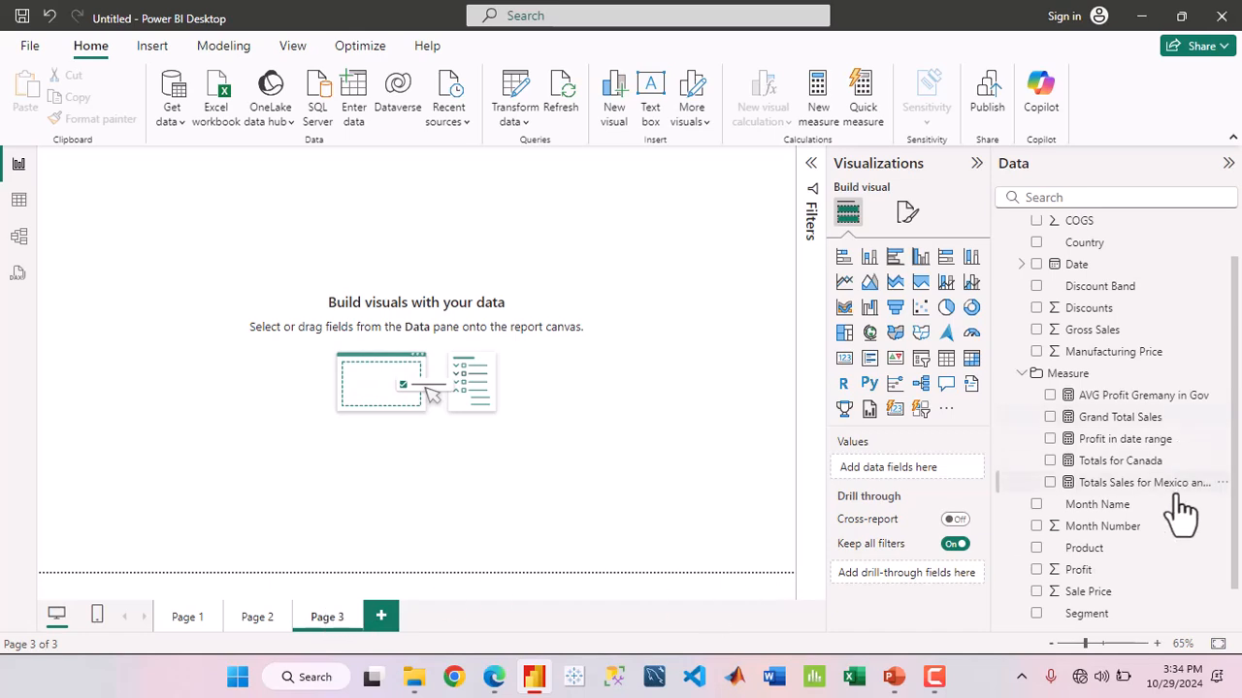
# Insert a stacked column chart on the new page, place it near the middle and enlarge it
pyautogui.scroll(-1, 1176, 517)
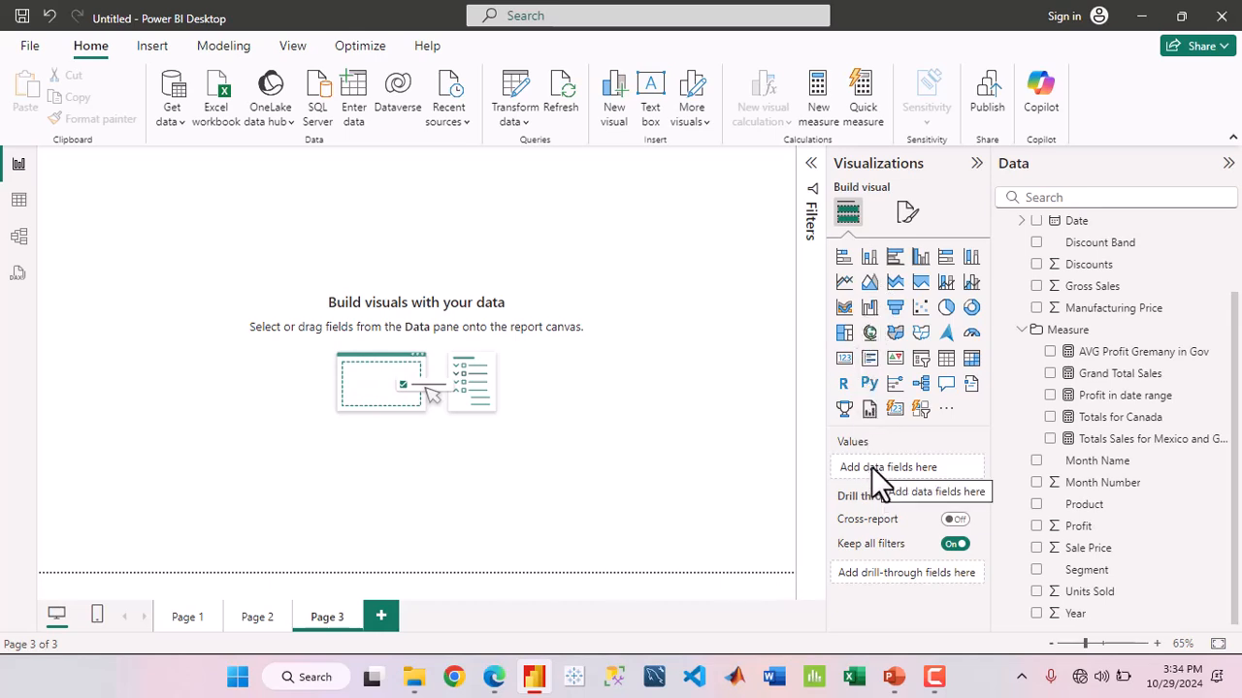
pyautogui.click(869, 256)
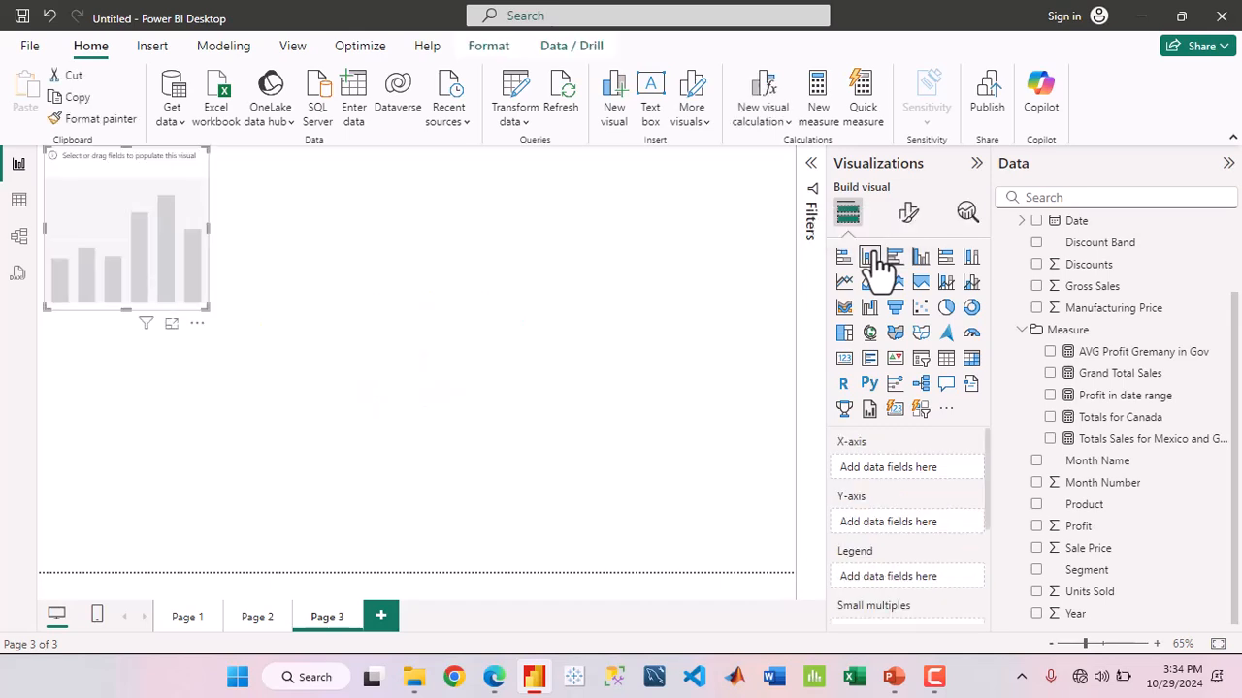
pyautogui.moveTo(193, 330); pyautogui.dragTo(546, 434)
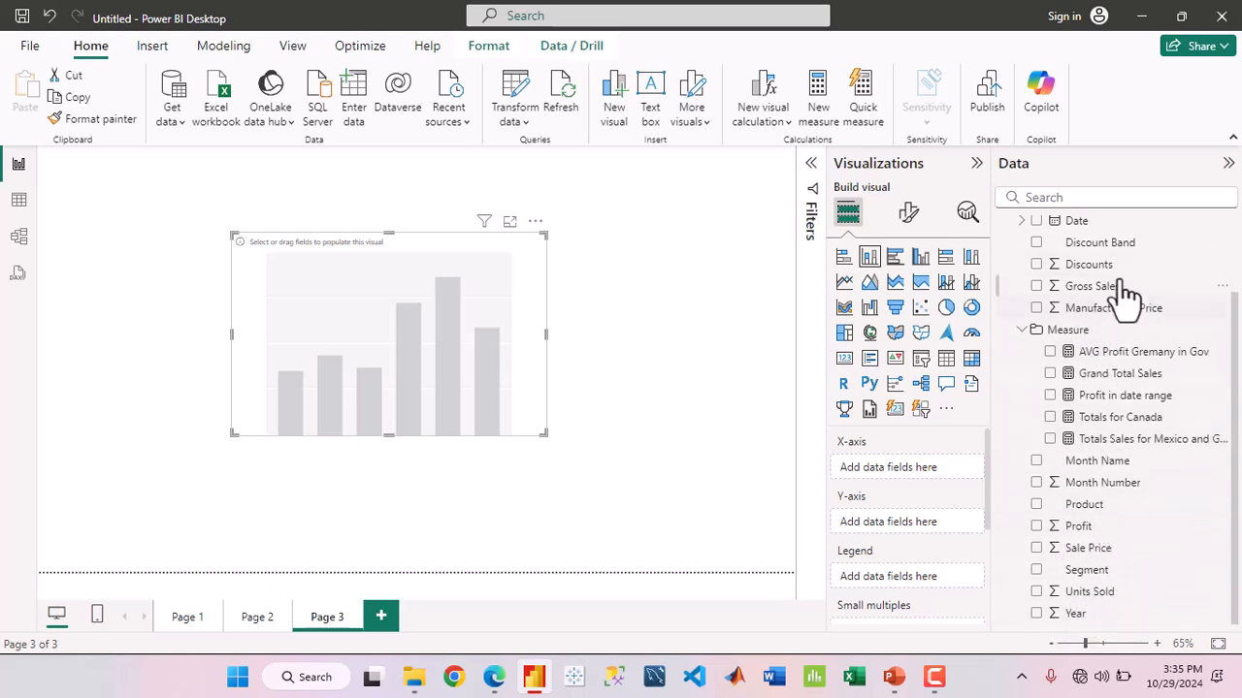
# Put Country on the column chart's X-axis and the Profit in date range measure on its Y-axis
pyautogui.click(1106, 196)
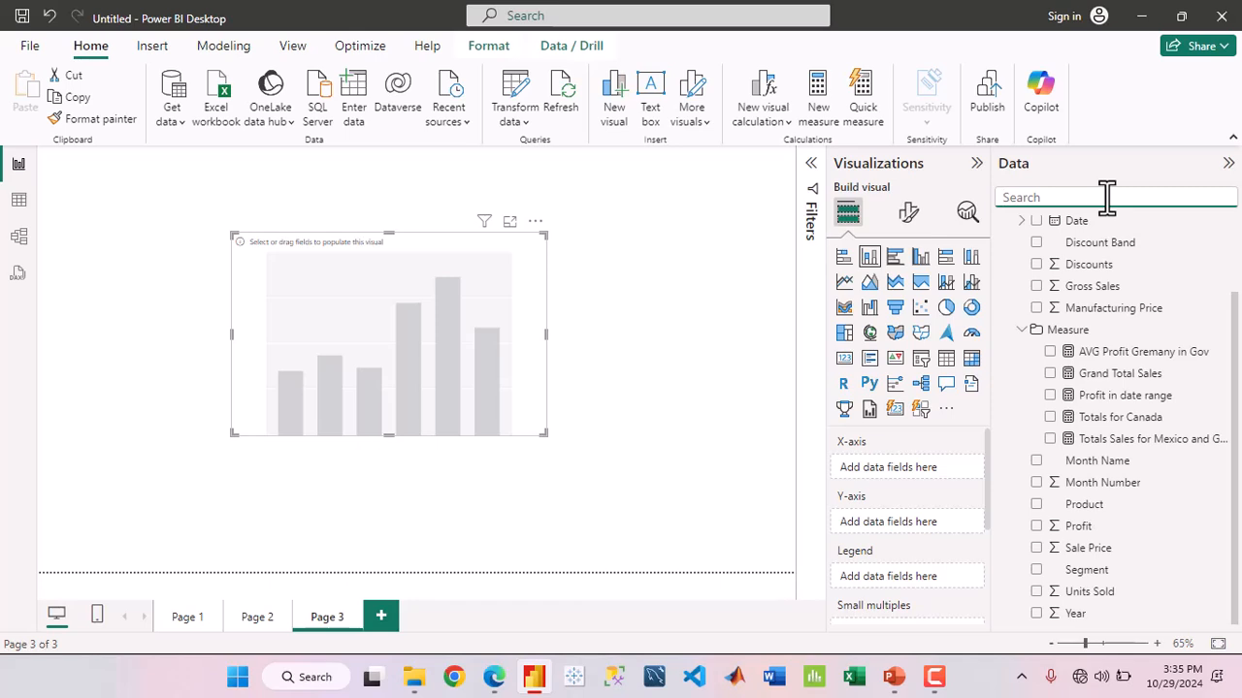
pyautogui.write('co')
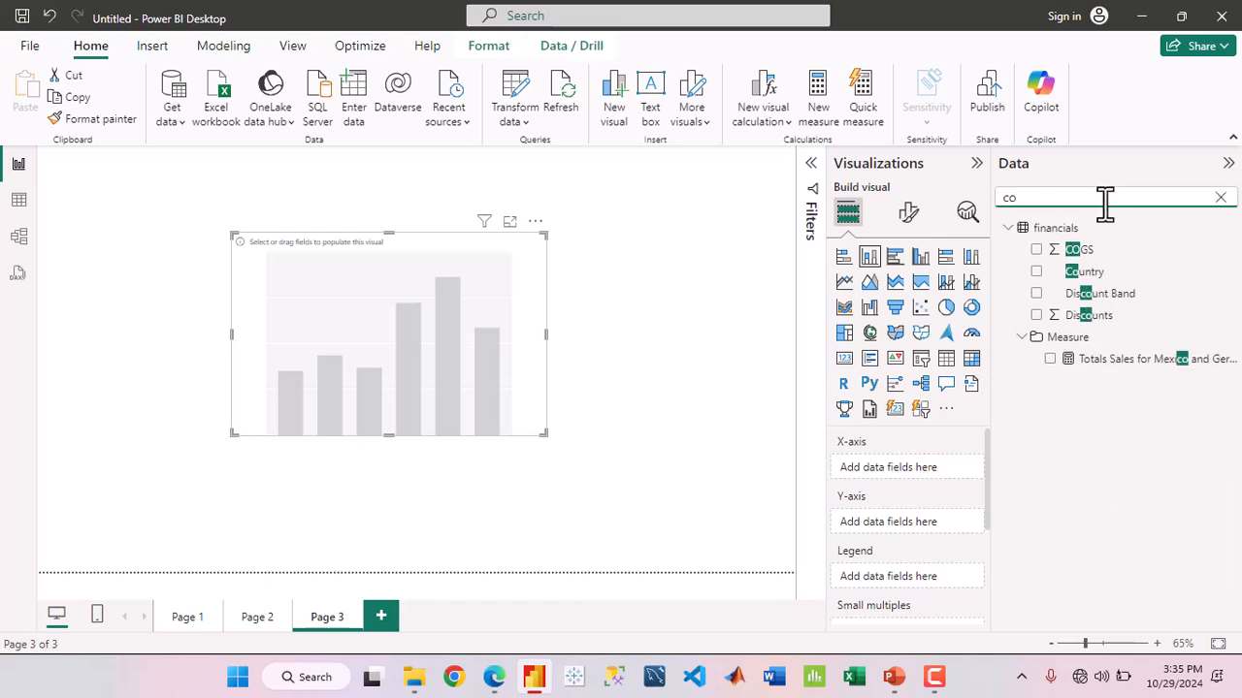
pyautogui.moveTo(1106, 276); pyautogui.dragTo(913, 470)
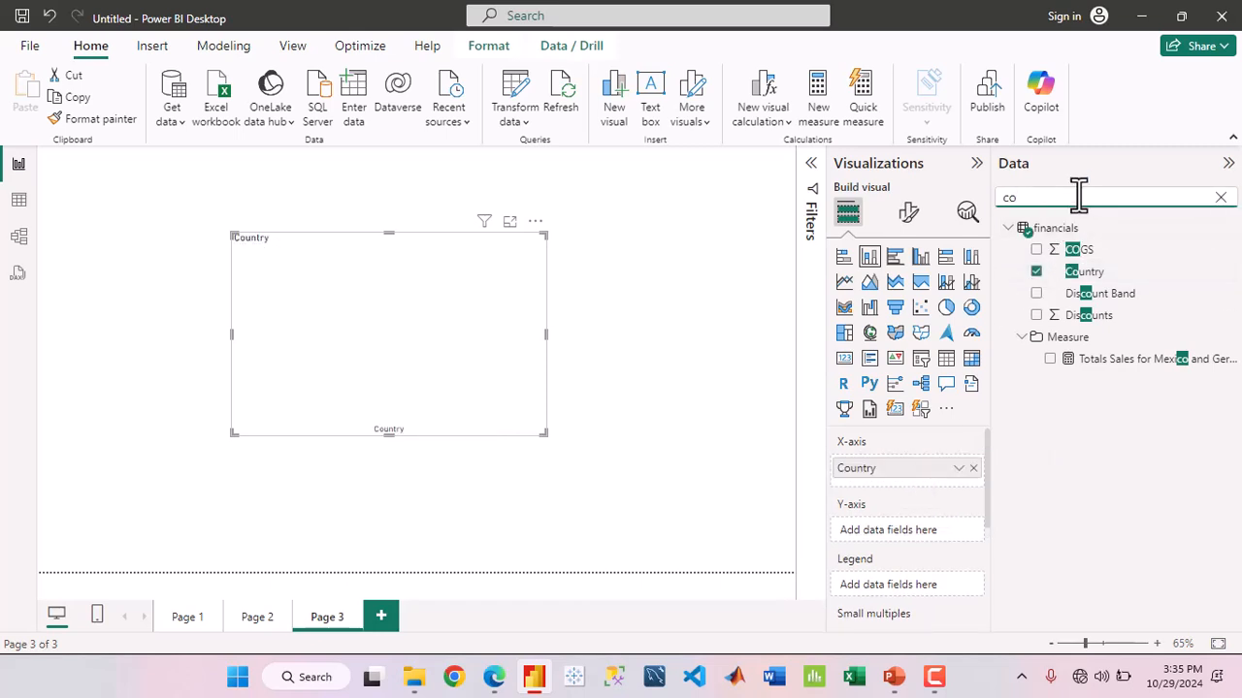
pyautogui.press('BackSpace')
pyautogui.press('BackSpace')
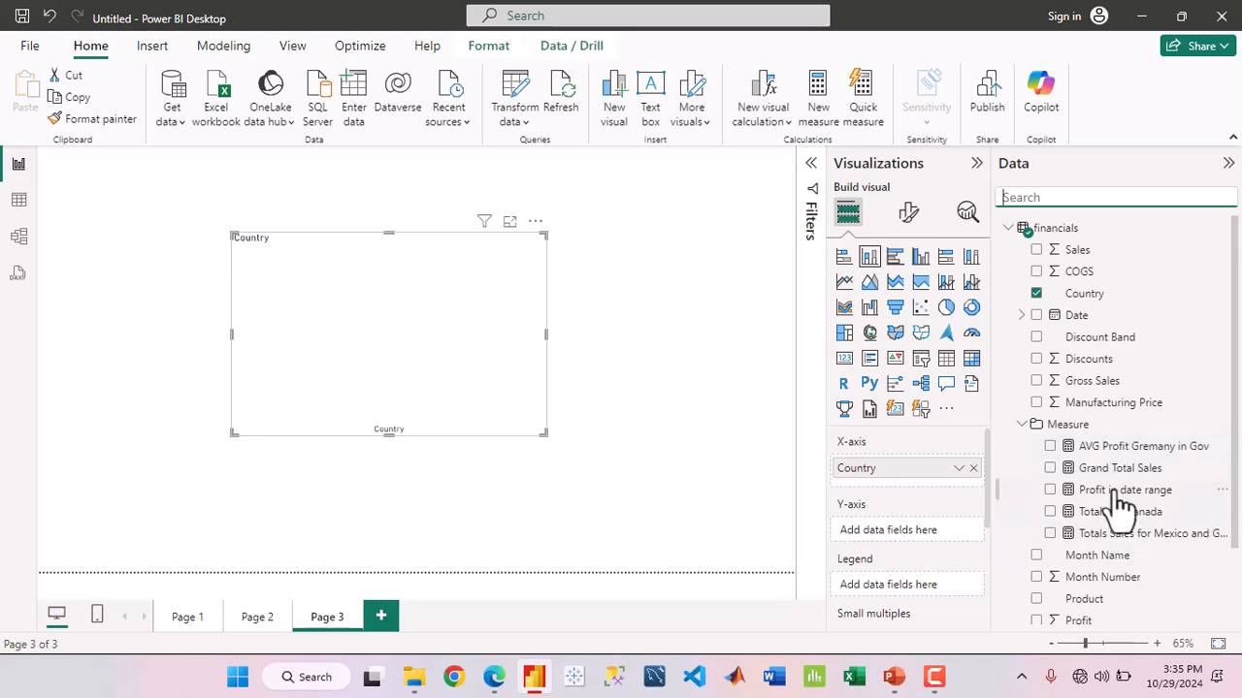
pyautogui.moveTo(1119, 495); pyautogui.dragTo(923, 561)
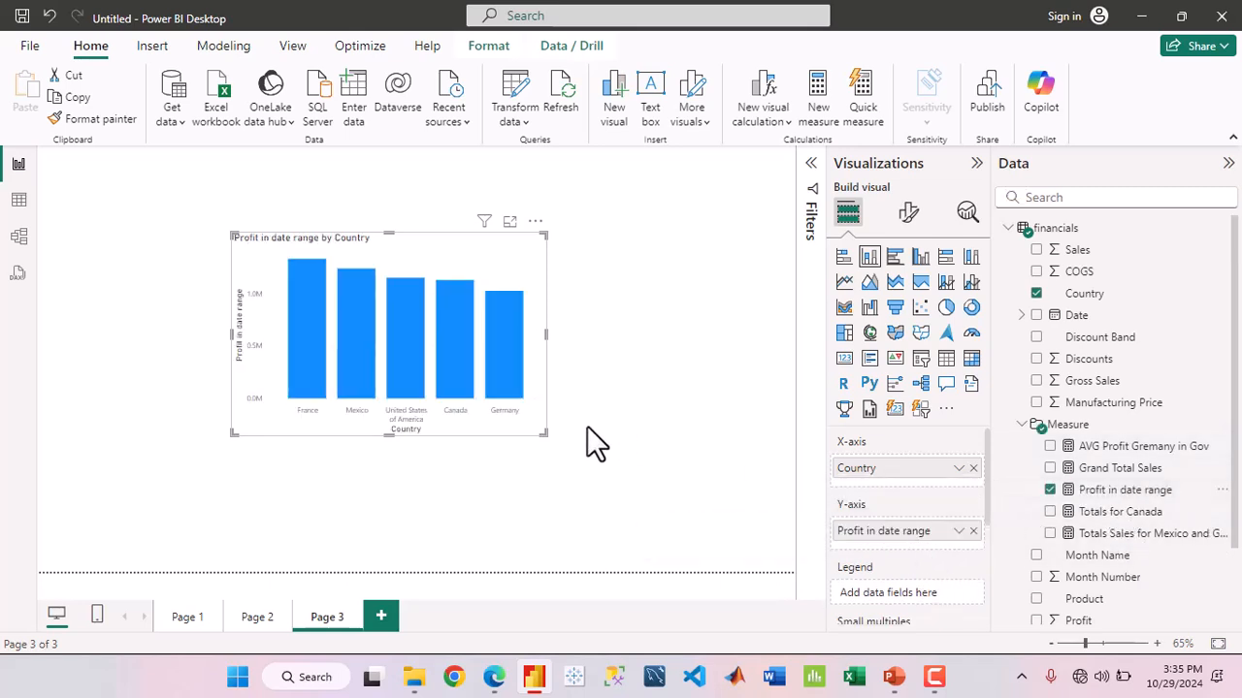
# Enlarge the profit by country chart so it fills more of the page
pyautogui.moveTo(546, 433); pyautogui.dragTo(700, 522)
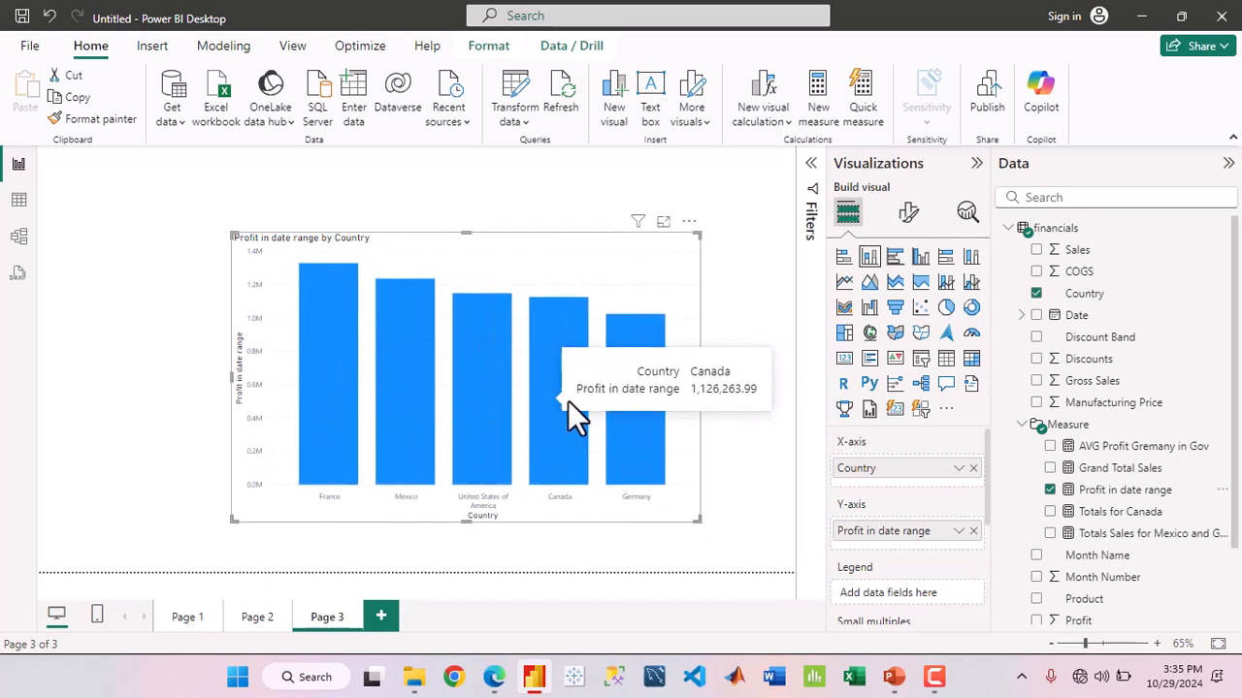
pyautogui.moveTo(644, 417)
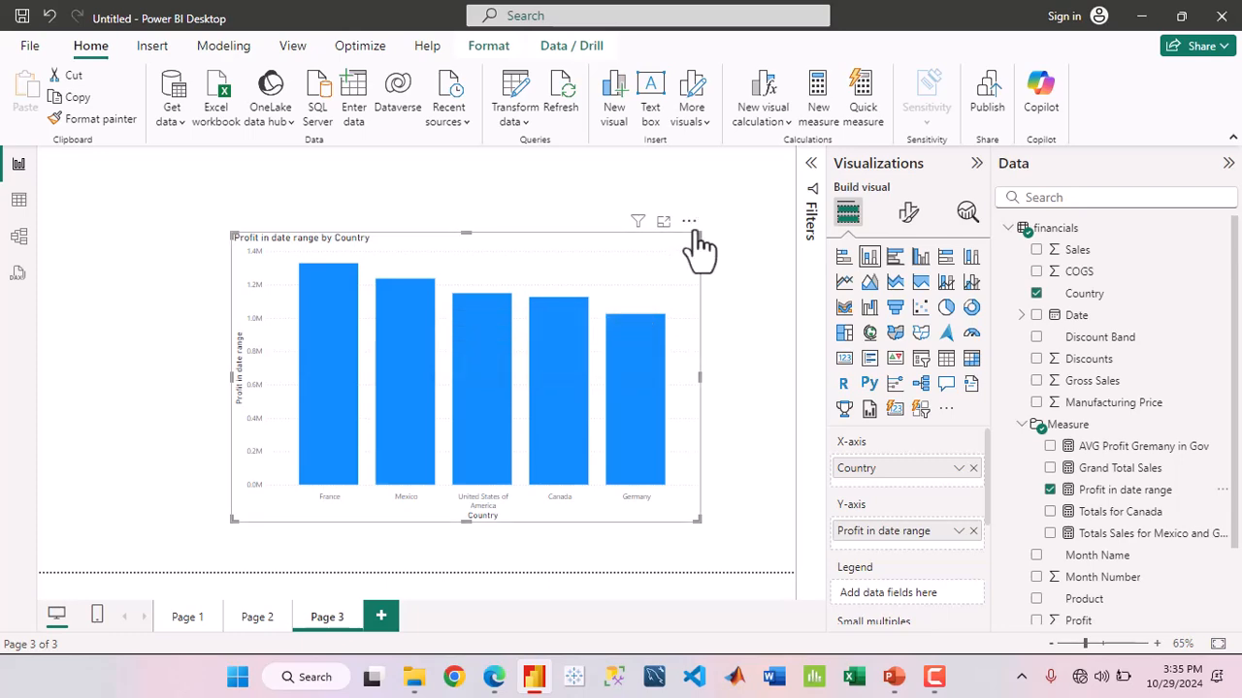
pyautogui.moveTo(696, 243); pyautogui.dragTo(617, 217)
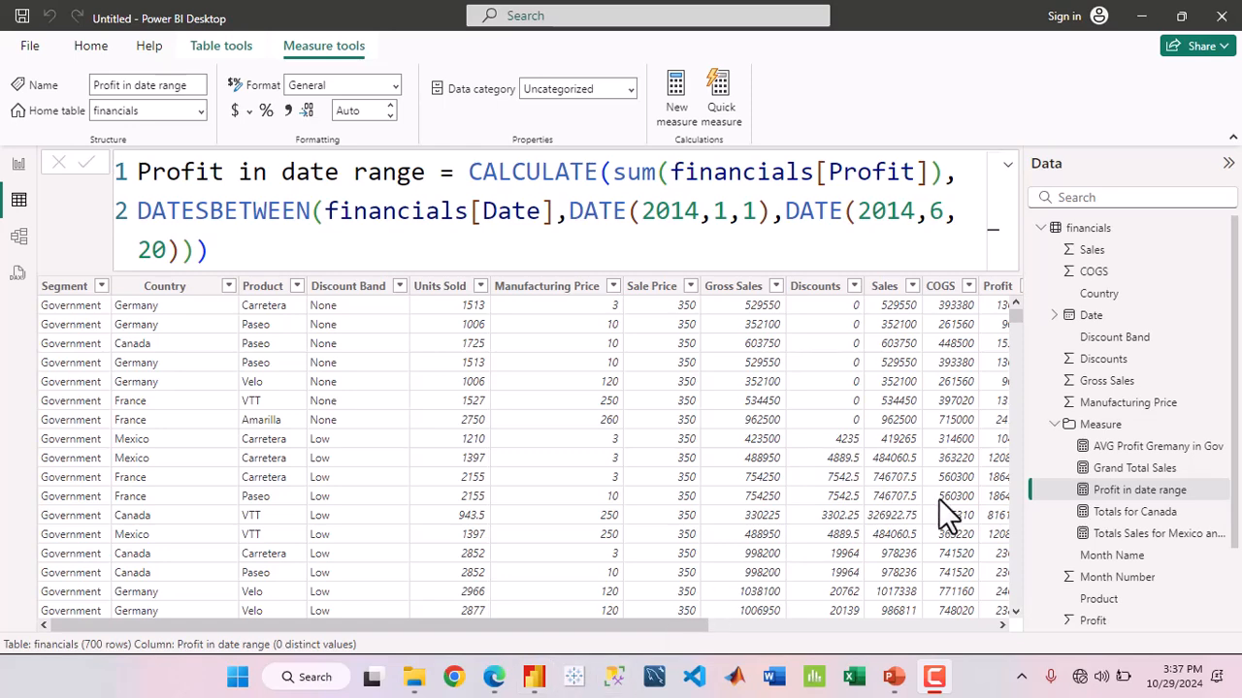
# Create a new measure in the financials table's Measure folder, name it "last 30 Days Sales" and start its formula on a second line
pyautogui.click(1224, 427)
pyautogui.press('Escape')
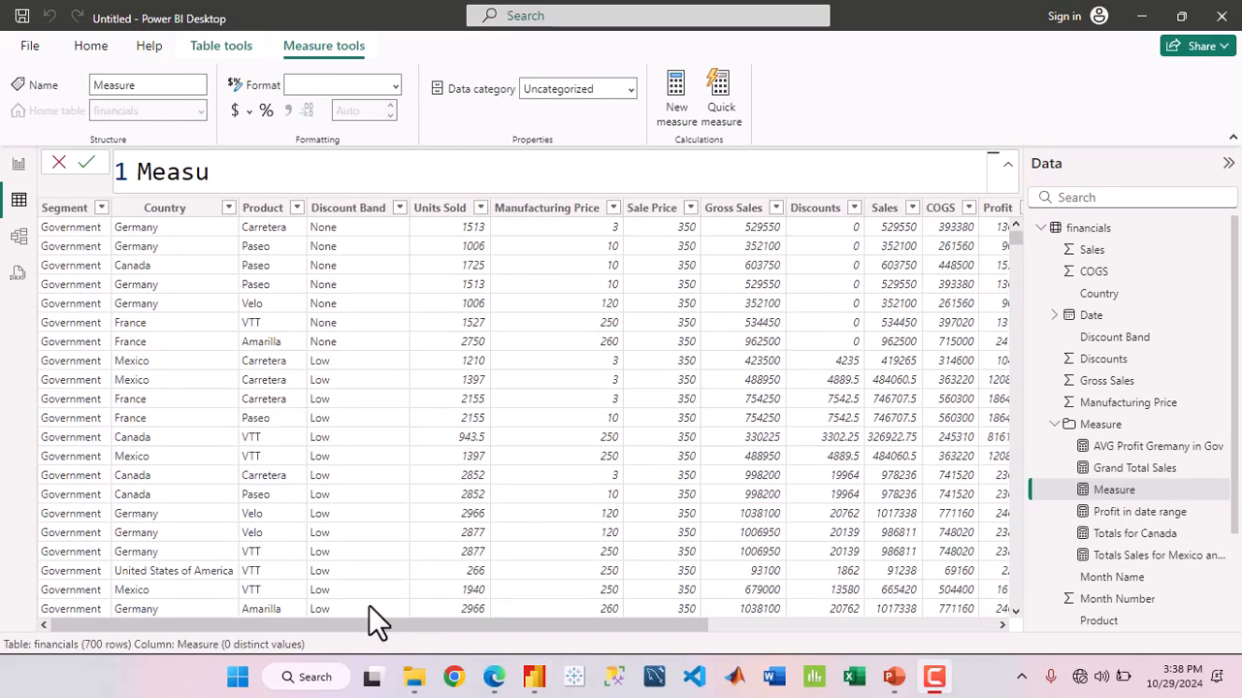
pyautogui.press('BackSpace')
pyautogui.press('BackSpace')
pyautogui.press('BackSpace')
pyautogui.press('BackSpace')
pyautogui.press('BackSpace')
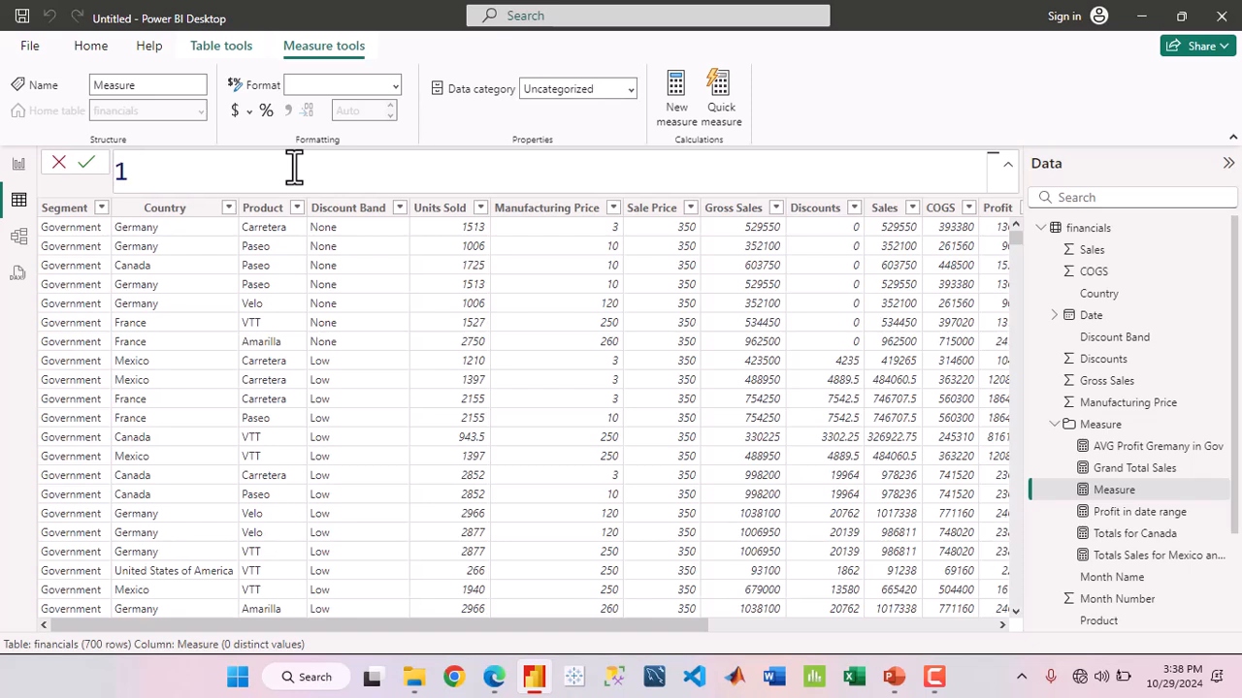
pyautogui.write('1')
pyautogui.write('ast 30 Day')
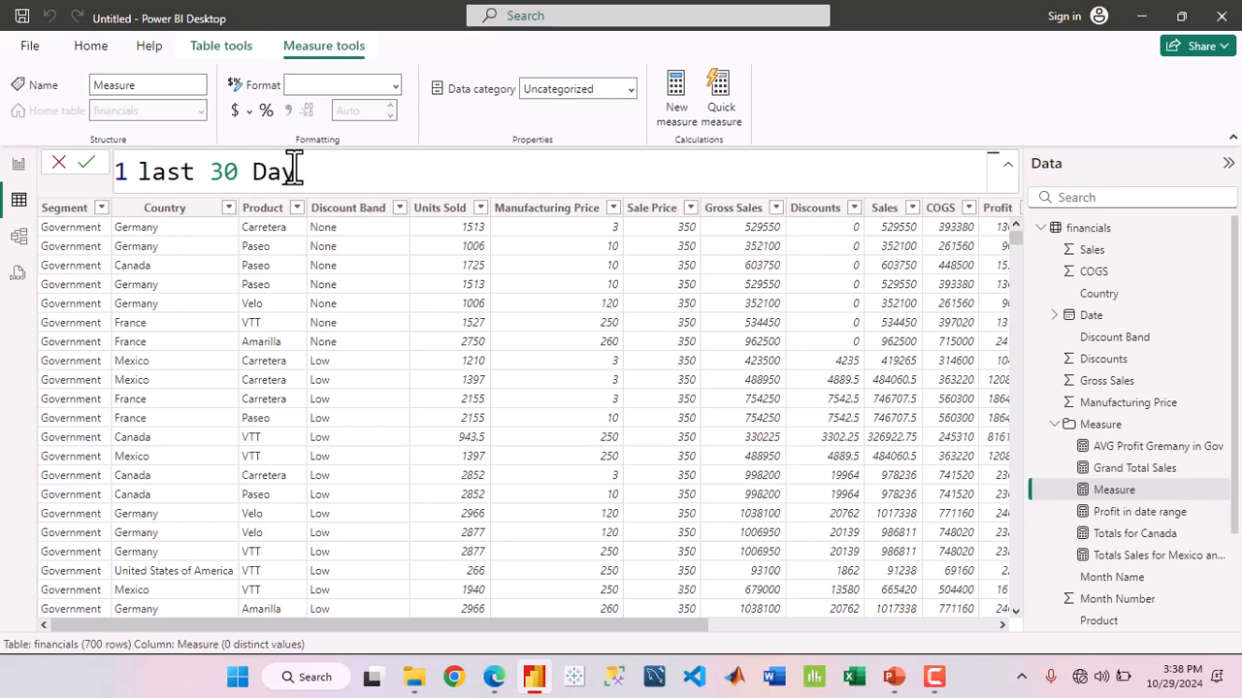
pyautogui.write('s Sales =')
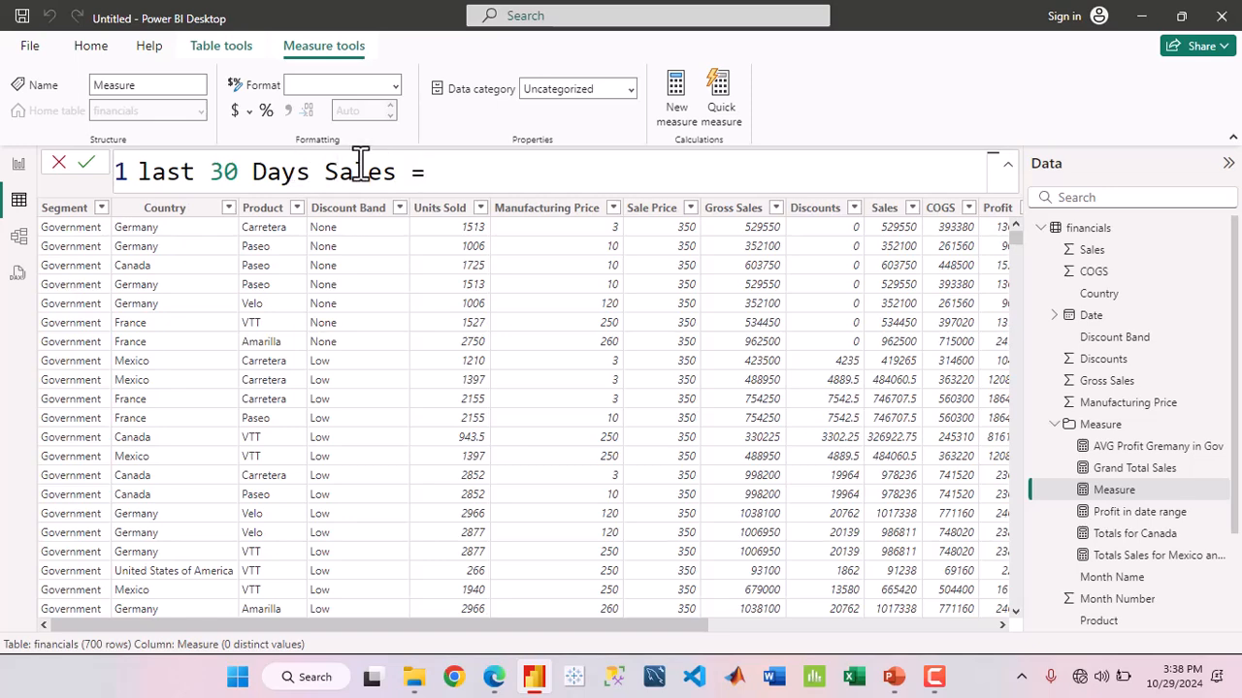
pyautogui.hotkey('shift', 'Return')
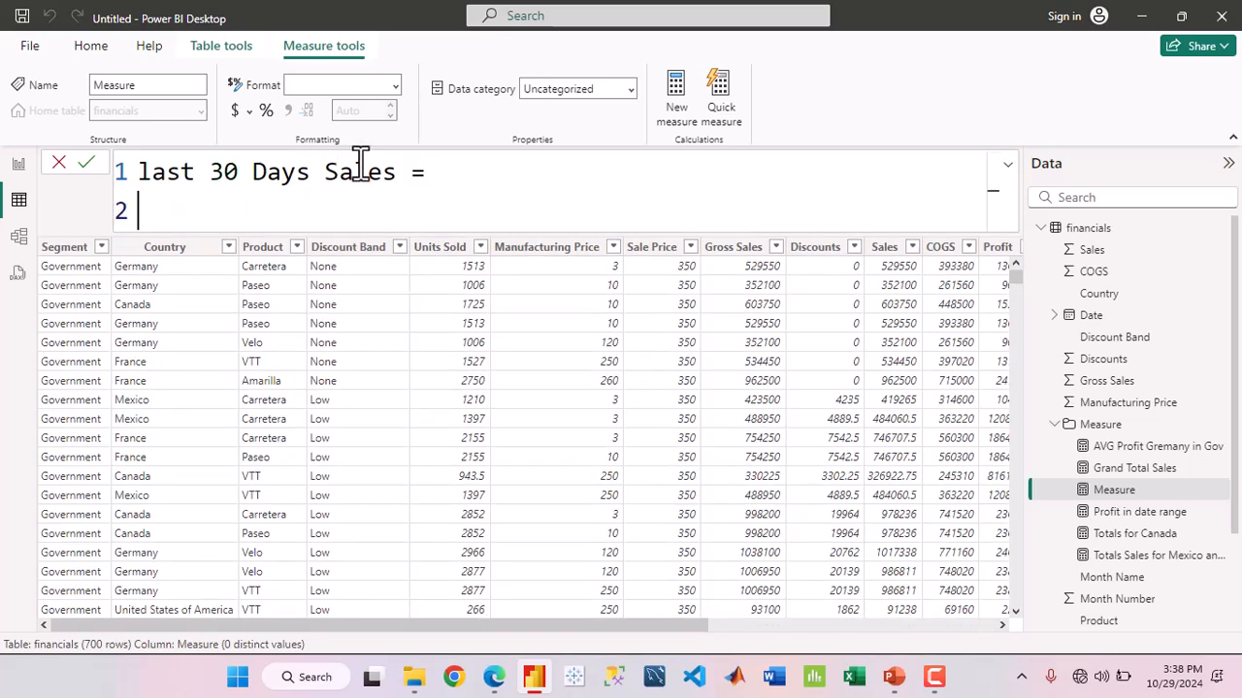
# Begin the measure's formula with CALCULATE, using SUM(financials[ Sales]) as the expression
pyautogui.write('cal')
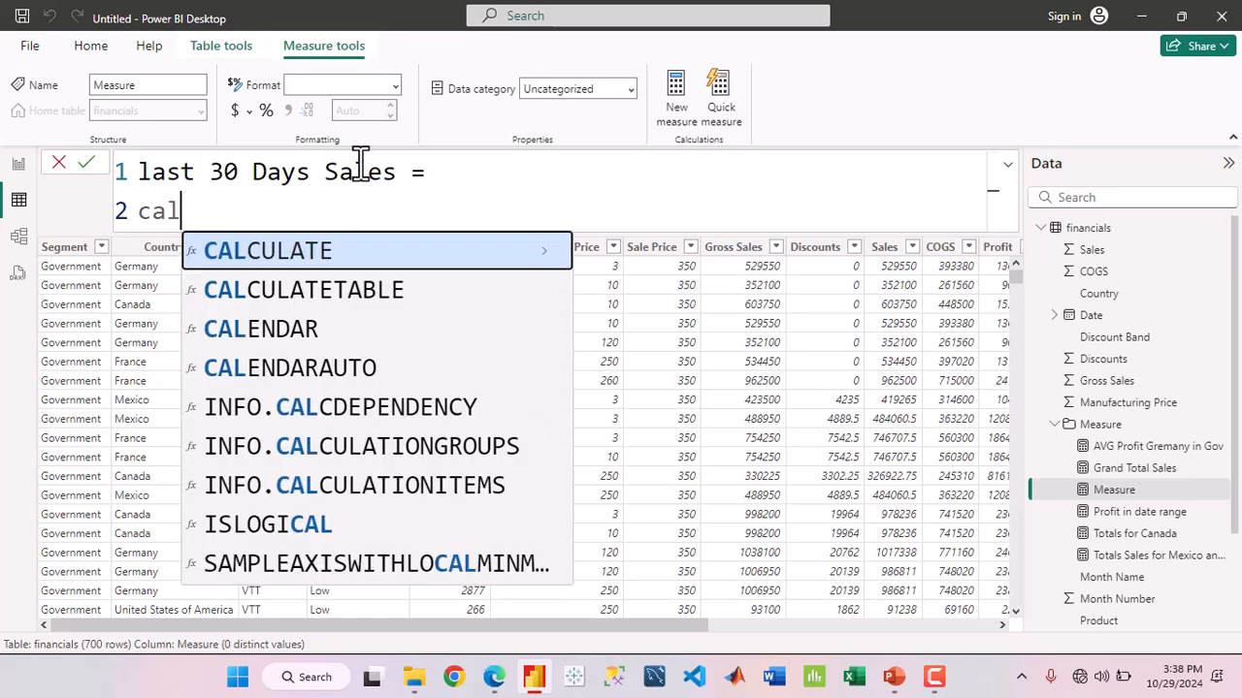
pyautogui.press('Tab')
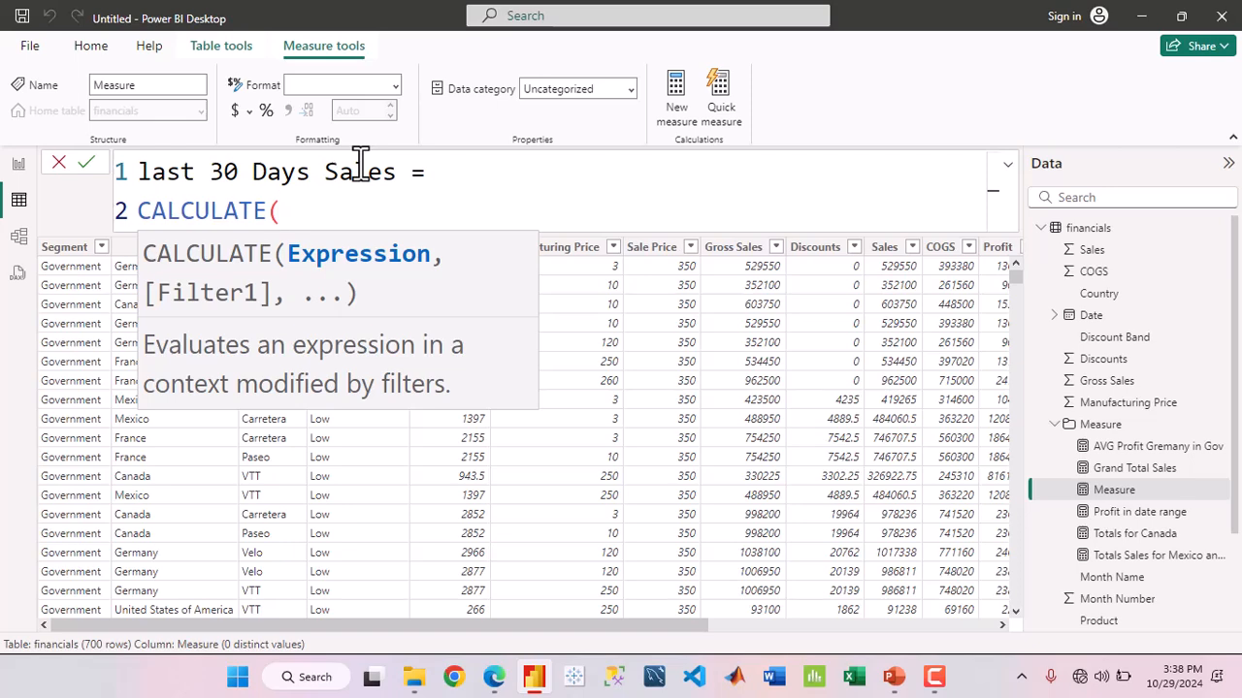
pyautogui.write('sum')
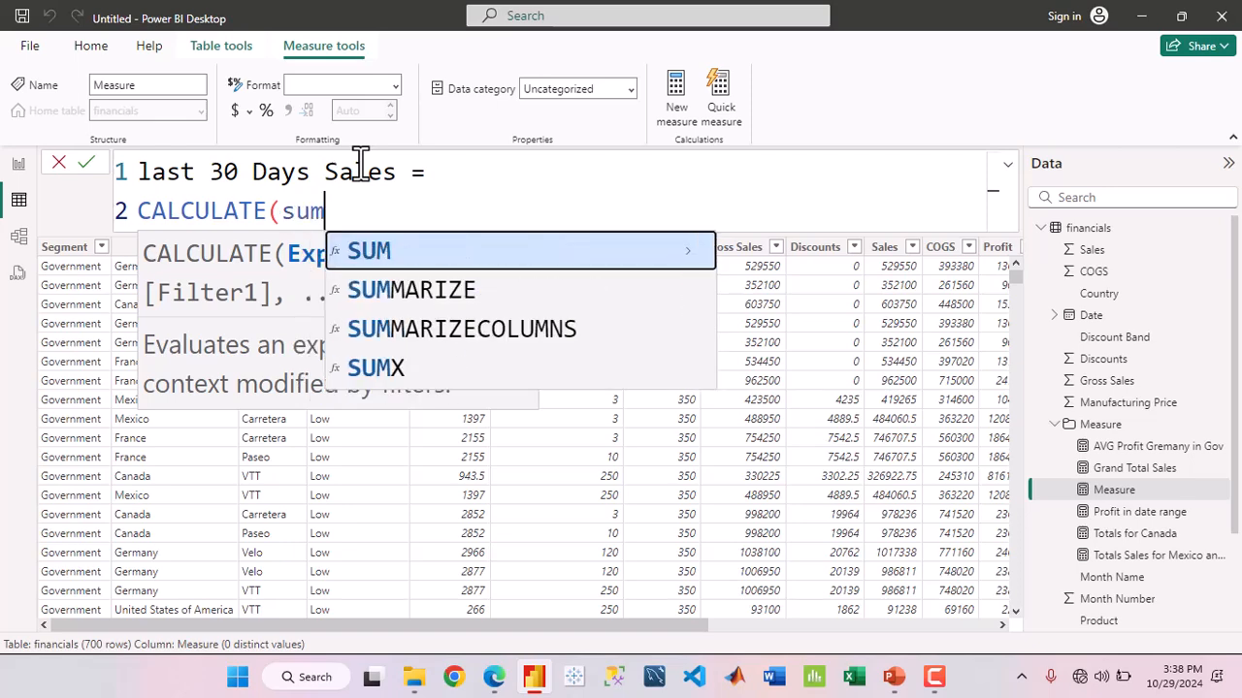
pyautogui.press('Tab')
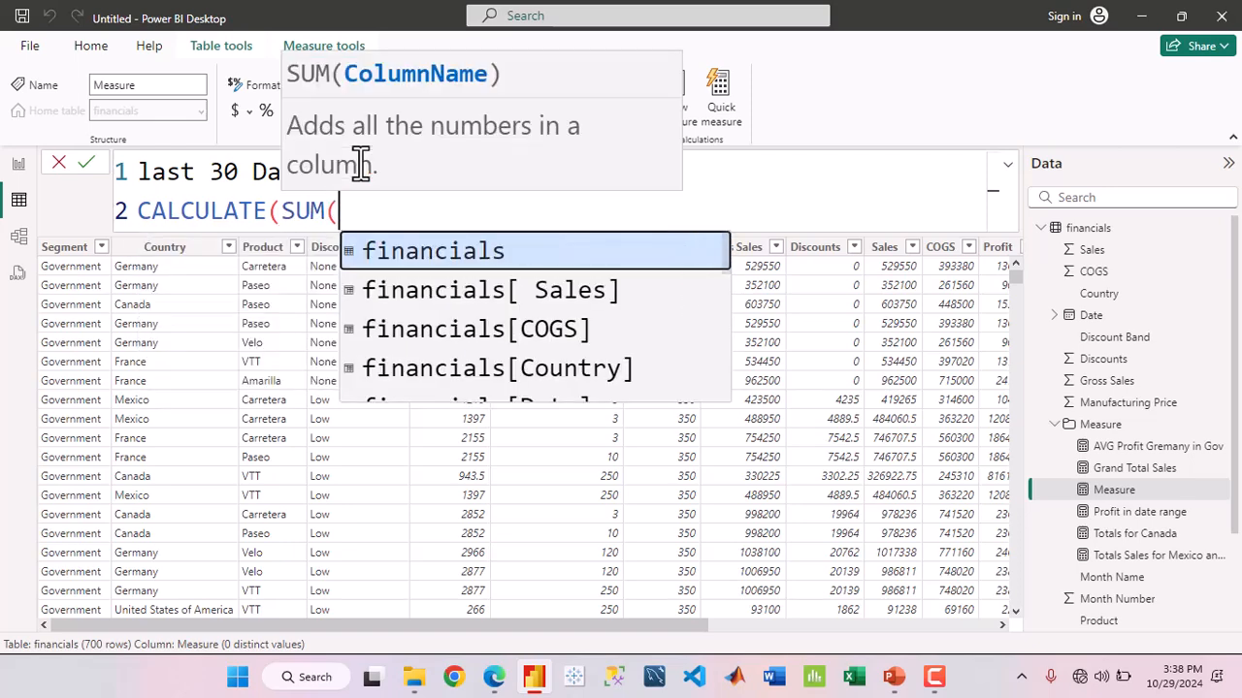
pyautogui.press('Down')
pyautogui.press('Tab')
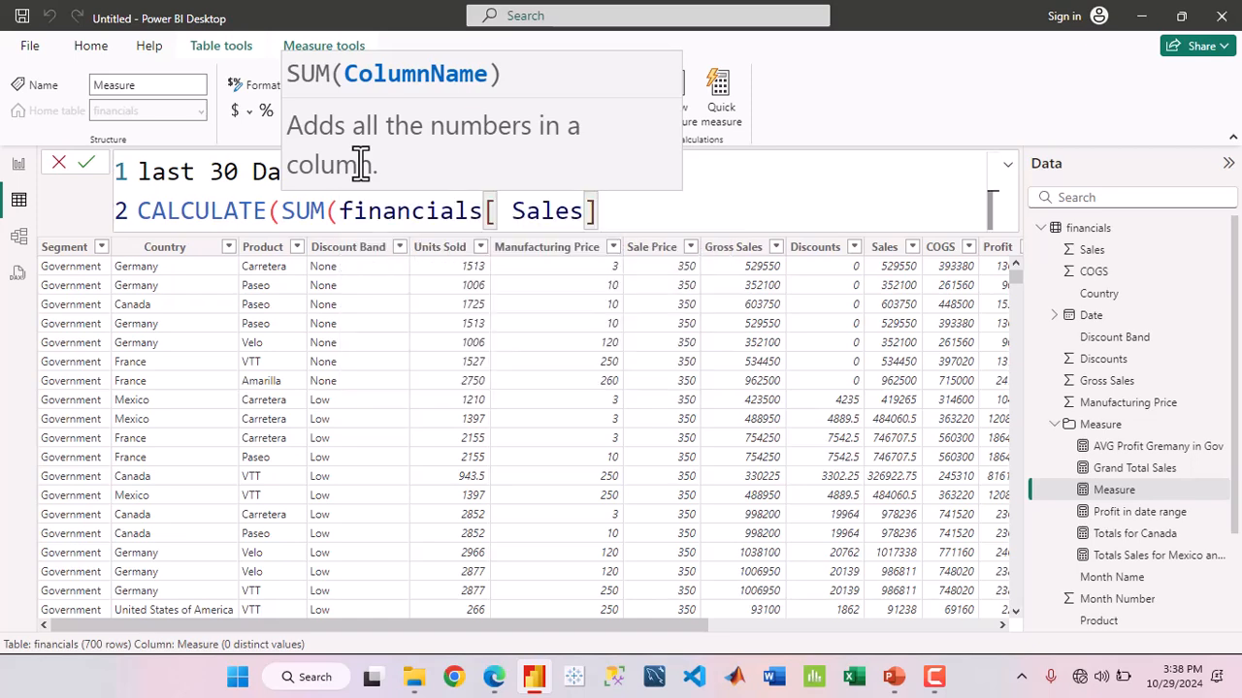
pyautogui.write('),')
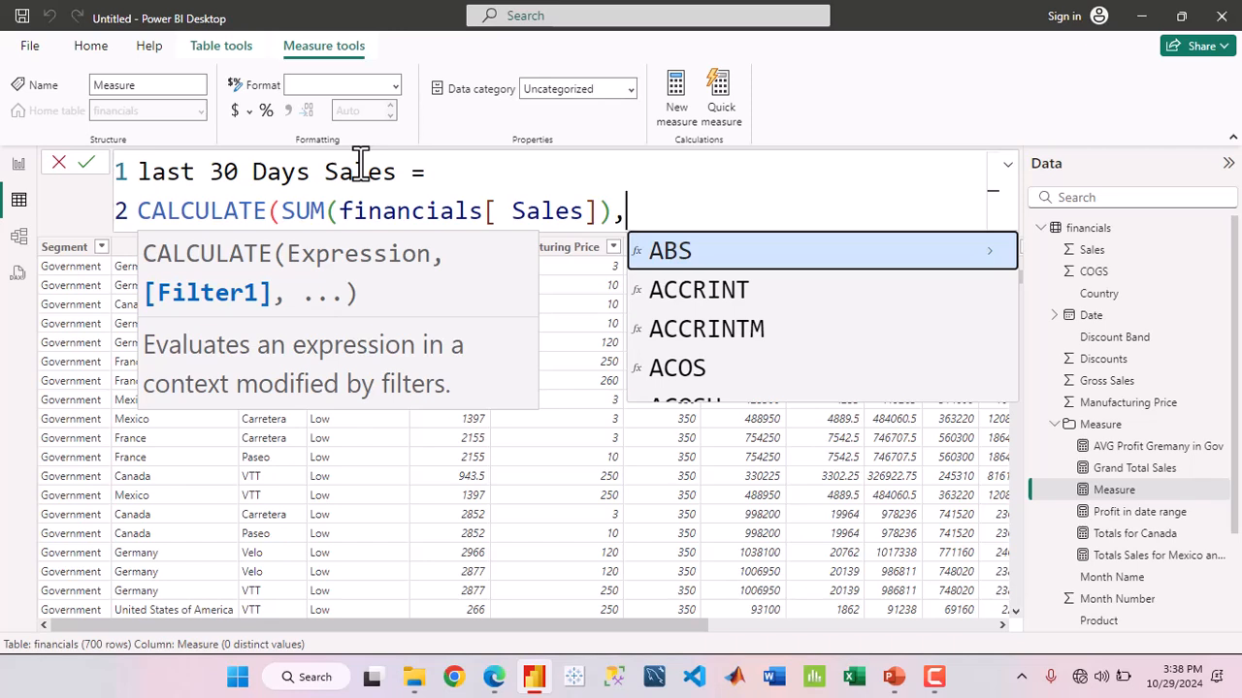
# Add a DATESINPERIOD filter to the CALCULATE formula with financials[Date] as its dates argument
pyautogui.write('Dates')
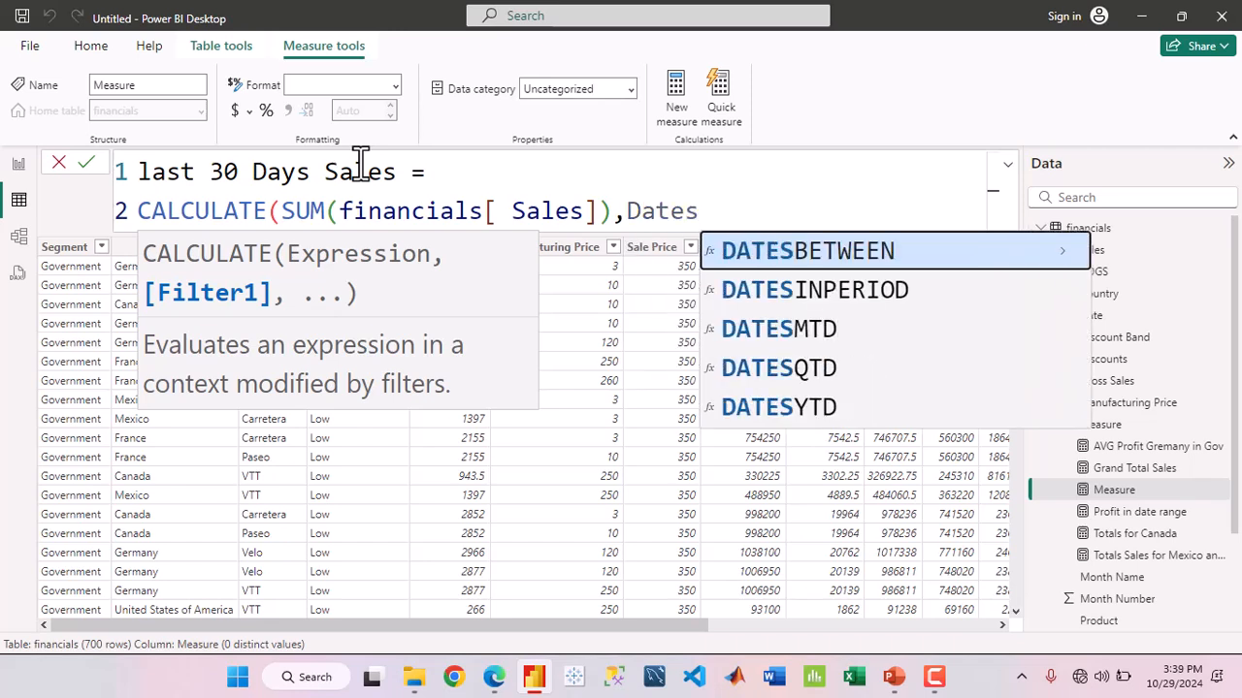
pyautogui.press('Down')
pyautogui.press('Tab')
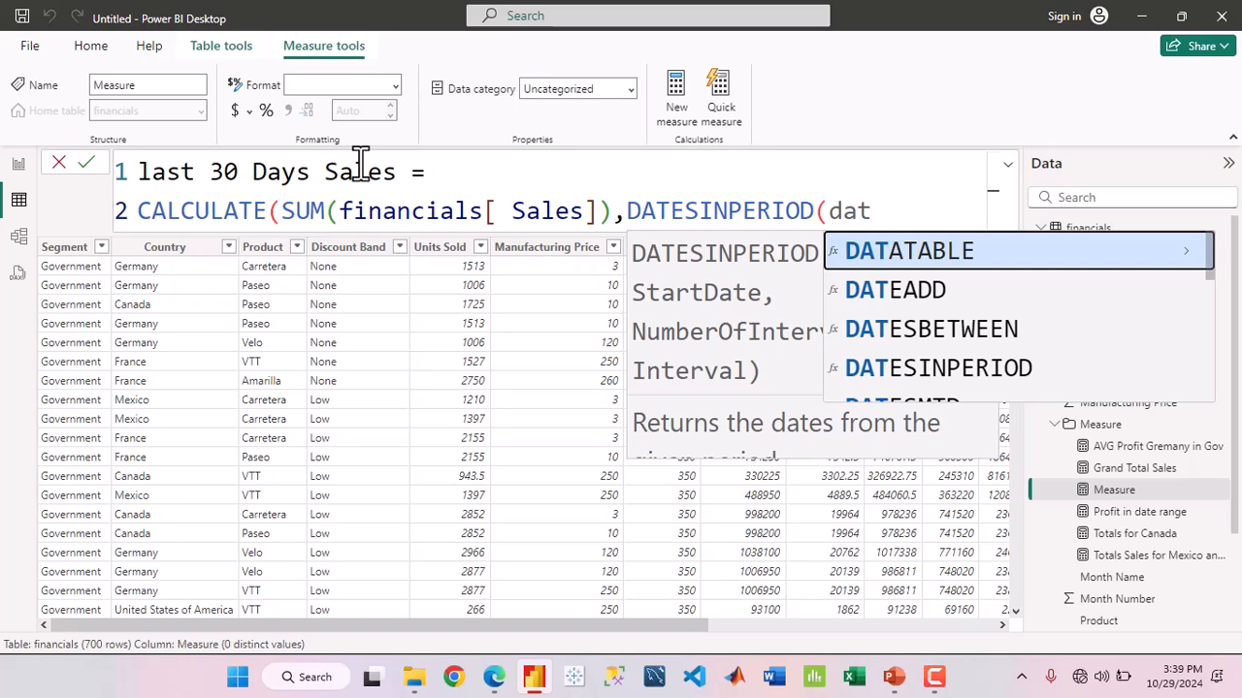
pyautogui.press('BackSpace')
pyautogui.press('BackSpace')
pyautogui.press('BackSpace')
pyautogui.write('Date')
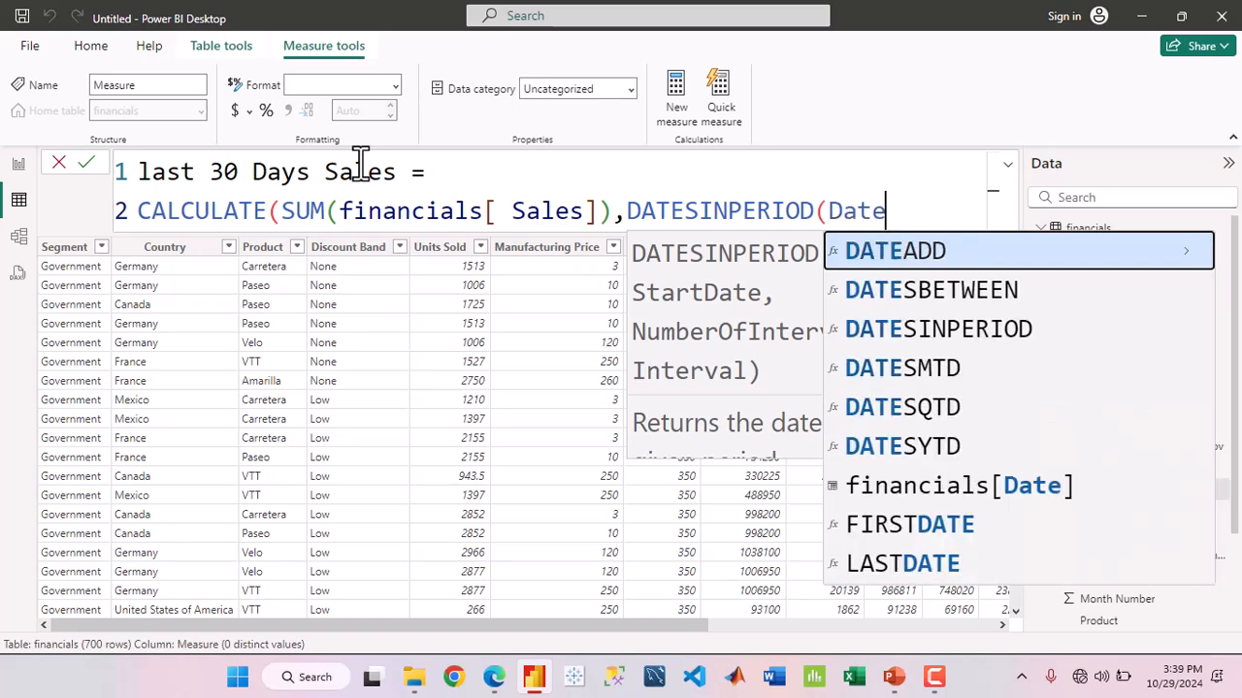
pyautogui.press('Down')
pyautogui.press('Down')
pyautogui.press('Down')
pyautogui.press('Down')
pyautogui.press('Down')
pyautogui.press('Down')
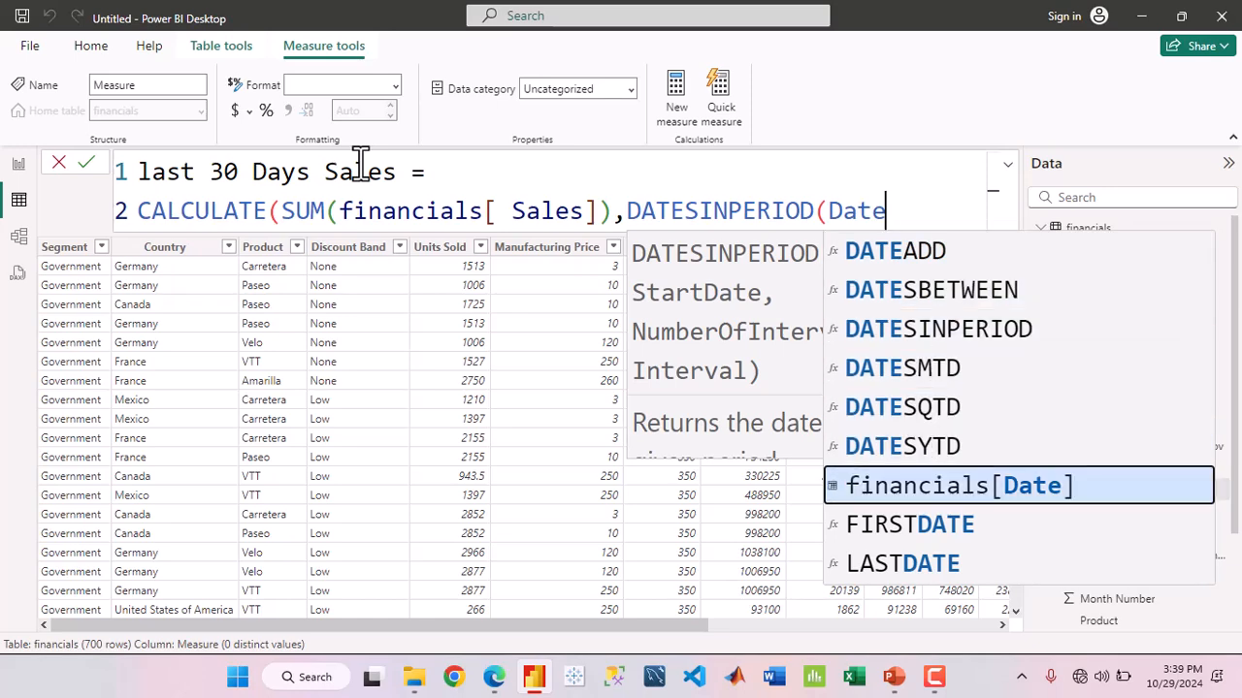
pyautogui.press('Tab')
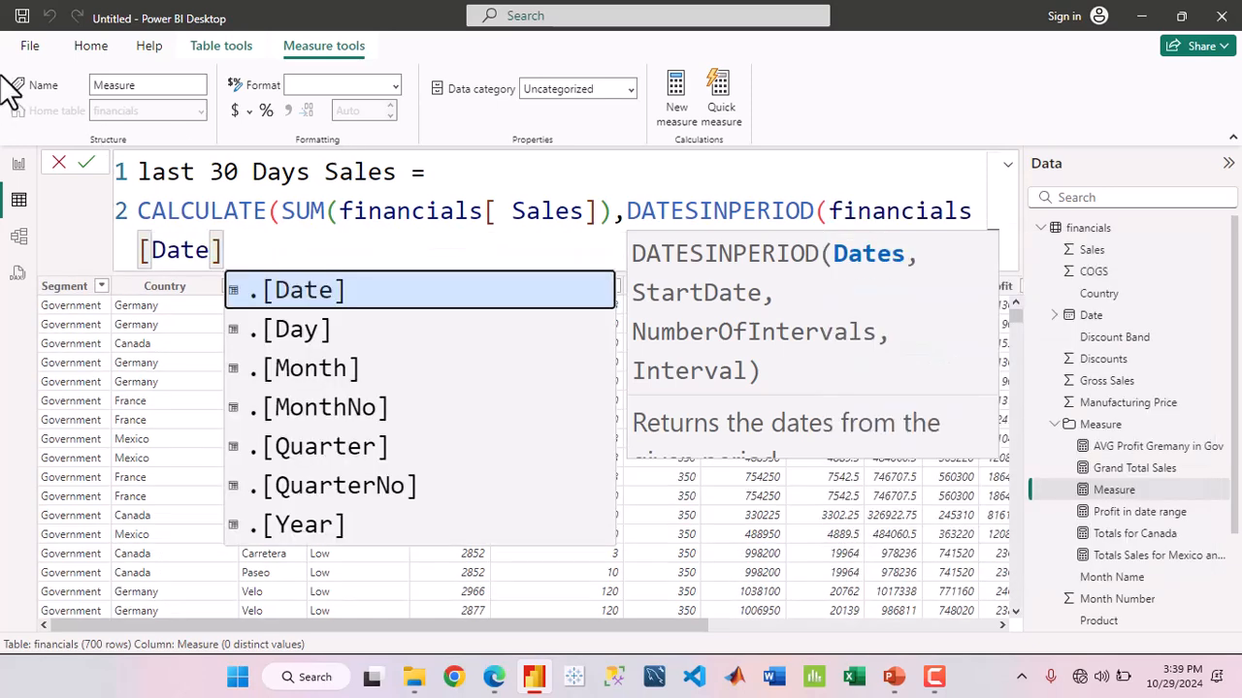
pyautogui.write(',')
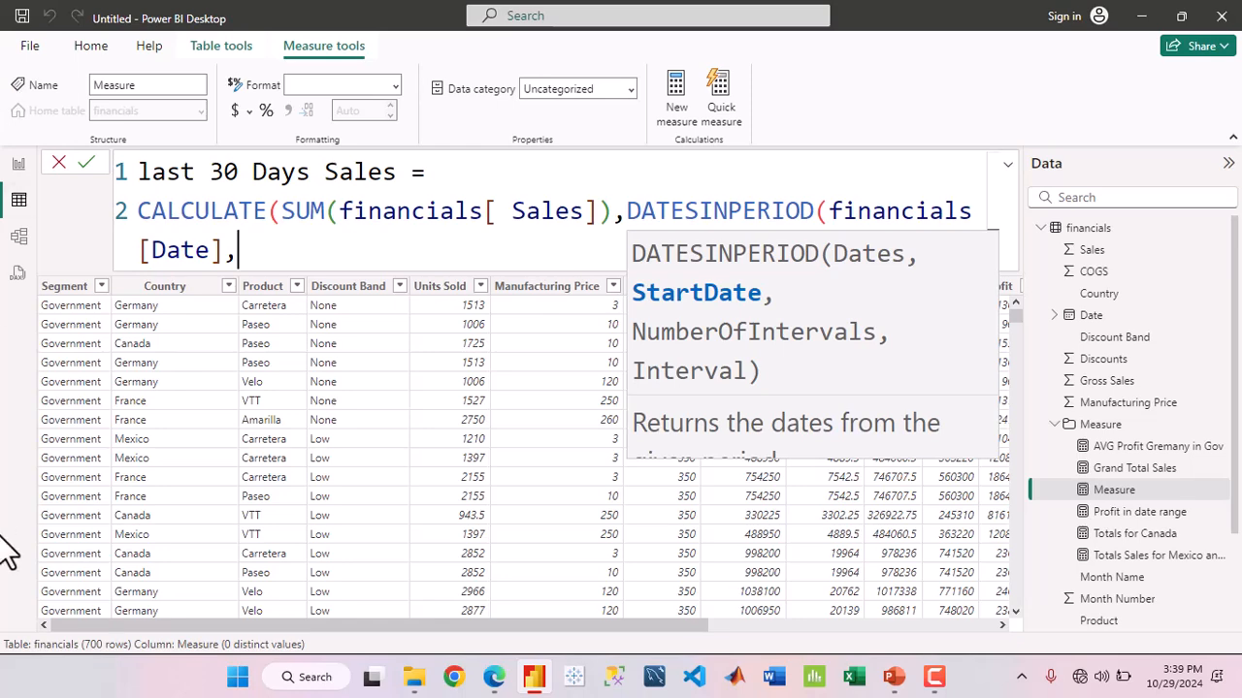
# Enter TODAY() as the start date and -30 as the number of intervals in DATESINPERIOD
pyautogui.click(365, 676)
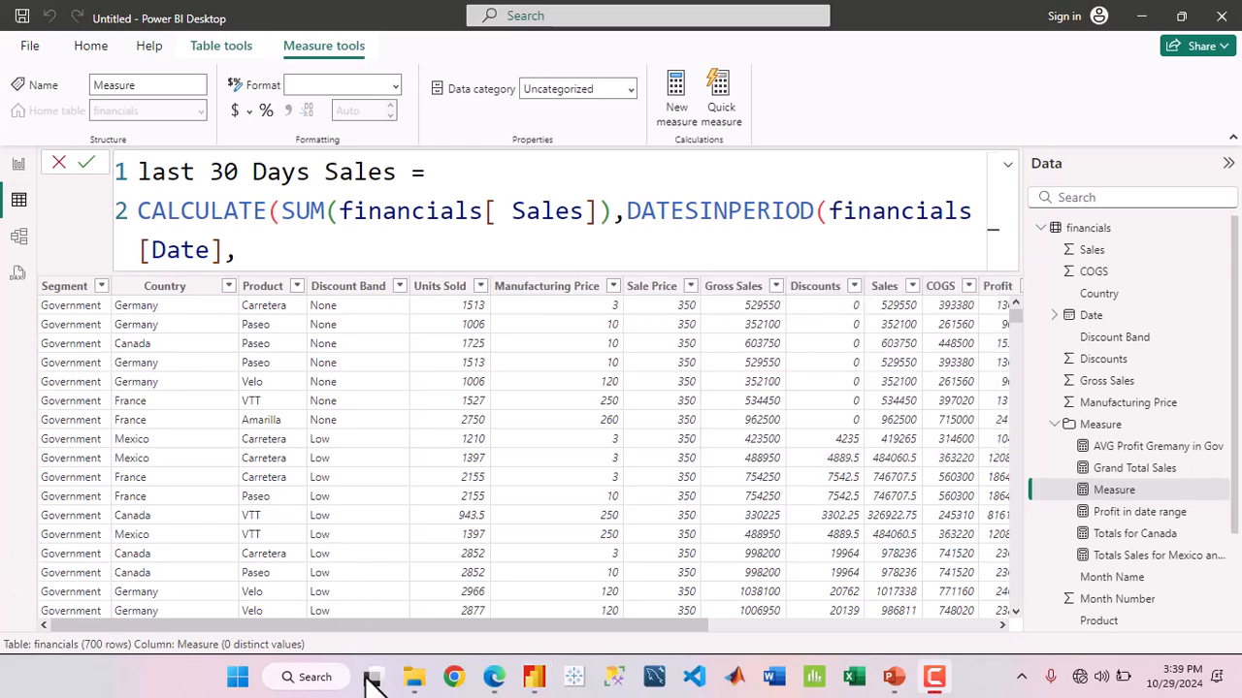
pyautogui.click(266, 246)
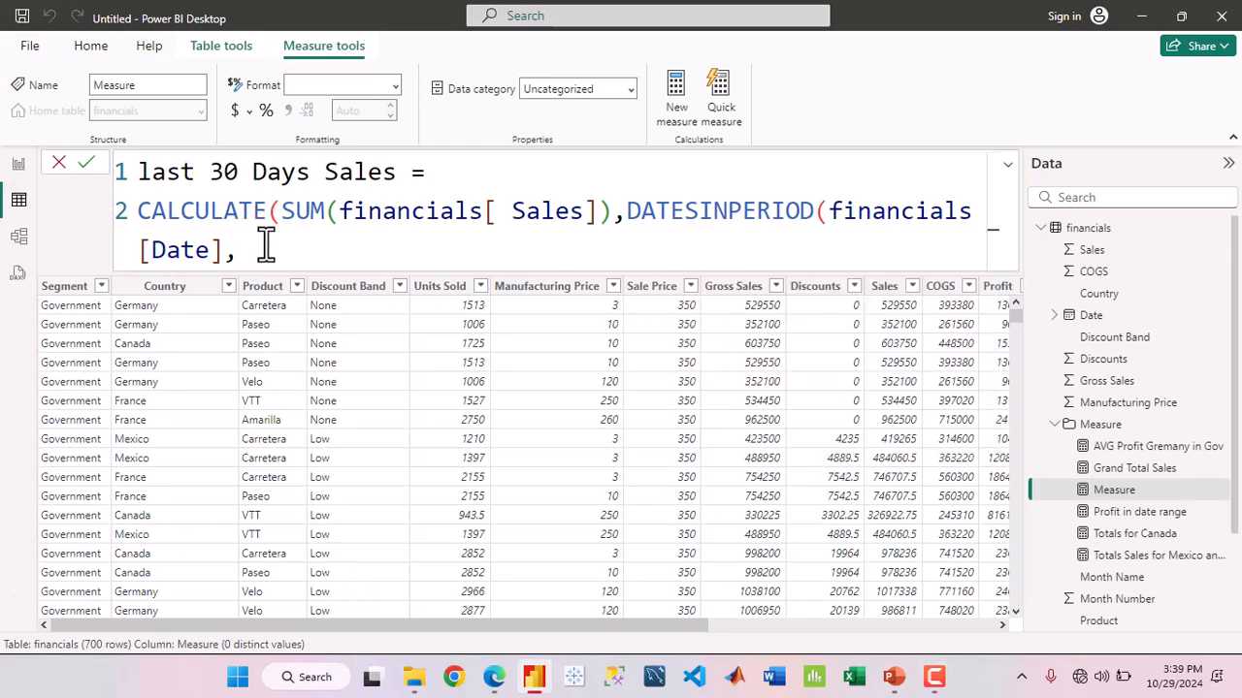
pyautogui.write('ot')
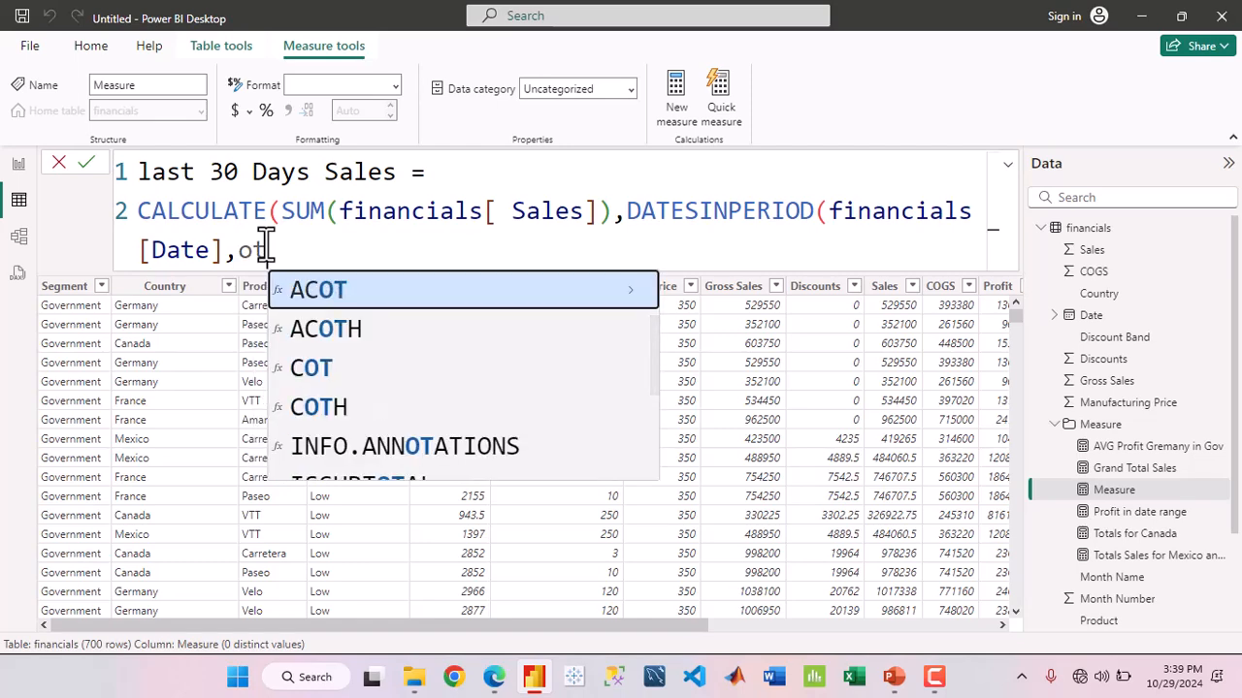
pyautogui.press('BackSpace')
pyautogui.press('BackSpace')
pyautogui.write('today')
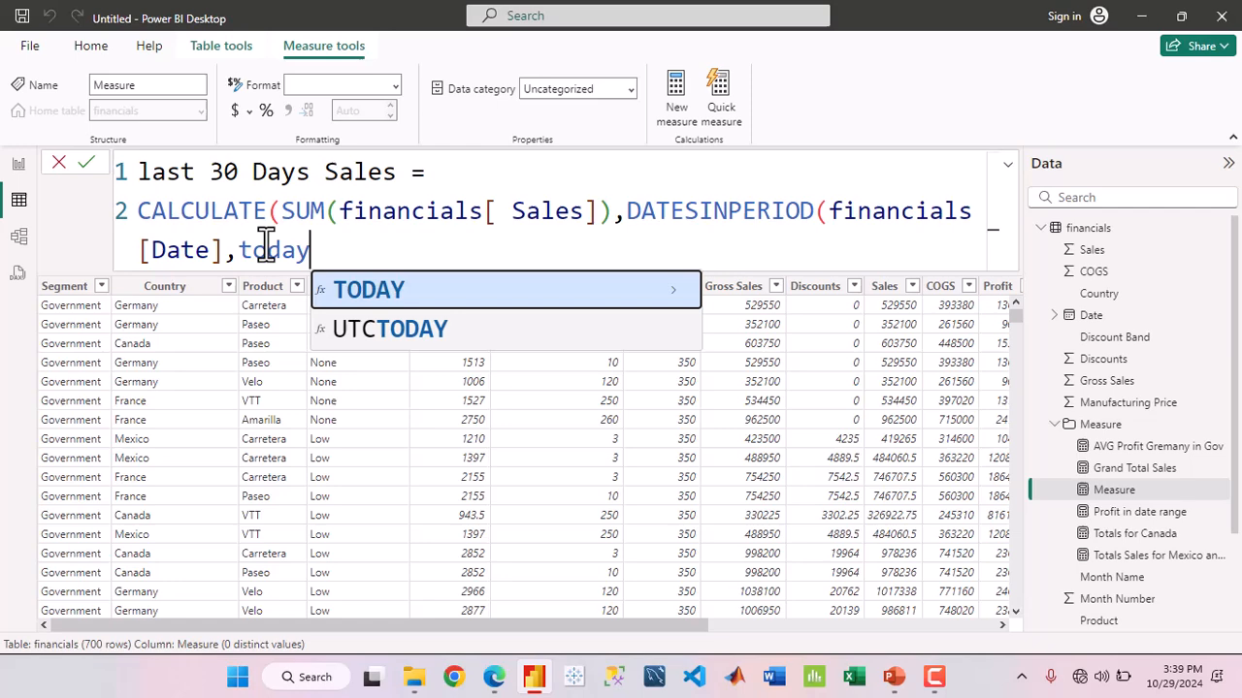
pyautogui.press('Tab')
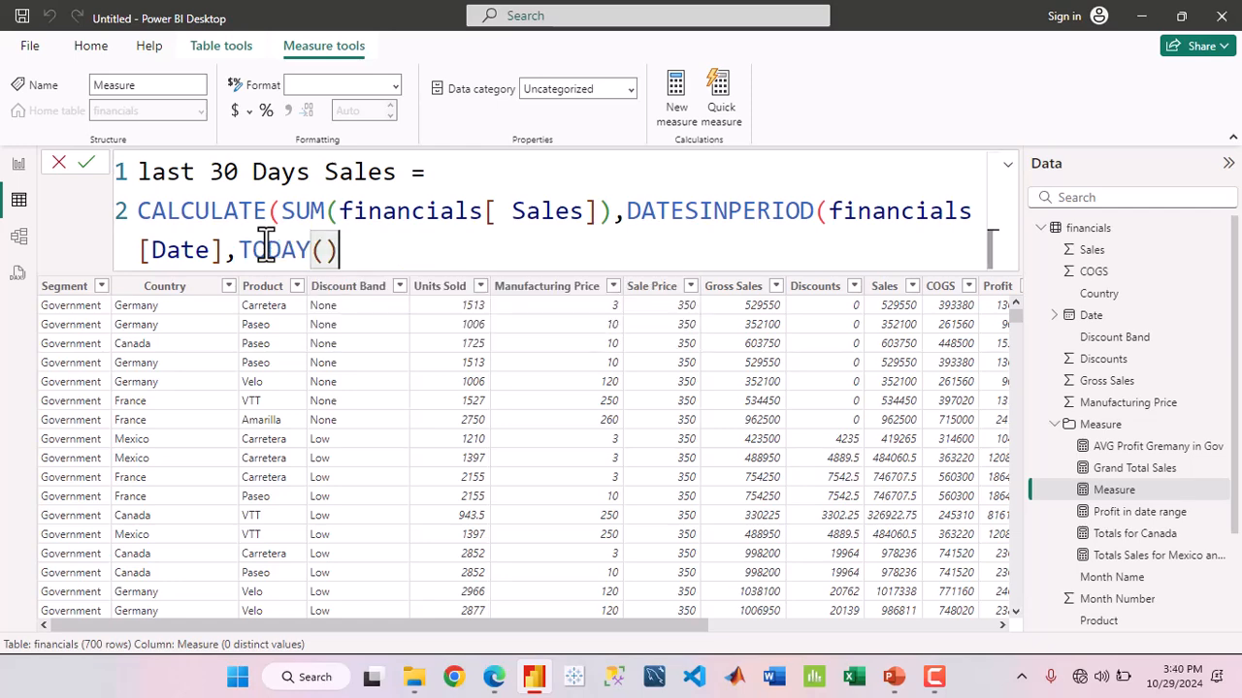
pyautogui.write(',')
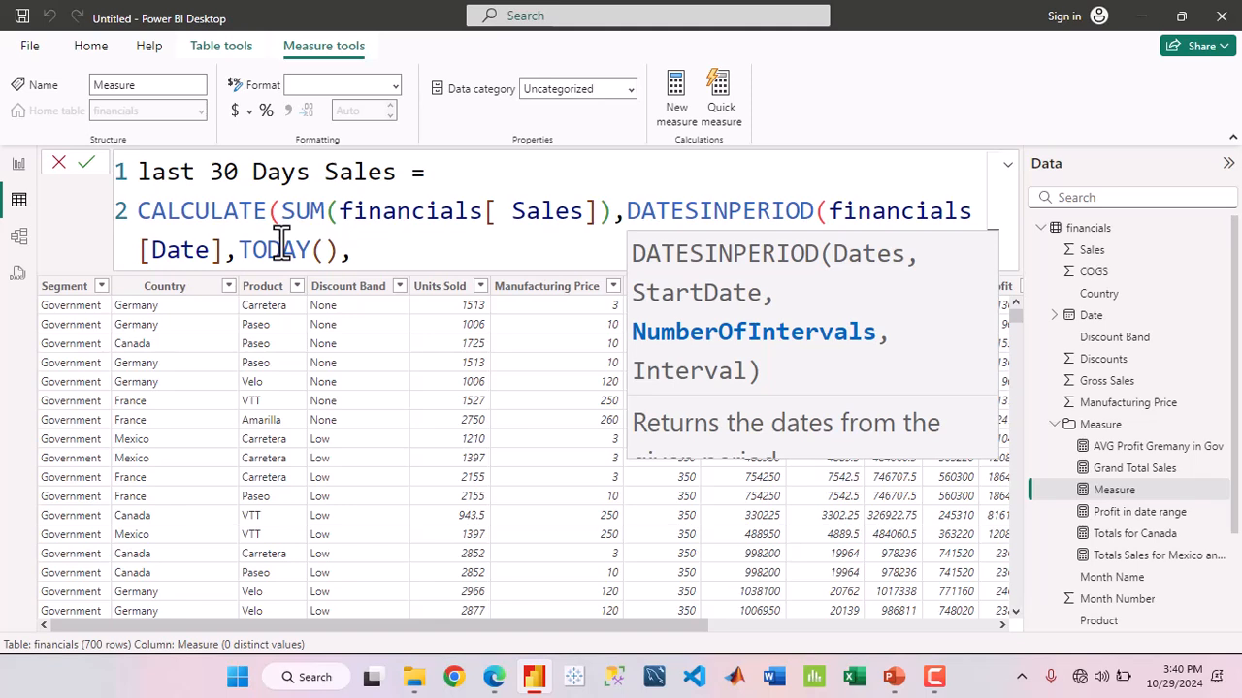
pyautogui.write('-30')
pyautogui.press('Left')
pyautogui.press('Left')
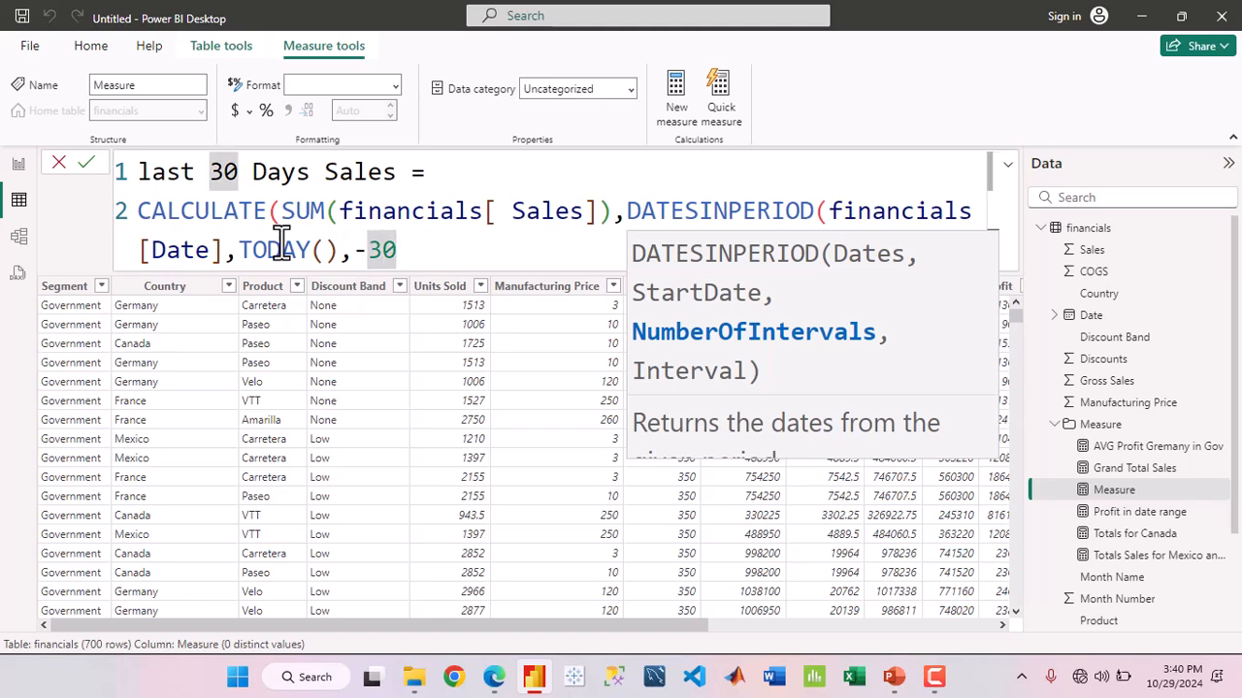
# Re-enter the minus sign before 30 in DATESINPERIOD and set its interval argument to DAY
pyautogui.press('BackSpace')
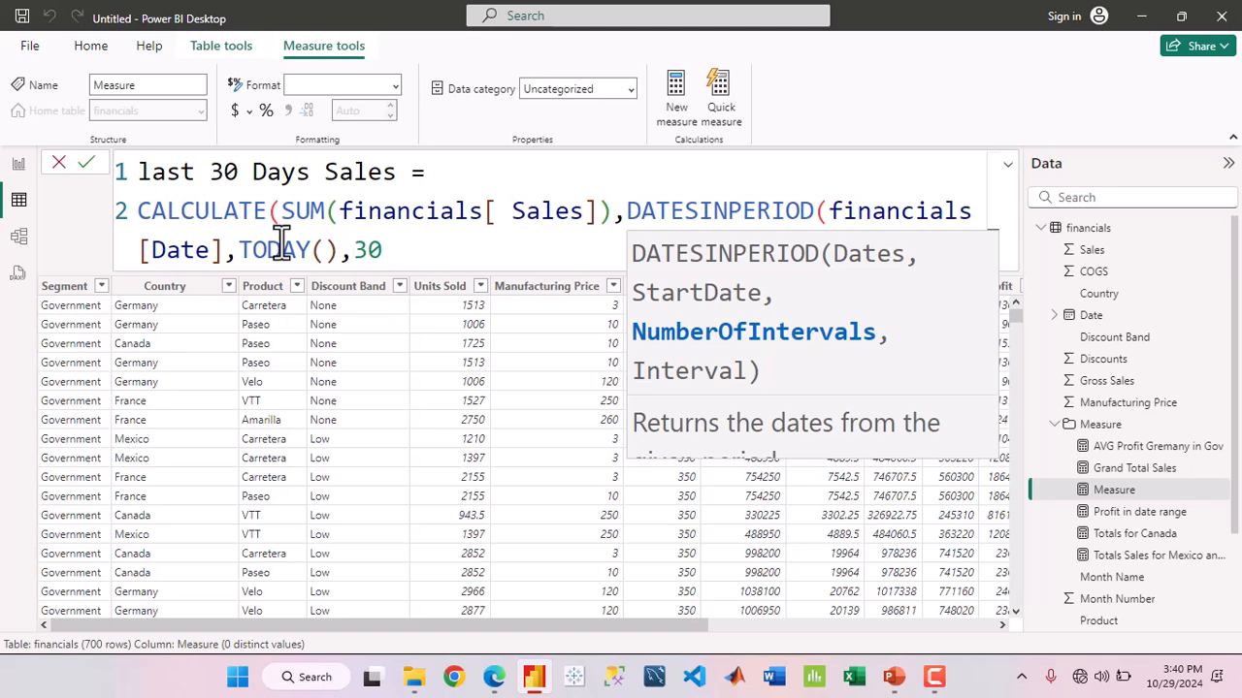
pyautogui.write('-')
pyautogui.press('Right')
pyautogui.write(',')
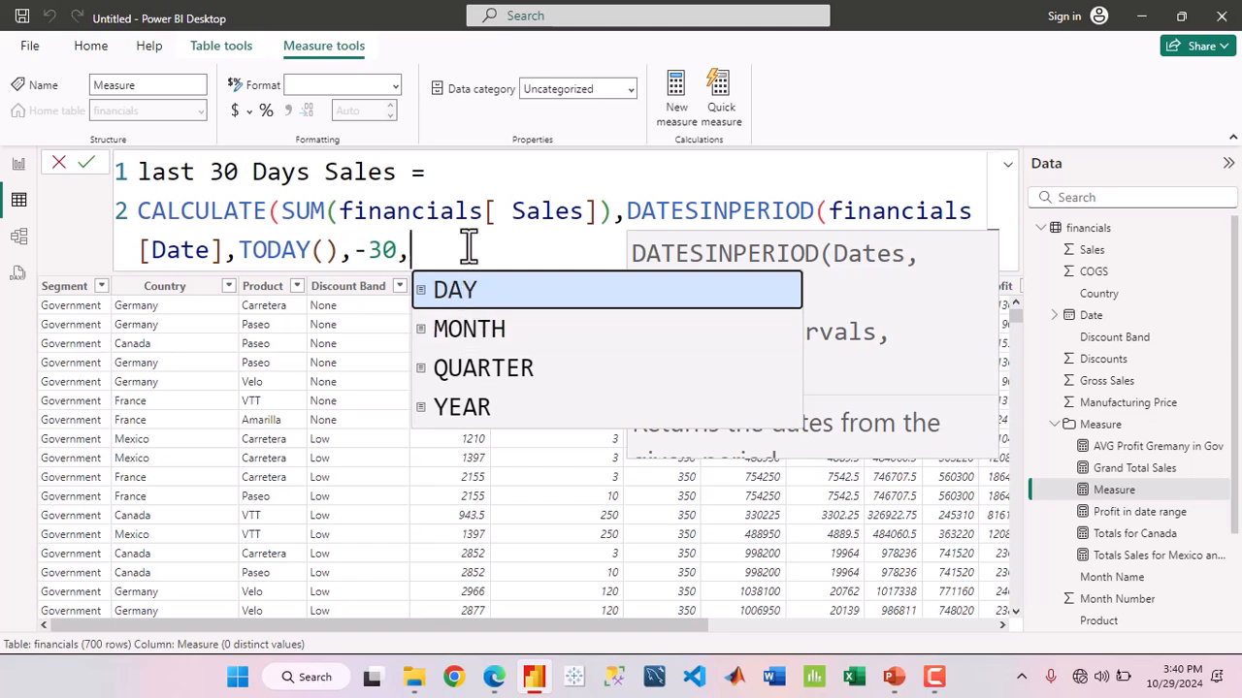
pyautogui.write('Day')
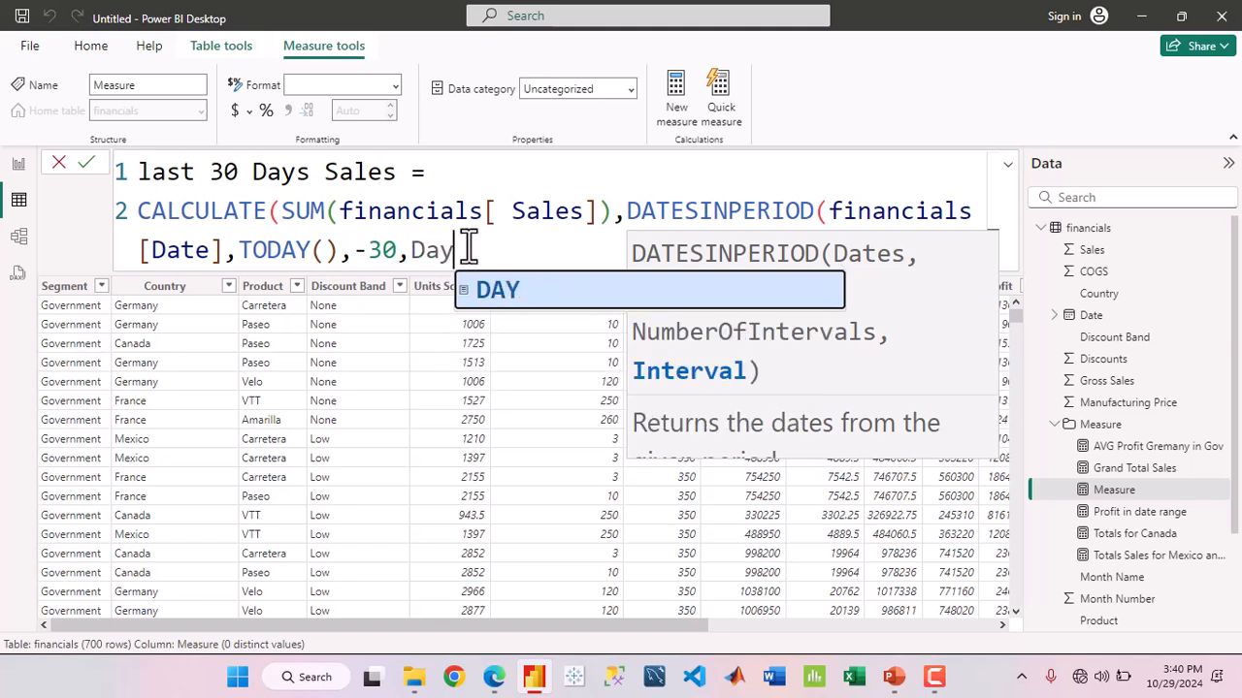
pyautogui.press('Tab')
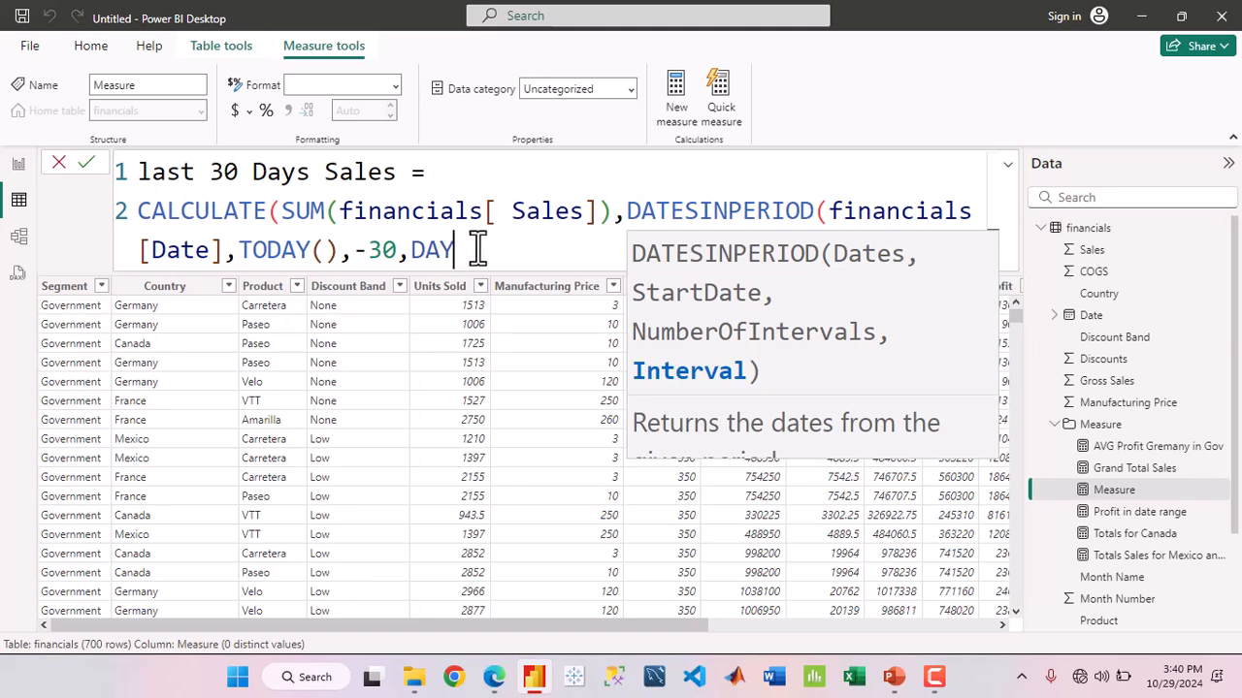
# Delete and re-enter the empty parentheses after TODAY in the start date argument
pyautogui.click(335, 252)
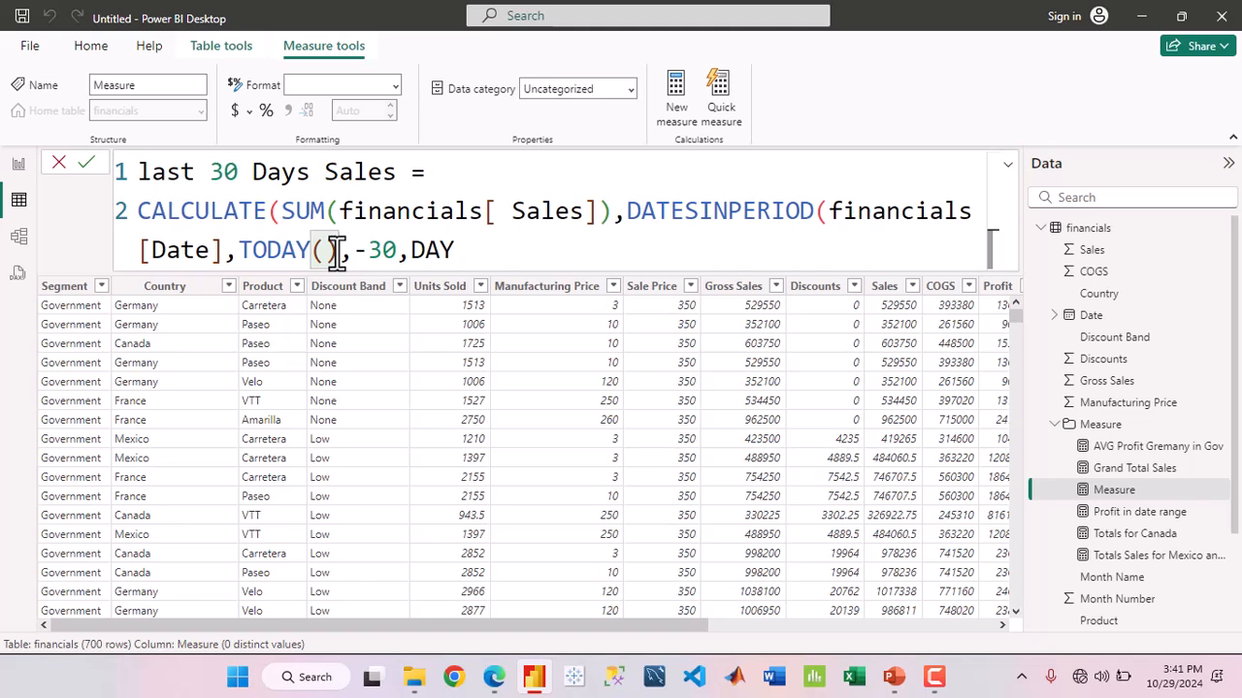
pyautogui.press('BackSpace')
pyautogui.press('BackSpace')
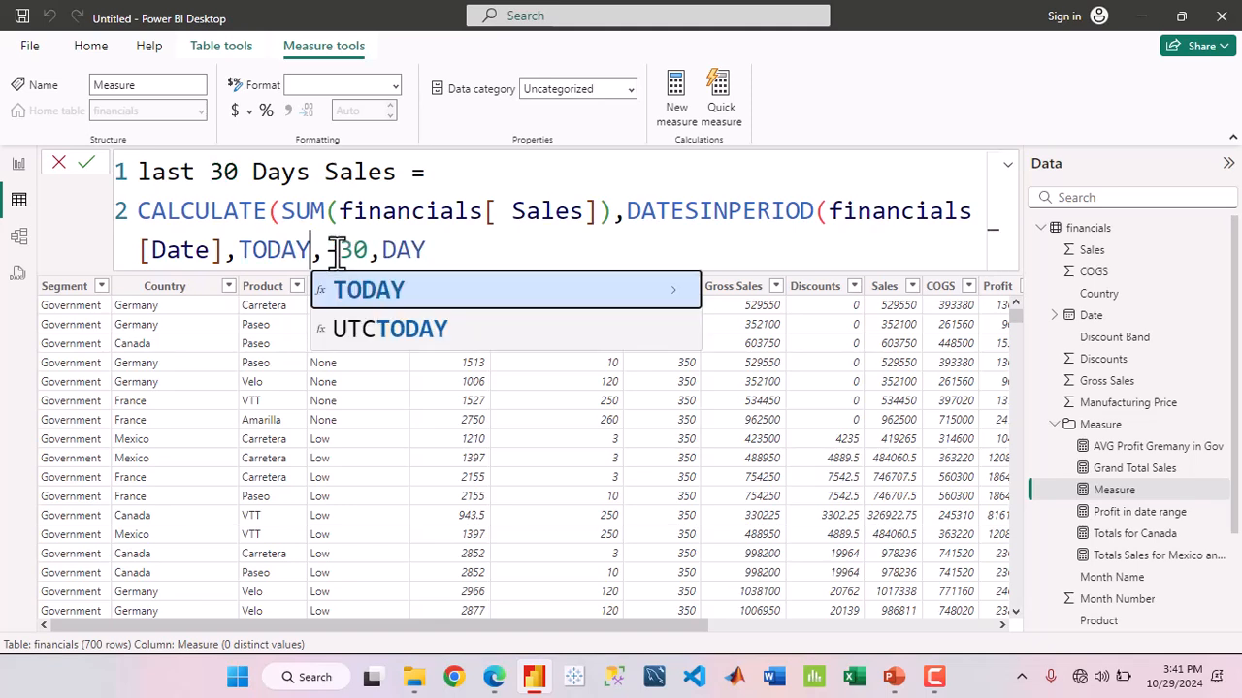
pyautogui.write('()')
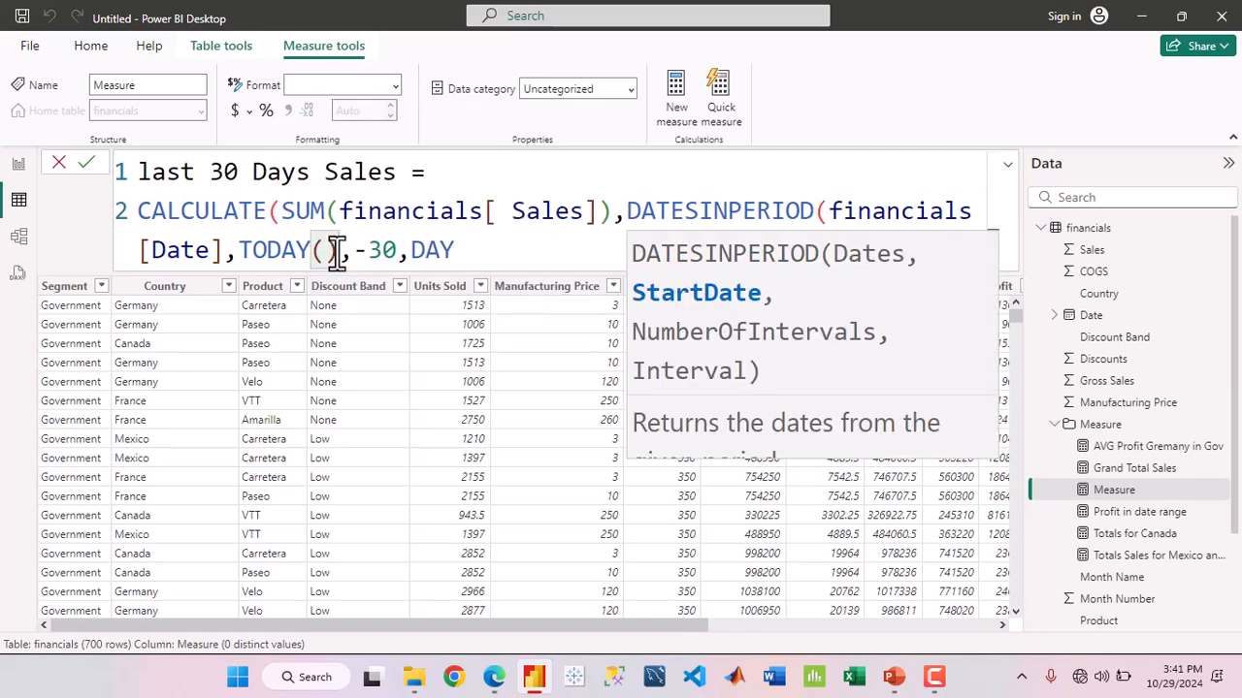
# Close the DATESINPERIOD and CALCULATE functions at the end of the formula and commit the last 30 Days Sales measure
pyautogui.click(482, 254)
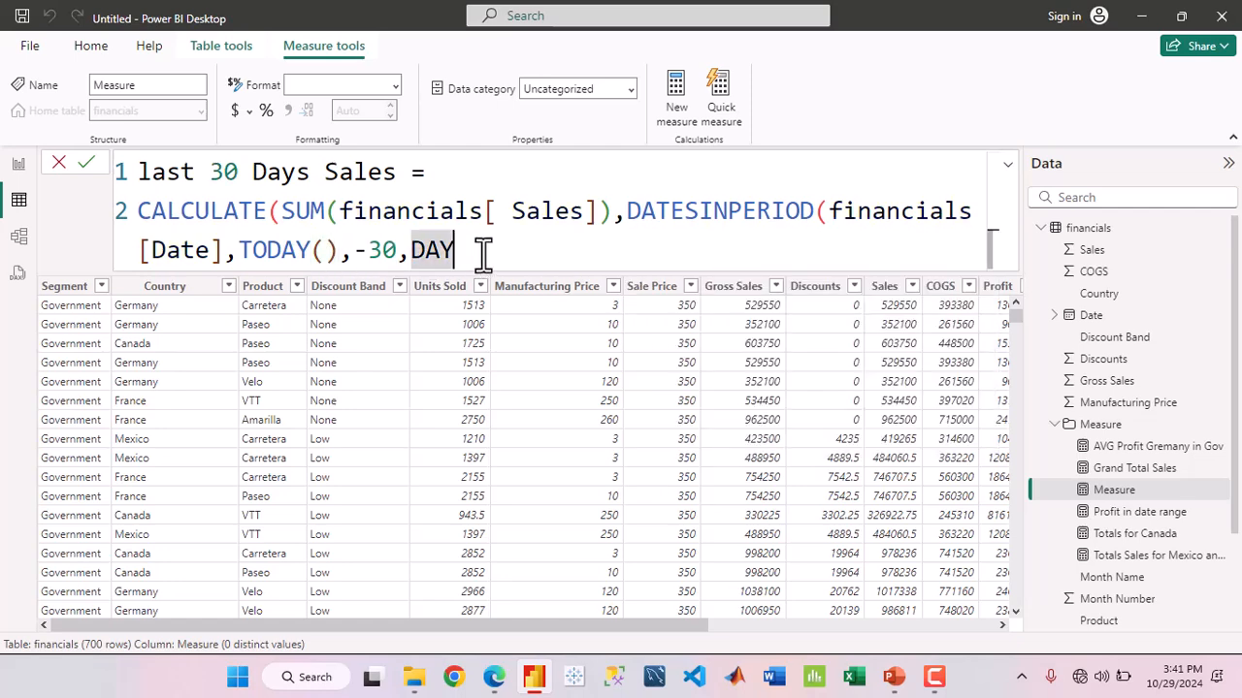
pyautogui.write(')')
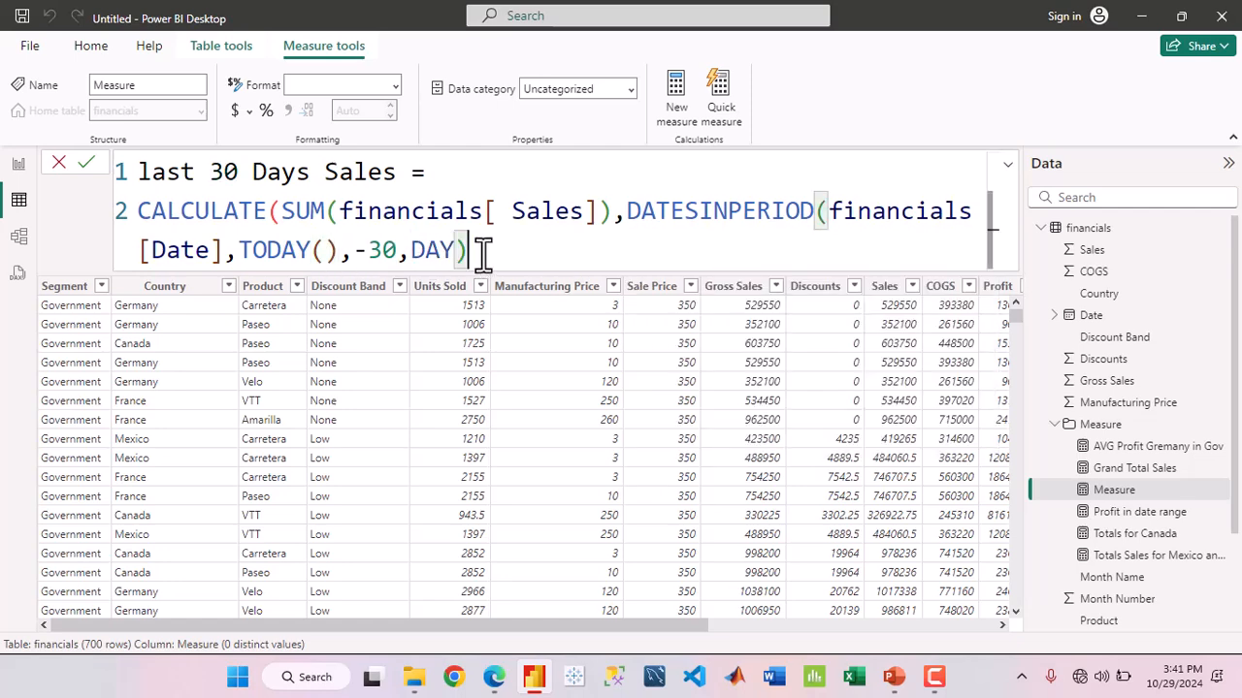
pyautogui.write(')')
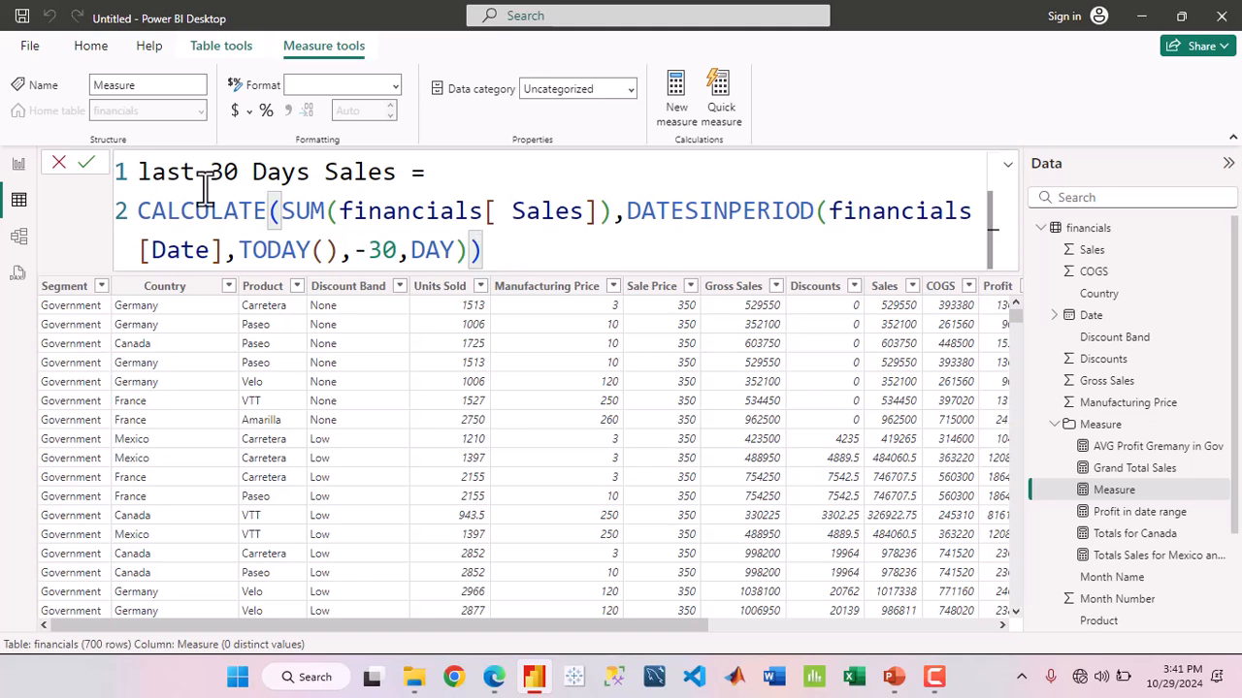
pyautogui.click(90, 165)
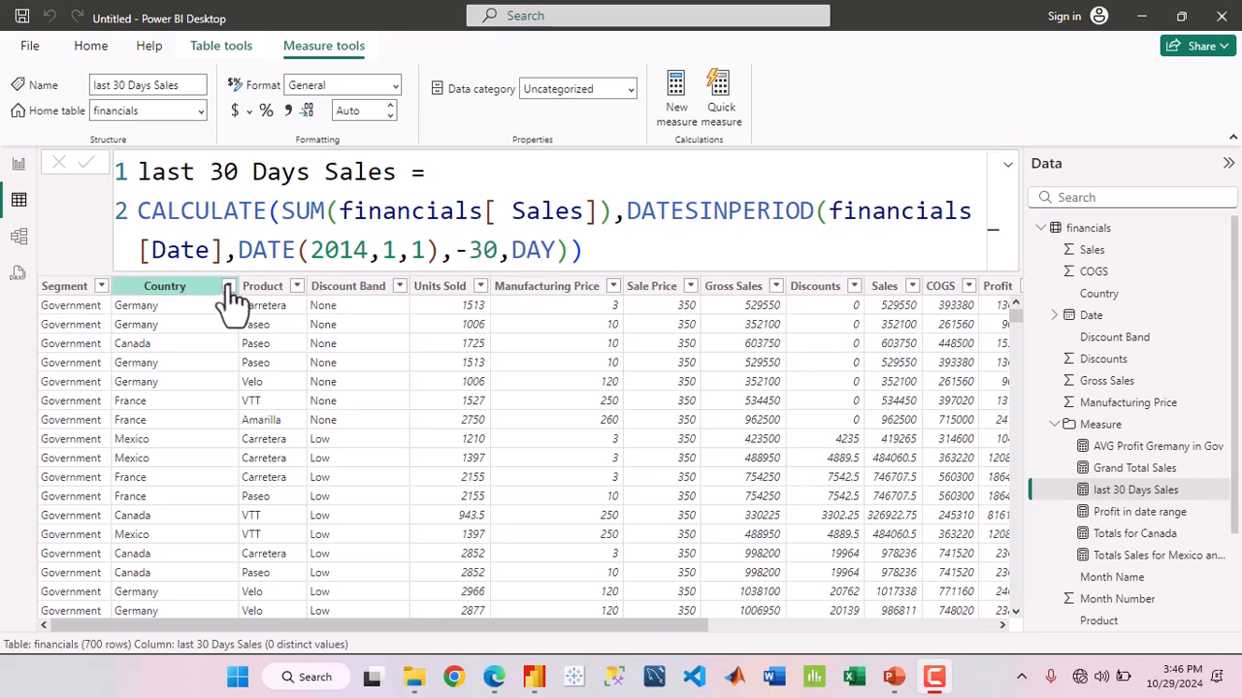
# Add a card visual to report Page 1 showing the last 30 Days Sales measure
pyautogui.click(19, 172)
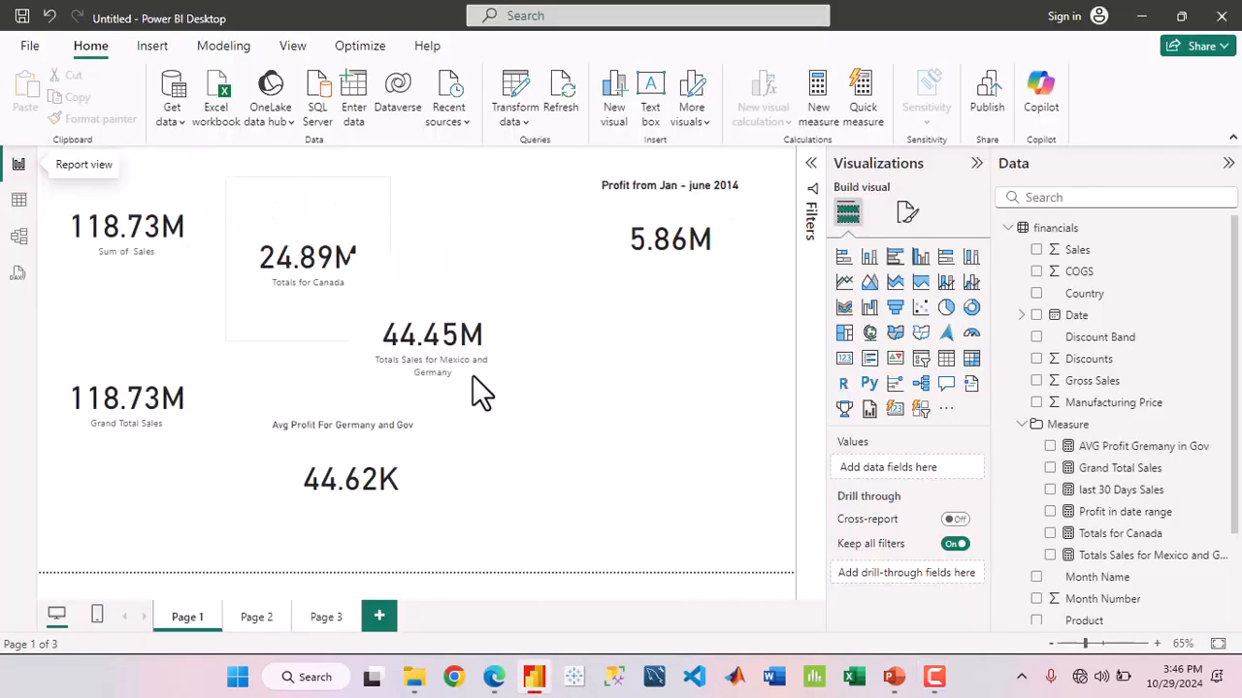
pyautogui.click(844, 360)
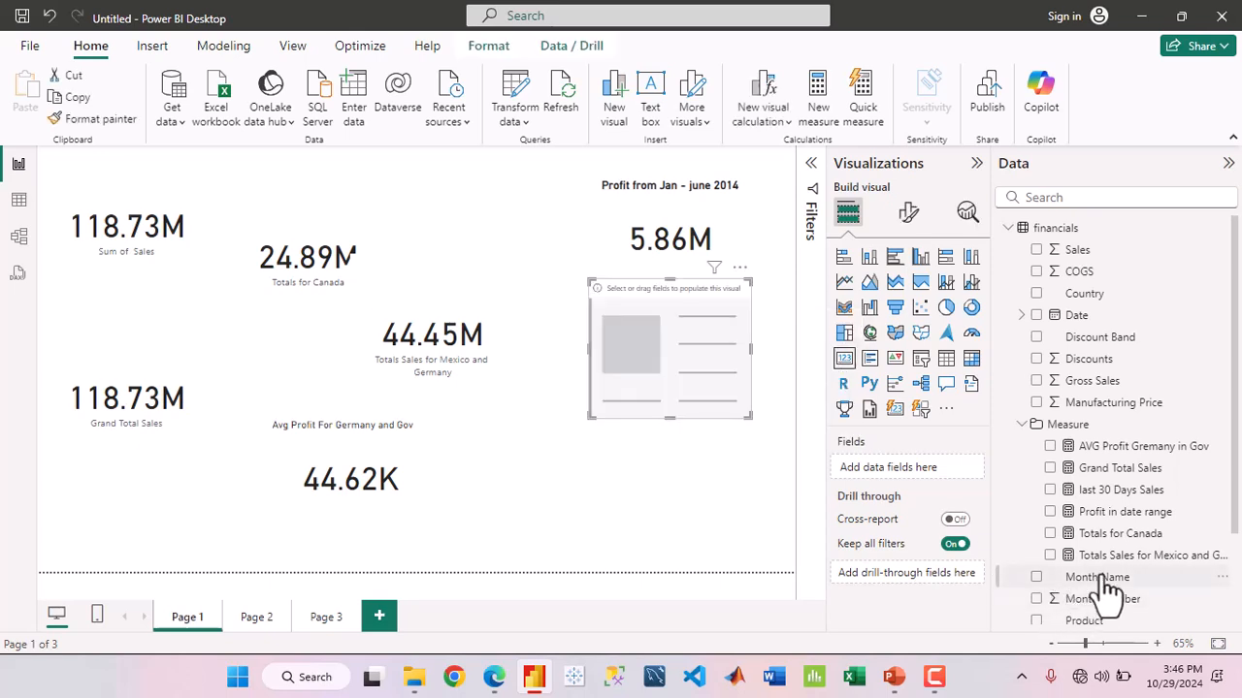
pyautogui.moveTo(1121, 490); pyautogui.dragTo(897, 471)
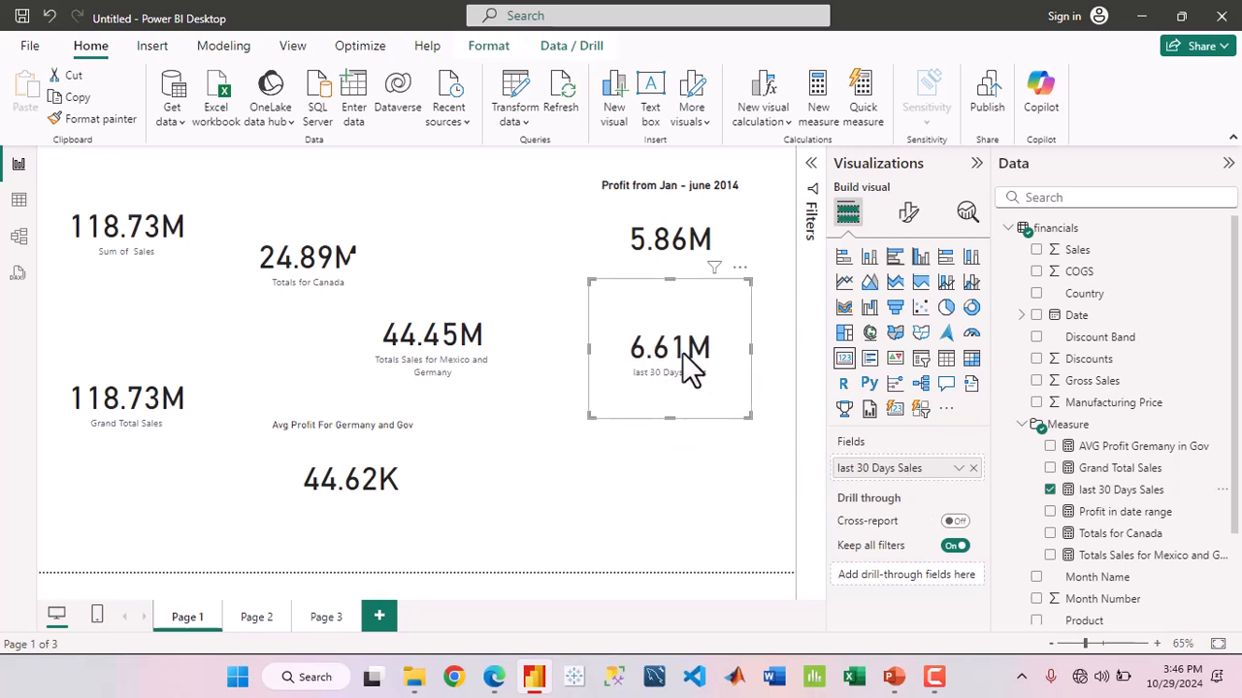